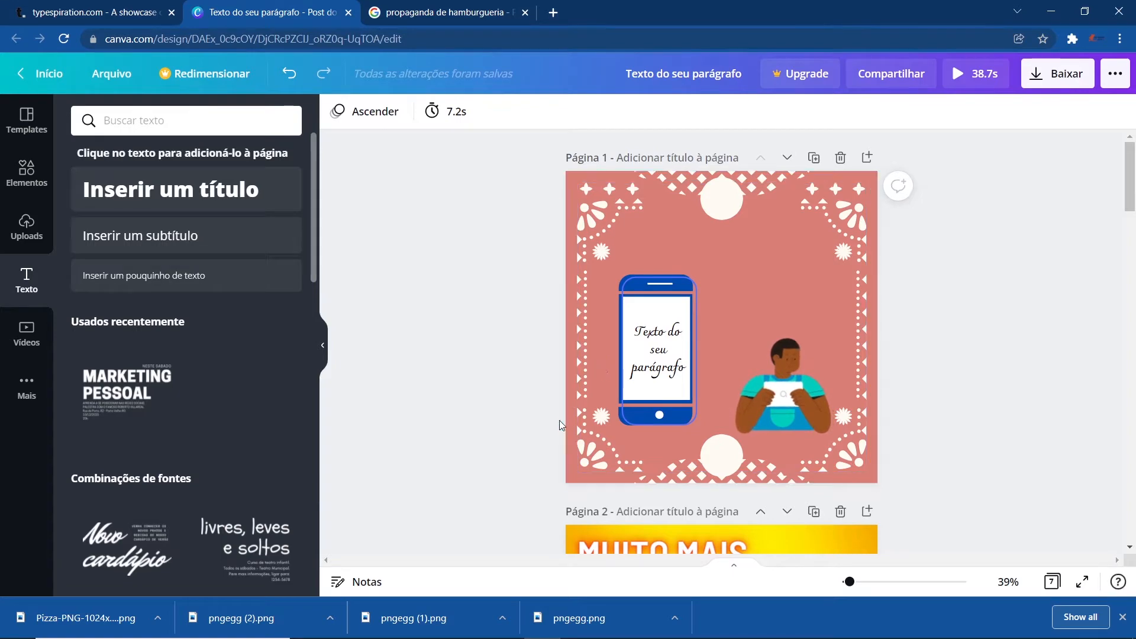
- Scroll through the existing pages of the design to review the text examples
scroll(502, 424, "down", 2)
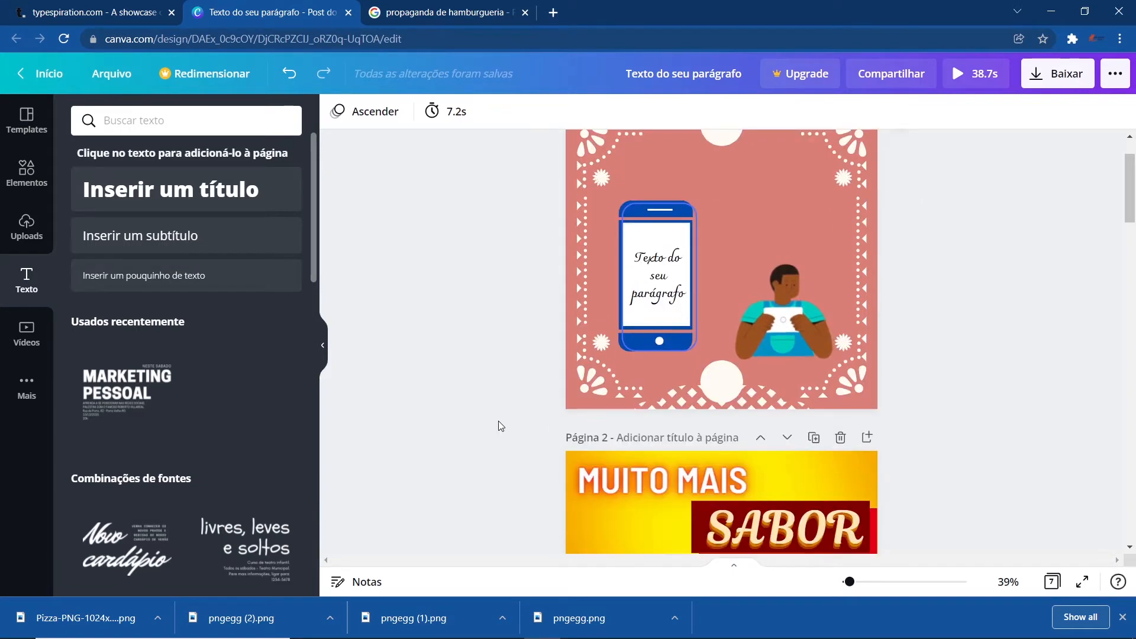
scroll(500, 424, "down", 5)
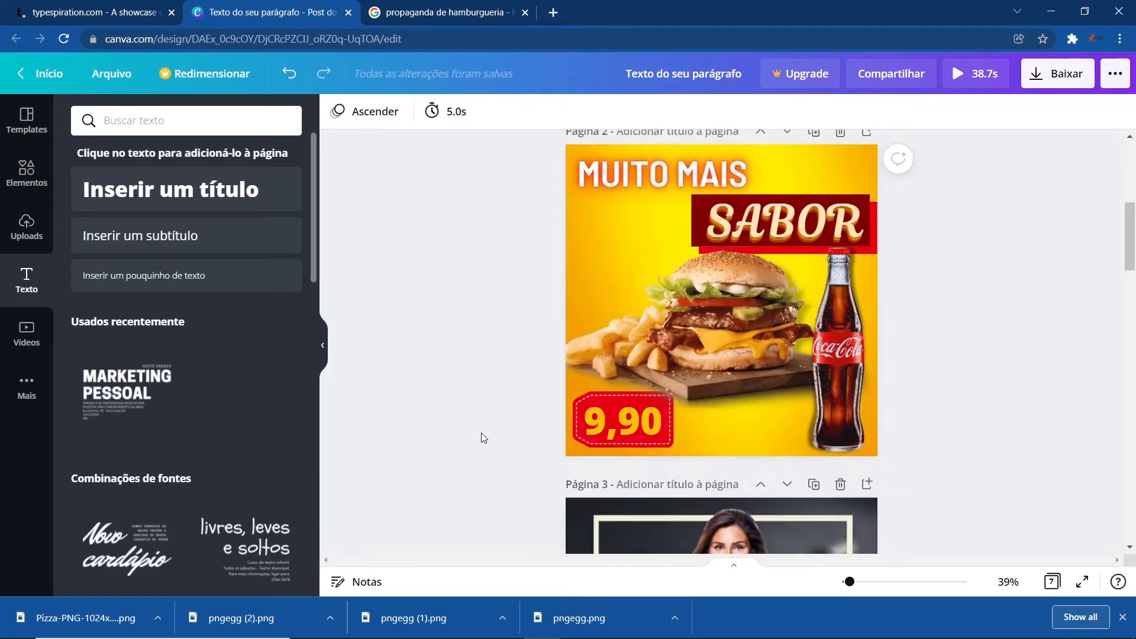
scroll(494, 449, "down", 1)
scroll(509, 414, "up", 3)
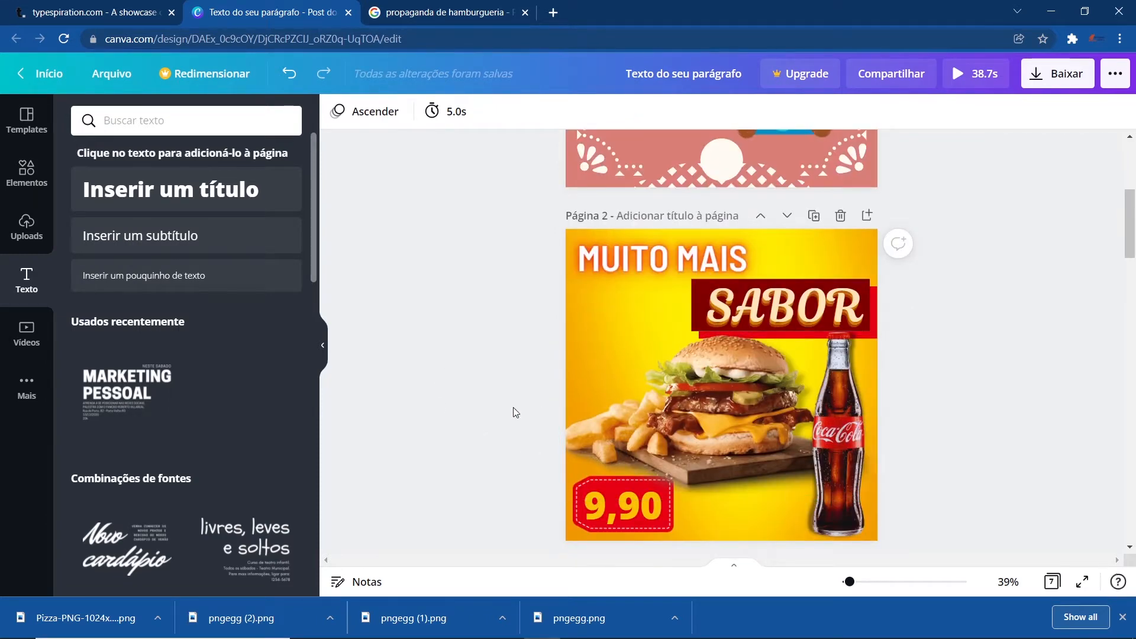
scroll(545, 408, "down", 1)
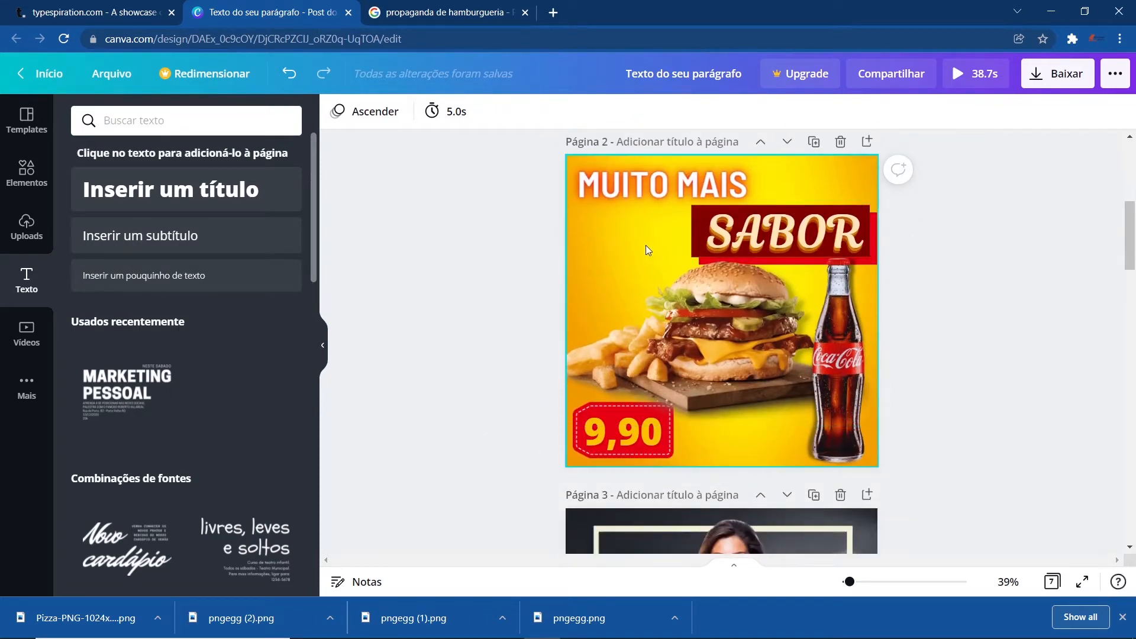
scroll(540, 286, "down", 5)
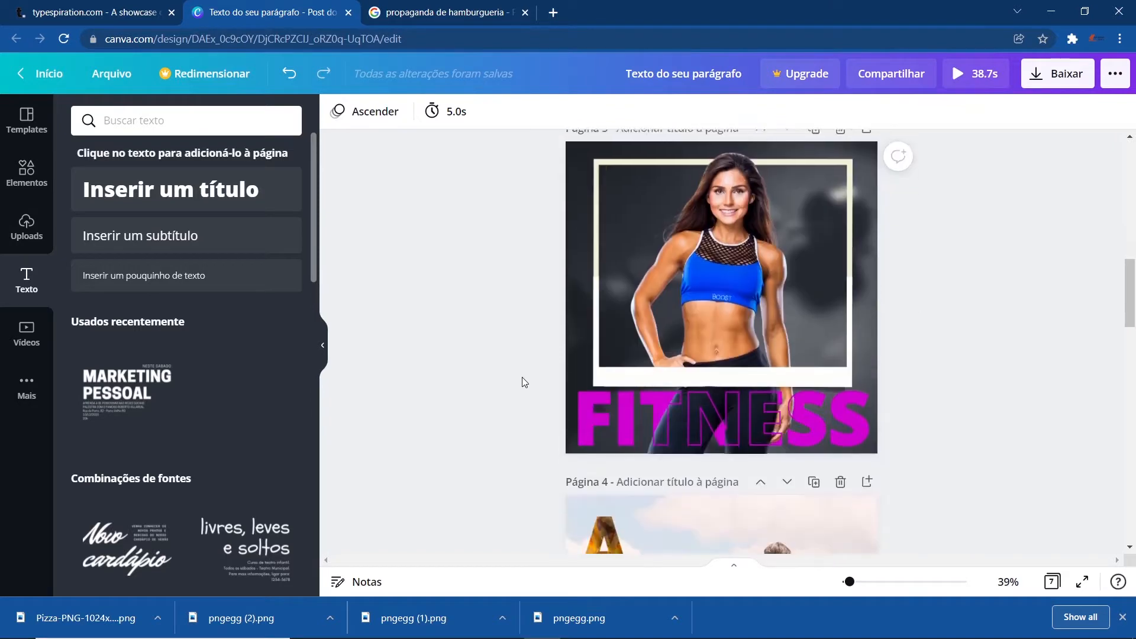
scroll(521, 382, "down", 1)
scroll(559, 408, "down", 2)
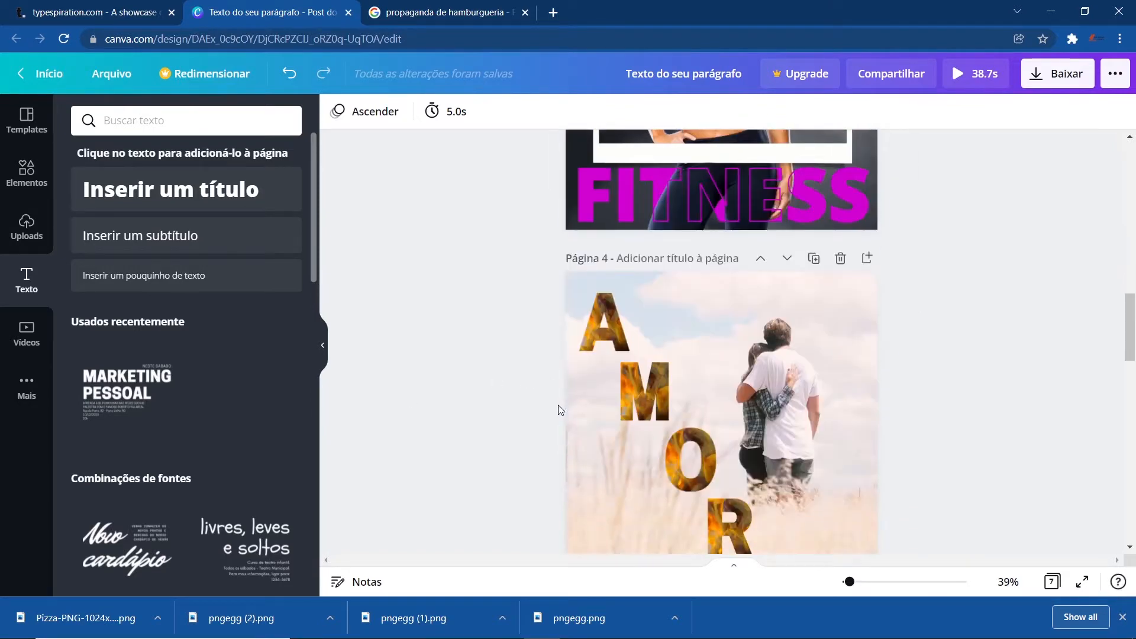
scroll(559, 408, "down", 6)
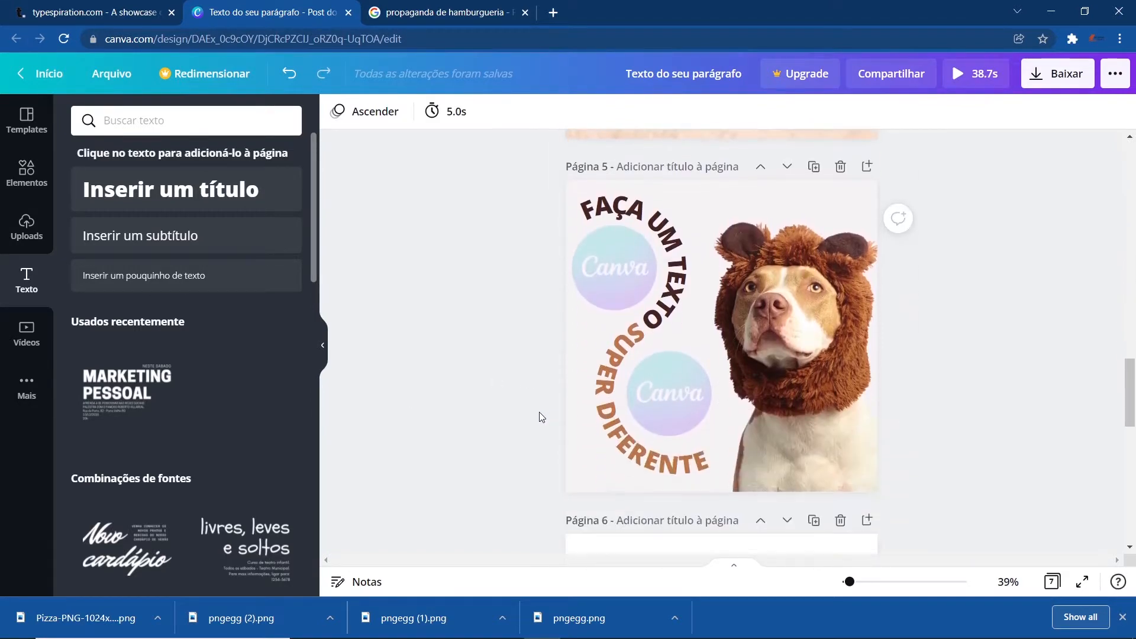
scroll(540, 417, "down", 8)
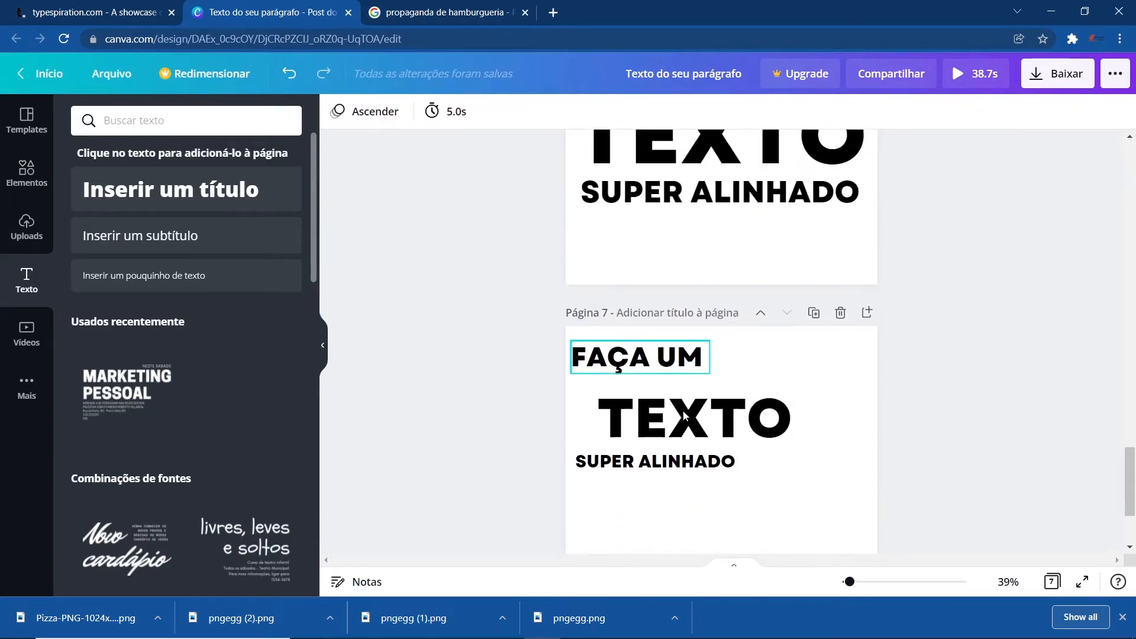
scroll(677, 417, "down", 2)
scroll(677, 417, "up", 18)
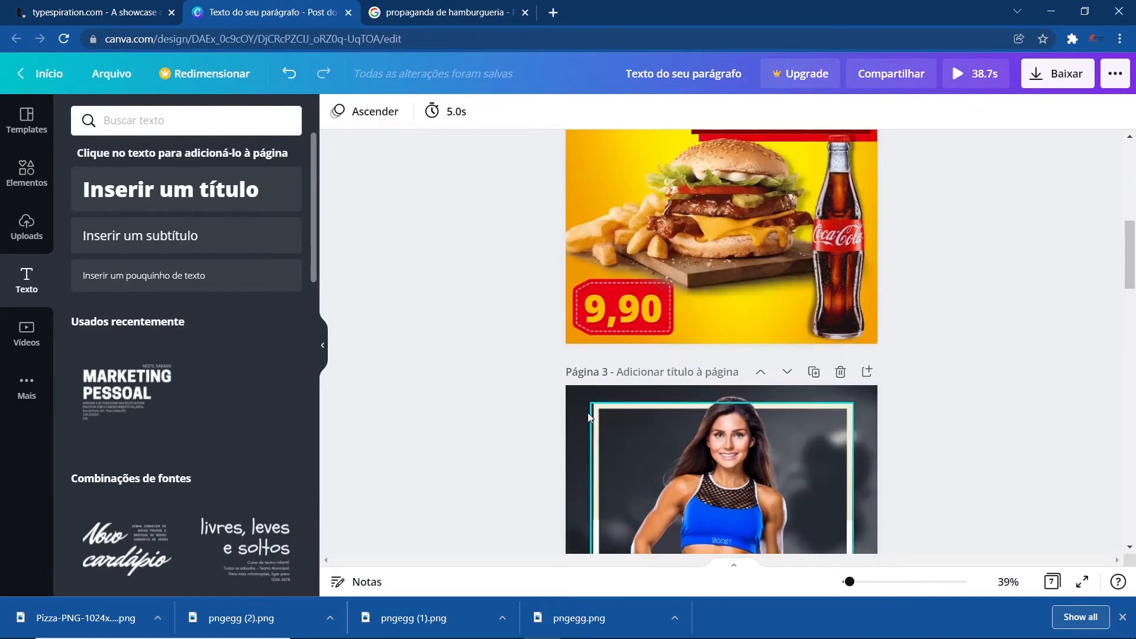
- Add a new blank page at the end of the design
scroll(588, 416, "down", 18)
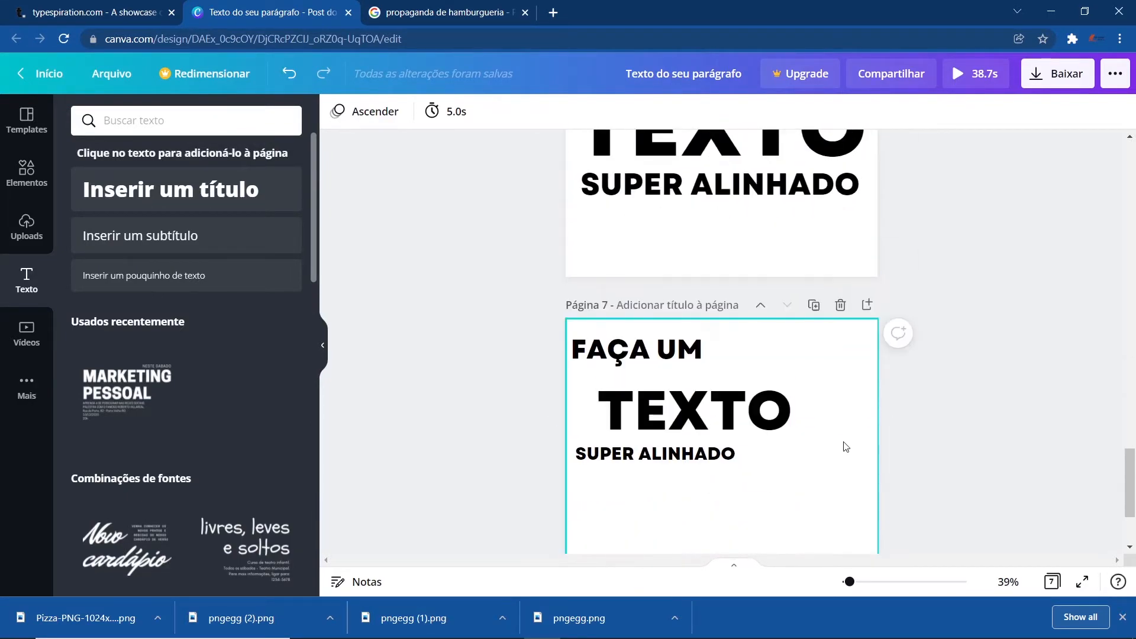
scroll(846, 447, "down", 2)
left_click(690, 516)
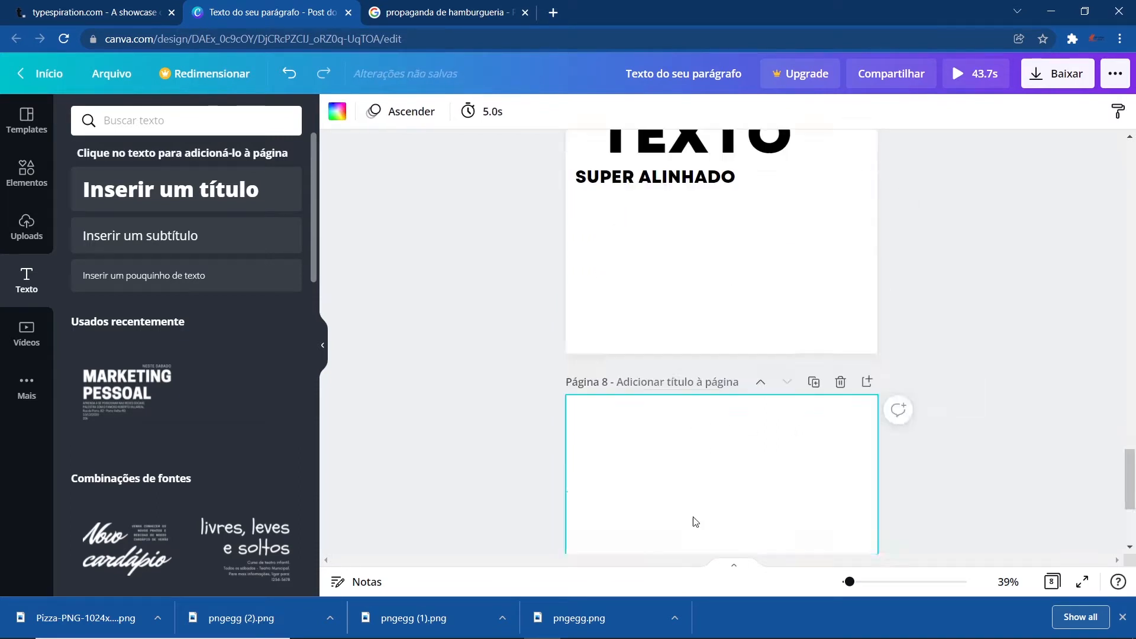
left_click(440, 421)
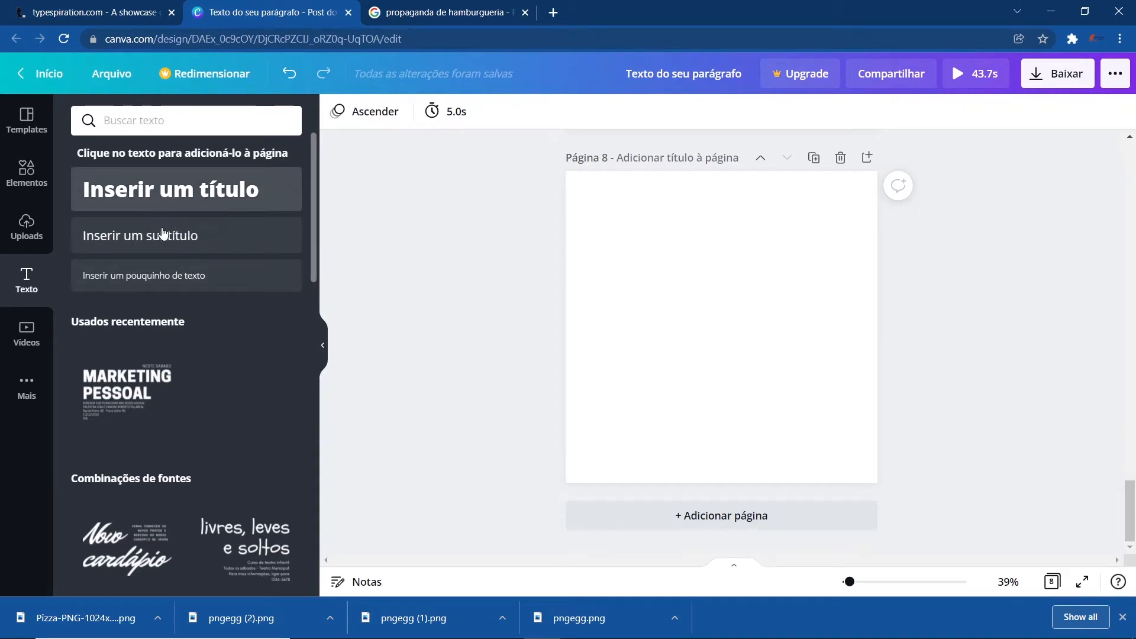
- Insert a title, a subtitle and a small body text onto the new page
left_click(169, 201)
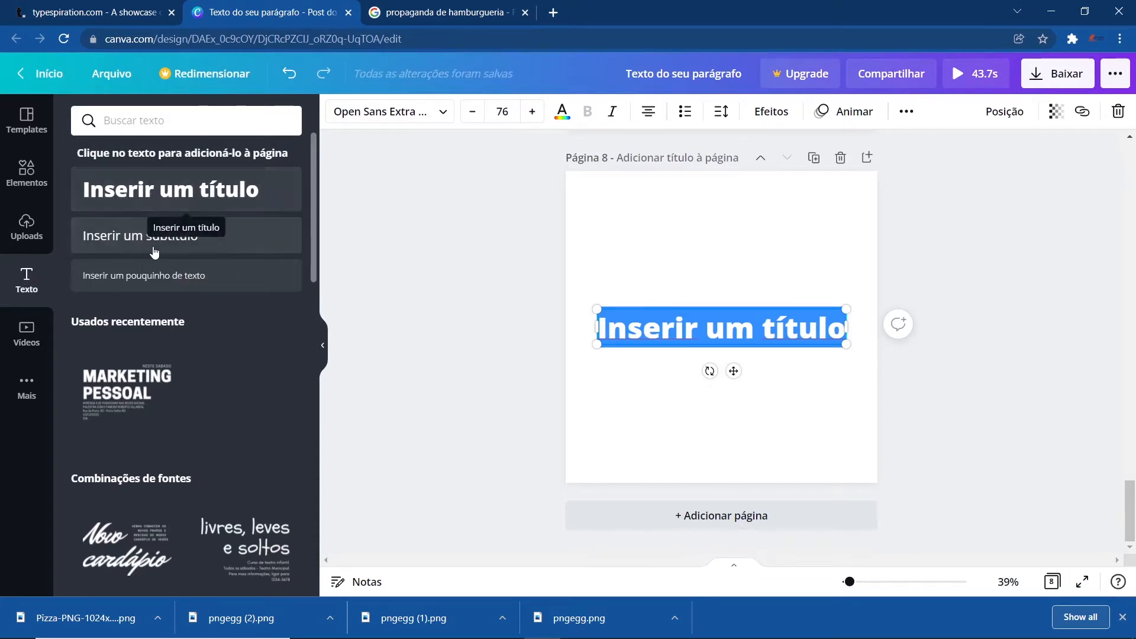
left_click(136, 236)
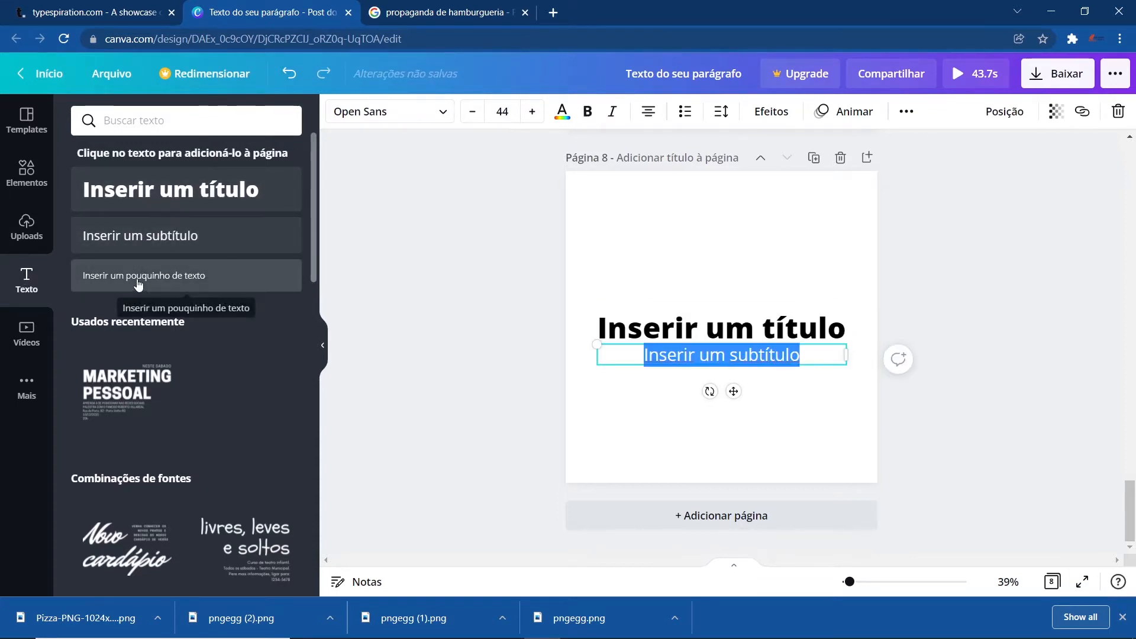
left_click(138, 283)
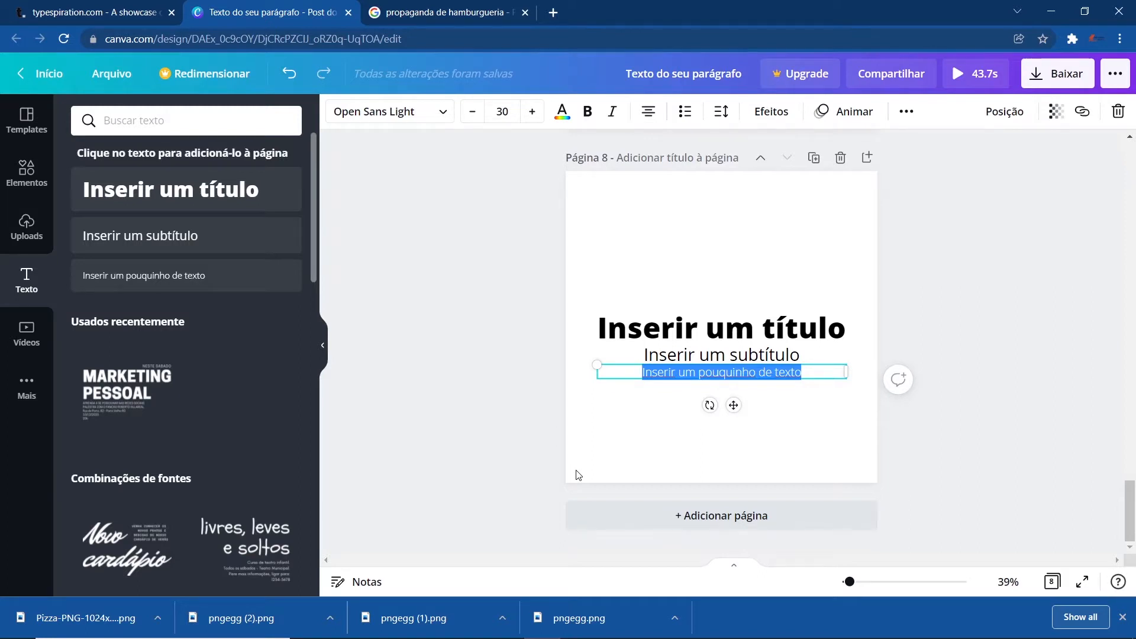
- Rearrange the title, subtitle and small text vertically towards the top of the page with spacing between them
left_click(474, 357)
left_click_drag(717, 322, 716, 222)
left_click_drag(723, 352, 706, 258)
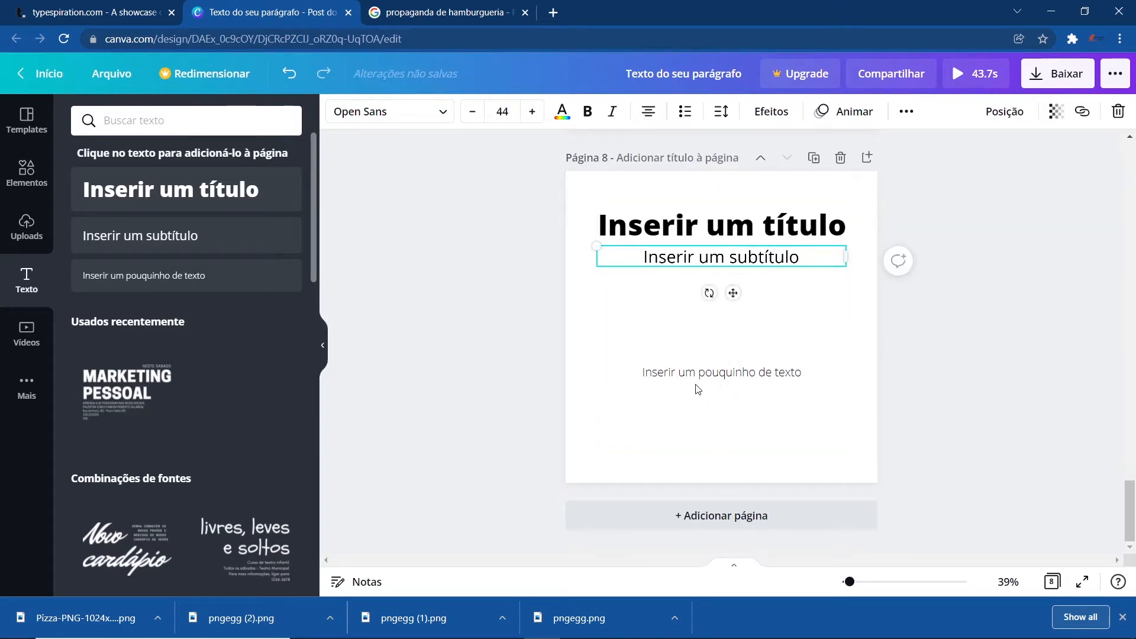
left_click_drag(698, 388, 702, 335)
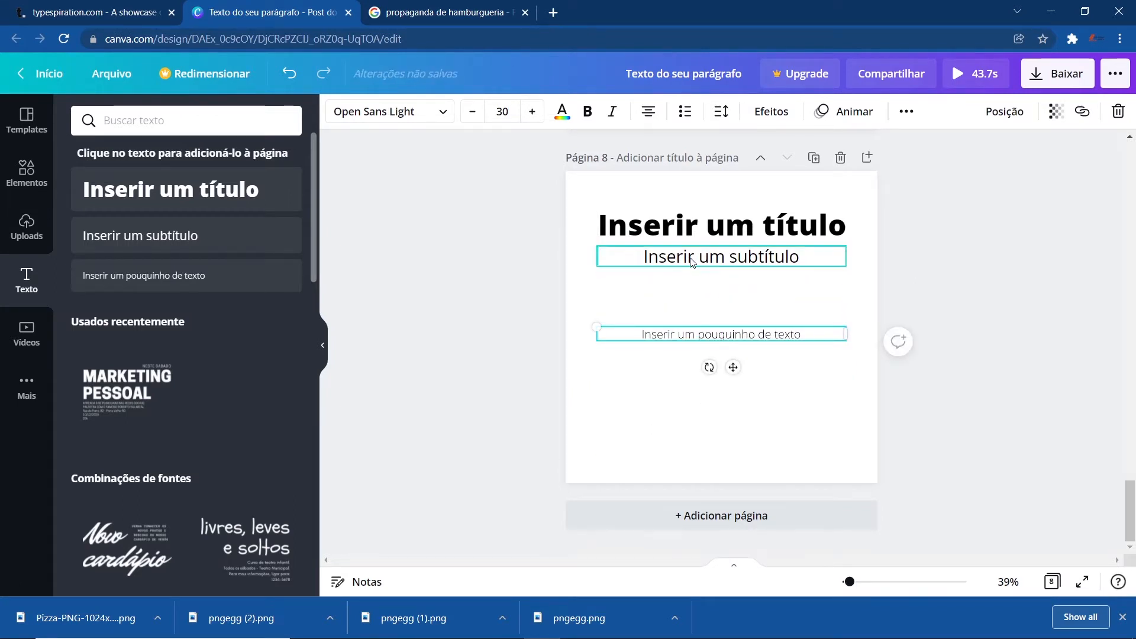
left_click_drag(692, 262, 693, 295)
- Change the title's font to Amsterdam Four from the Caligrafia category and enlarge it to about size 117
left_click(640, 229)
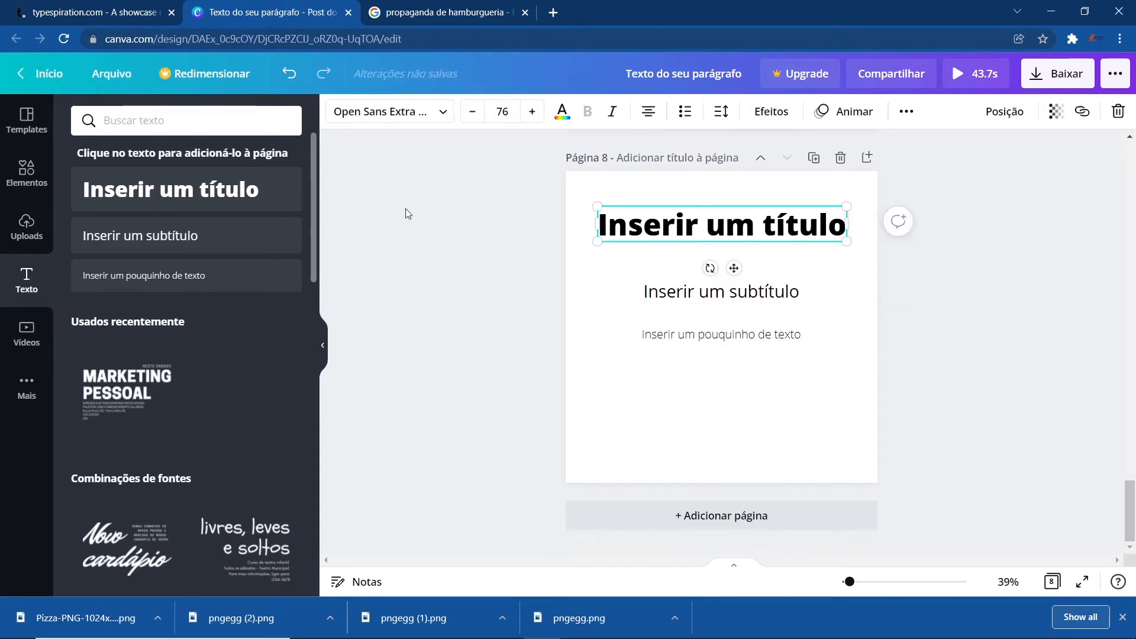
left_click(438, 113)
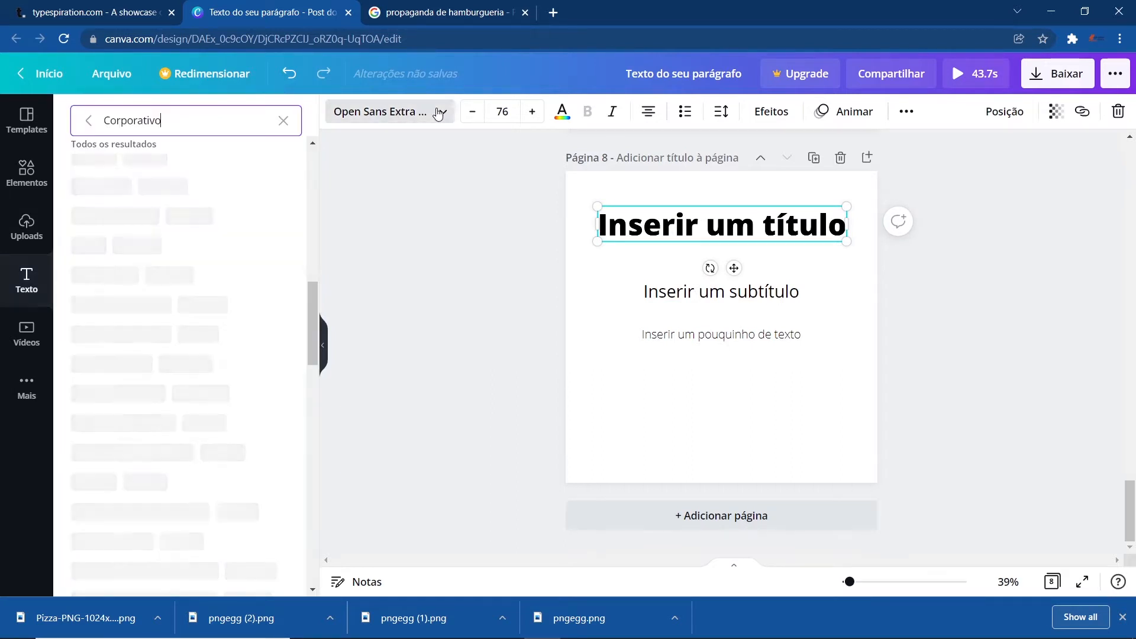
left_click(284, 120)
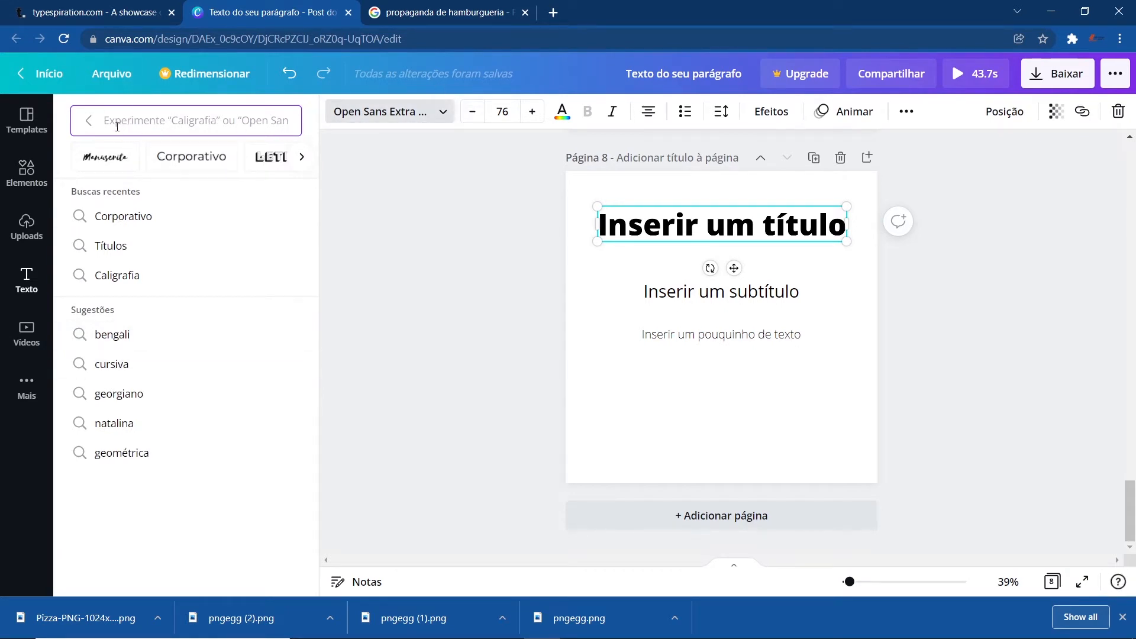
left_click(303, 158)
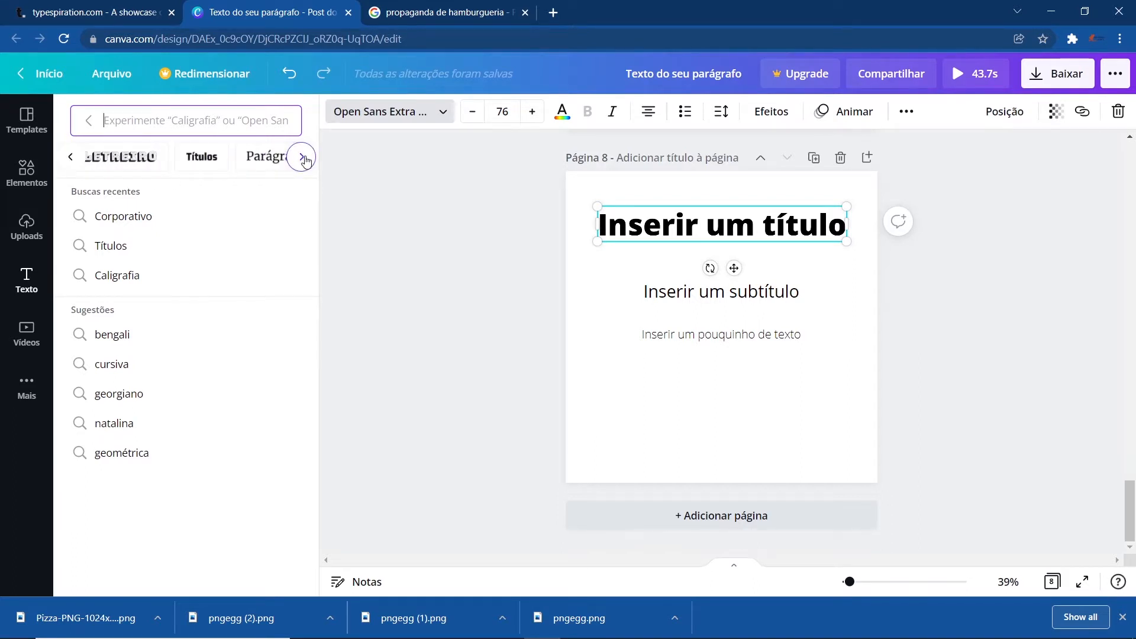
left_click(303, 157)
left_click(303, 158)
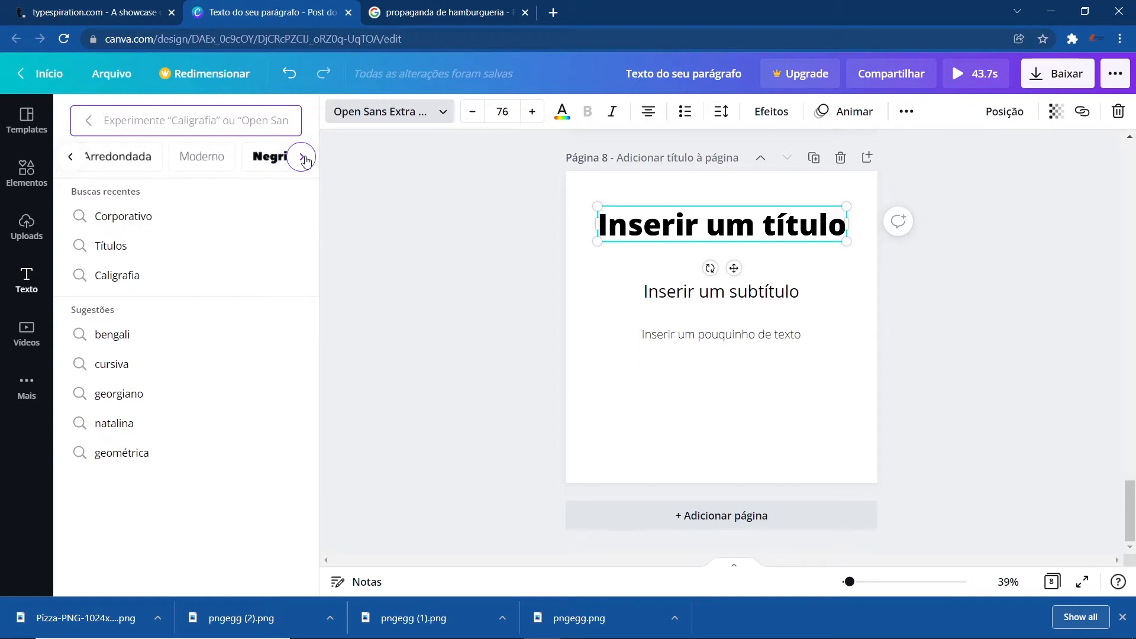
left_click(303, 157)
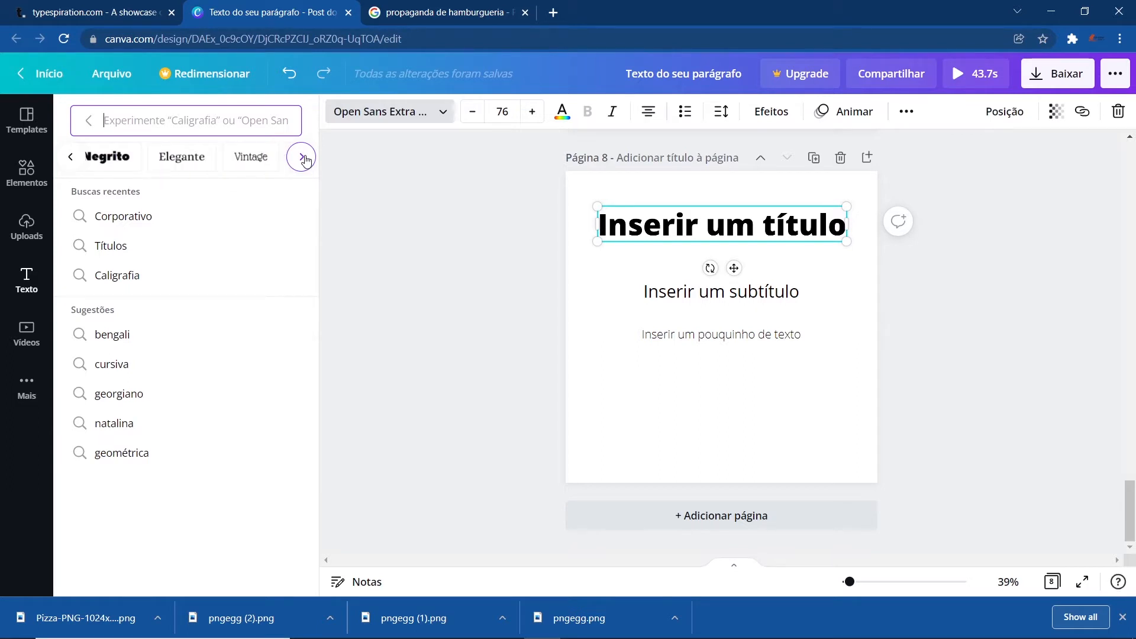
left_click(303, 157)
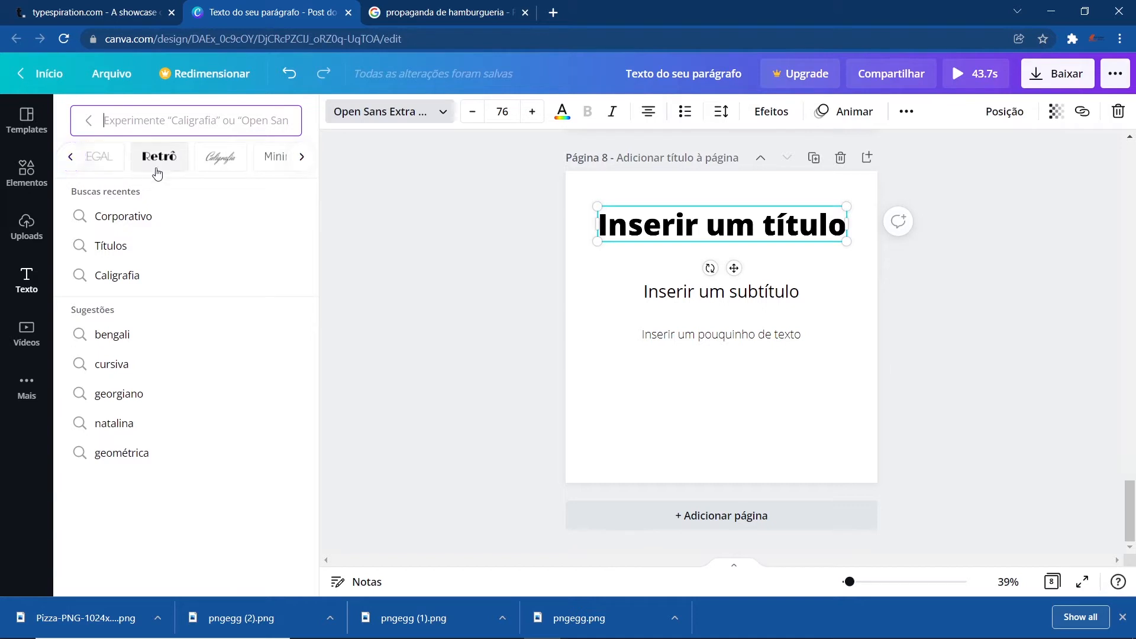
left_click(229, 158)
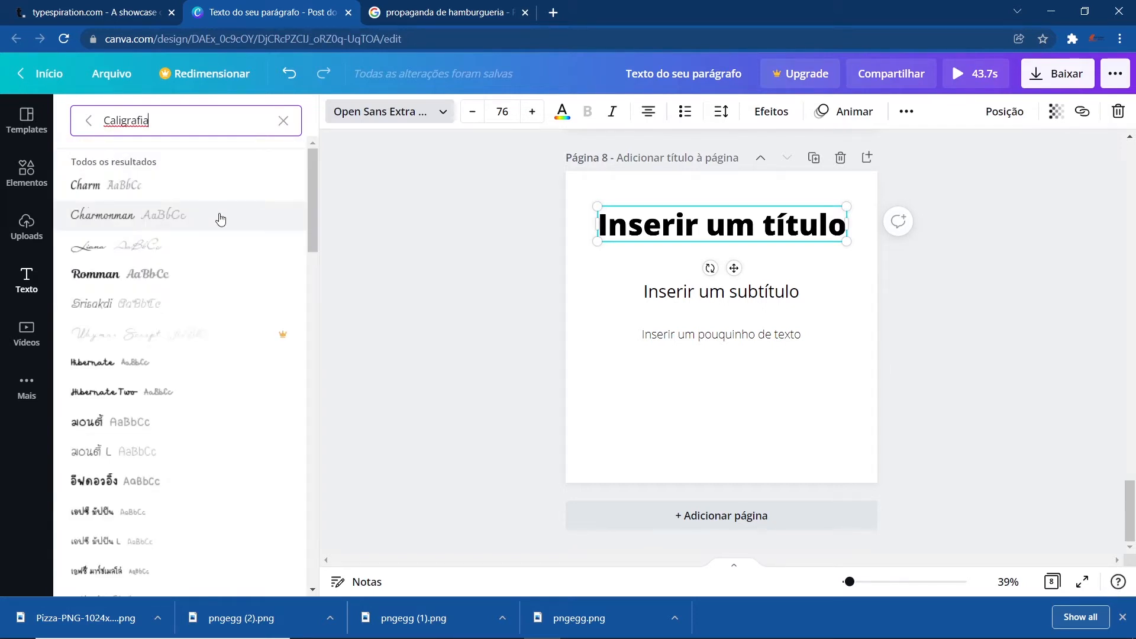
scroll(148, 384, "down", 3)
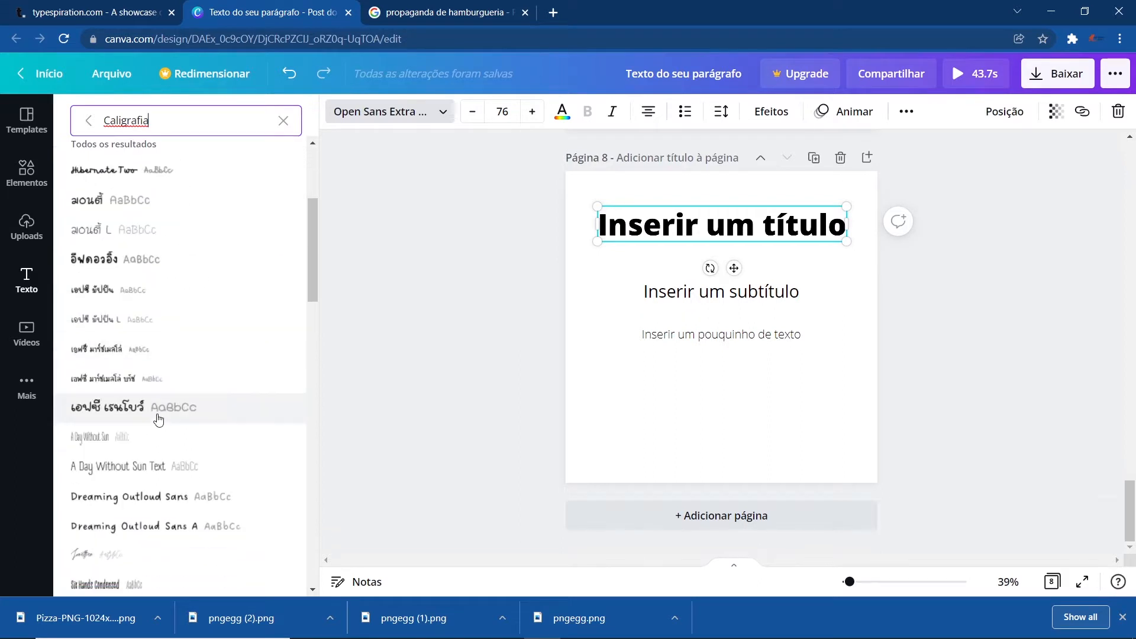
scroll(158, 419, "down", 5)
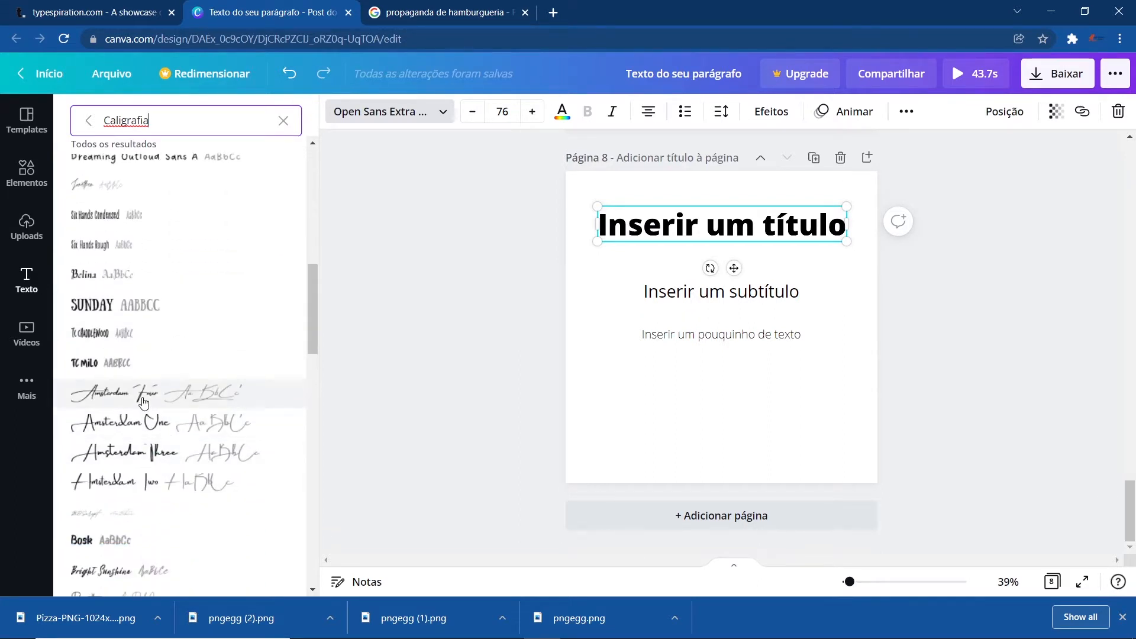
left_click(120, 395)
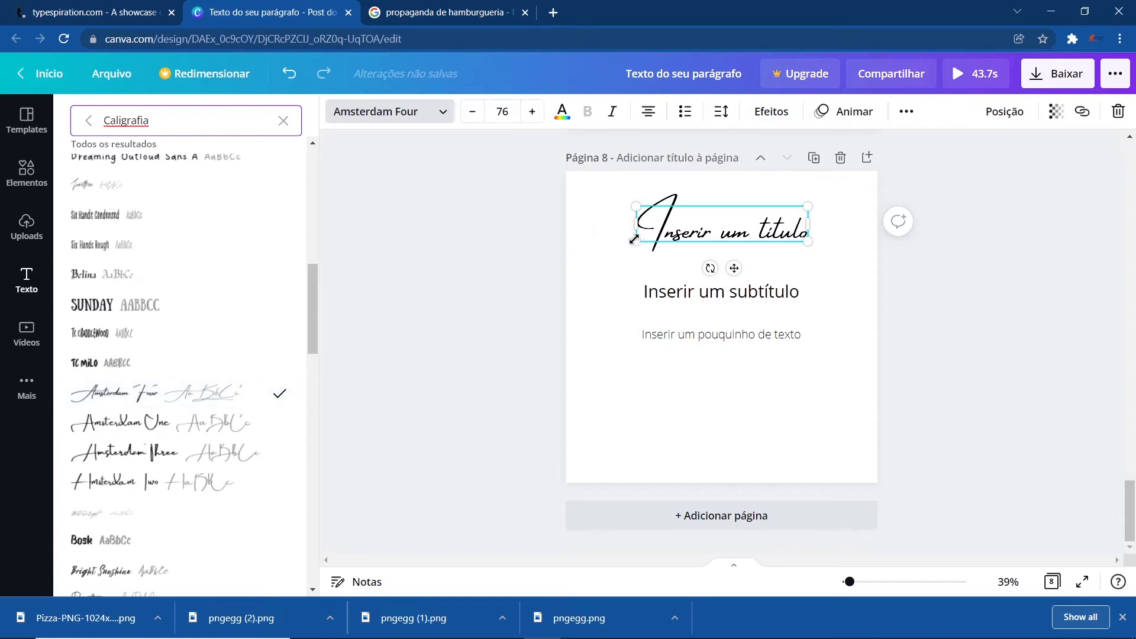
left_click_drag(633, 240, 589, 251)
left_click_drag(803, 207, 846, 183)
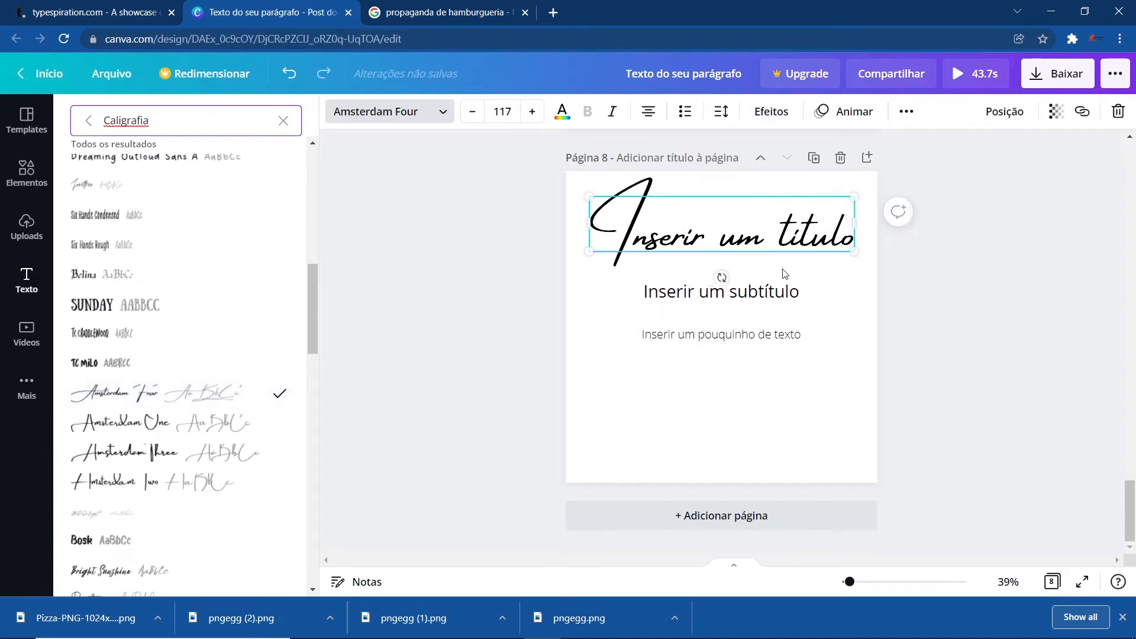
- Browse the font categories such as Corporativo in the font panel
left_click(284, 123)
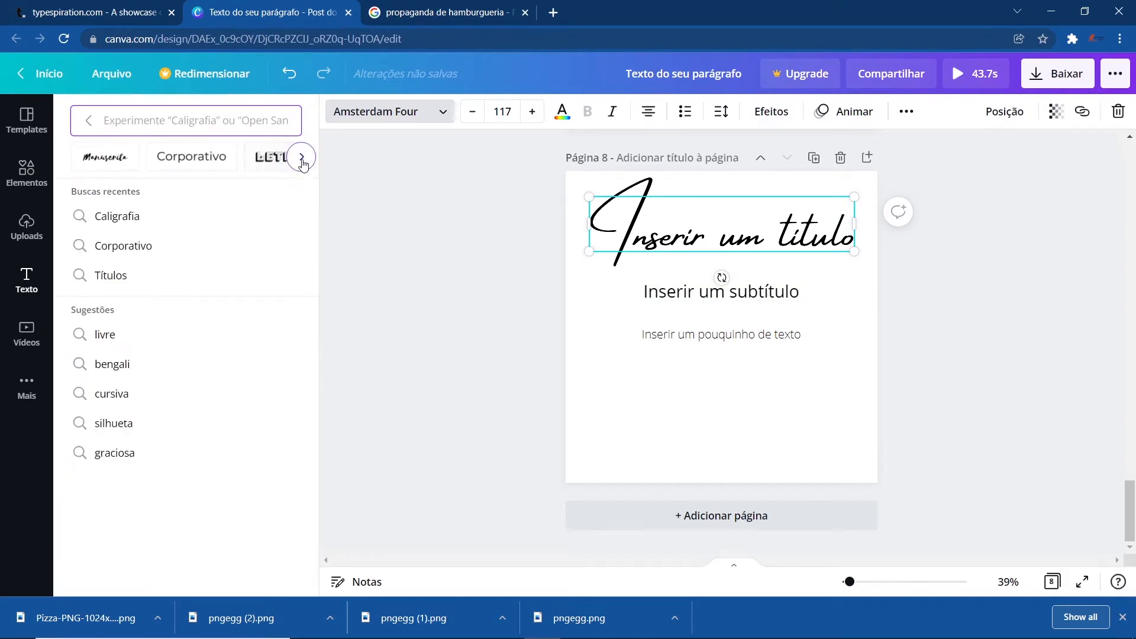
left_click(301, 157)
left_click(64, 161)
left_click(188, 157)
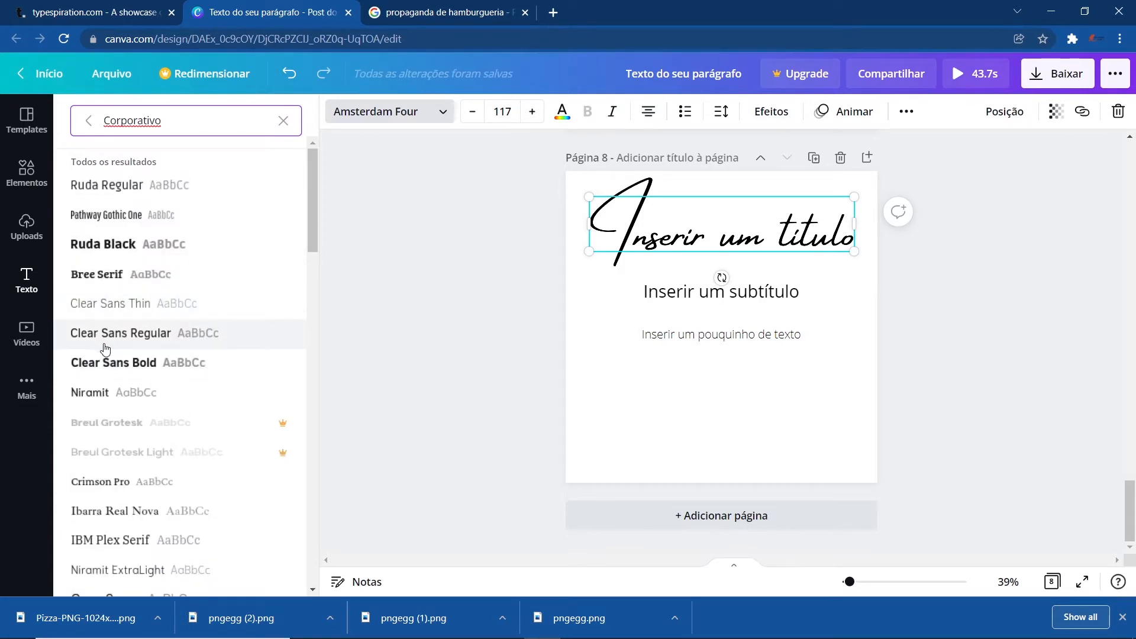
left_click(282, 122)
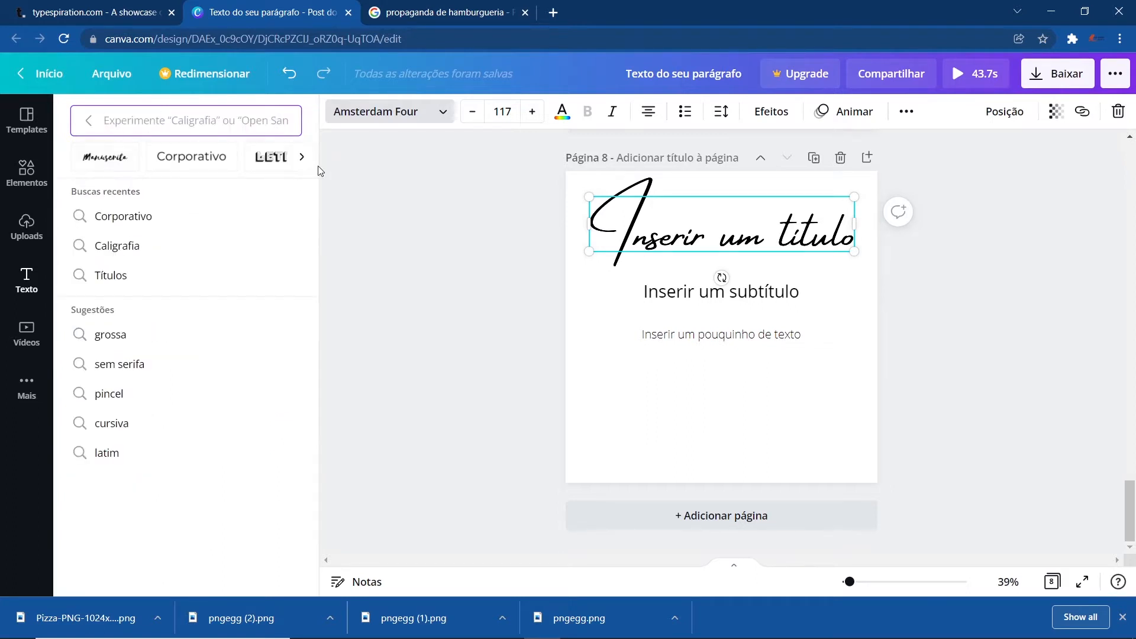
left_click(302, 158)
left_click(302, 159)
left_click(302, 159)
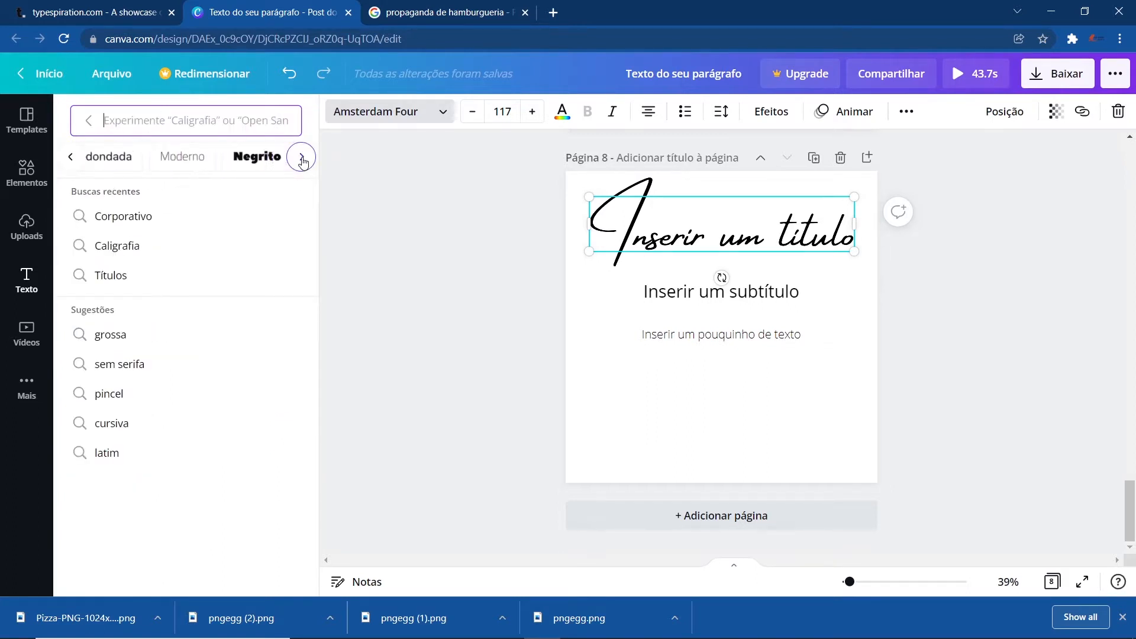
left_click(303, 159)
left_click(302, 159)
left_click(302, 159)
left_click(302, 158)
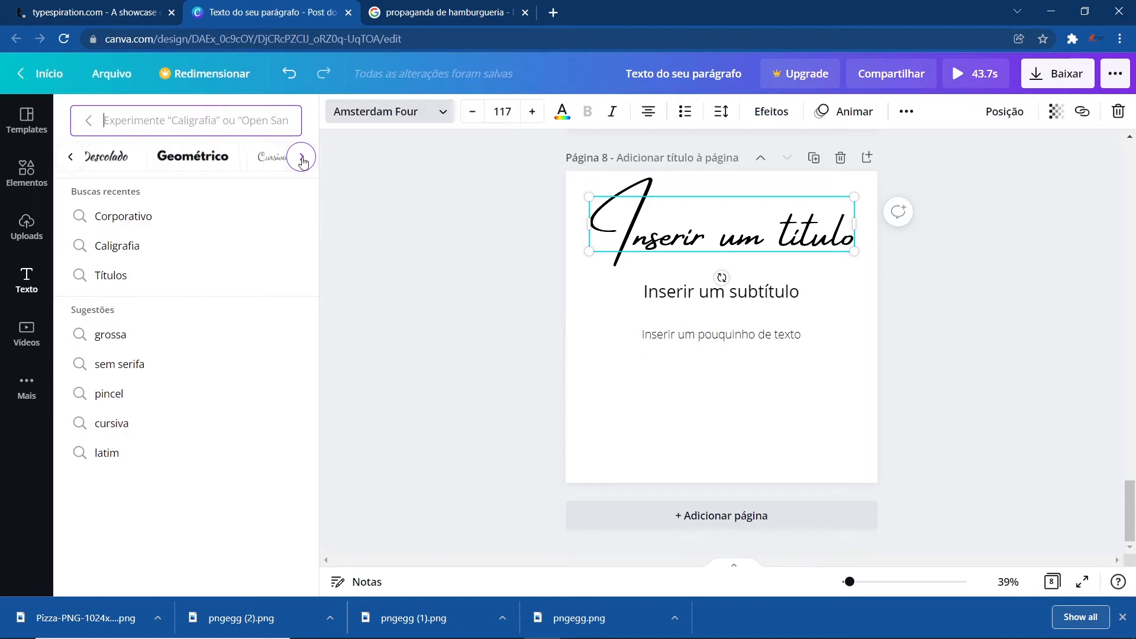
left_click(302, 159)
left_click(302, 159)
left_click(302, 159)
left_click(302, 158)
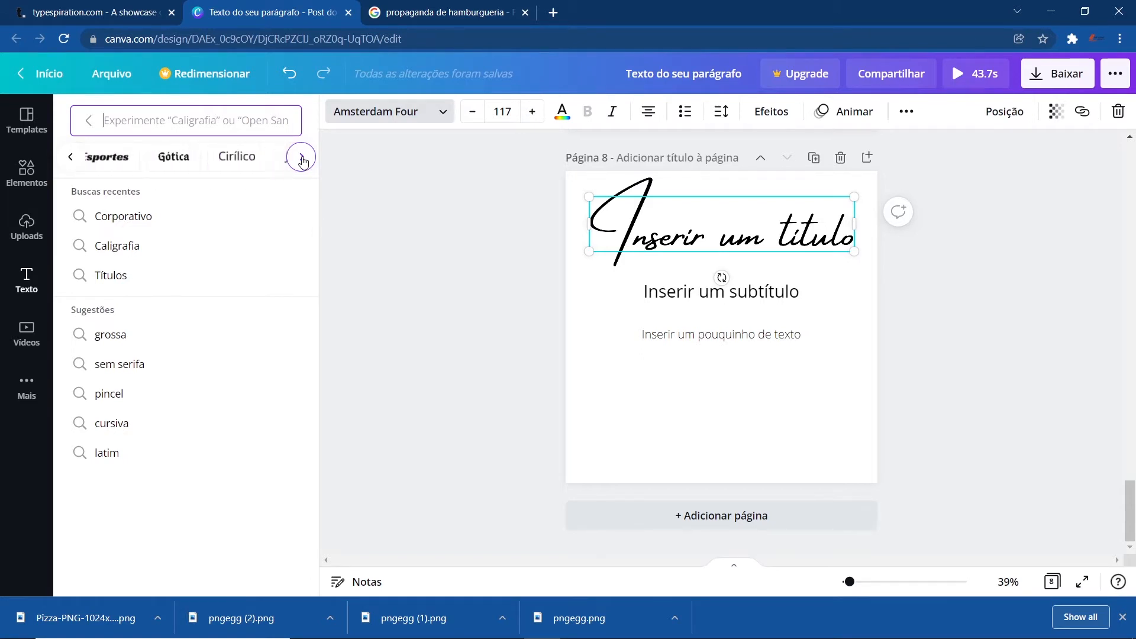
- Scroll through more font categories such as Gótica, Cirílico, Devanágari and Hangul
left_click(302, 159)
left_click(302, 159)
left_click(302, 159)
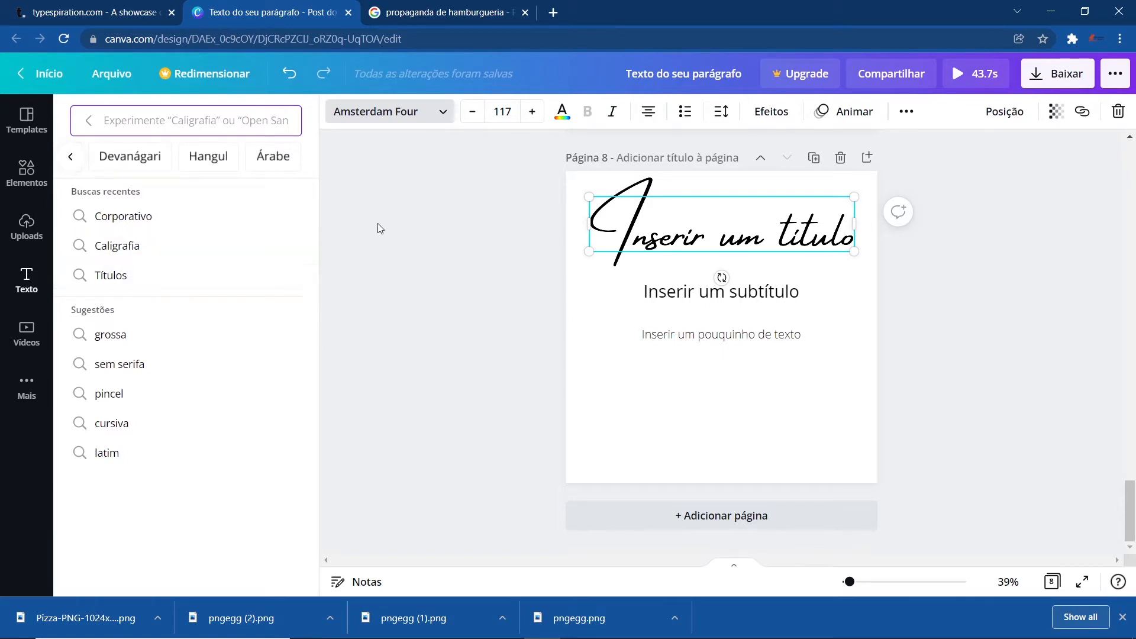
left_click(422, 250)
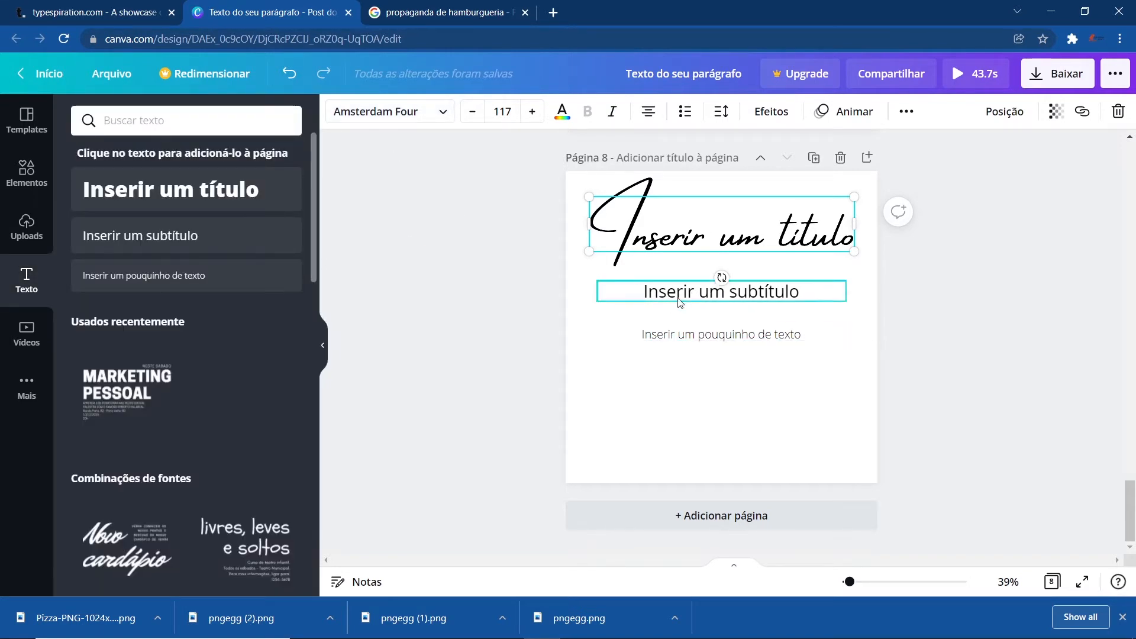
- Move the subtitle left and widen its text box
left_click(720, 295)
left_click_drag(599, 282, 525, 264)
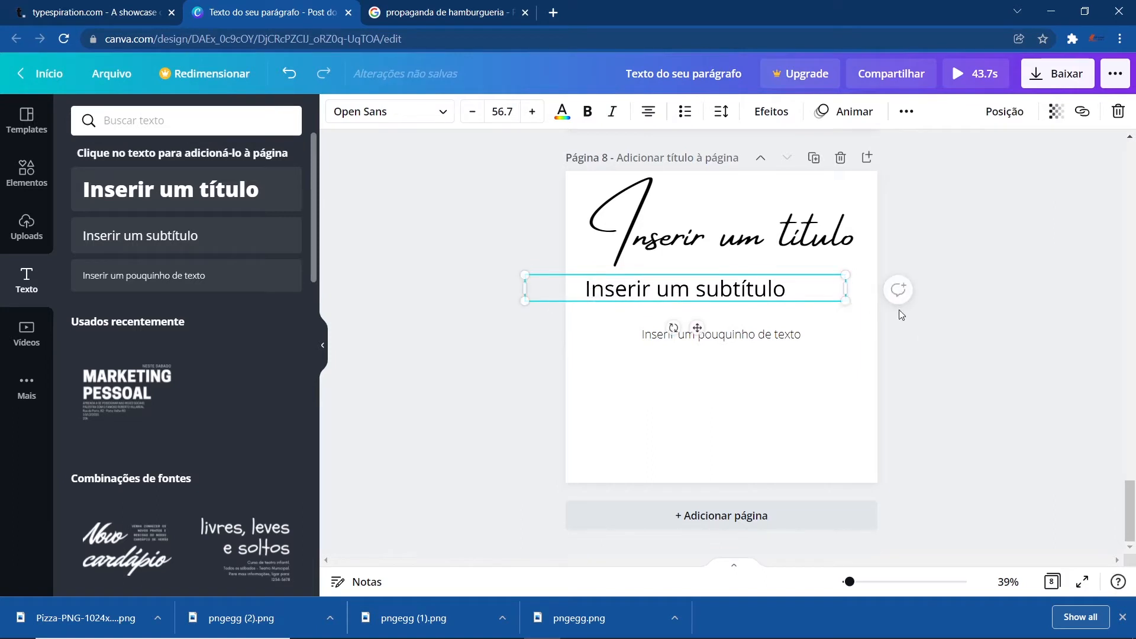
left_click_drag(845, 305, 858, 314)
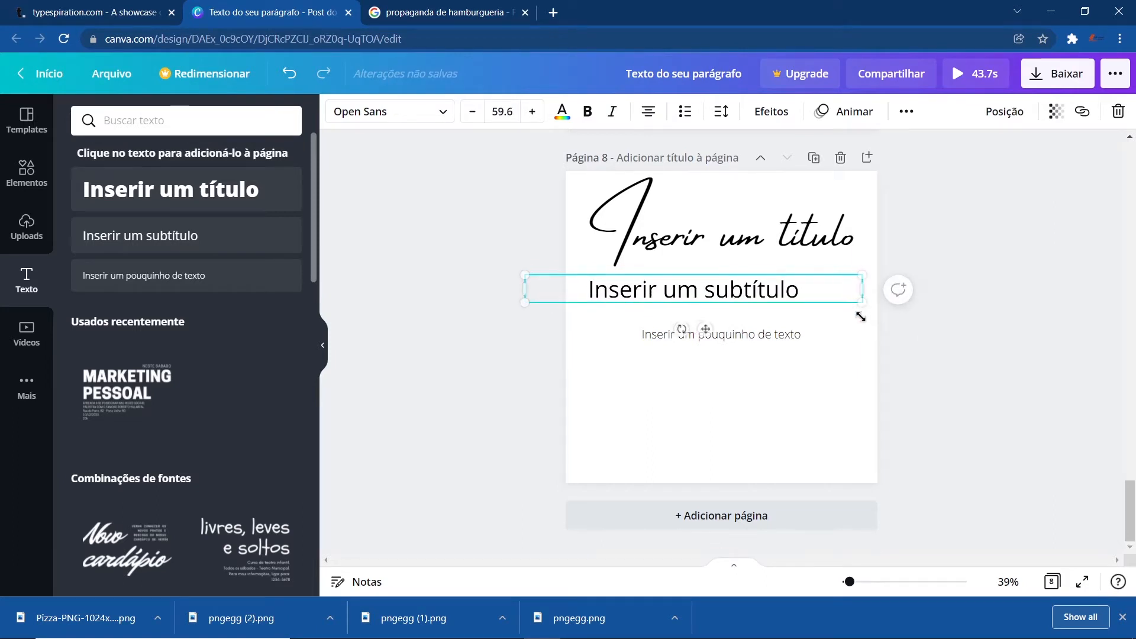
- Set the subtitle's font size to 78
left_click(505, 112)
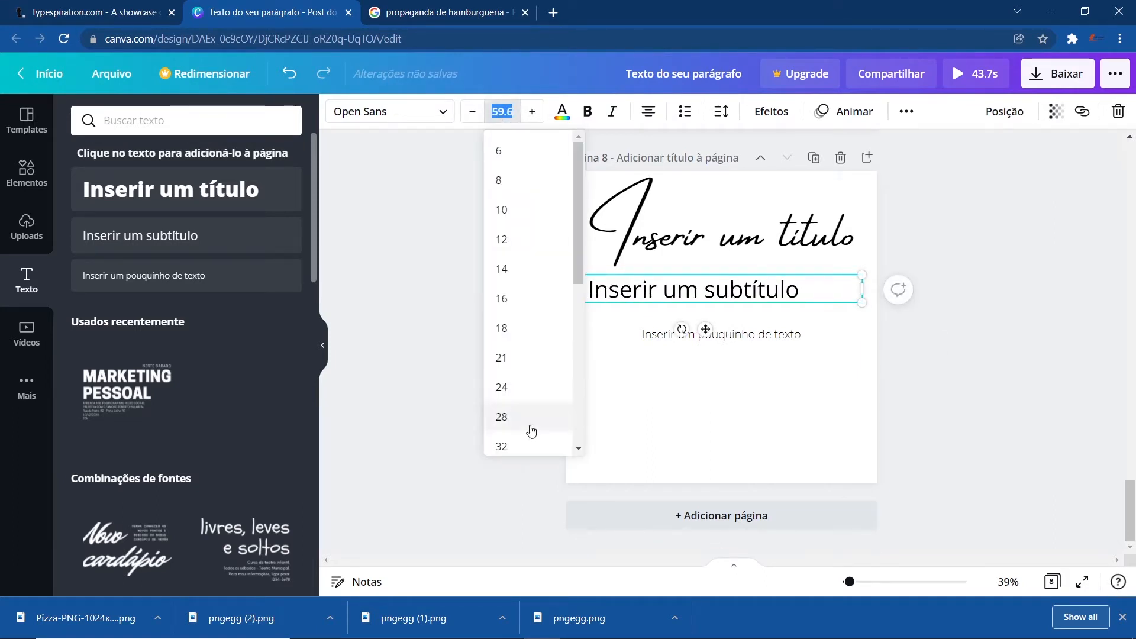
left_click(503, 112)
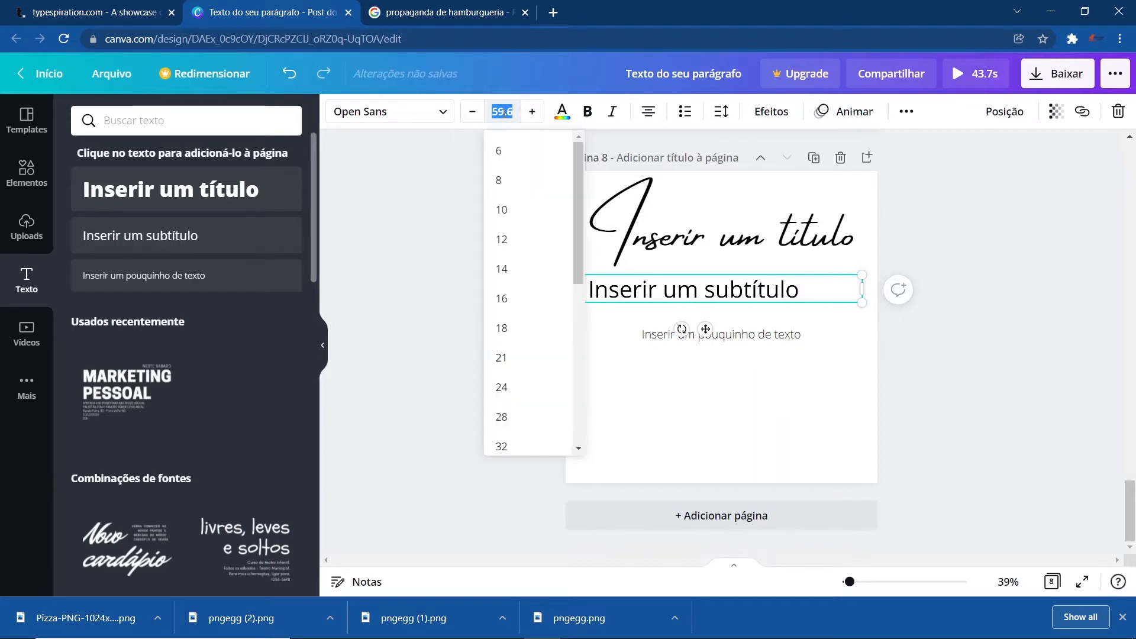
key("Return")
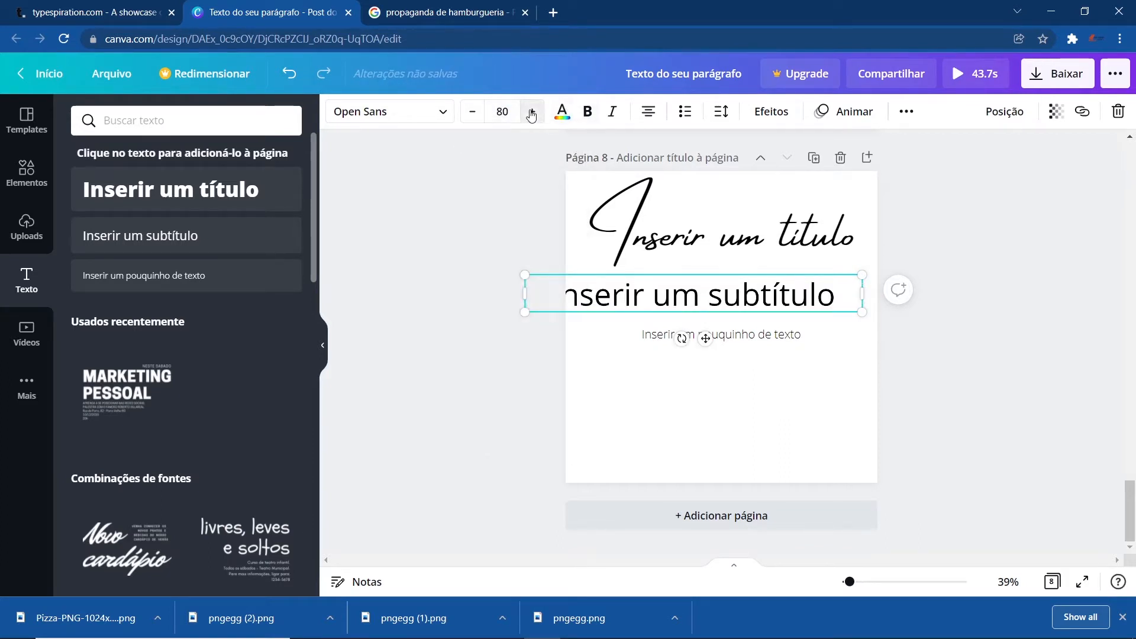
left_click(531, 112)
left_click(472, 111)
left_click(472, 112)
left_click(472, 112)
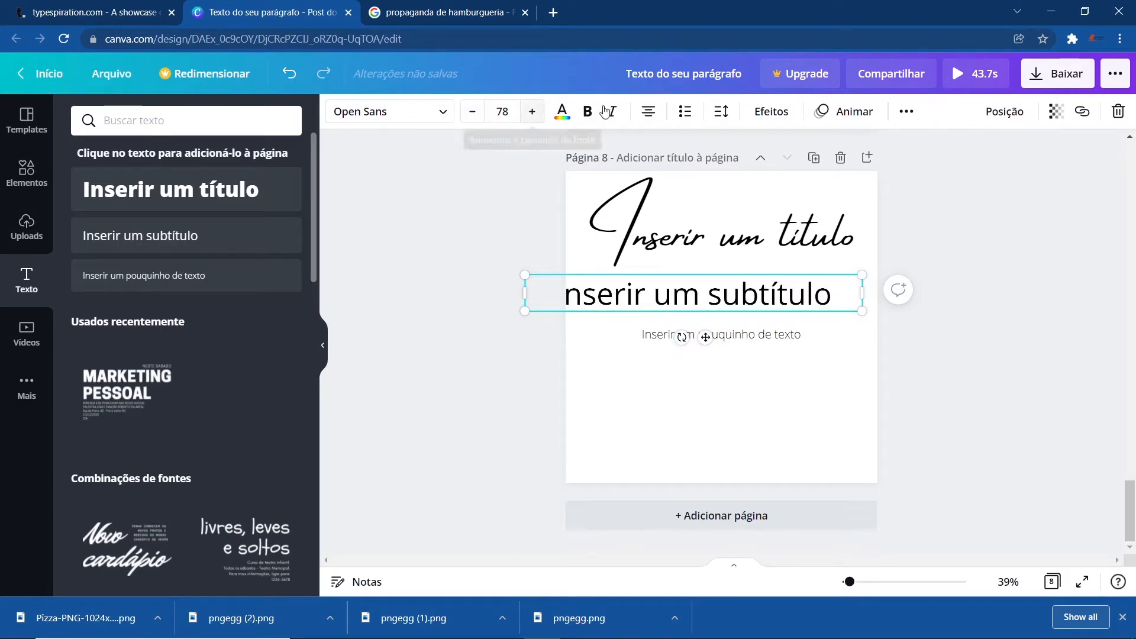
- Narrow the subtitle box so it wraps onto two lines and move the small text lower on the page
left_click(646, 118)
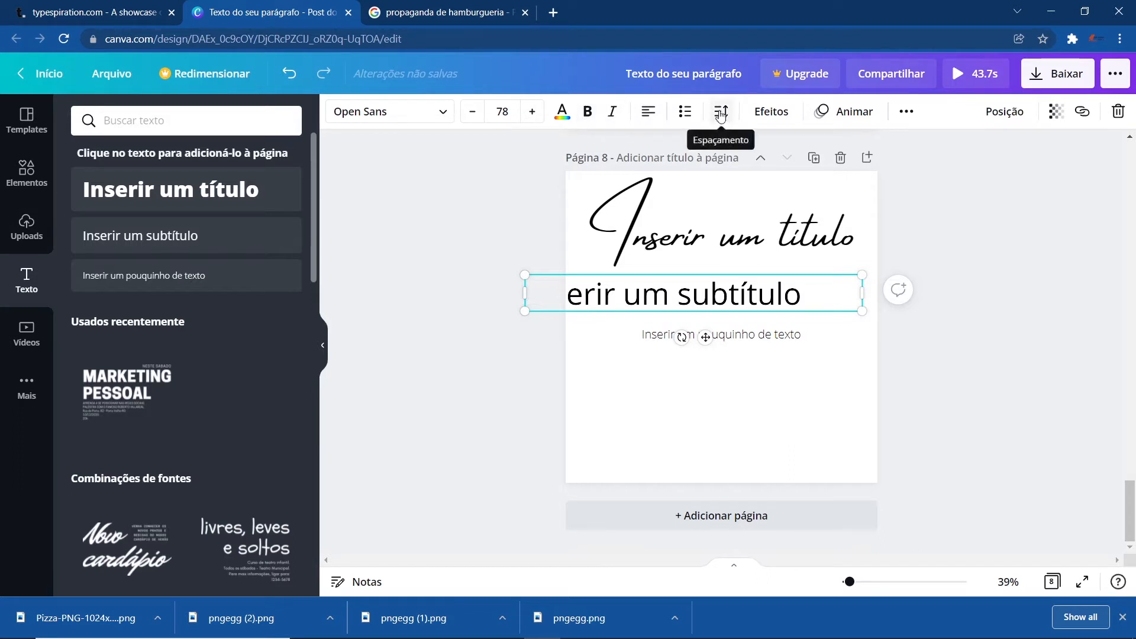
left_click_drag(861, 294, 748, 369)
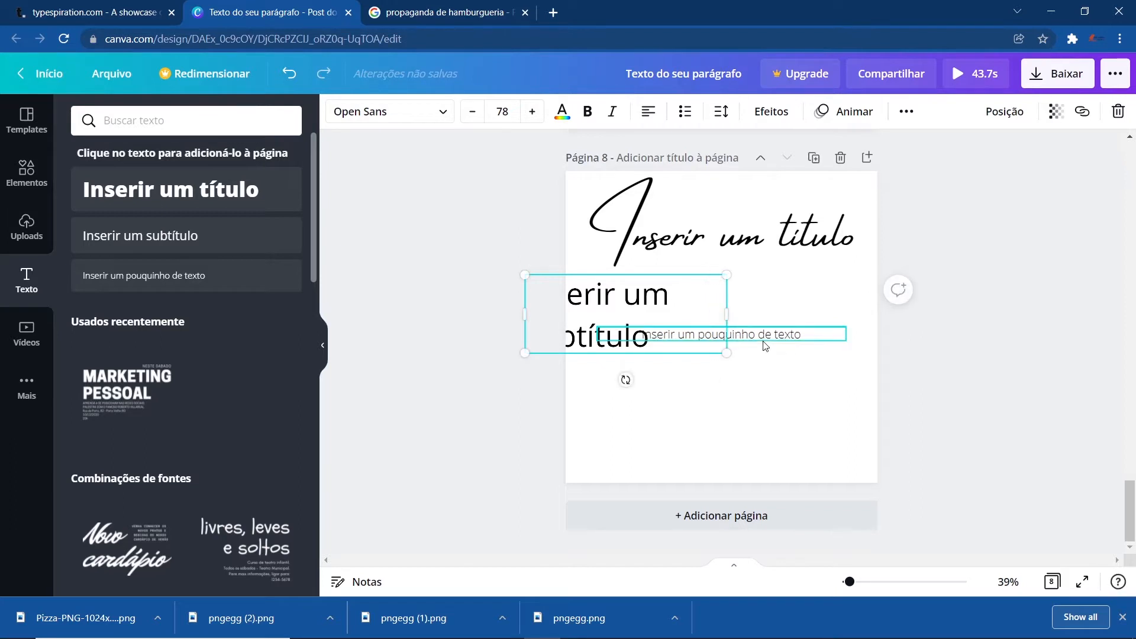
left_click_drag(722, 334, 714, 438)
- Center the subtitle text, set its letter spacing to 362 and widen its box to fit two lines
left_click_drag(619, 300, 730, 319)
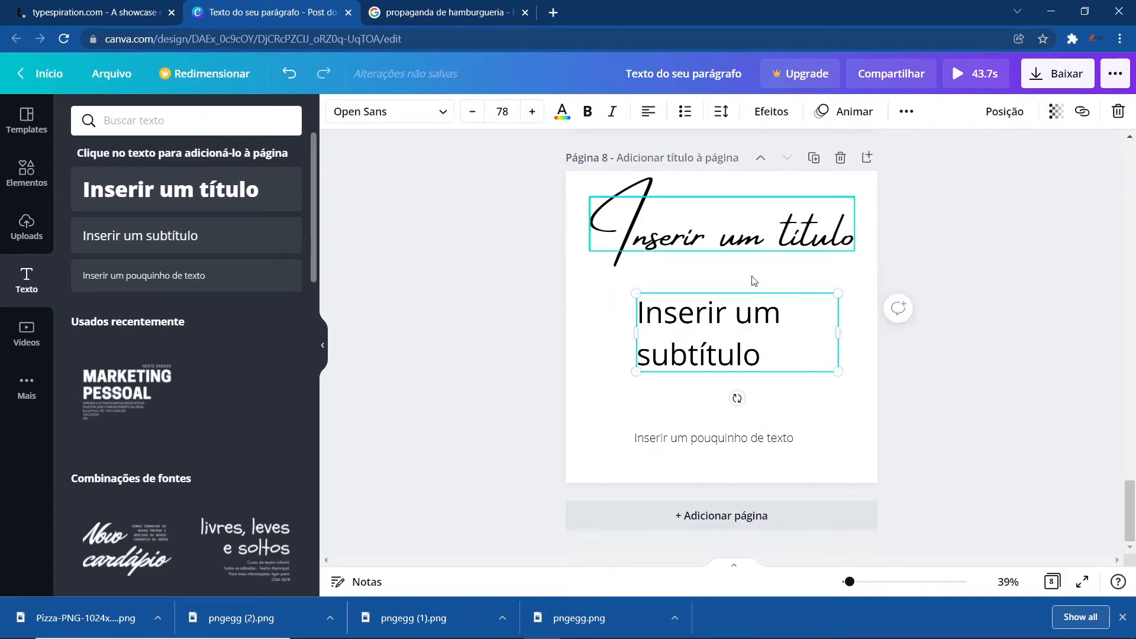
left_click(647, 111)
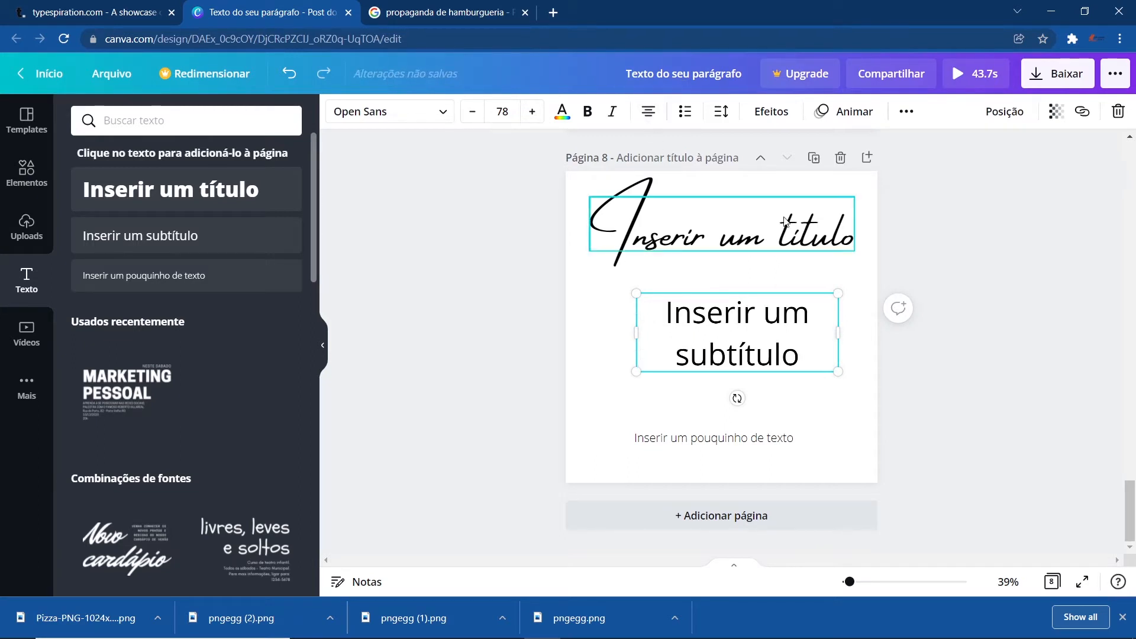
left_click(719, 112)
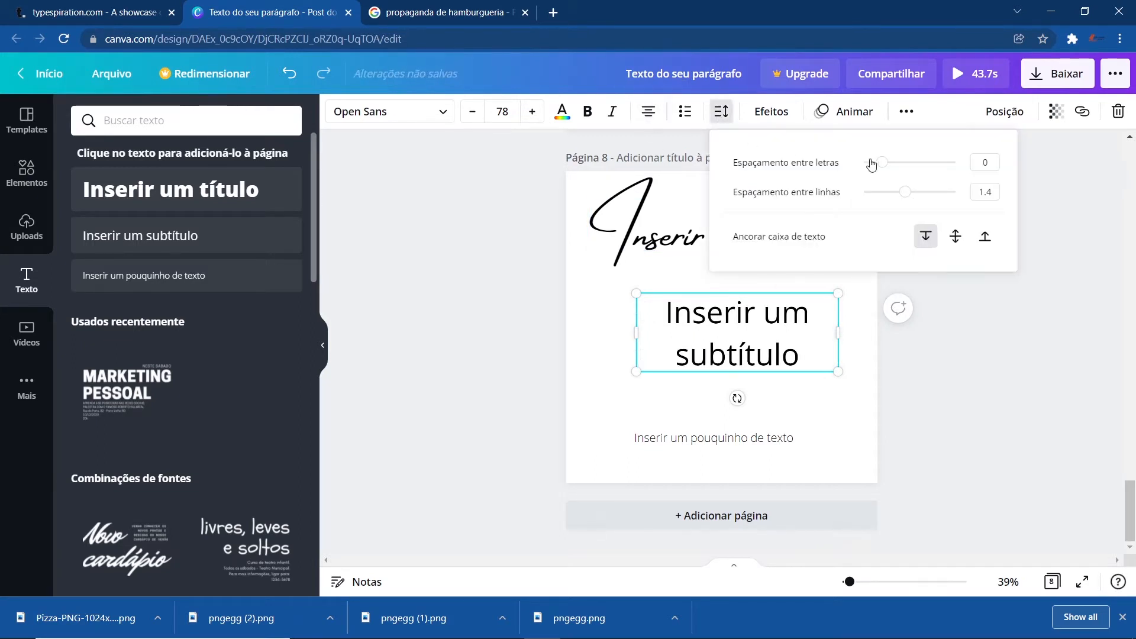
left_click_drag(880, 166, 914, 172)
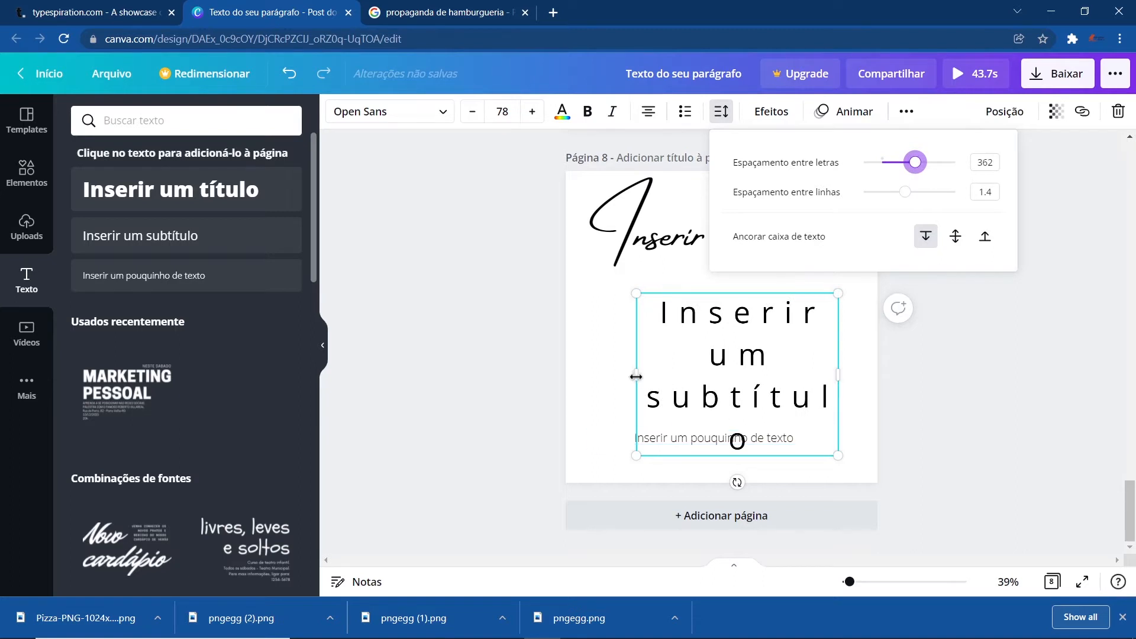
left_click_drag(636, 376, 571, 378)
left_click_drag(569, 378, 564, 377)
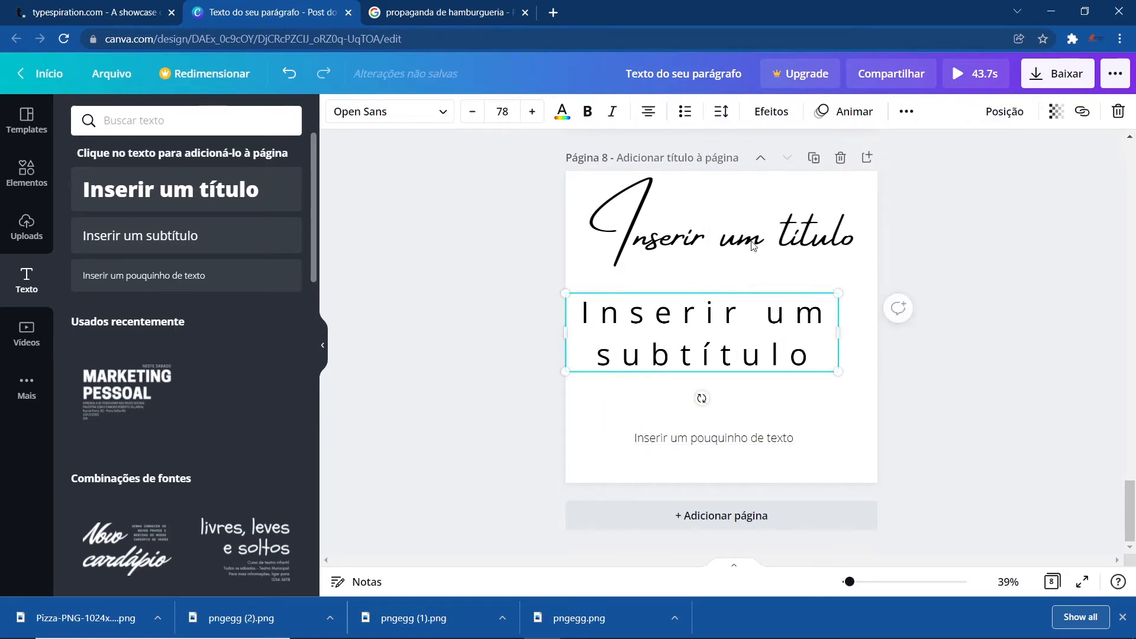
- Set the subtitle's line spacing to 1.17 and align the box under the title
left_click(718, 112)
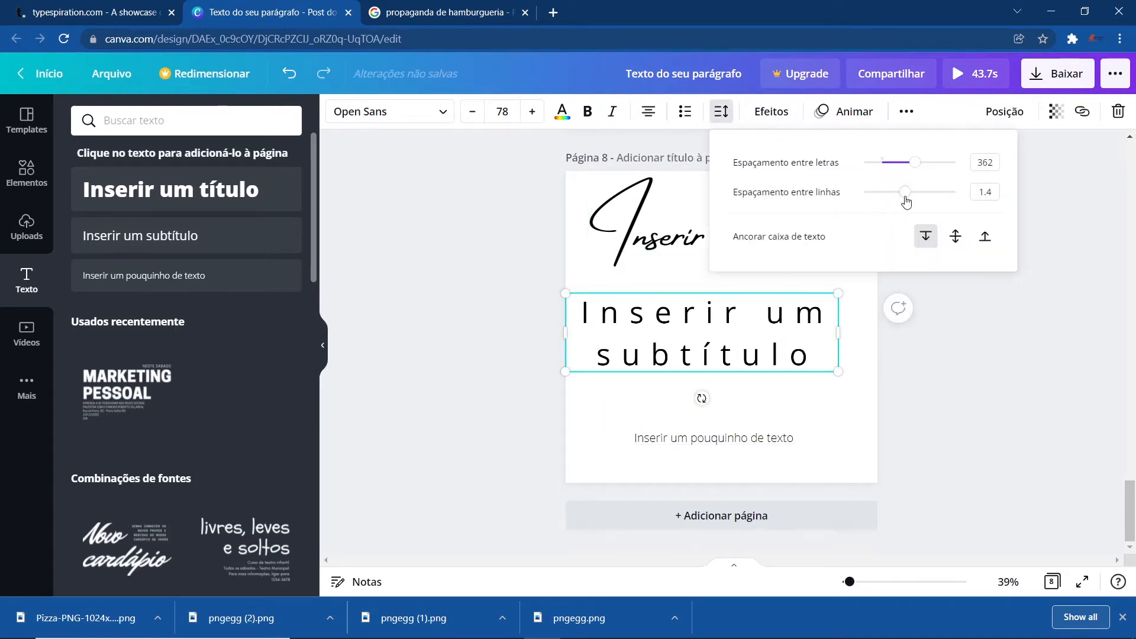
mouse_move(905, 197)
left_mouse_down()
mouse_move(872, 197)
mouse_move(896, 198)
left_mouse_up()
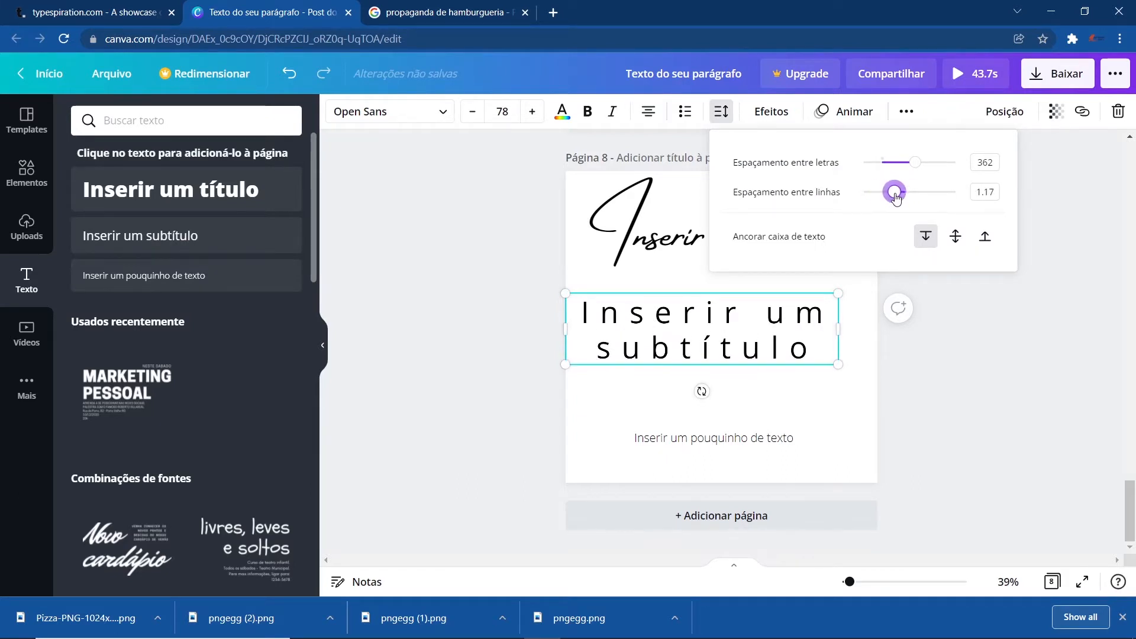
left_click(946, 456)
left_click_drag(686, 335, 702, 332)
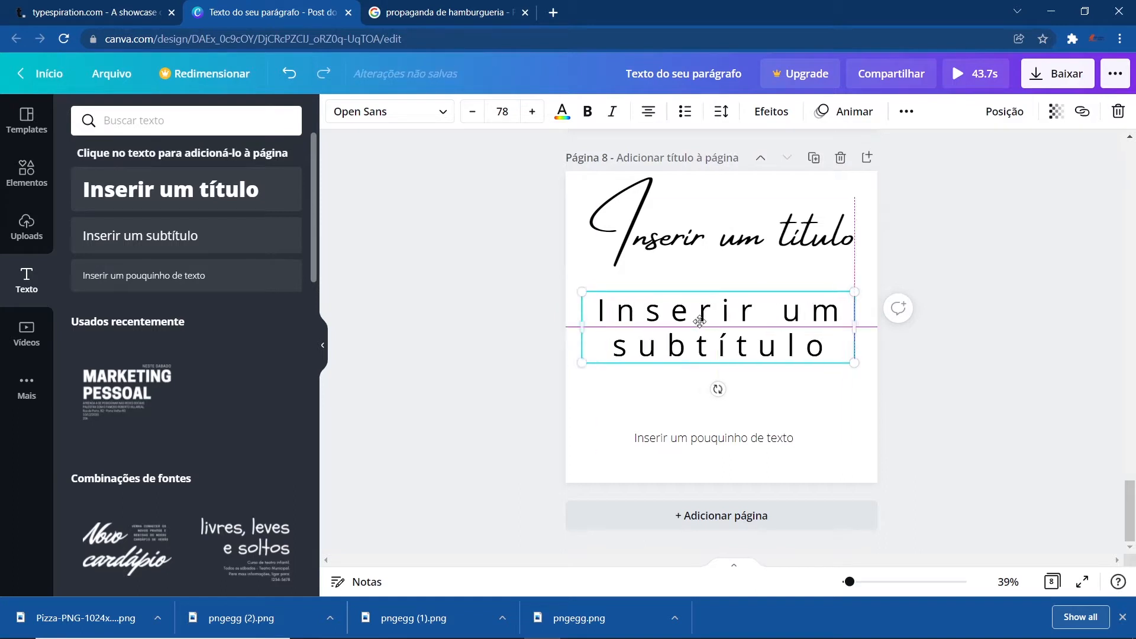
- Apply the Flutuante effect to the subtitle with intensity 82
left_click(772, 118)
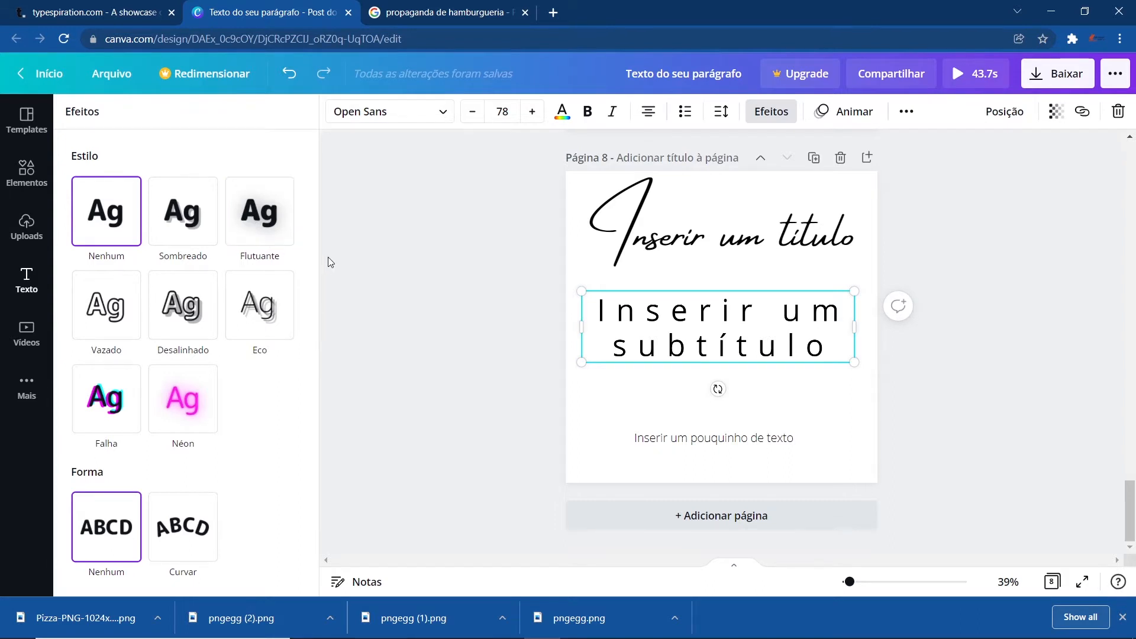
left_click(265, 217)
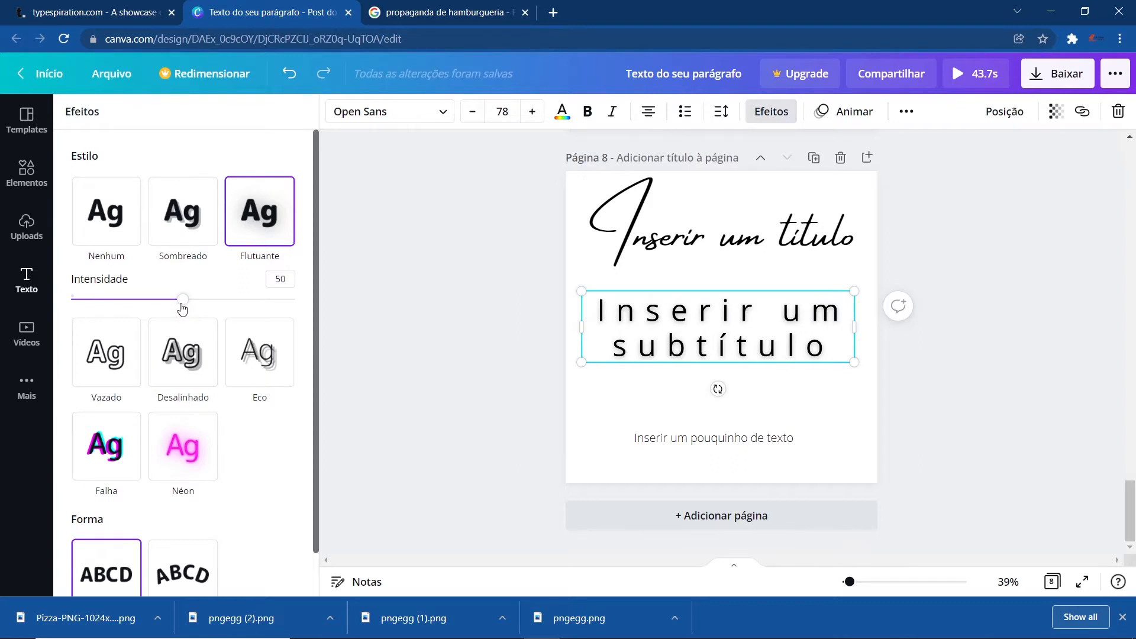
left_click_drag(182, 308, 255, 297)
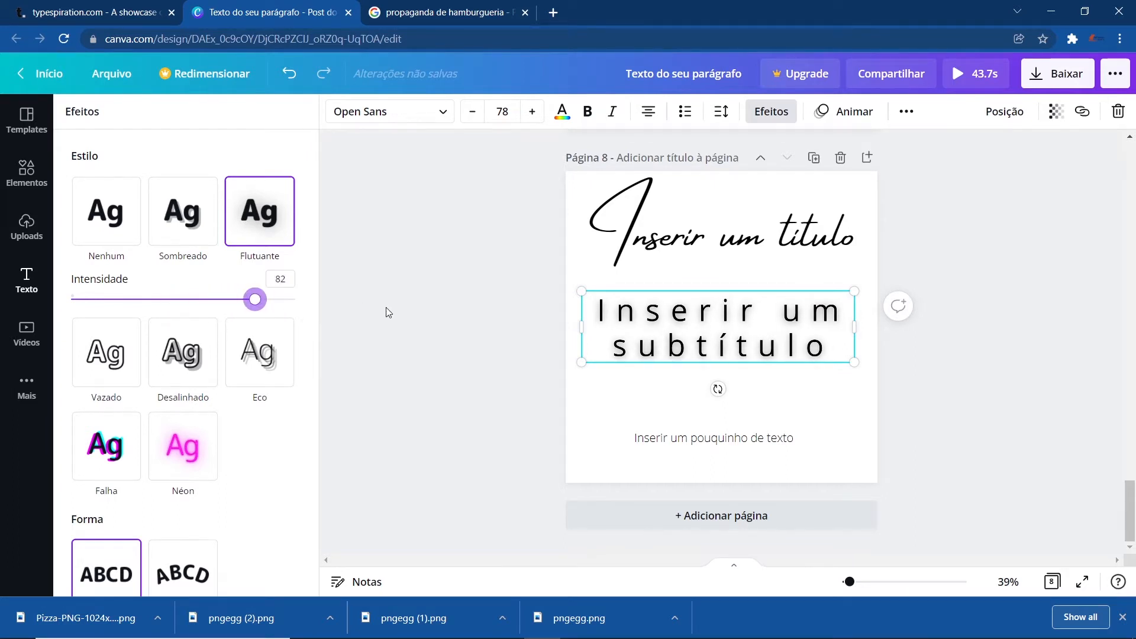
left_click(386, 308)
- Switch to the Desalinhado effect with thickness 67, distance 85 and direction -94
left_click(771, 111)
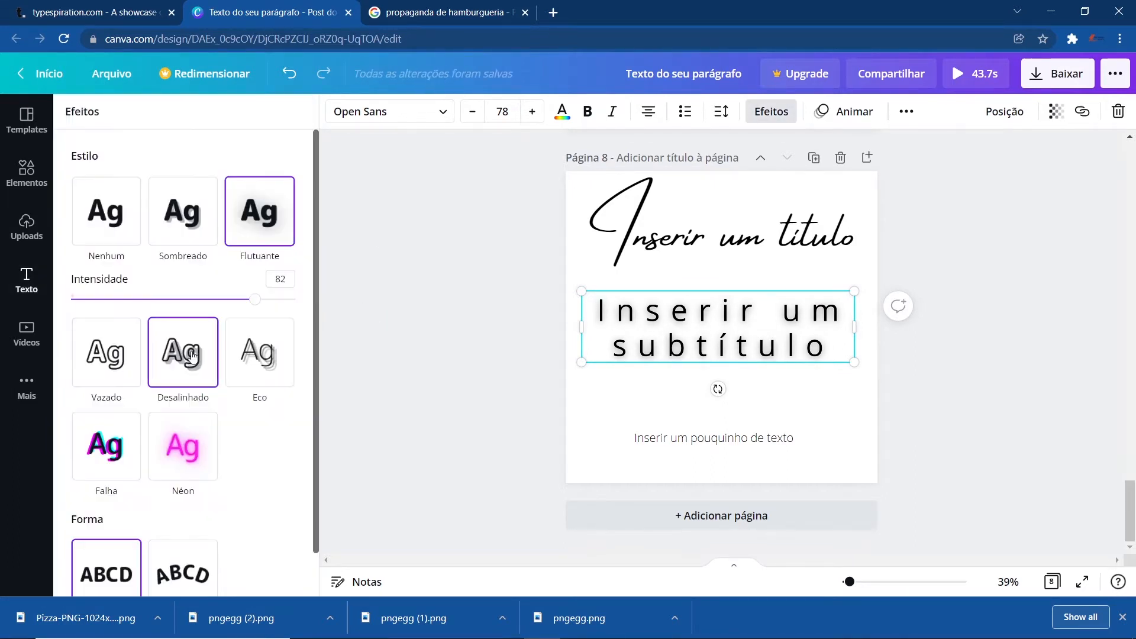
left_click(191, 354)
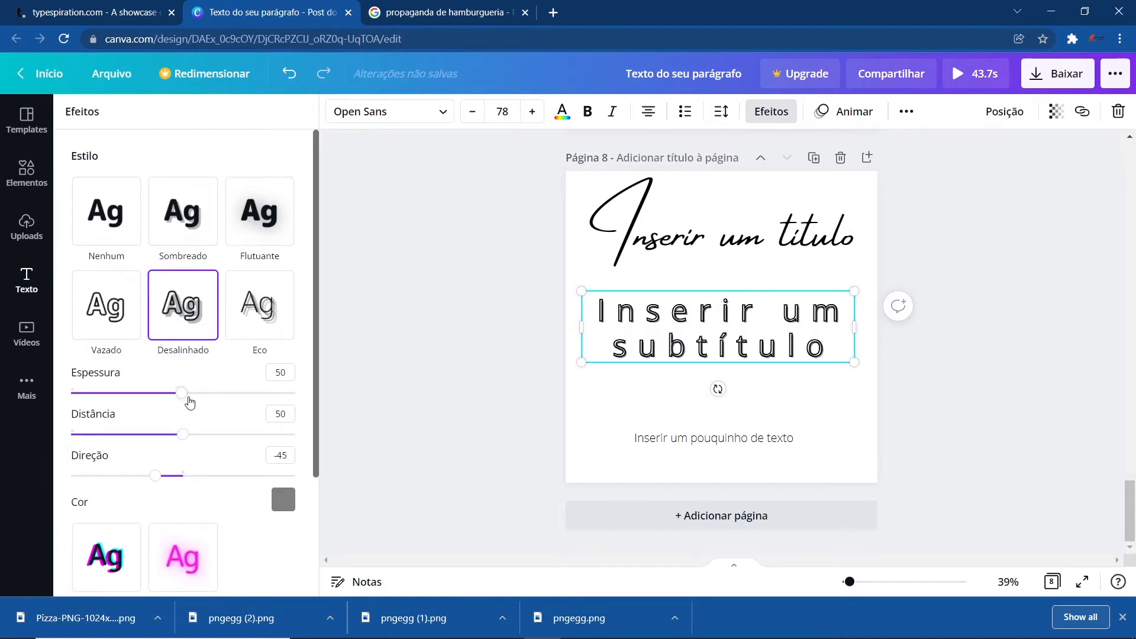
left_click_drag(183, 394, 221, 394)
left_click_drag(187, 445, 263, 451)
left_click_drag(193, 478, 124, 475)
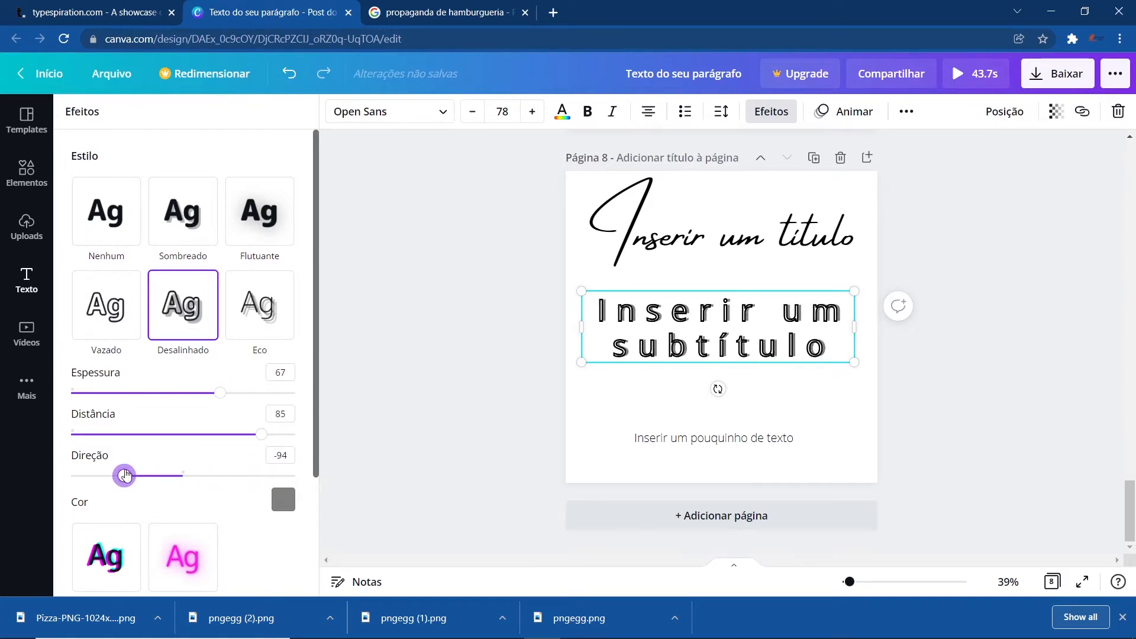
- Apply the Néon effect to the subtitle with intensity 98
scroll(236, 431, "down", 3)
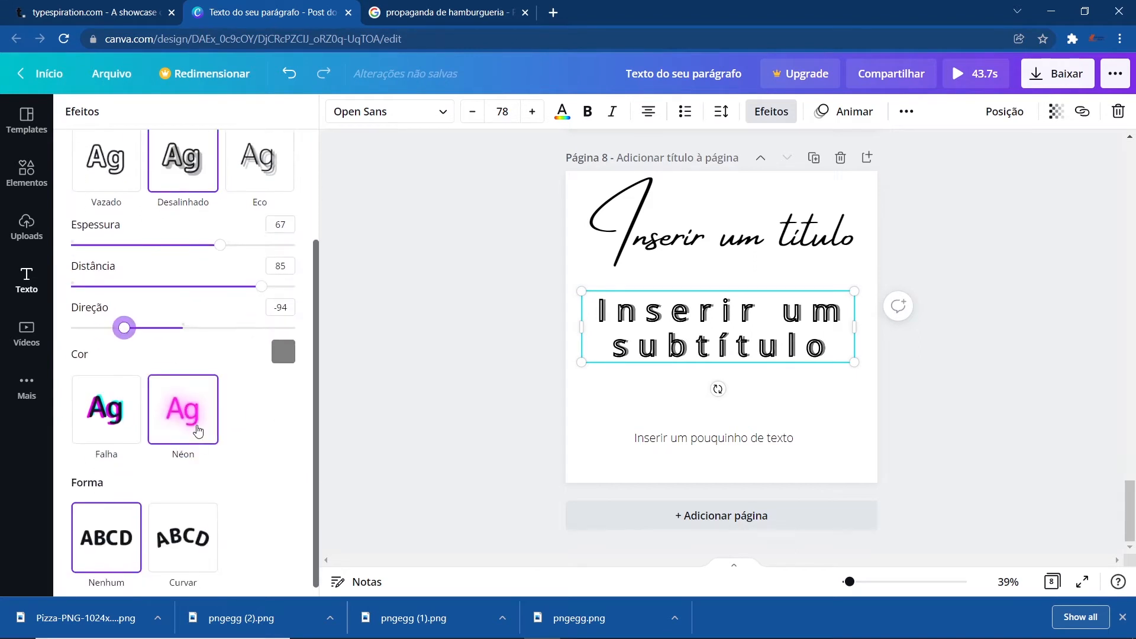
left_click(197, 430)
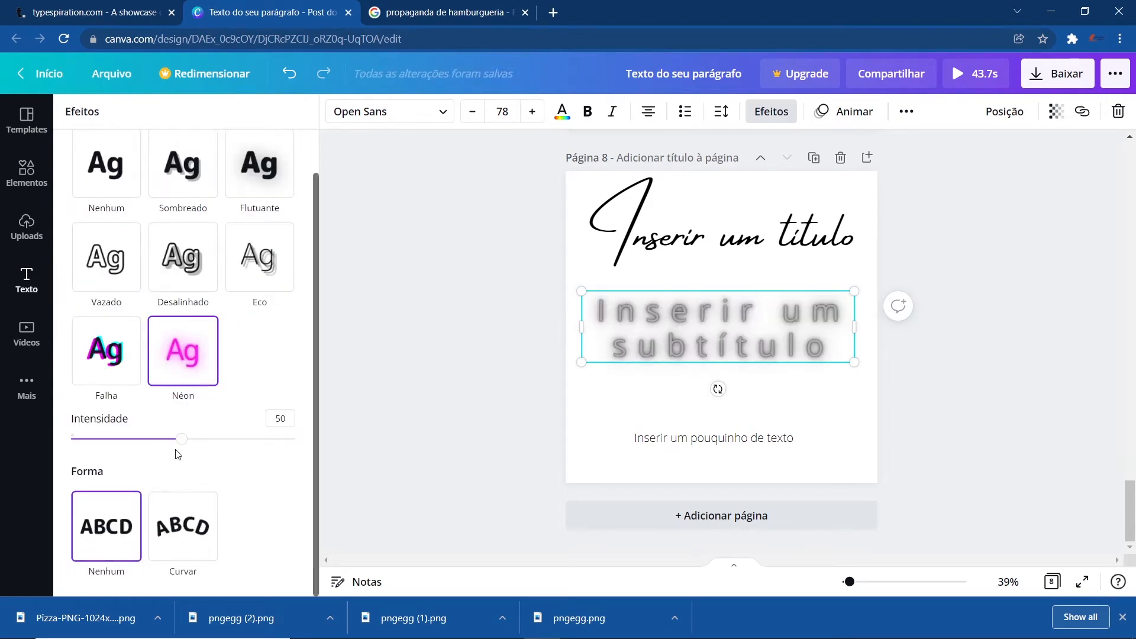
left_click_drag(185, 439, 290, 439)
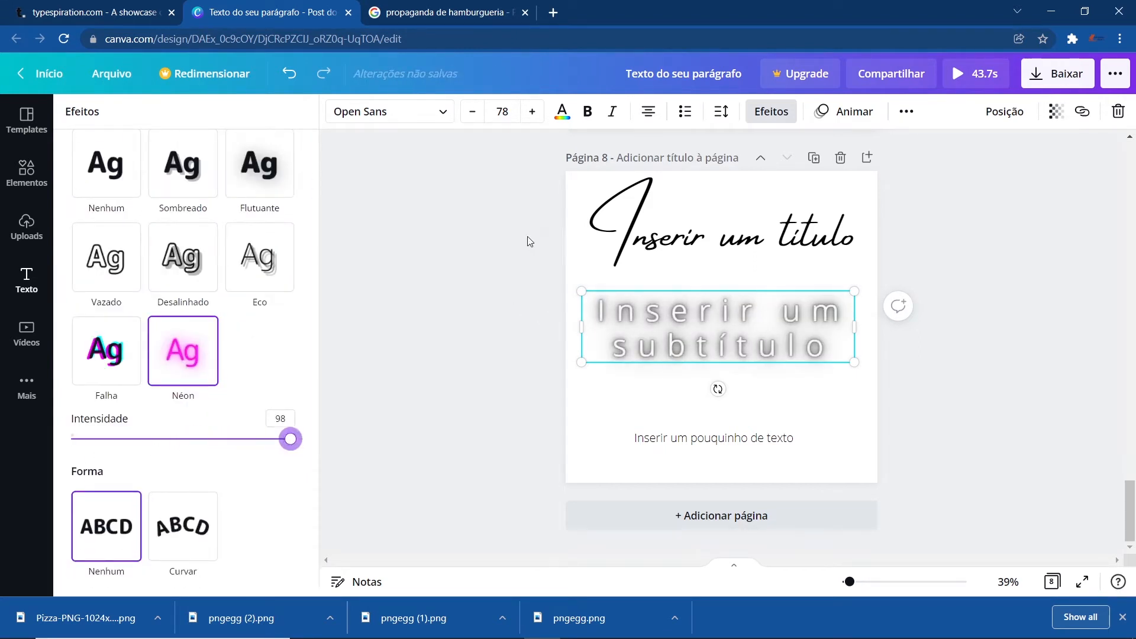
- Change the subtitle's text colour to magenta from the document colours
left_click(562, 112)
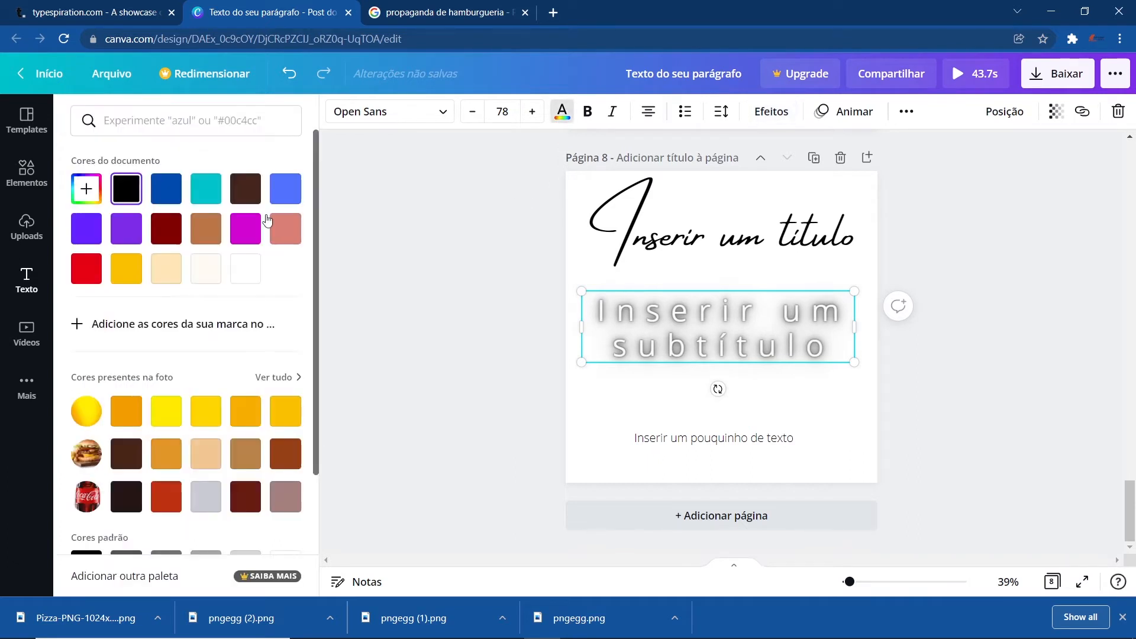
left_click(117, 283)
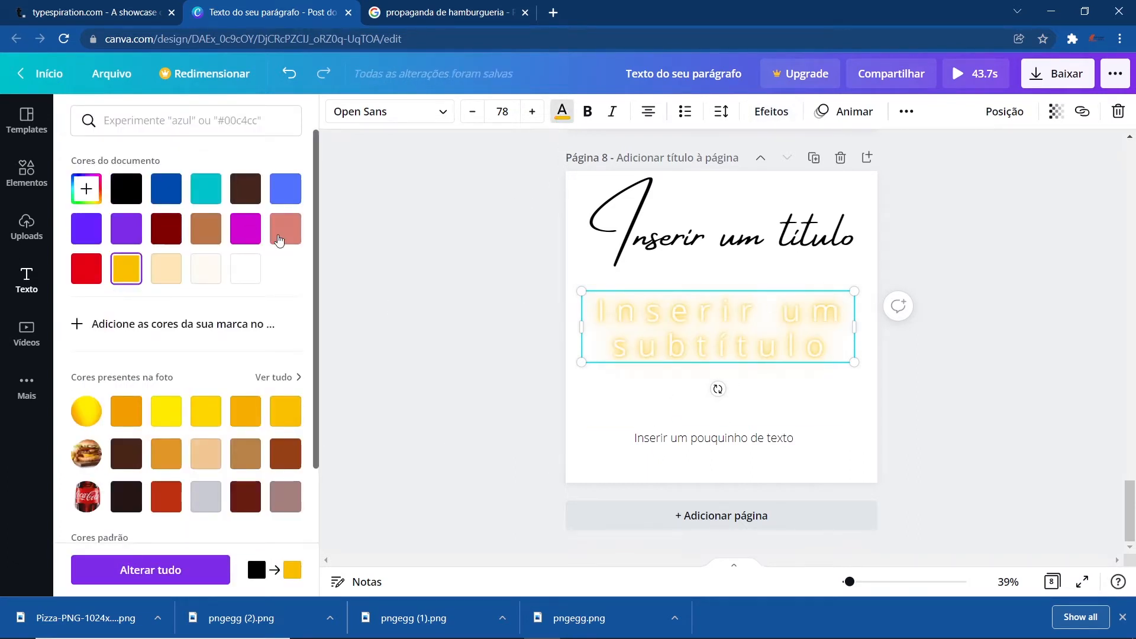
left_click(237, 239)
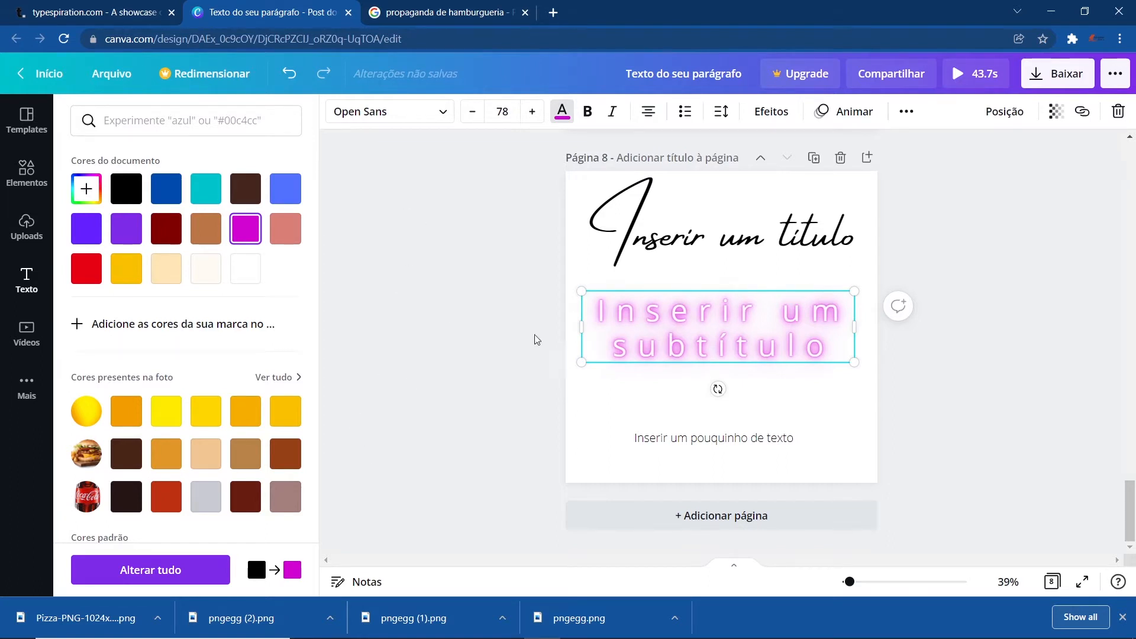
- Apply the Curvar shape to the subtitle and move it up under the title
key("Escape")
left_click(188, 509)
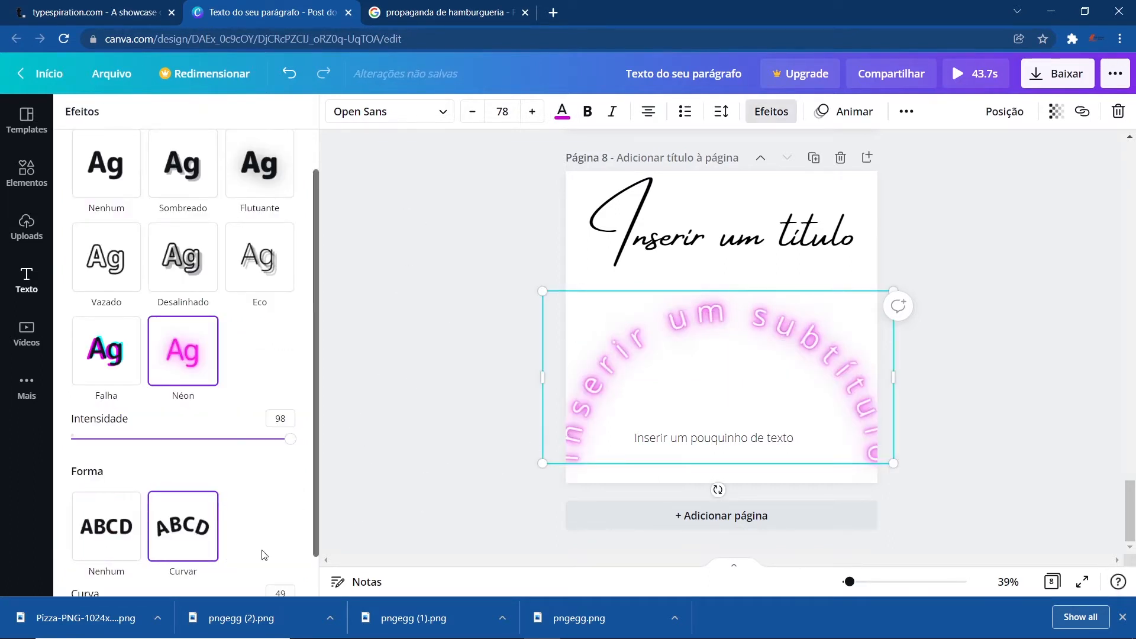
scroll(217, 479, "down", 1)
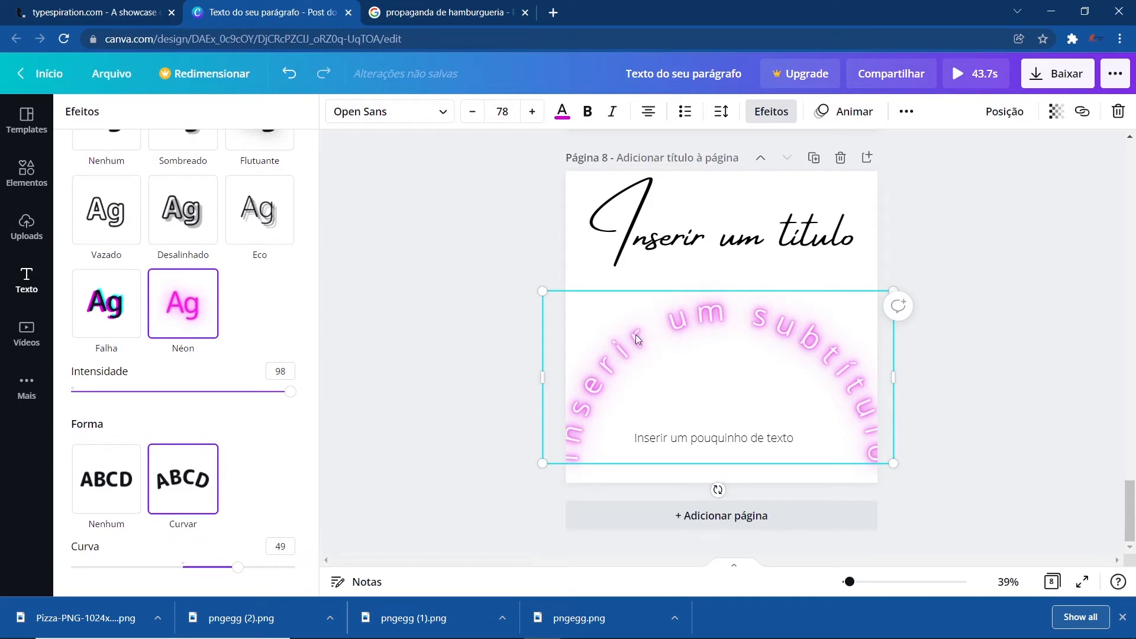
left_click_drag(635, 339, 639, 287)
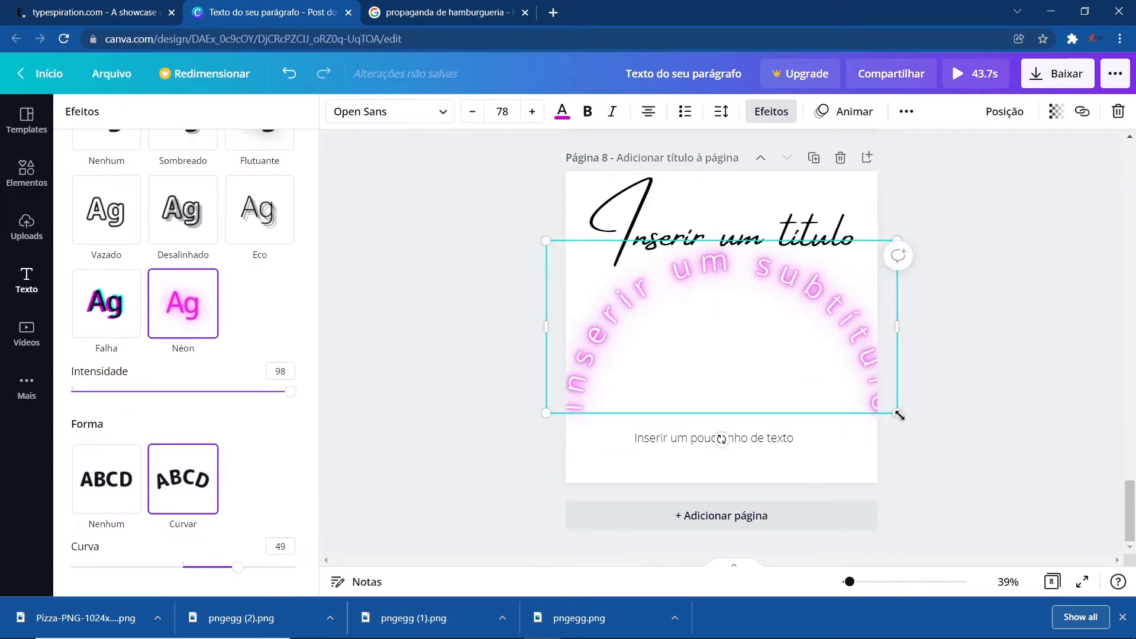
- Shrink the curved subtitle to about size 48.5 and reduce its curve to 14
left_click_drag(898, 414, 704, 283)
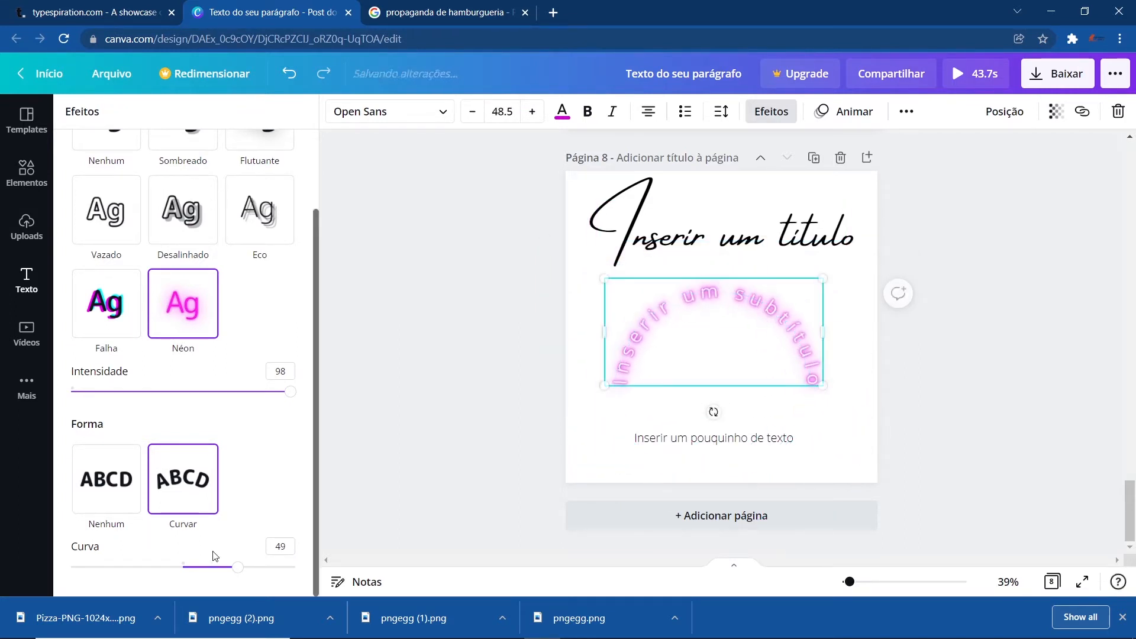
left_click_drag(238, 570, 197, 566)
left_click(108, 480)
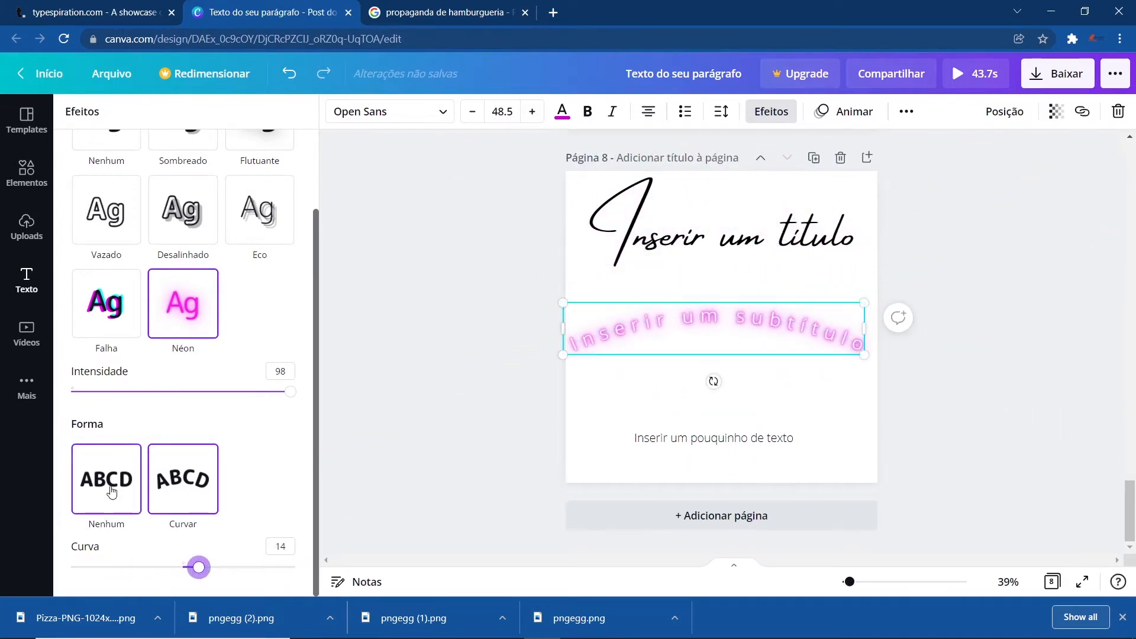
- Deselect the subtitle and examine the hamburger advertisement design on page 2
left_click(405, 368)
left_click(692, 408)
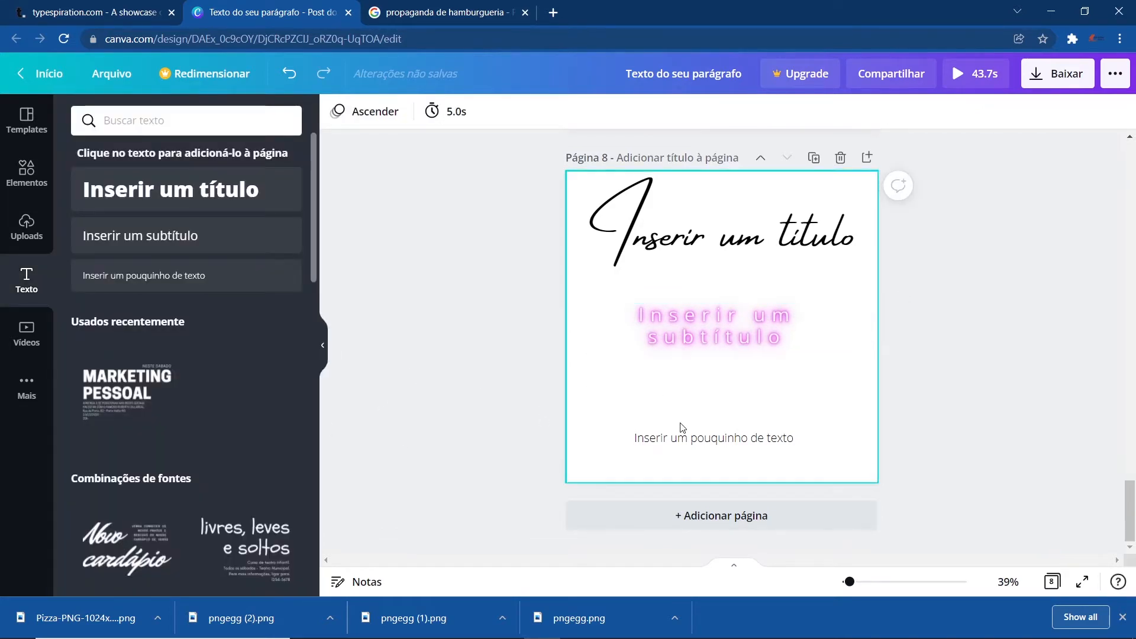
scroll(684, 385, "up", 15)
scroll(684, 381, "up", 15)
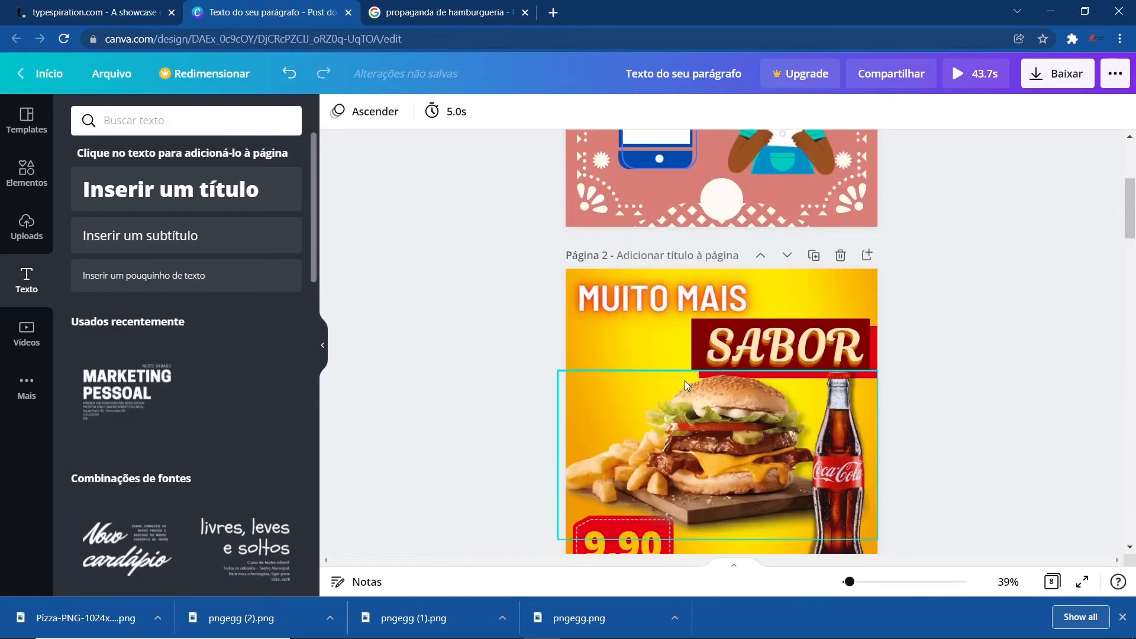
scroll(691, 390, "down", 6)
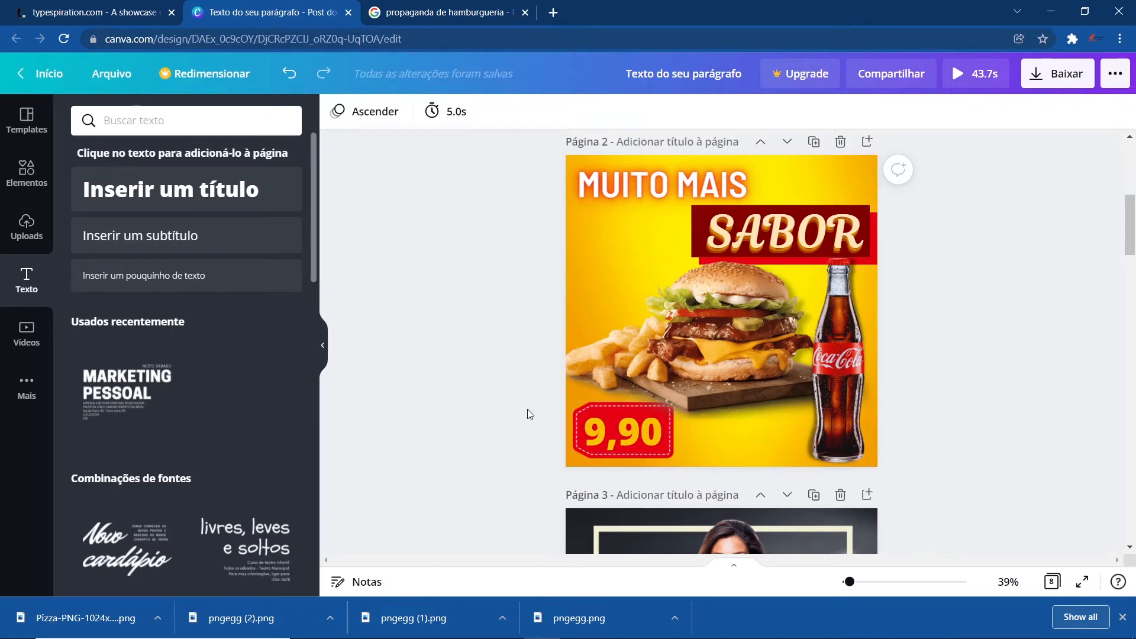
- Browse the Google Images results for 'propaganda de hamburgueria' advertisement examples for reference
left_click(450, 12)
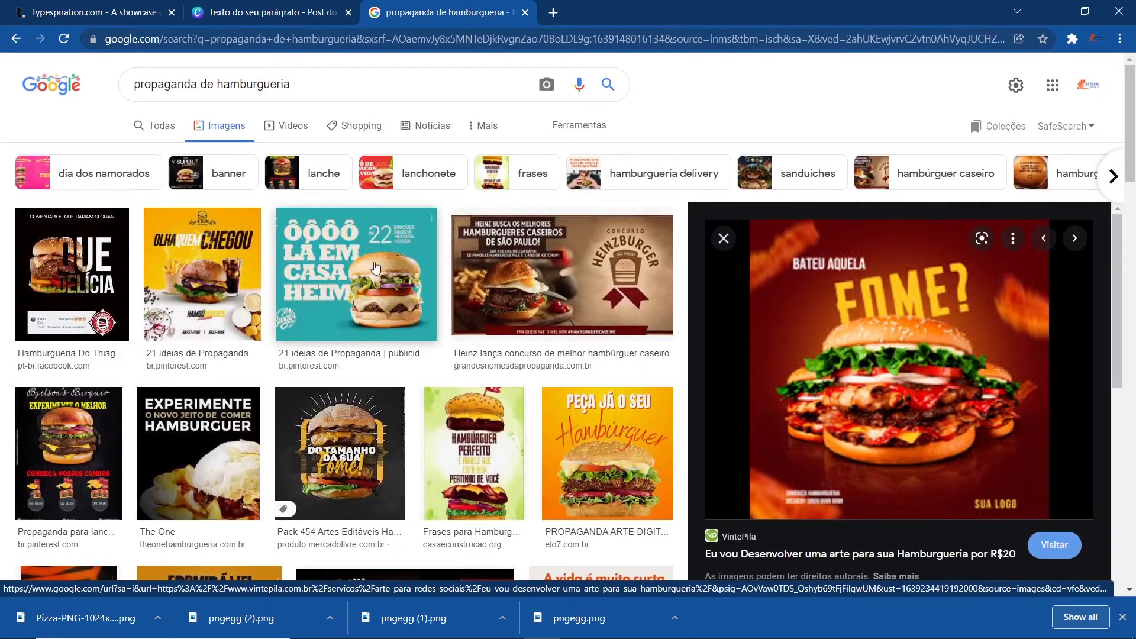
scroll(836, 438, "down", 6)
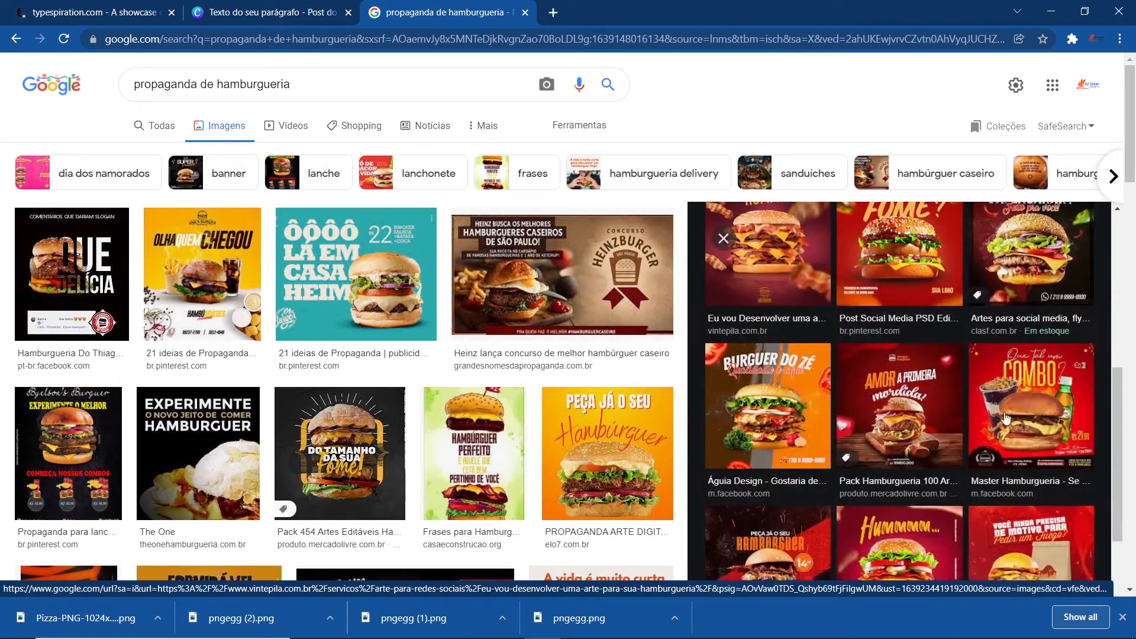
scroll(1025, 426, "down", 4)
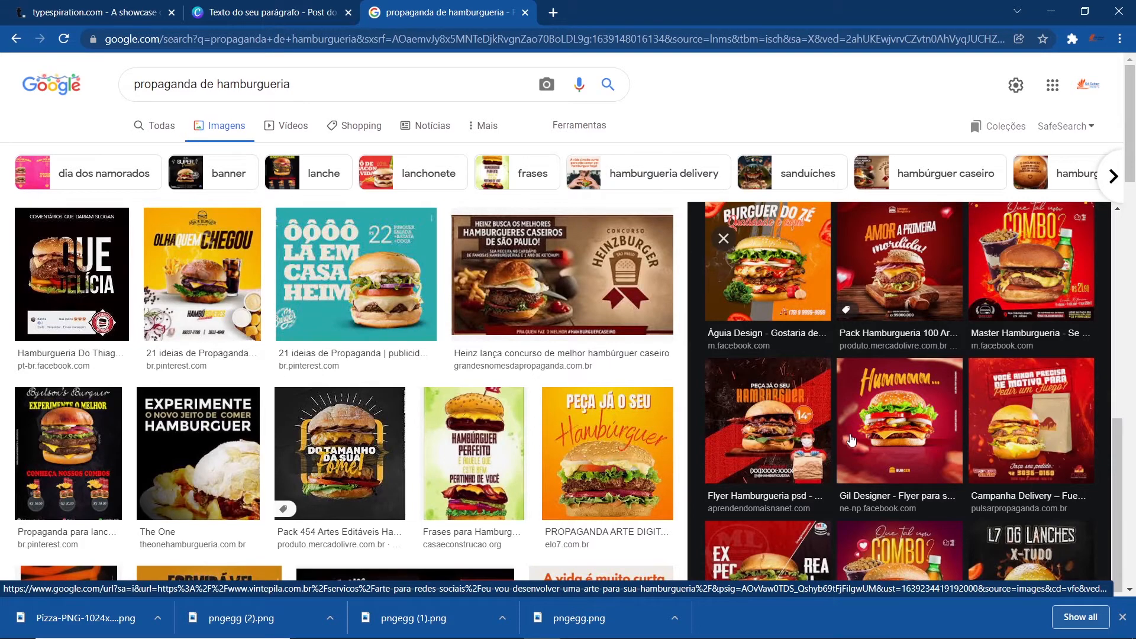
left_click(804, 419)
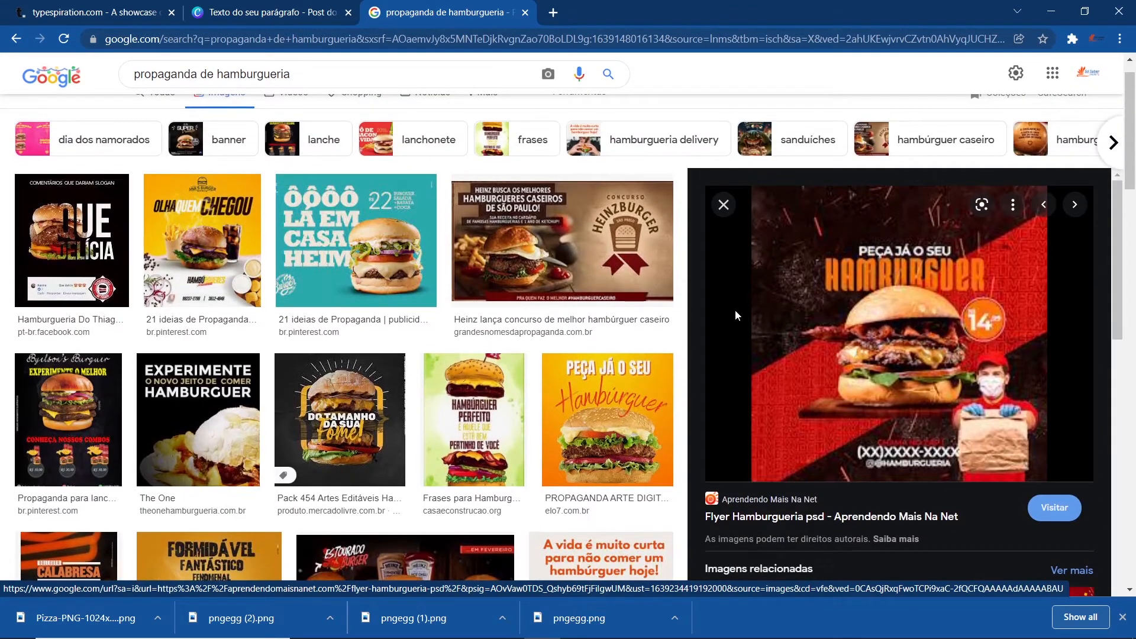
left_click(723, 205)
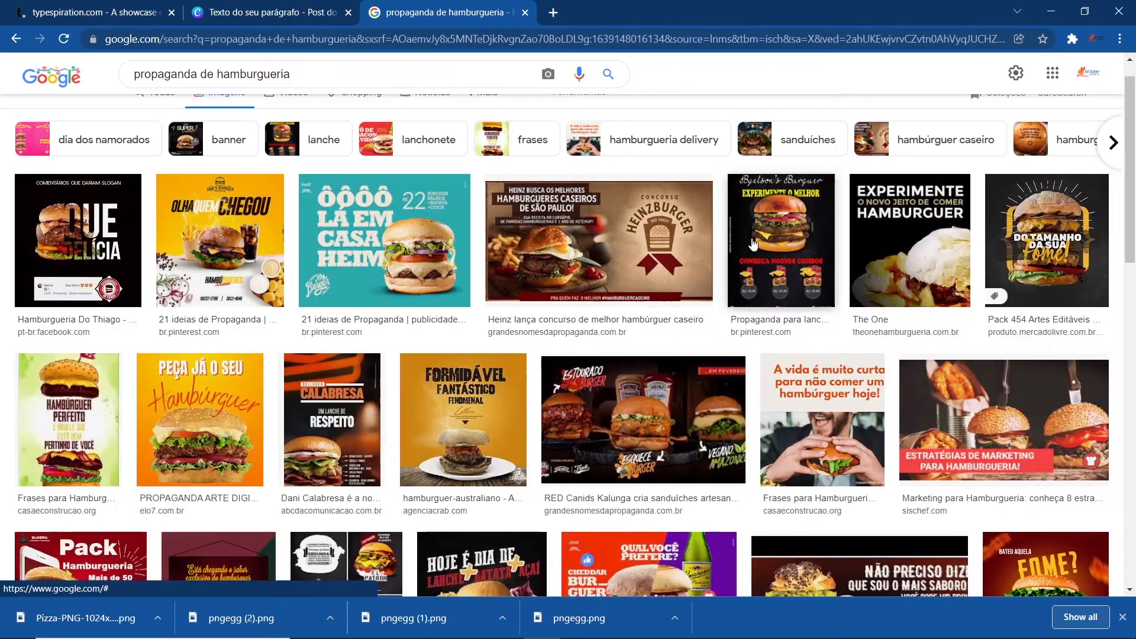
scroll(438, 402, "down", 5)
scroll(438, 402, "down", 7)
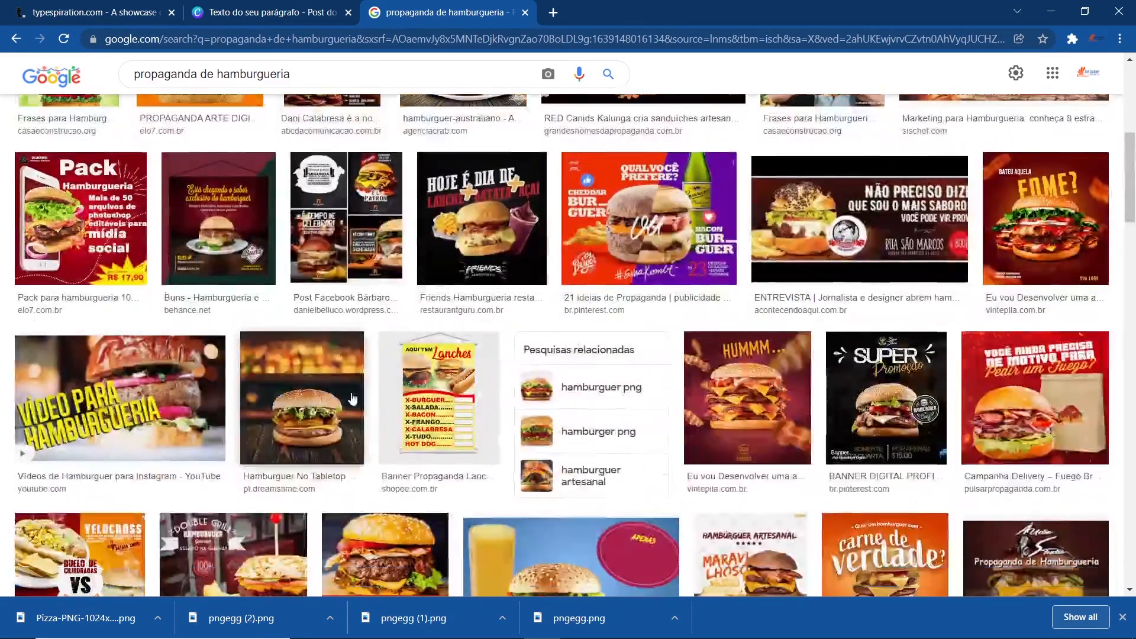
scroll(565, 440, "up", 12)
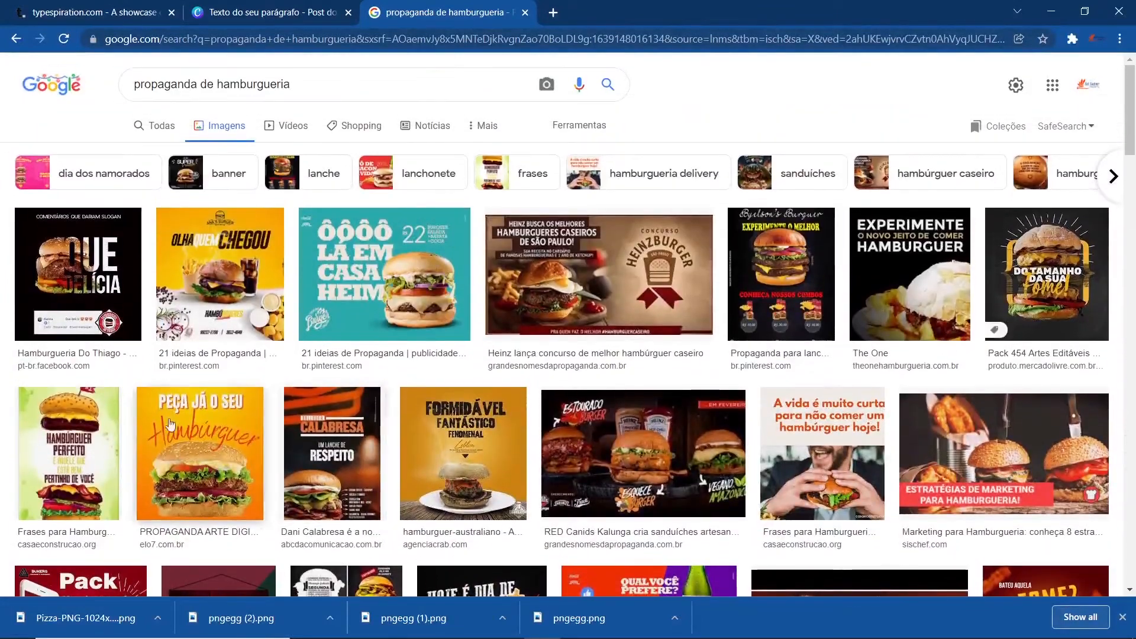
left_click(59, 268)
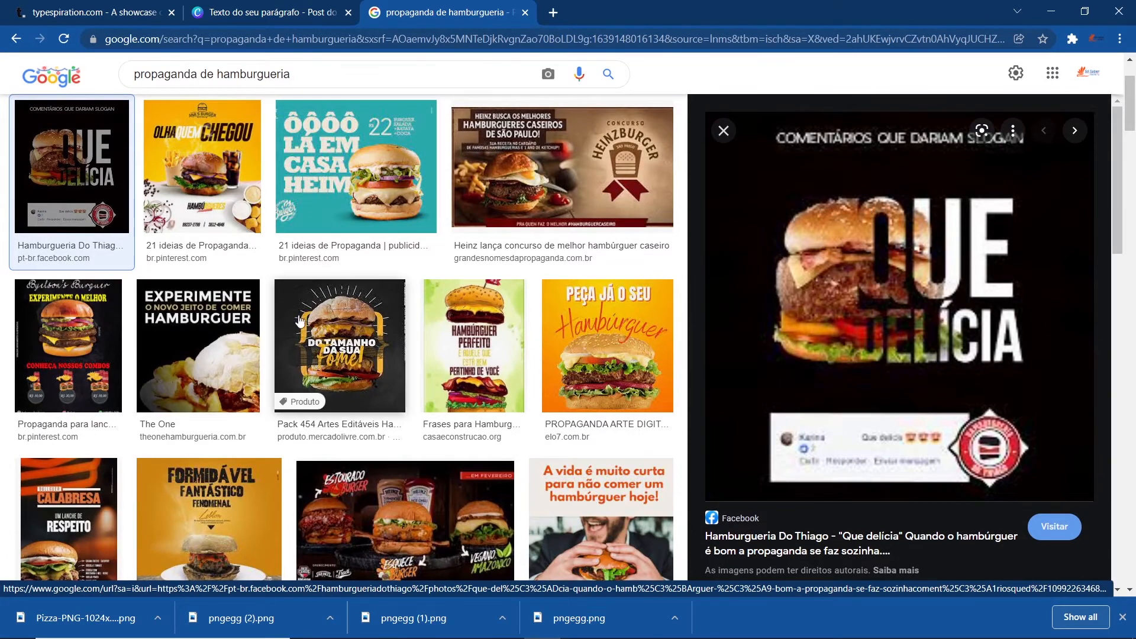
left_click(336, 345)
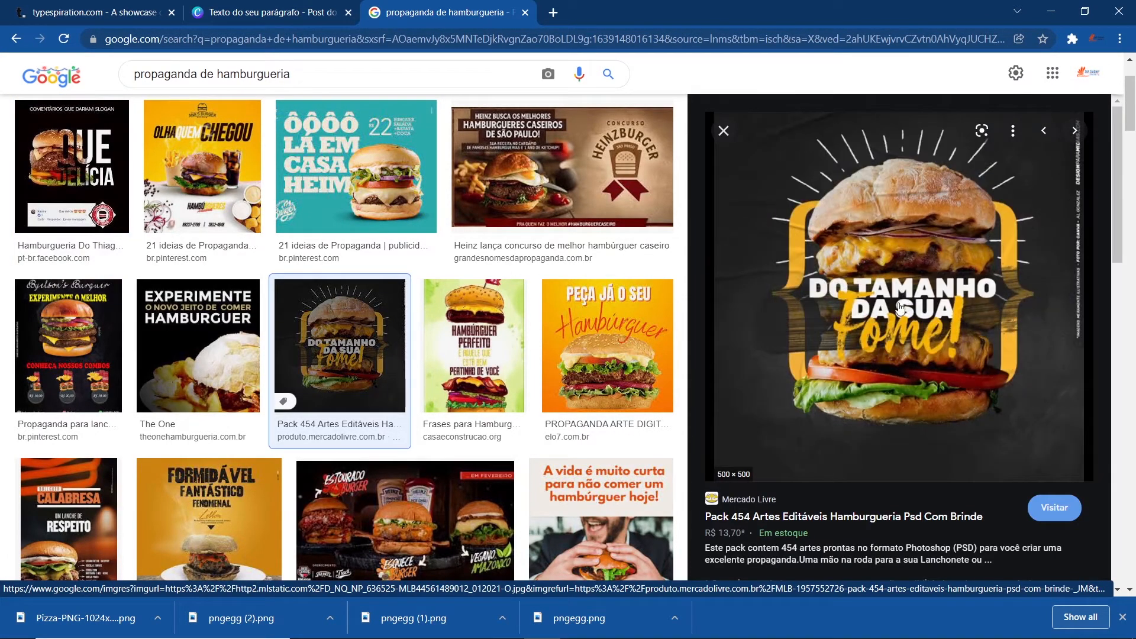
left_click(616, 331)
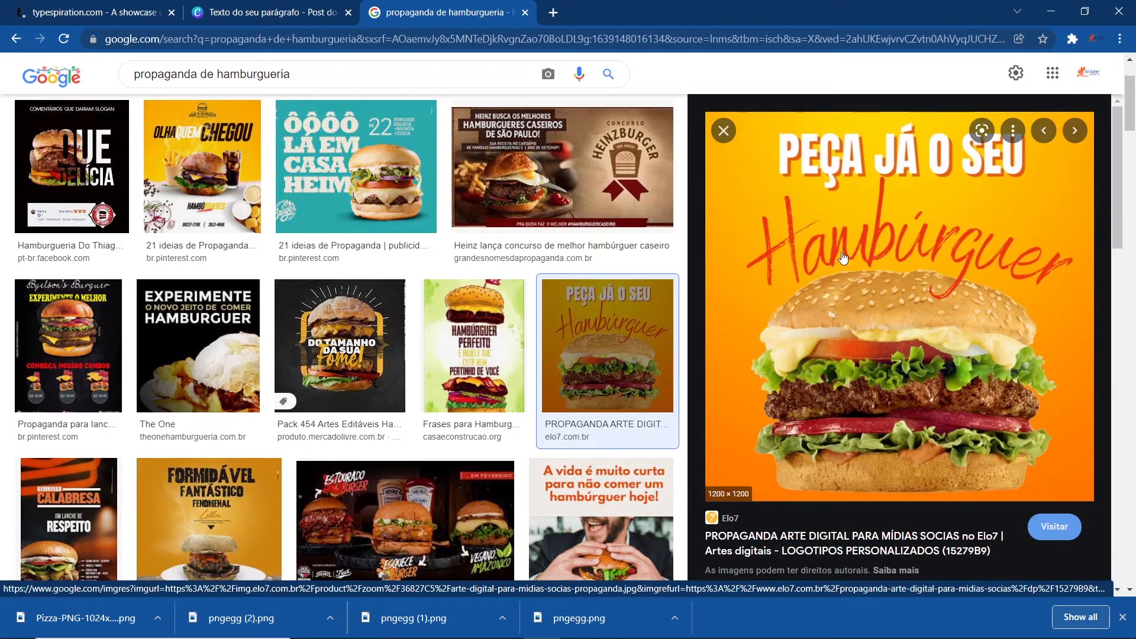
scroll(945, 294, "down", 10)
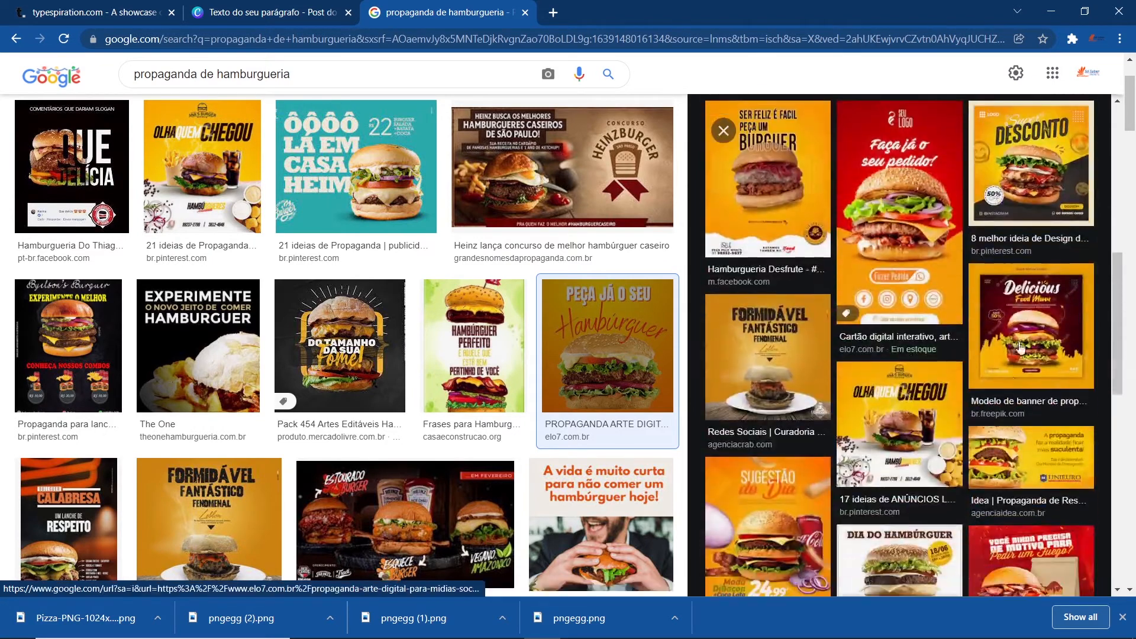
scroll(950, 417, "down", 3)
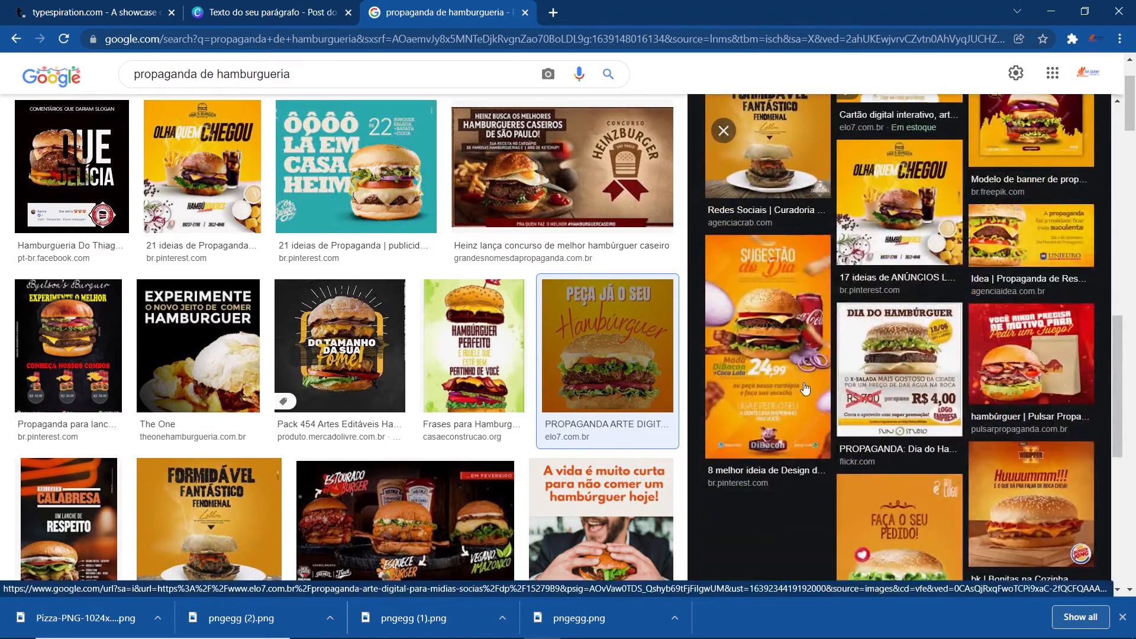
- Return to the Canva design and add a new blank page after page 2
left_click(236, 12)
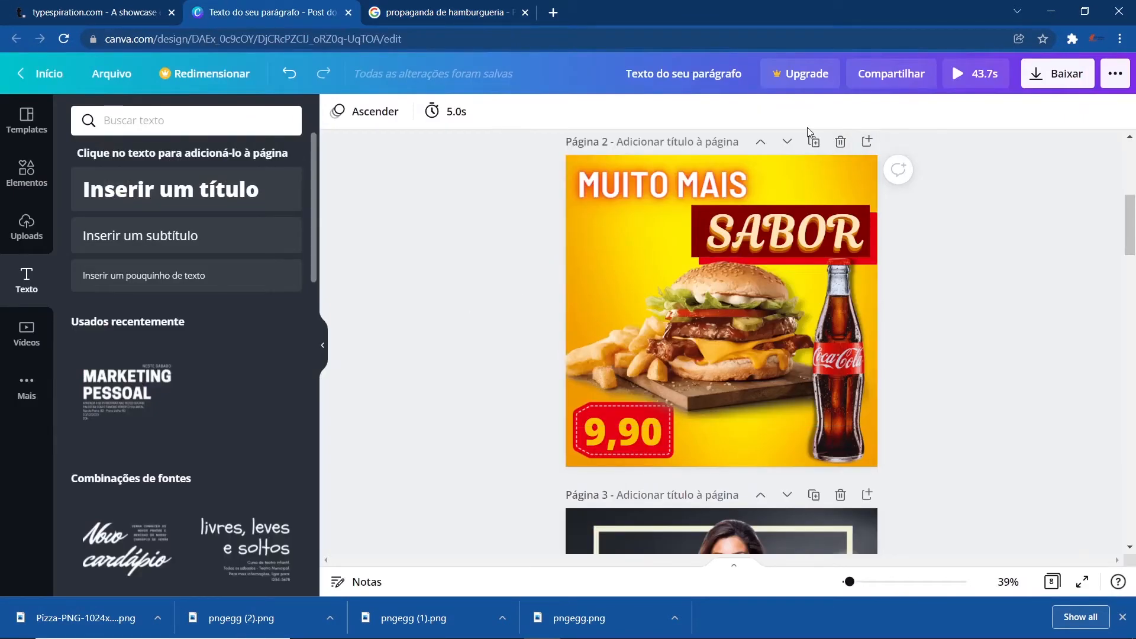
left_click(867, 142)
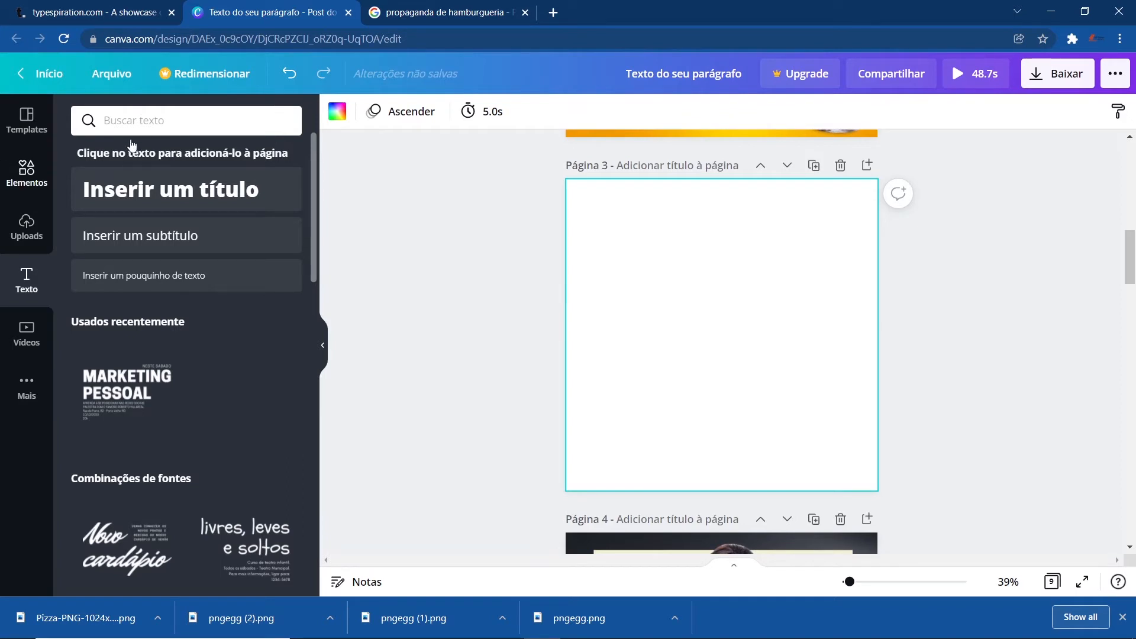
- Search elements for 'FUNDO AMARELO' and set a yellow gradient image as the new page's background
type("FUND")
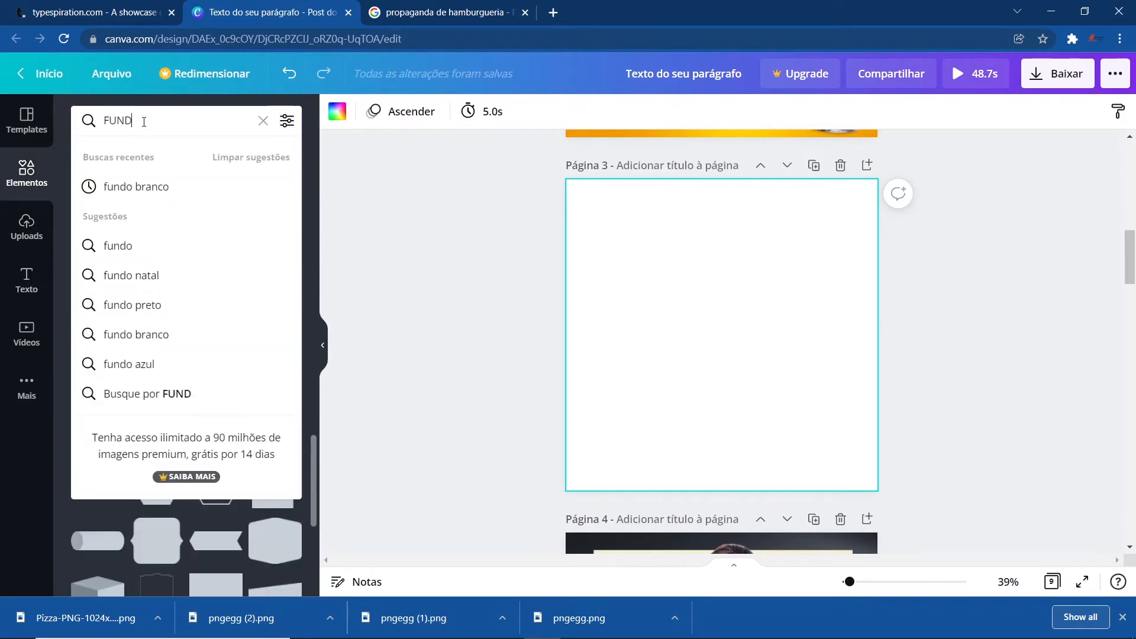
type("O AMARELO")
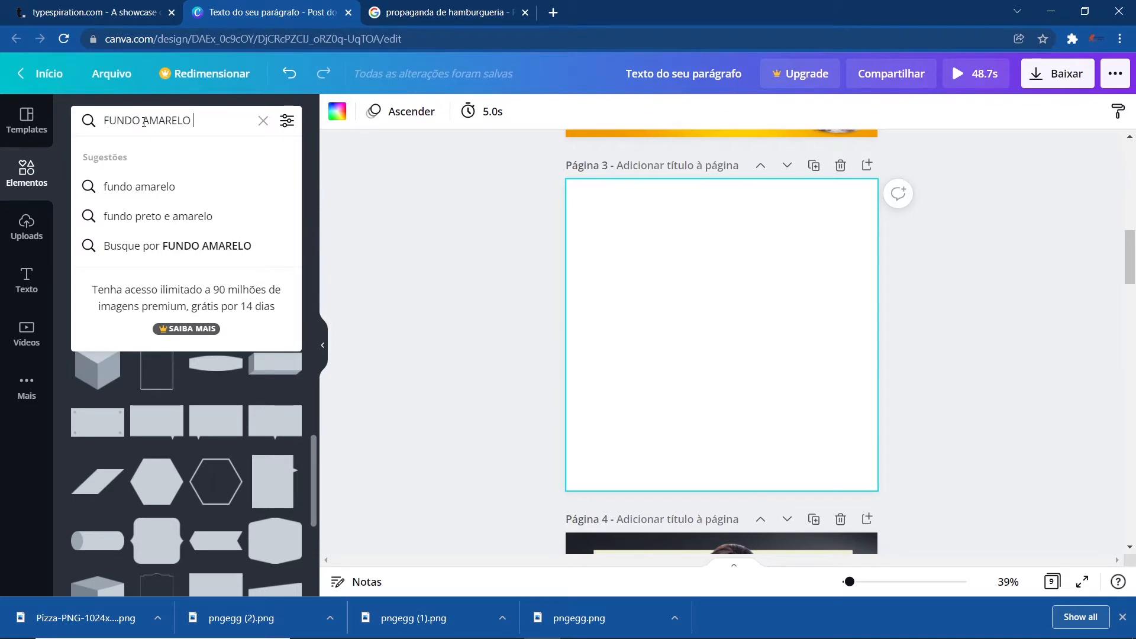
key("Return")
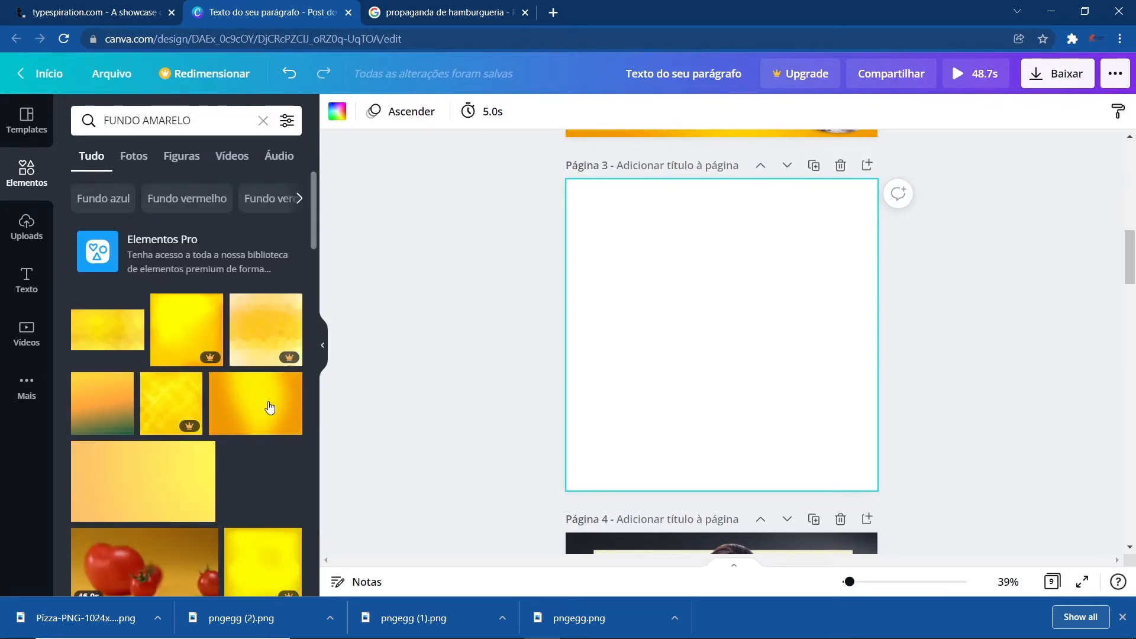
left_click_drag(617, 393, 637, 386)
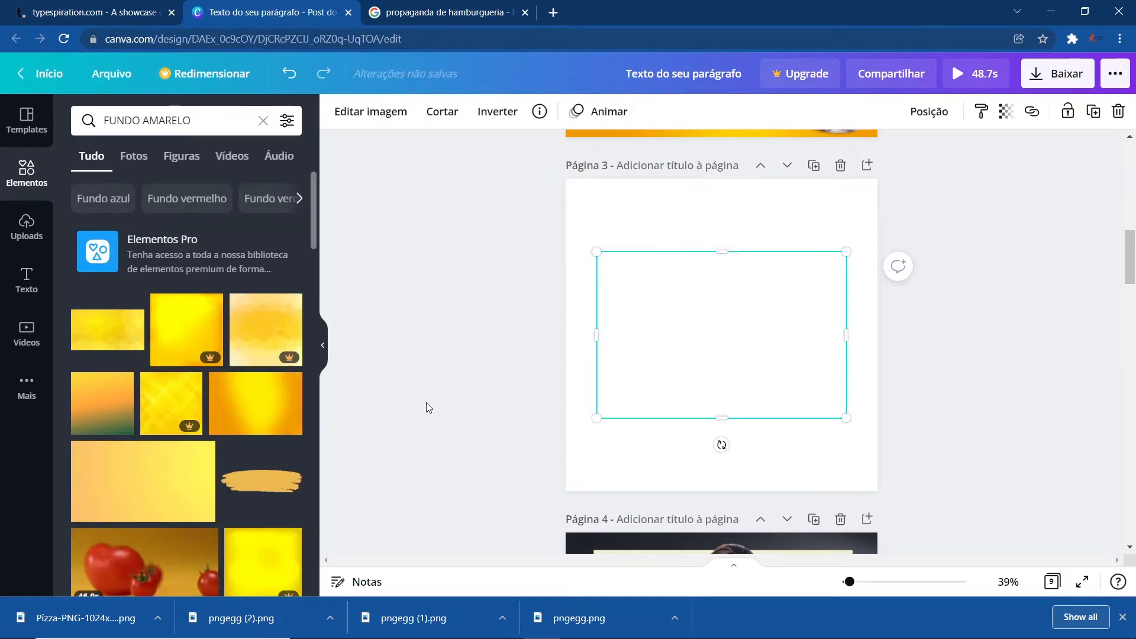
right_click(697, 330)
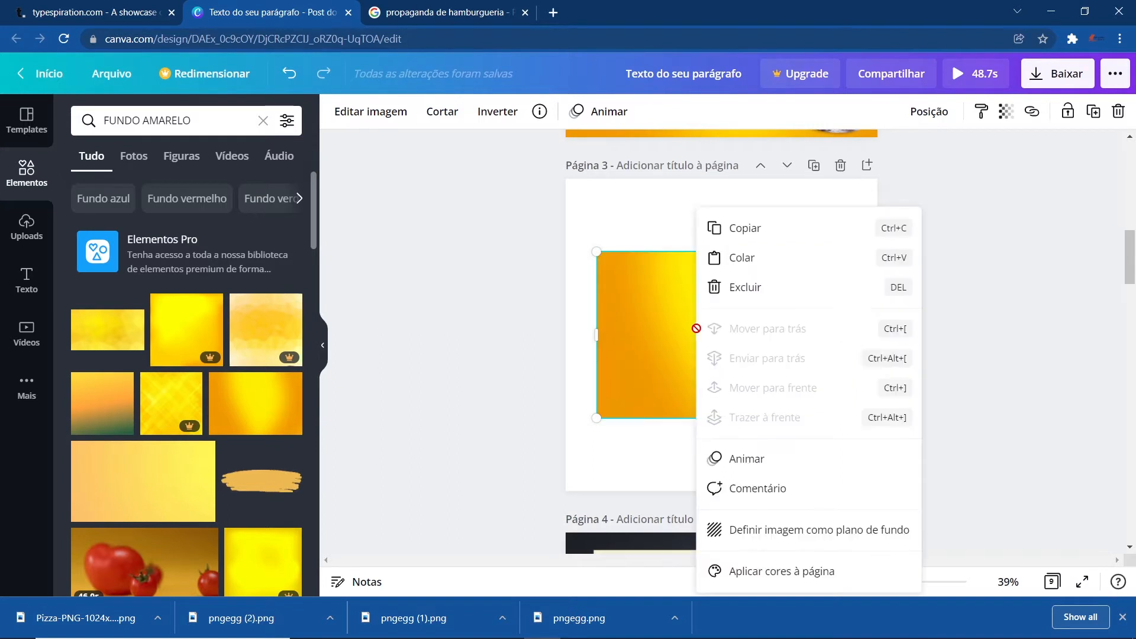
left_click(788, 530)
- Upload the Pizza-PNG-1024x553 image from Downloads and add it to page 3
scroll(664, 437, "up", 5)
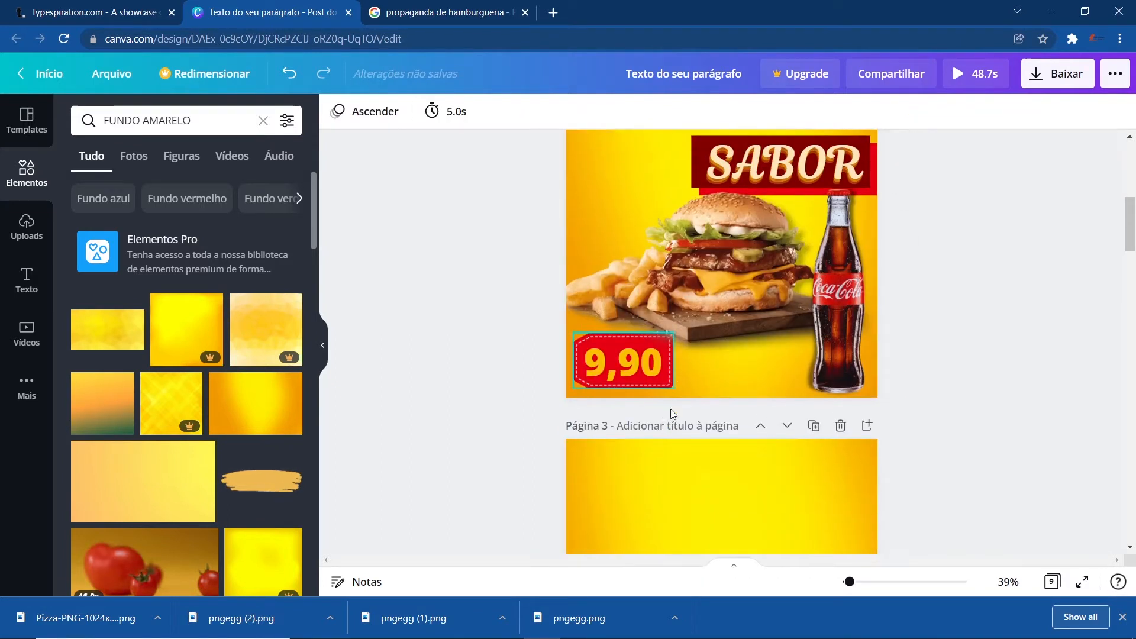
scroll(670, 410, "down", 3)
scroll(793, 325, "up", 4)
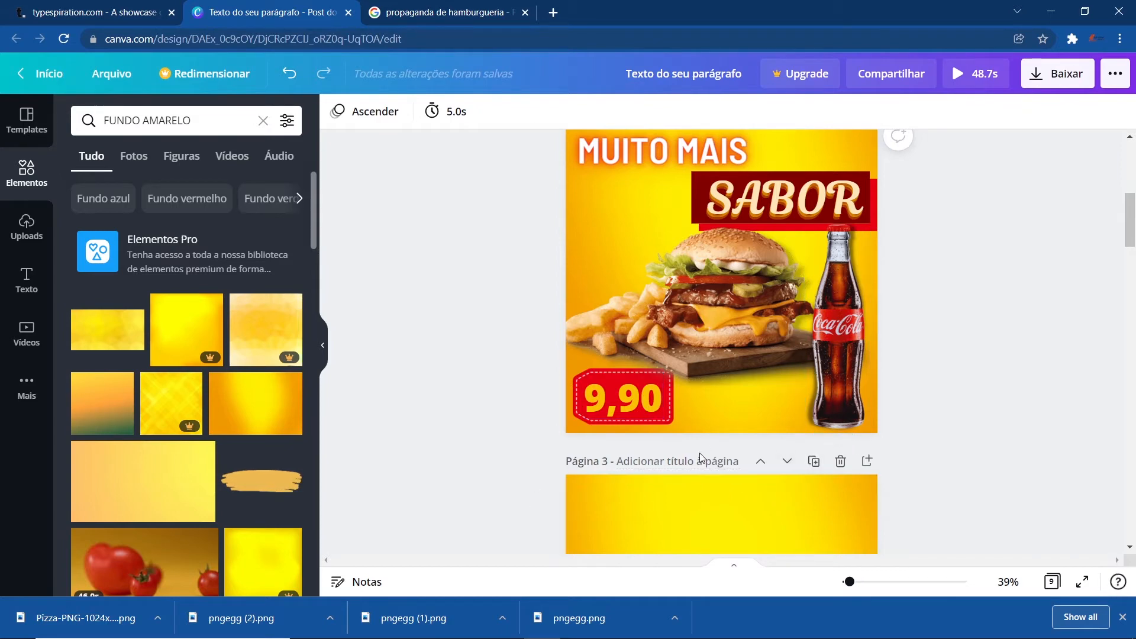
scroll(699, 453, "down", 3)
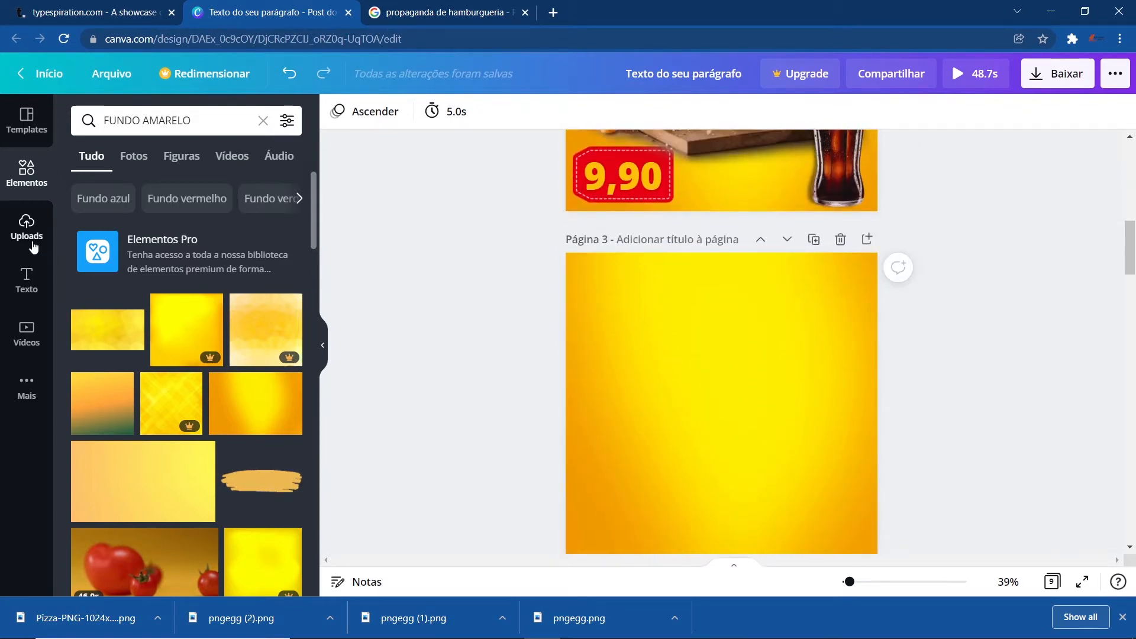
left_click(20, 236)
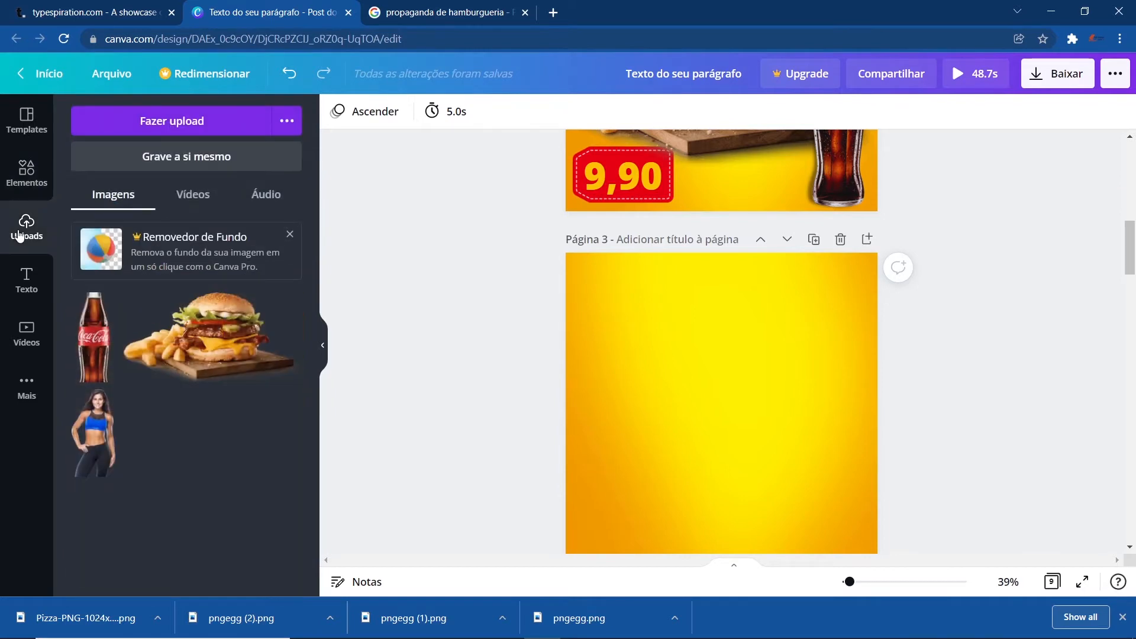
left_click(172, 123)
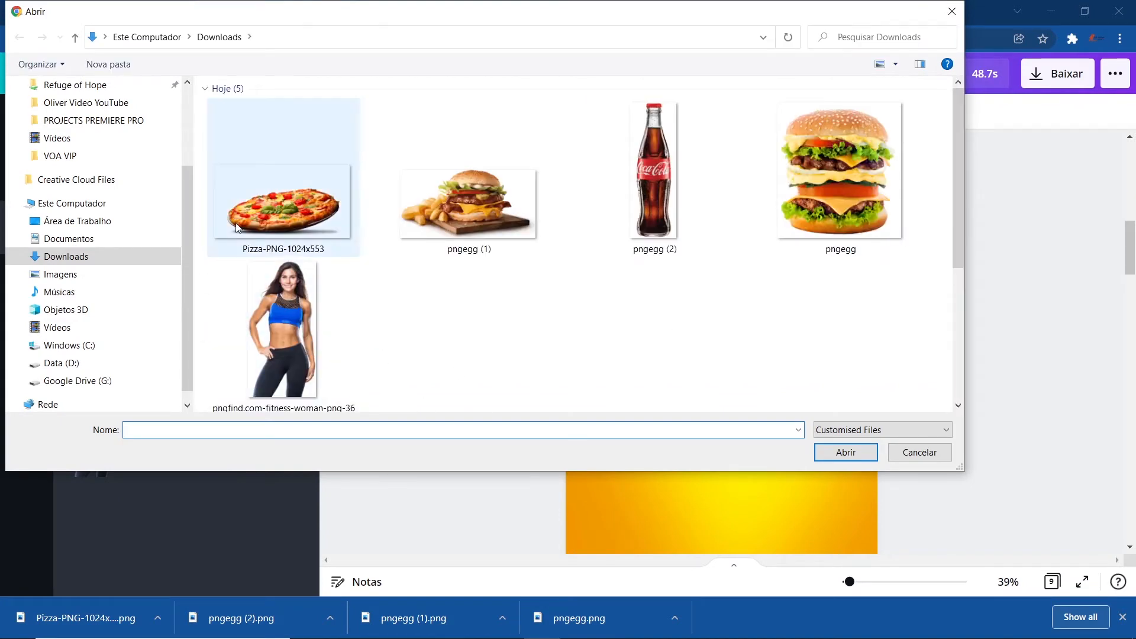
left_click(292, 218)
left_click(839, 451)
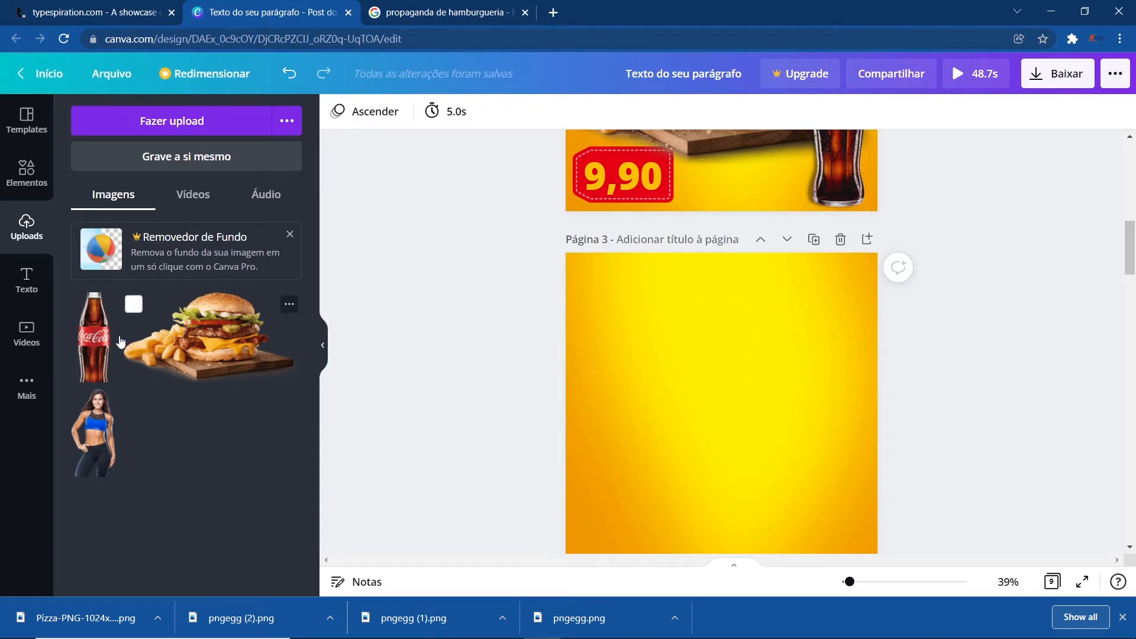
left_click(165, 349)
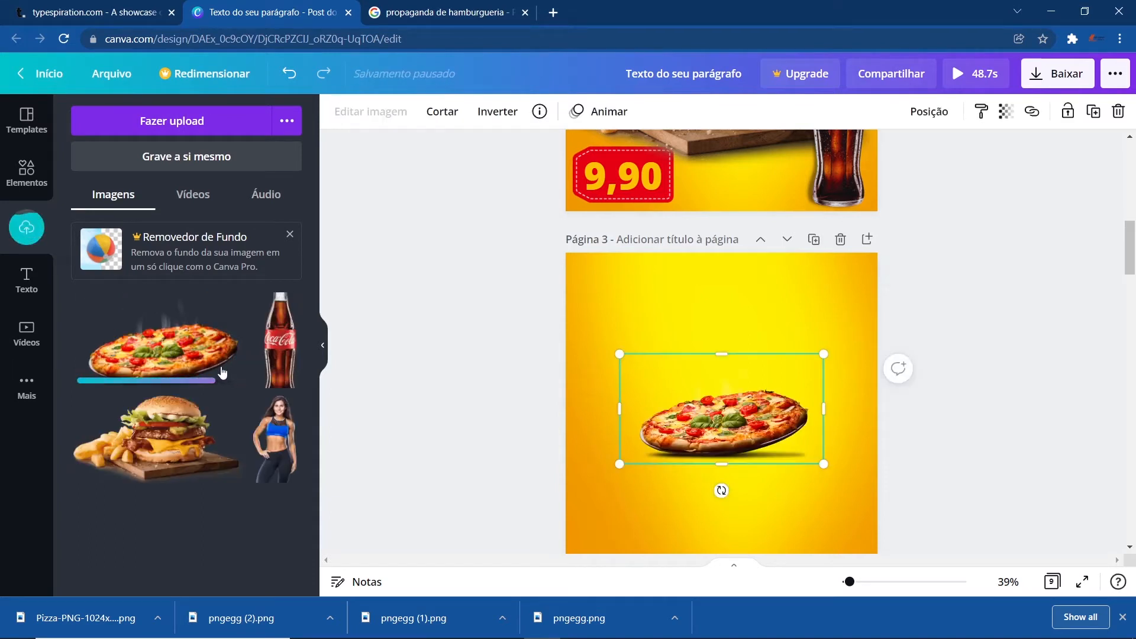
- Move the pizza image and enlarge it to span the middle of the page
left_click_drag(730, 414, 672, 442)
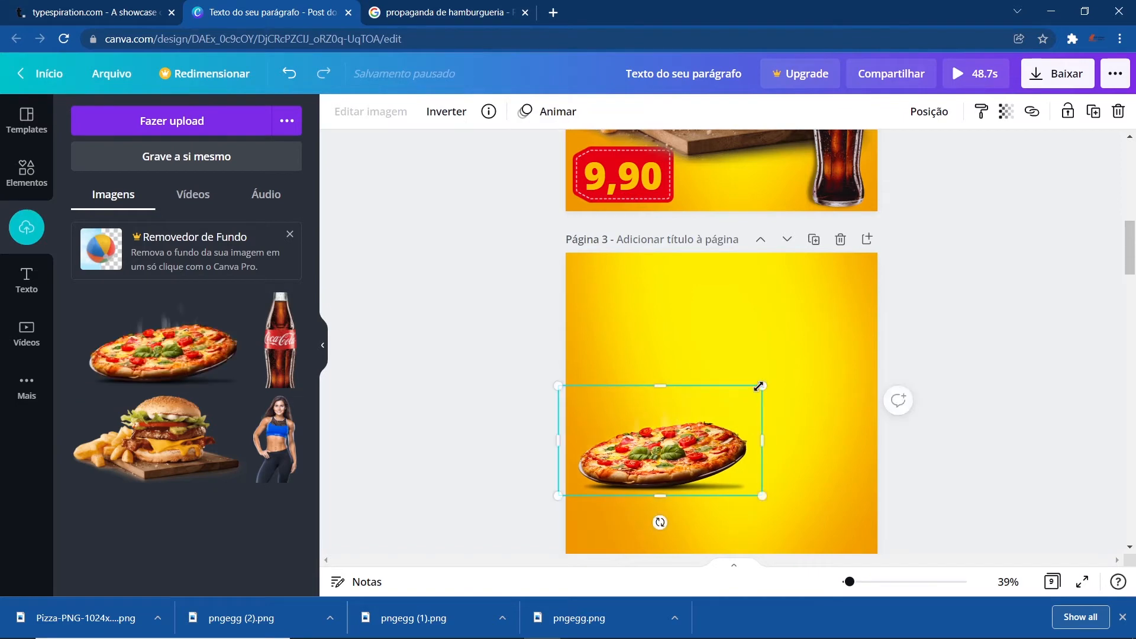
left_click_drag(812, 330, 851, 299)
scroll(960, 405, "down", 1)
left_click(957, 412)
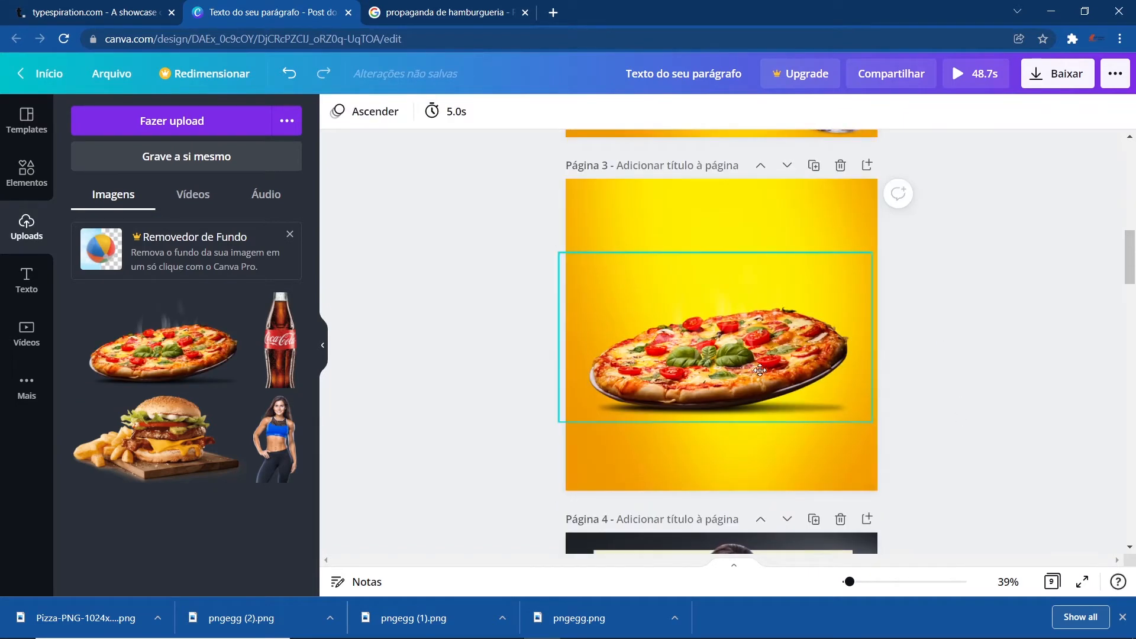
left_click_drag(760, 370, 734, 392)
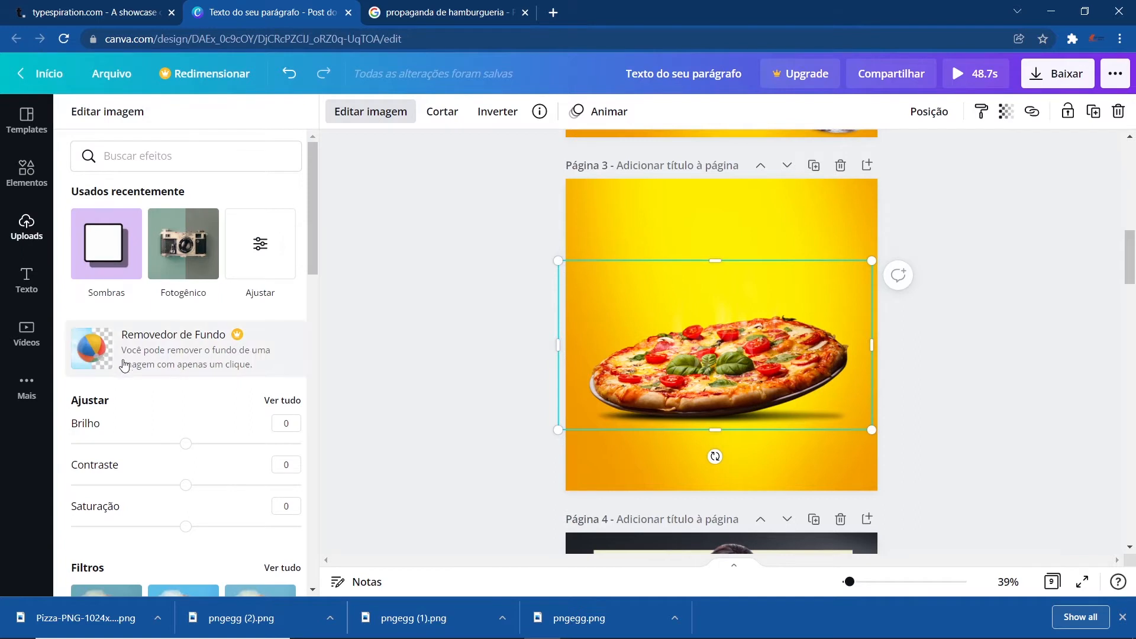
- Adjust the pizza image on page 3 to brightness -4, contrast 3 and saturation 11
left_click(269, 243)
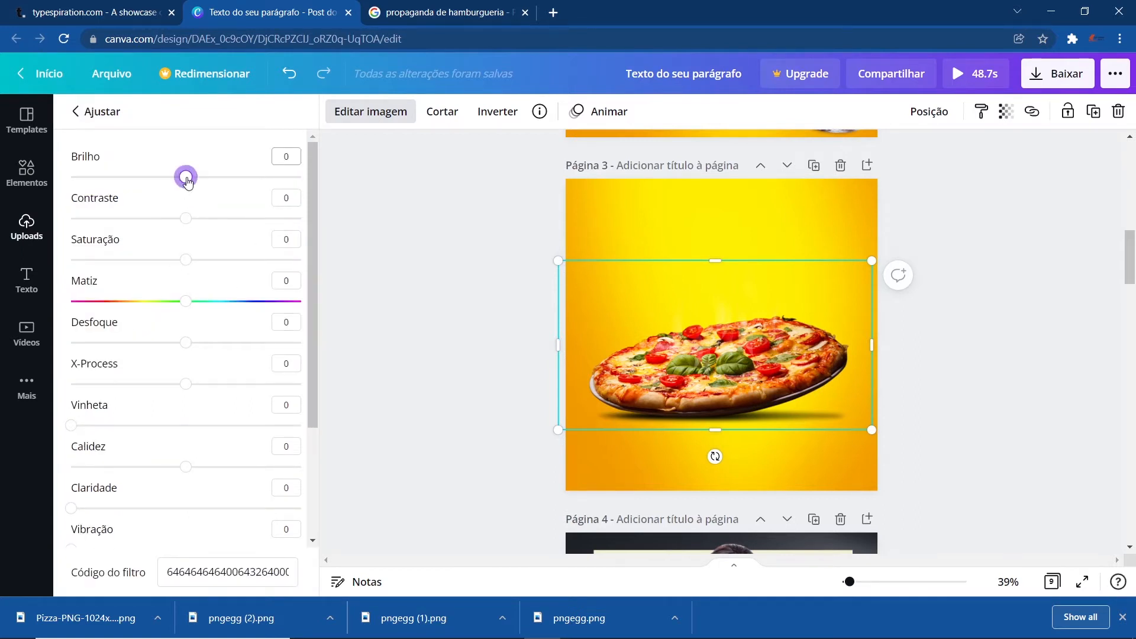
left_click_drag(187, 182, 182, 182)
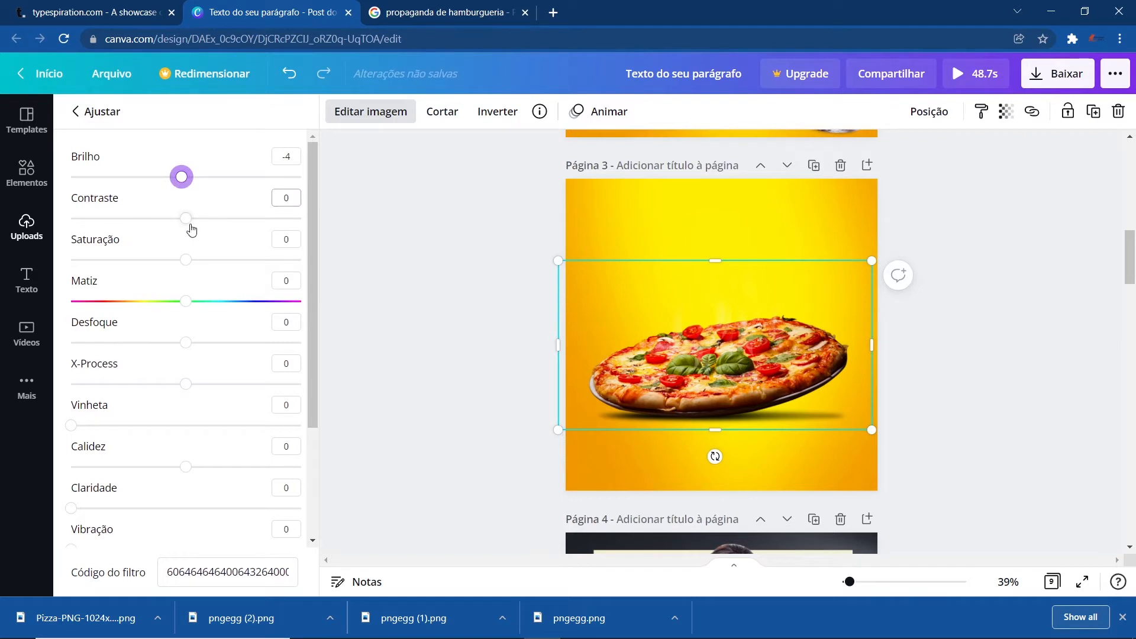
left_click_drag(188, 220, 192, 218)
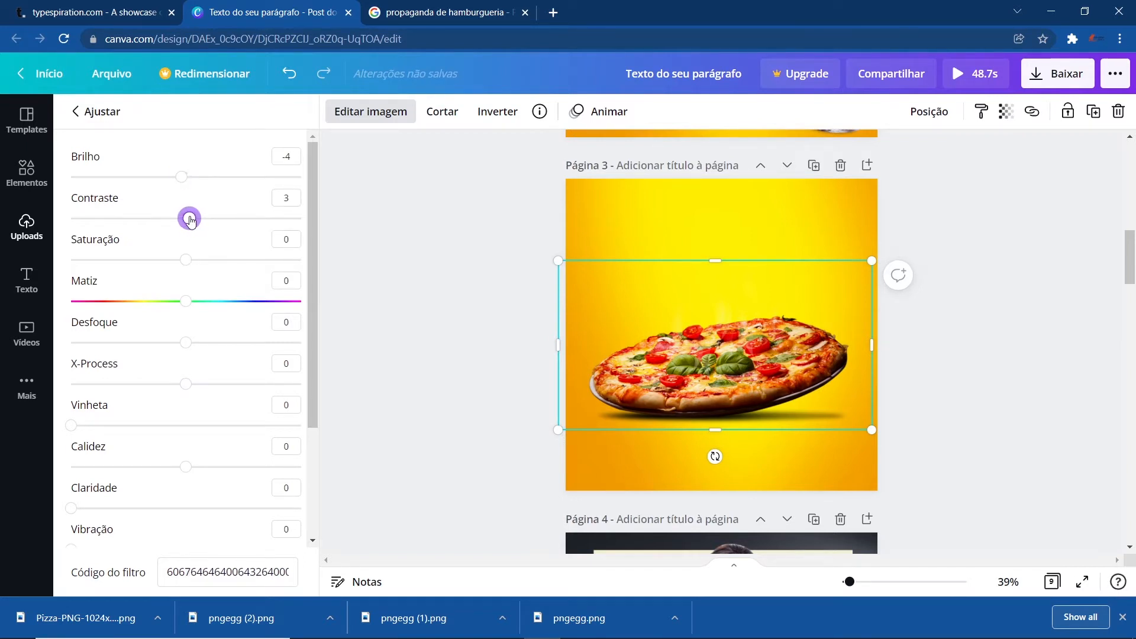
left_click_drag(185, 259, 201, 278)
scroll(288, 325, "down", 1)
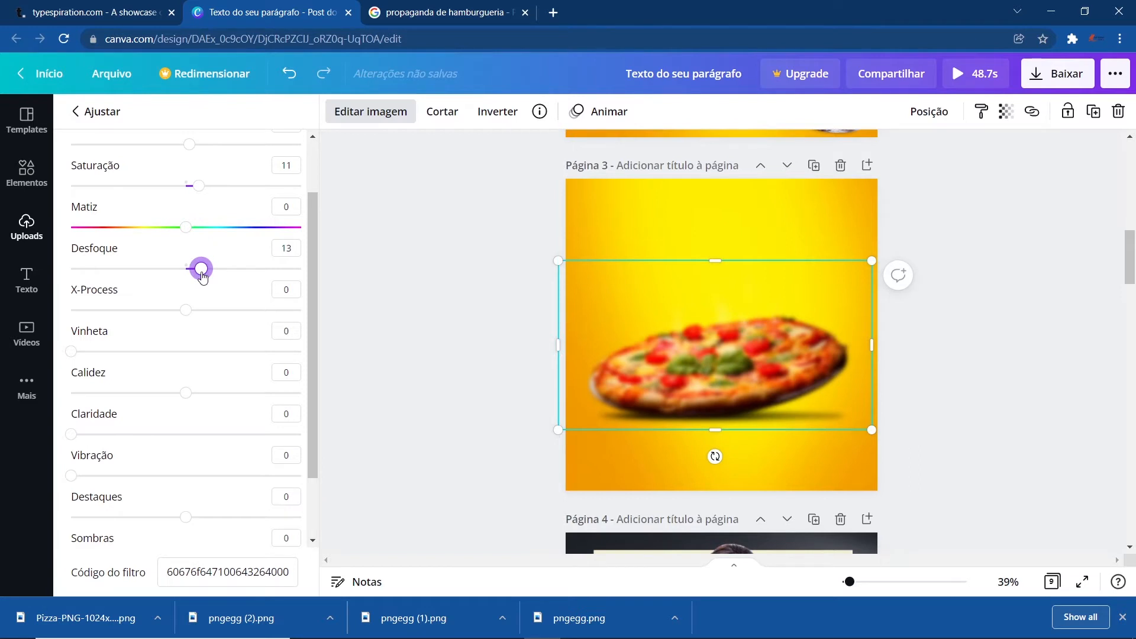
left_click_drag(202, 275, 199, 275)
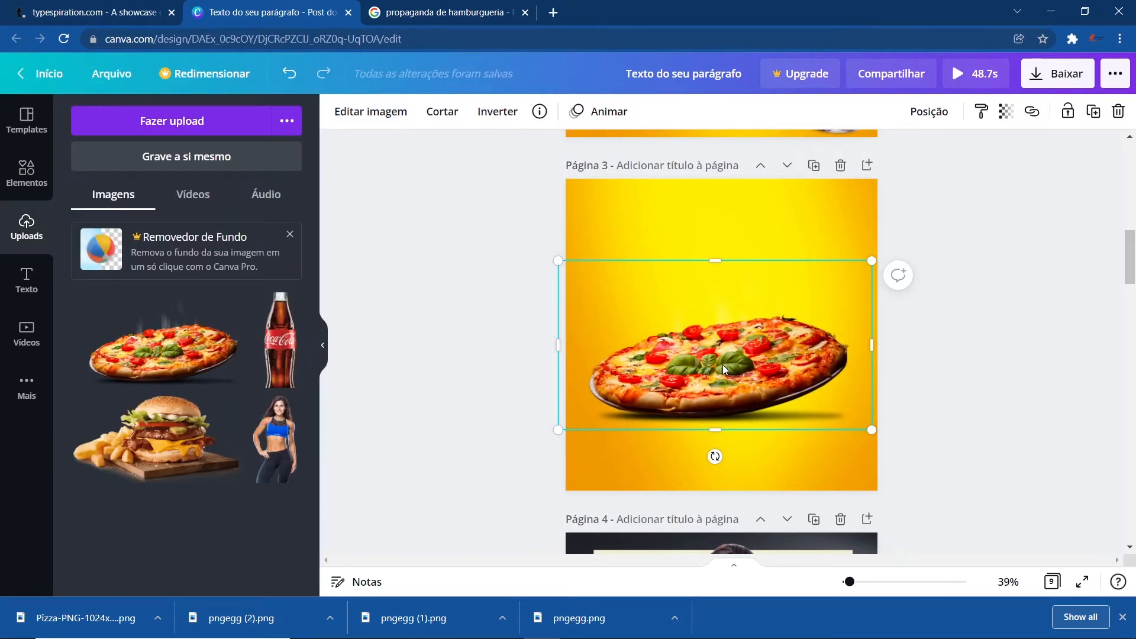
- Duplicate the pizza image and place the copy near the top of page 3
left_click(504, 362)
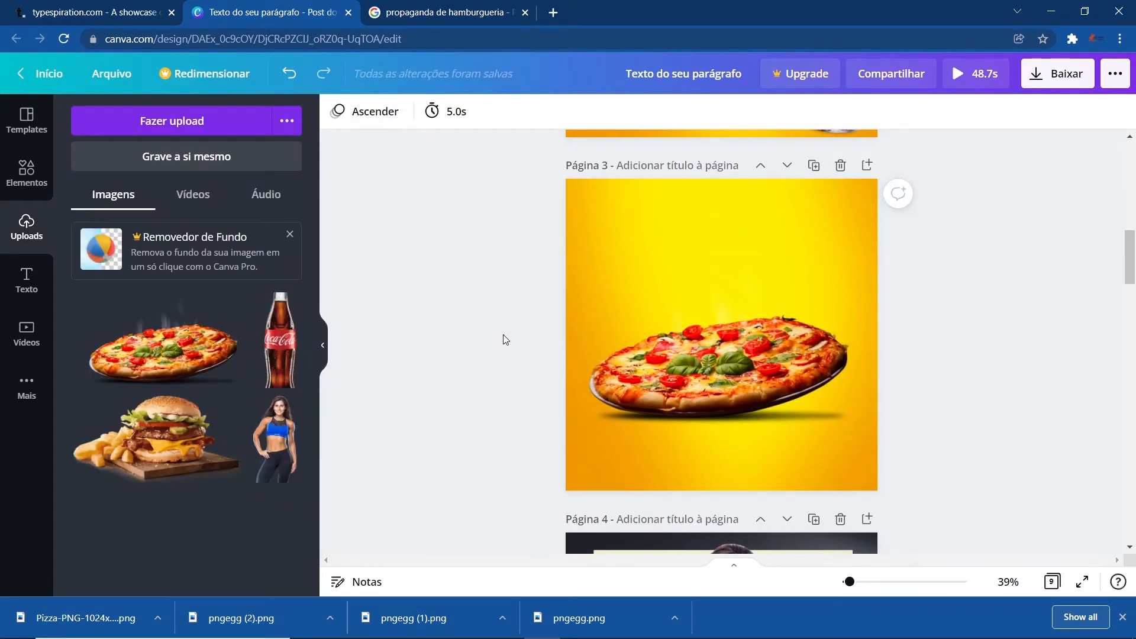
left_click(693, 400)
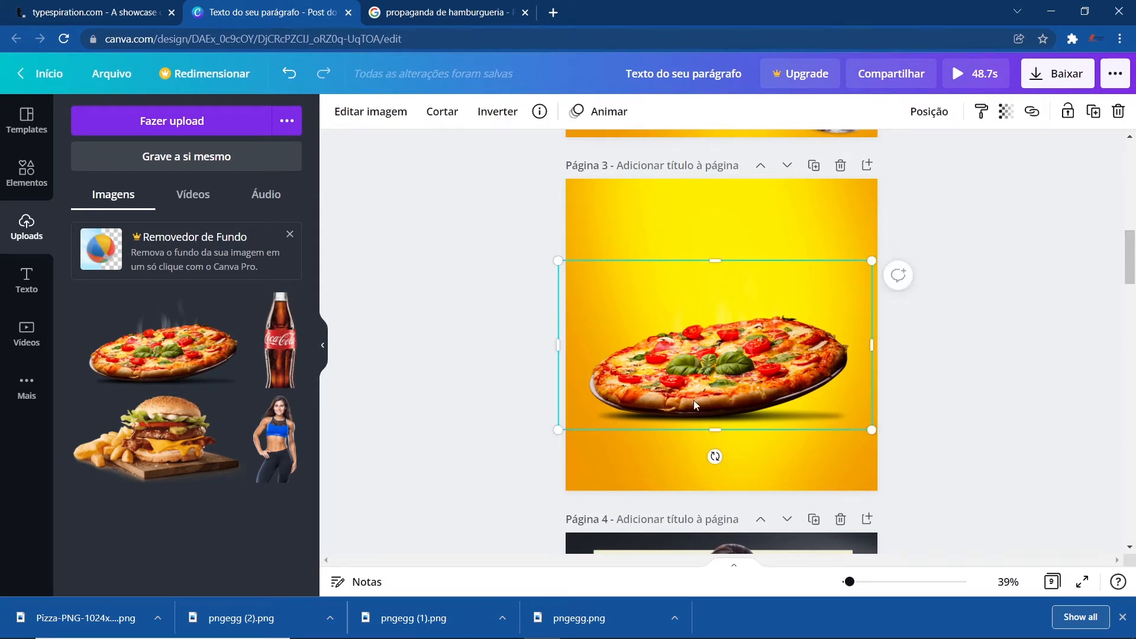
left_click(524, 339)
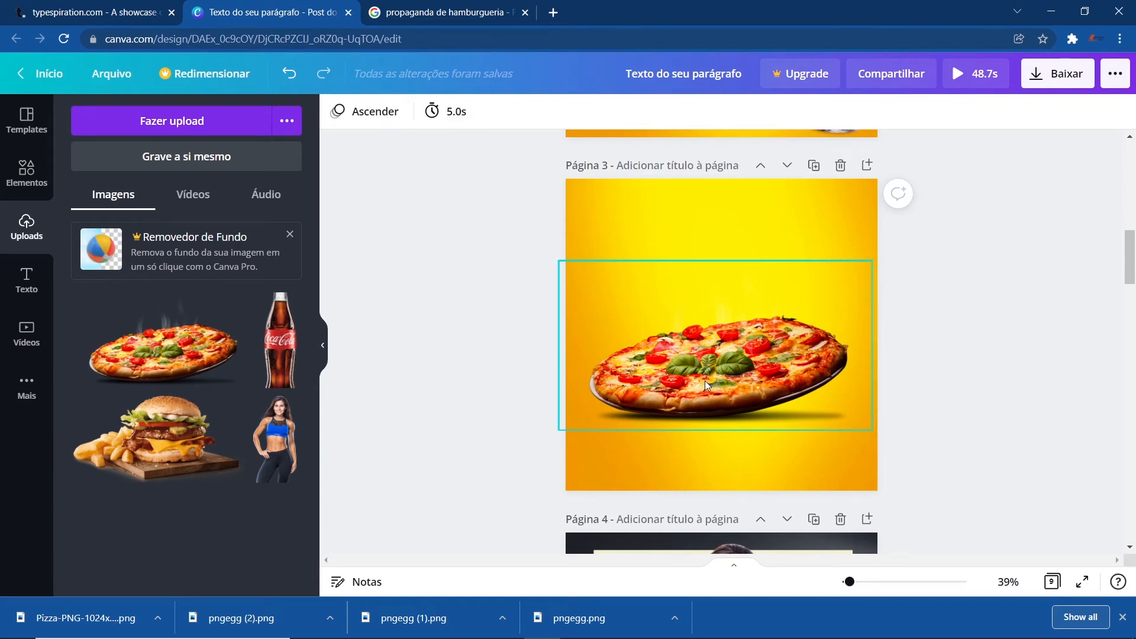
left_click_drag(704, 381, 663, 266)
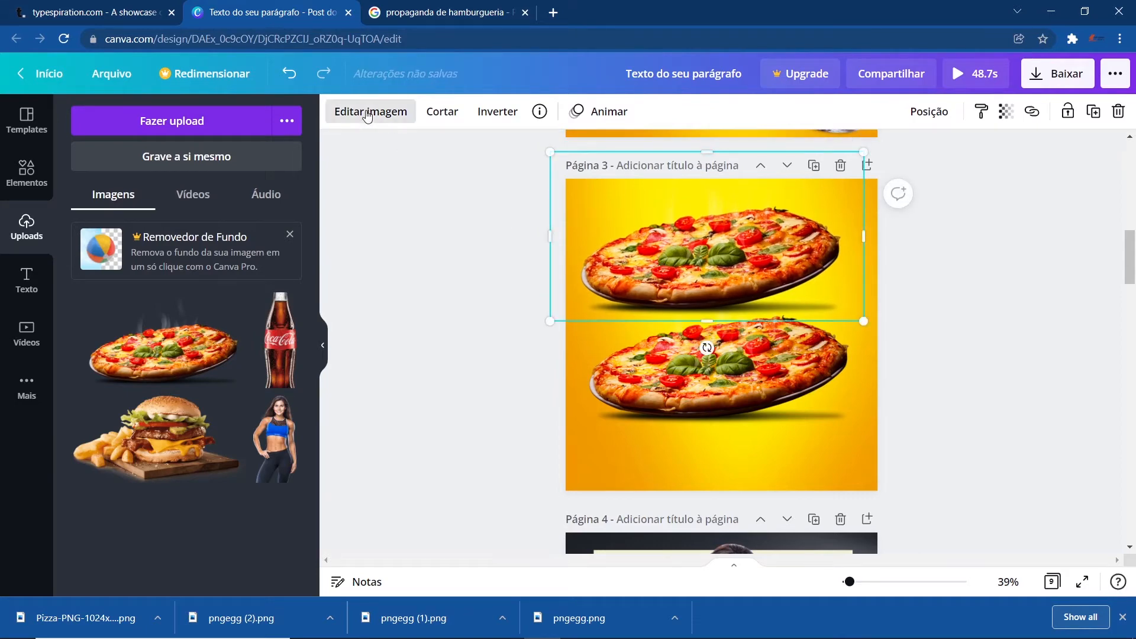
- Blur the pizza copy to 30 and set its transparency to 48
left_click(370, 111)
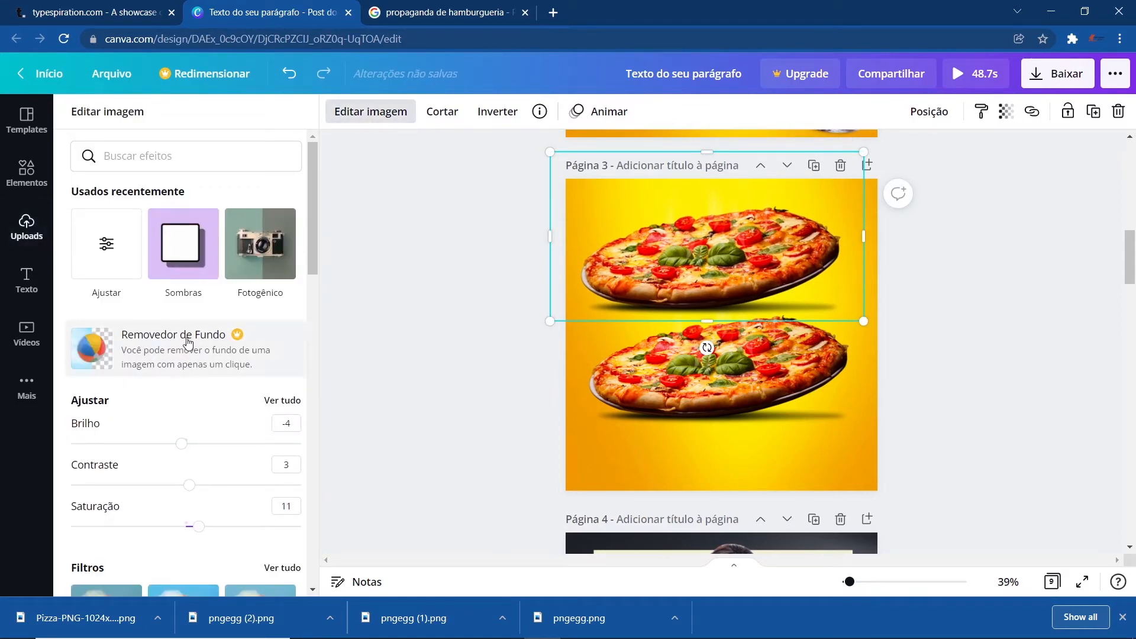
scroll(226, 422, "down", 3)
scroll(226, 423, "up", 3)
left_click(108, 244)
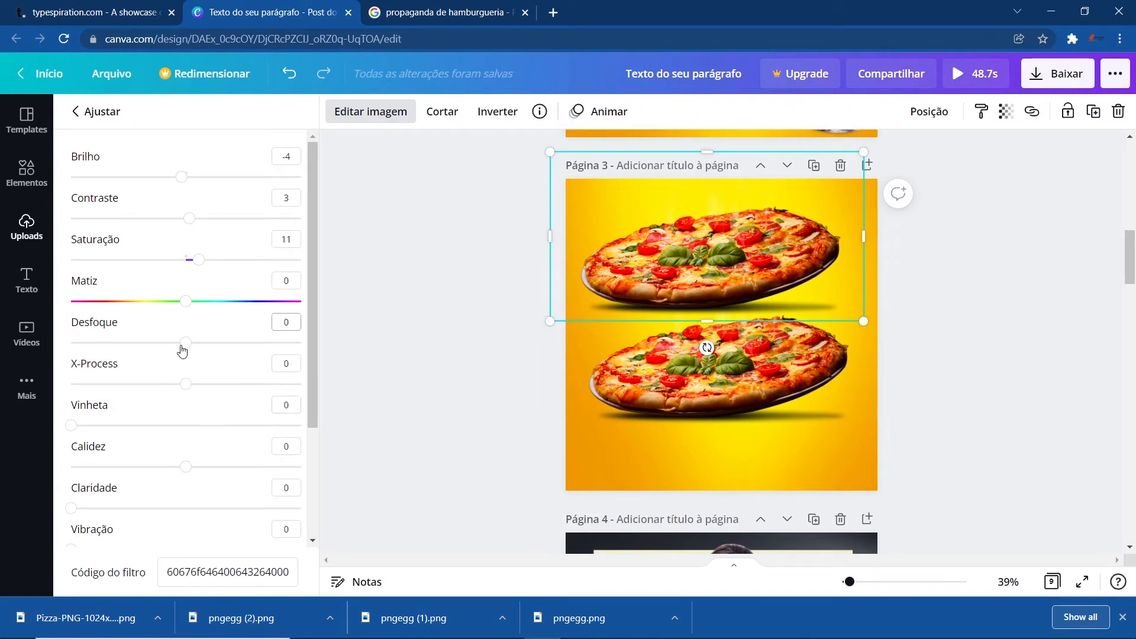
left_click_drag(183, 343, 222, 344)
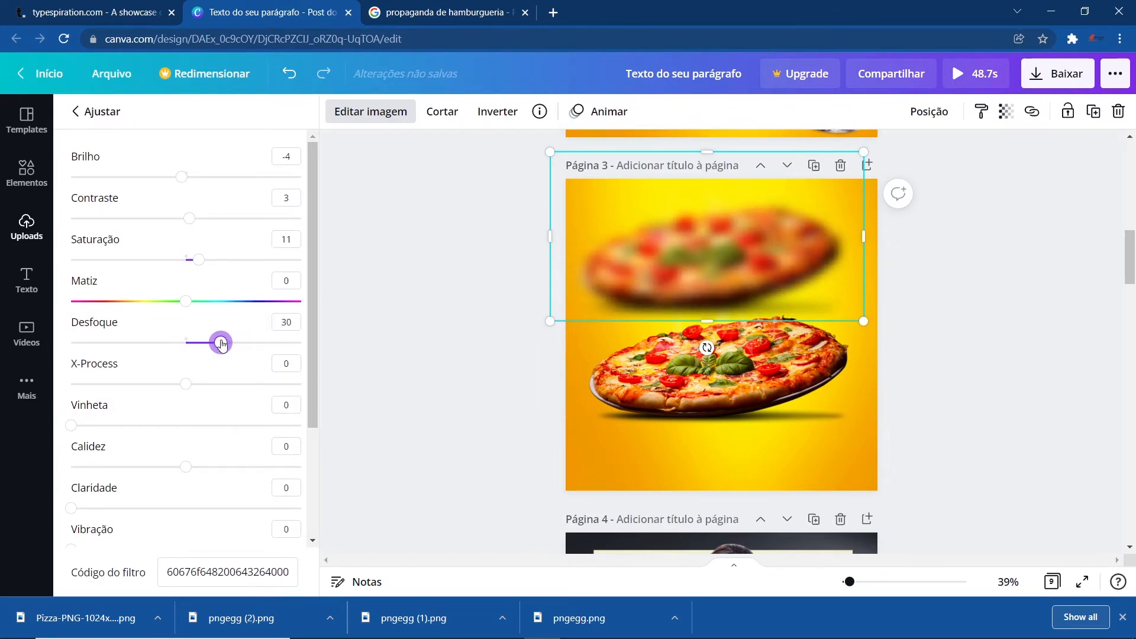
left_click(1003, 111)
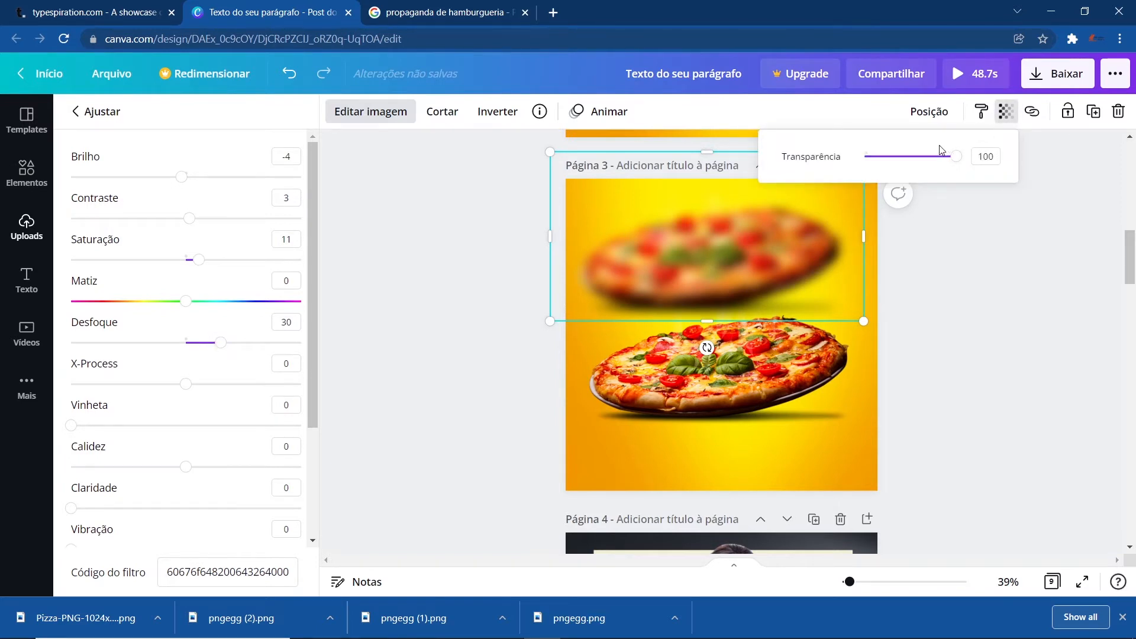
left_click_drag(941, 155, 905, 156)
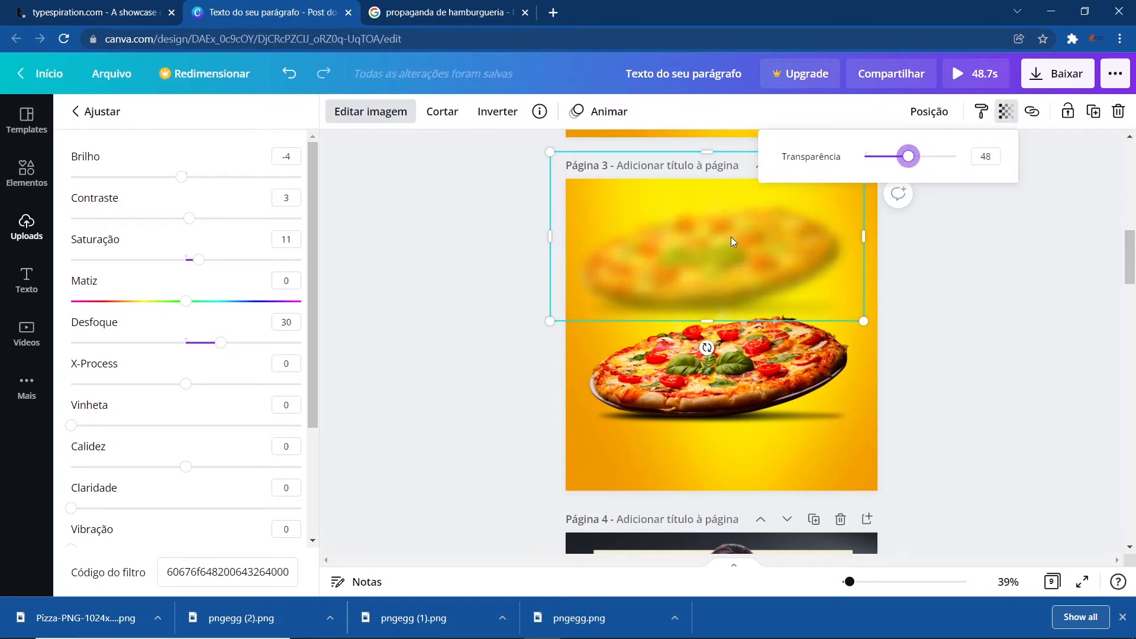
- Move the blurred pizza copy onto the original pizza and send it to the back as a shadow
left_click_drag(729, 236, 736, 329)
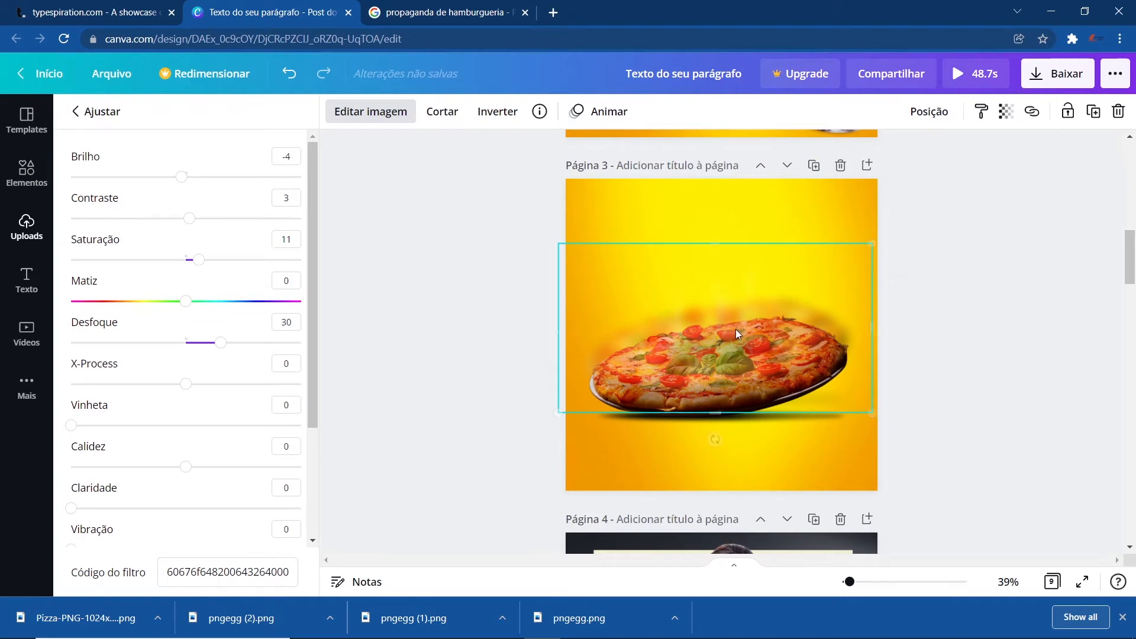
right_click(736, 329)
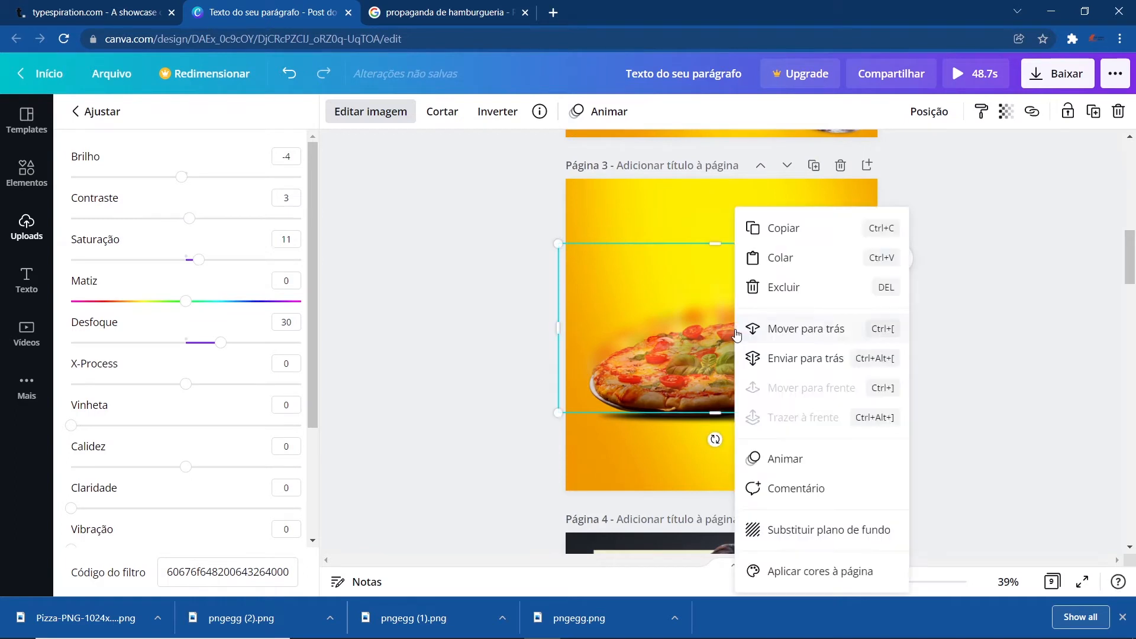
left_click(791, 359)
left_click(995, 408)
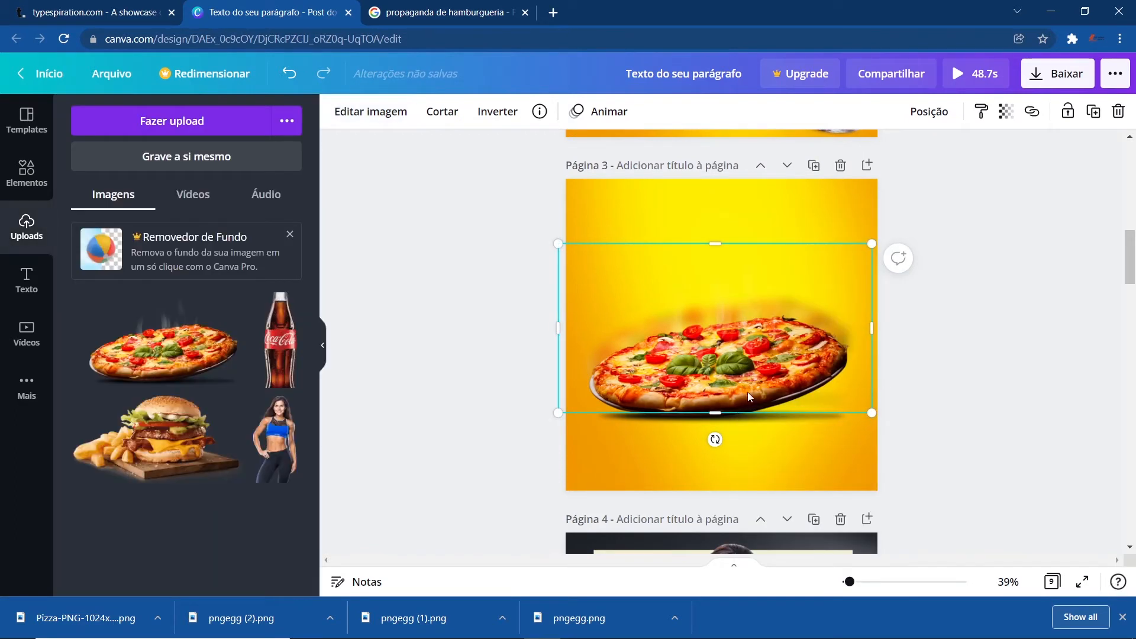
left_click(456, 311)
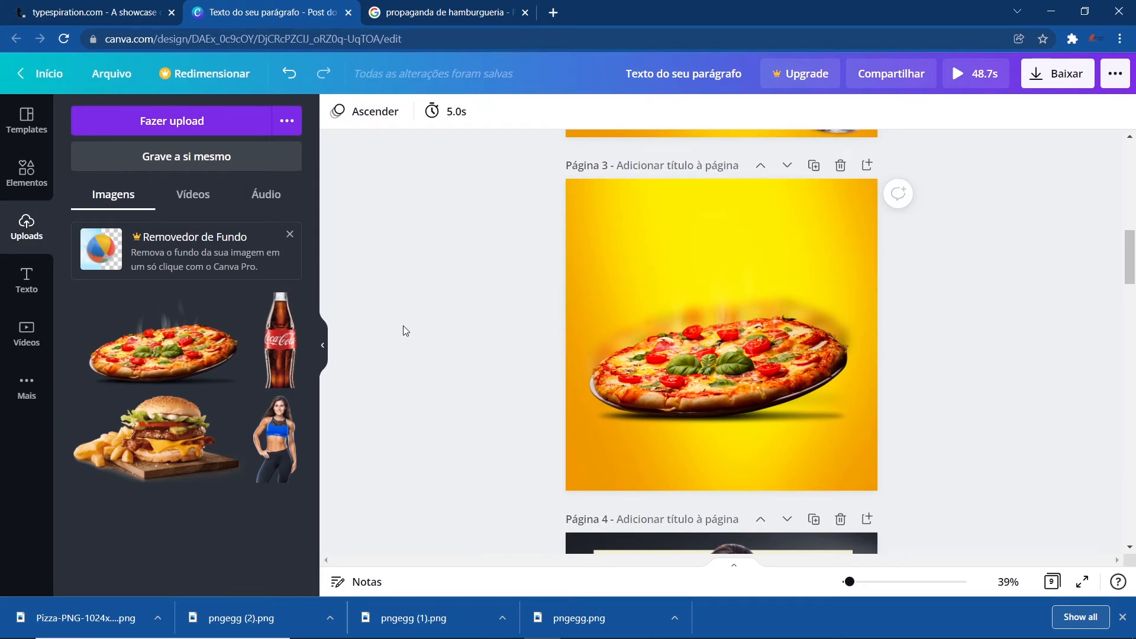
- Set the SABOR text's Eco effect on page 2 to distance 100 and direction 78
scroll(515, 325, "up", 5)
scroll(522, 321, "up", 3)
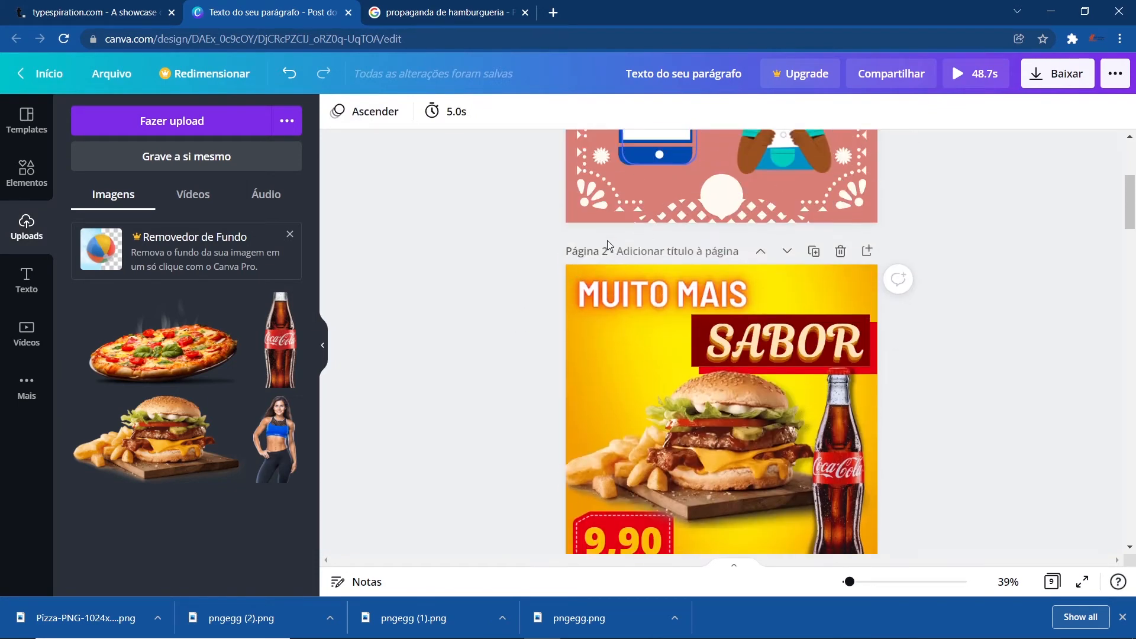
left_click(608, 307)
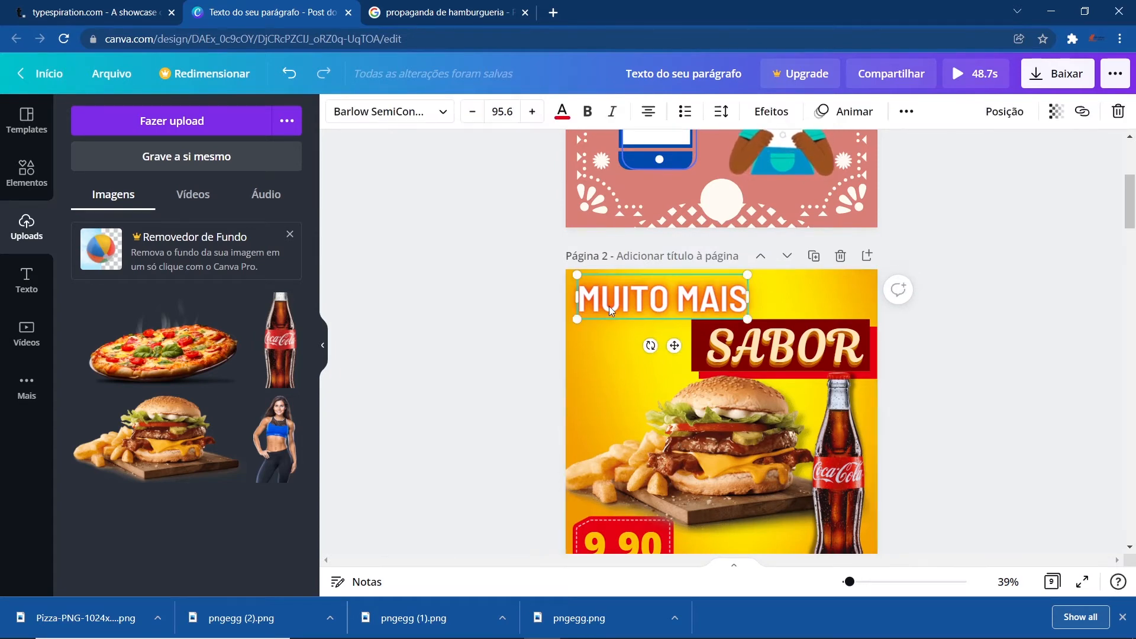
scroll(517, 389, "down", 4)
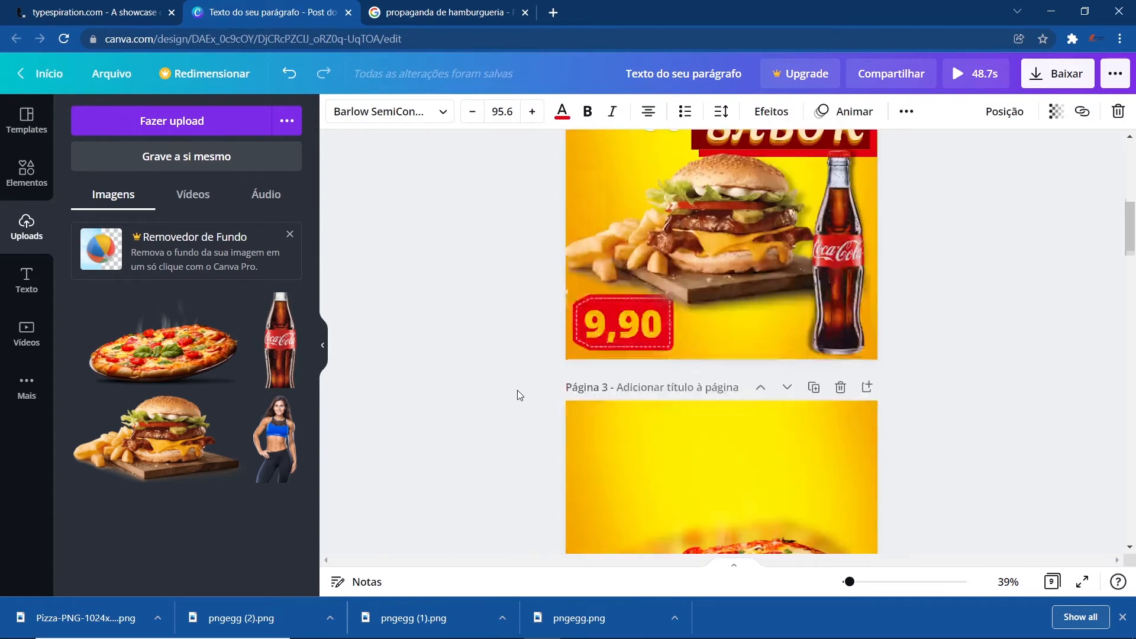
scroll(630, 216, "up", 3)
left_click(770, 111)
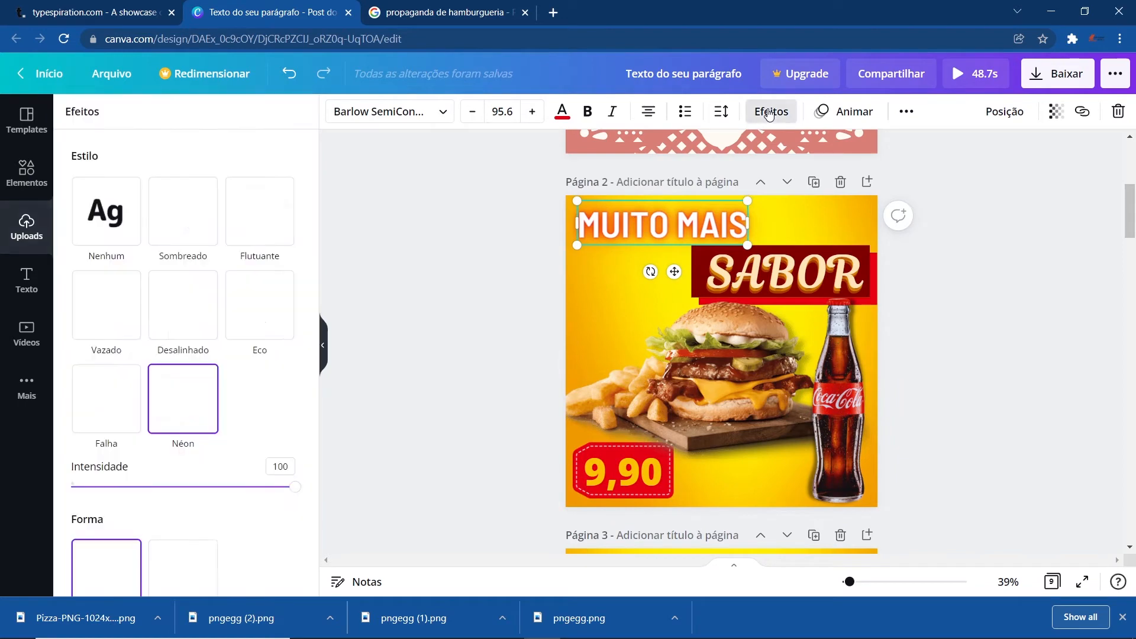
left_click(786, 282)
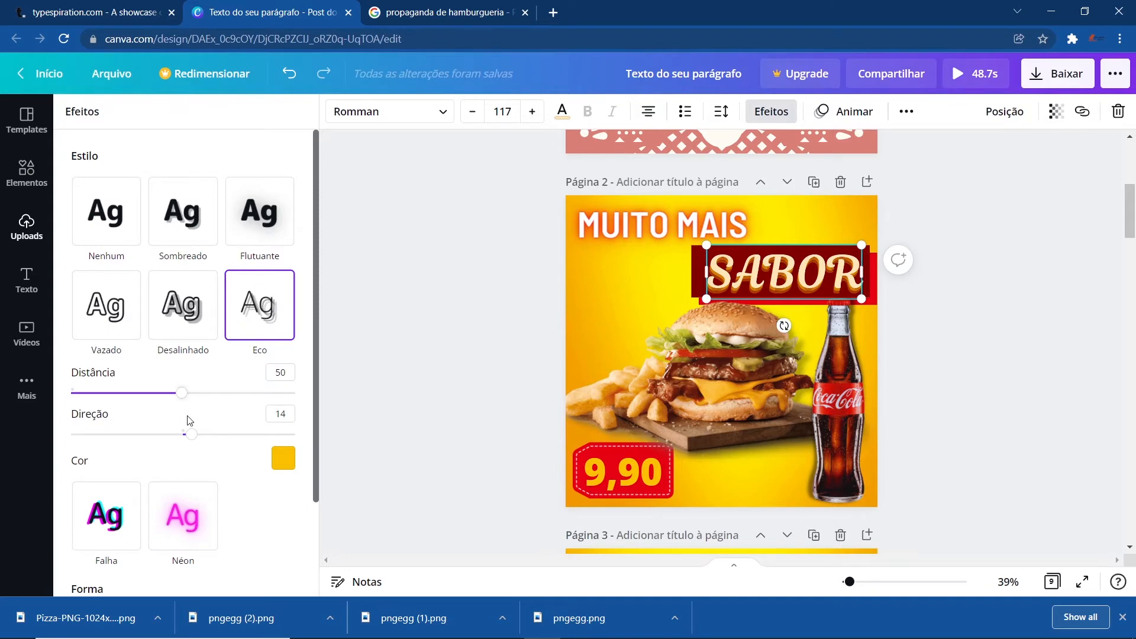
left_click_drag(194, 441, 232, 437)
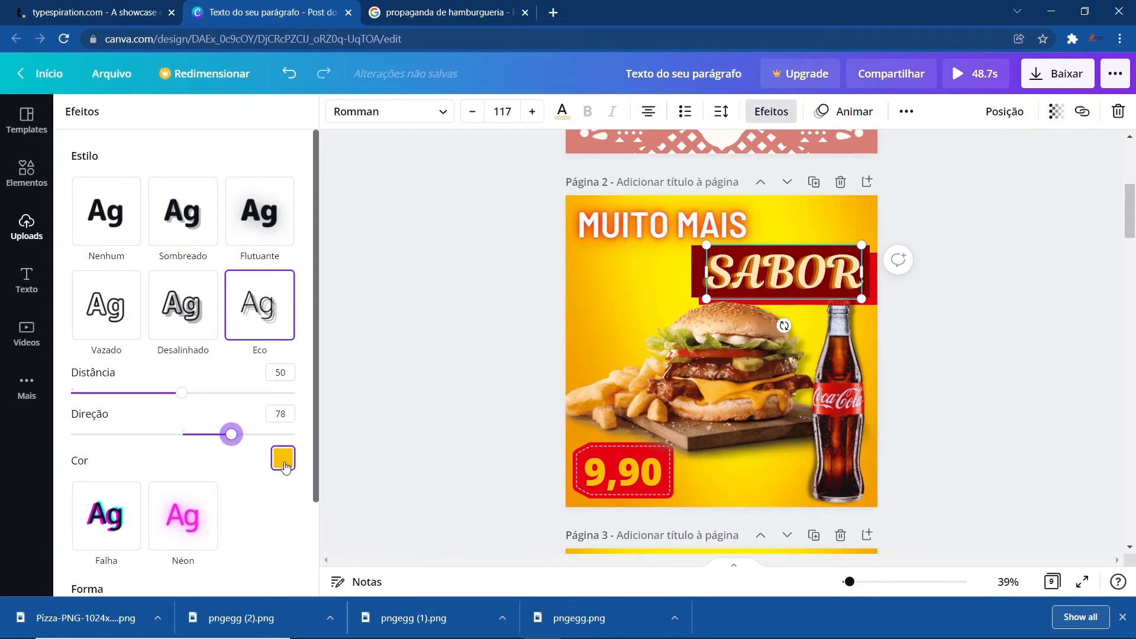
left_click_drag(188, 398, 307, 395)
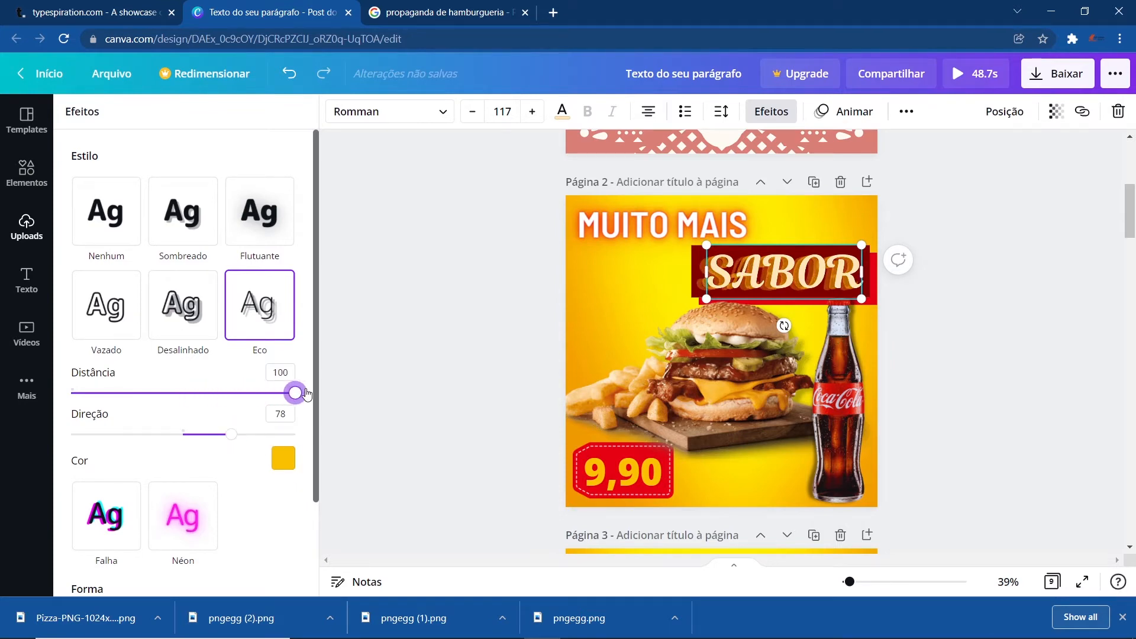
mouse_move(235, 436)
left_mouse_down()
mouse_move(253, 435)
mouse_move(236, 436)
left_mouse_up()
left_click(978, 347)
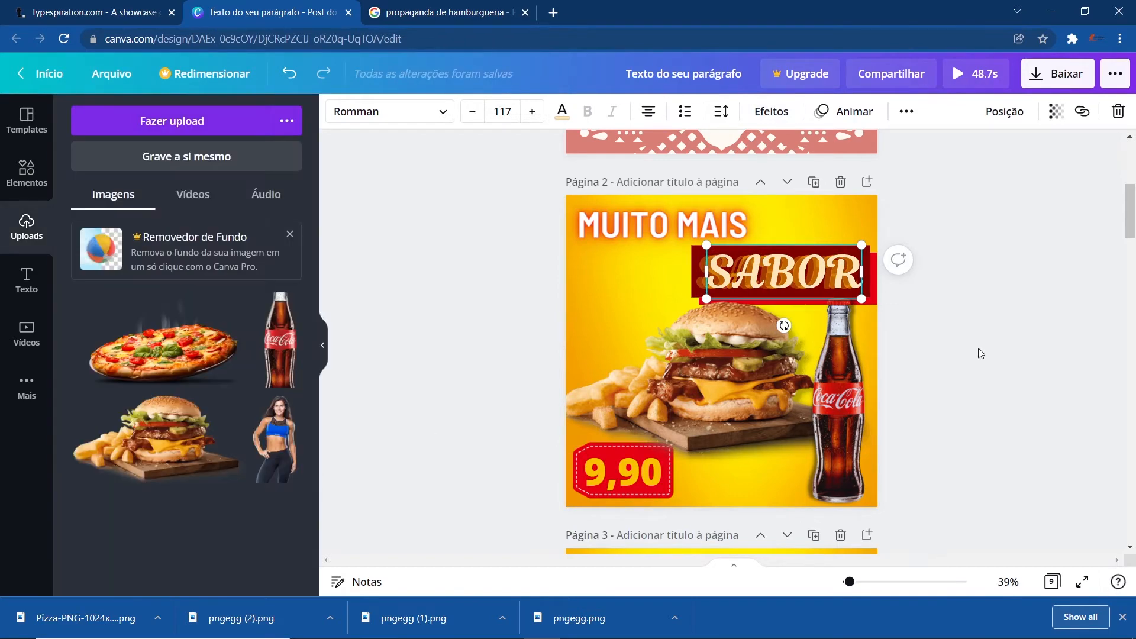
left_click(1052, 372)
- Set the SABOR text's Eco effect to distance 60 and direction 23
left_click(786, 246)
left_click(762, 111)
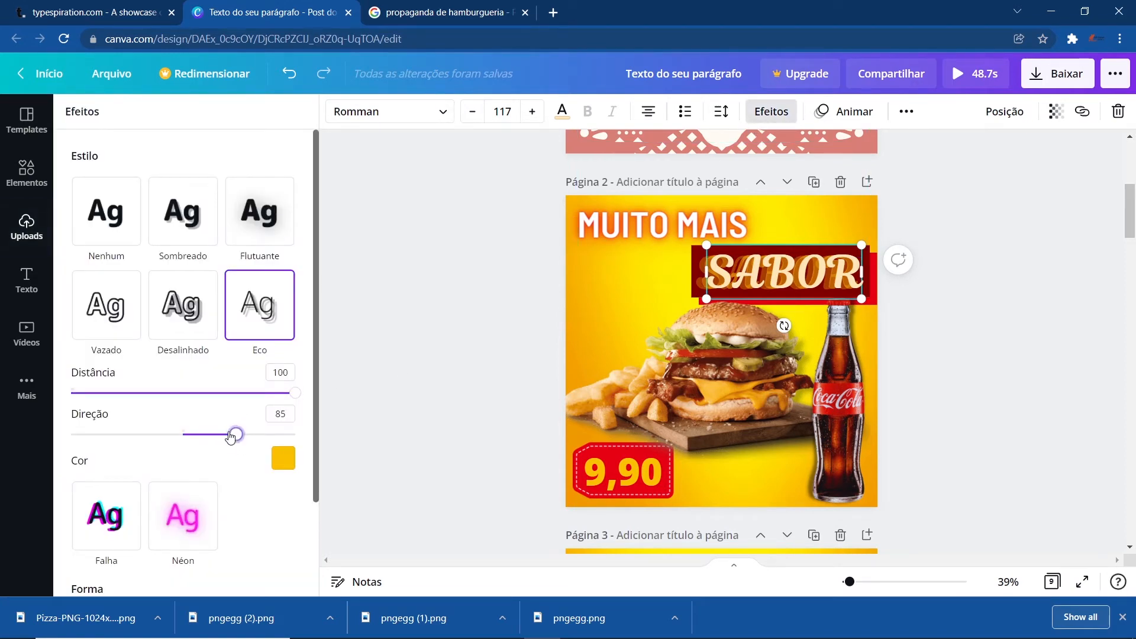
left_click_drag(230, 436, 199, 435)
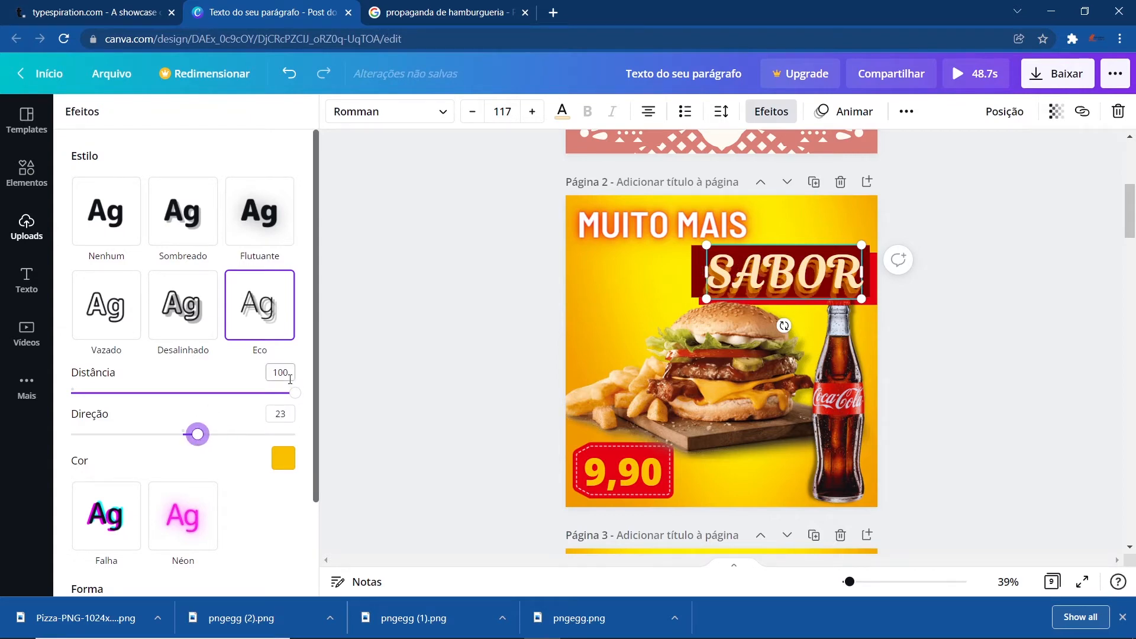
left_click_drag(297, 393, 206, 393)
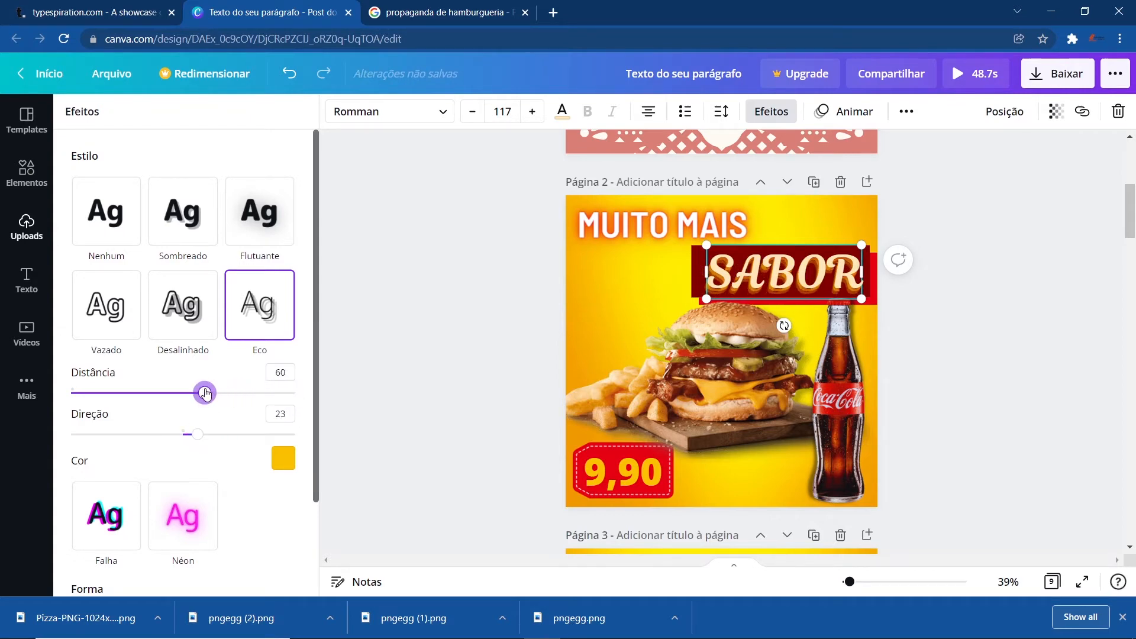
left_click(400, 332)
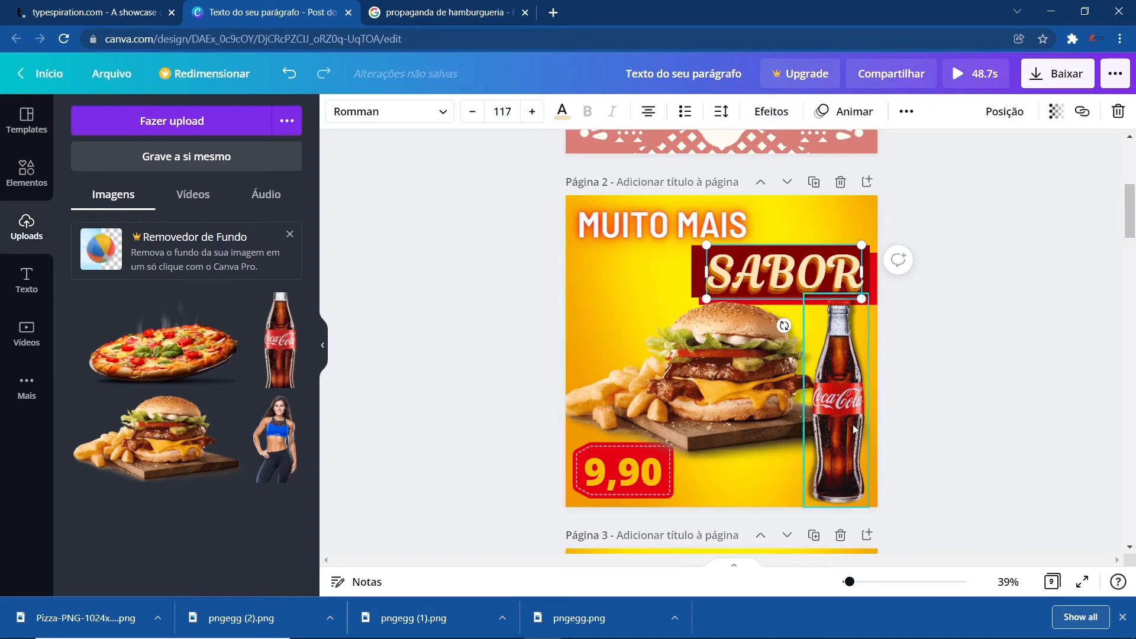
- Copy the Coca-Cola bottle from page 2 and paste it onto the pizza page
scroll(948, 427, "down", 1)
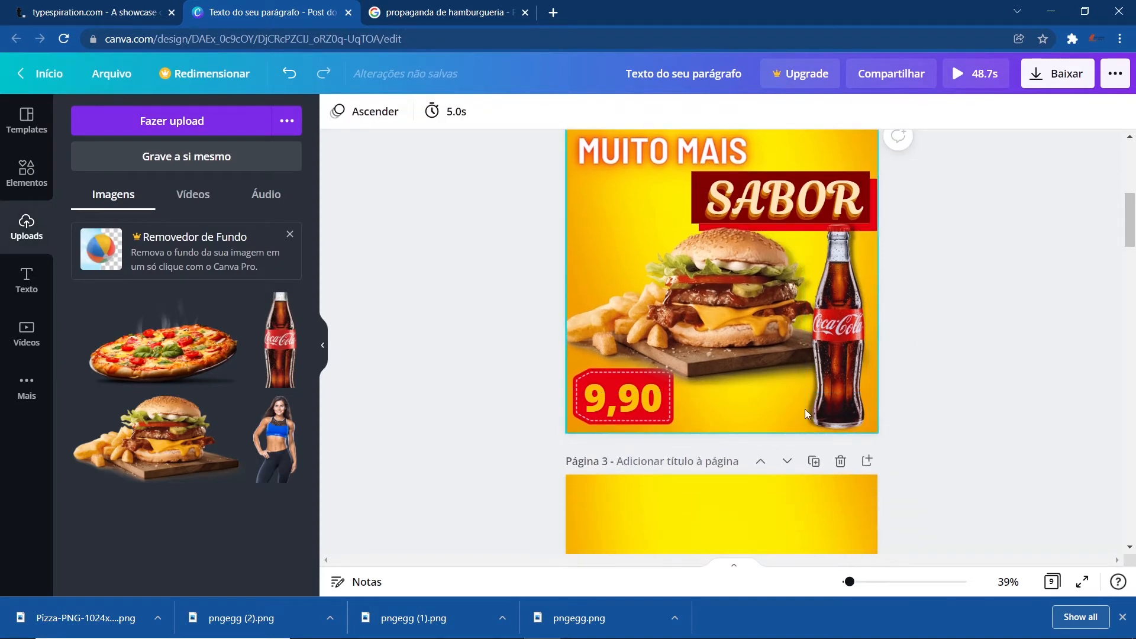
scroll(812, 400, "down", 1)
left_click(833, 278)
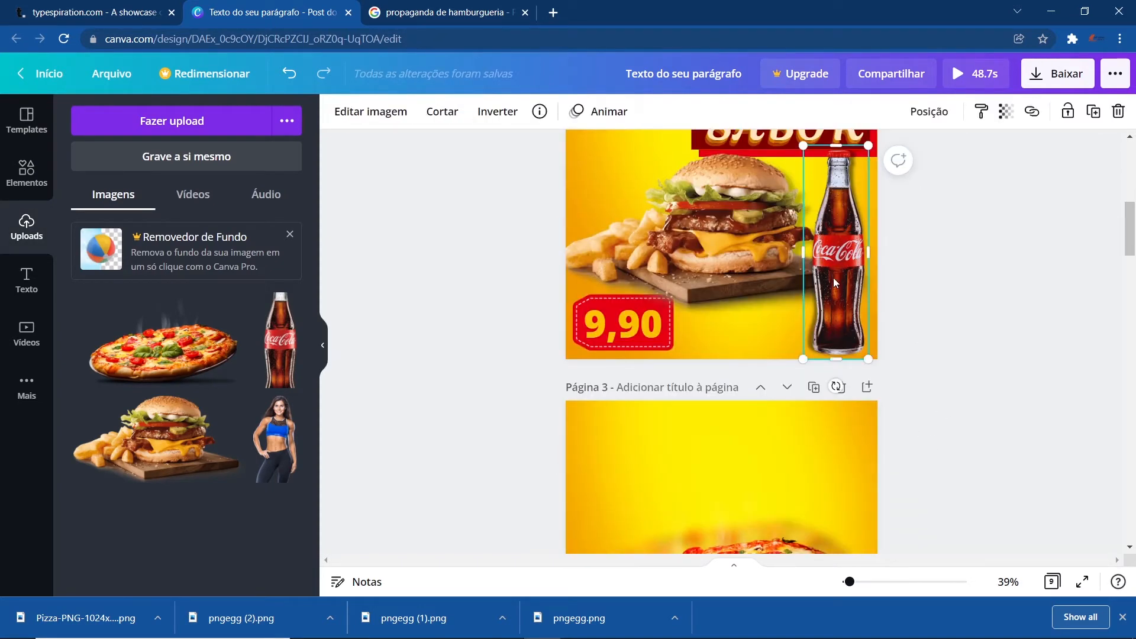
scroll(816, 331, "down", 4)
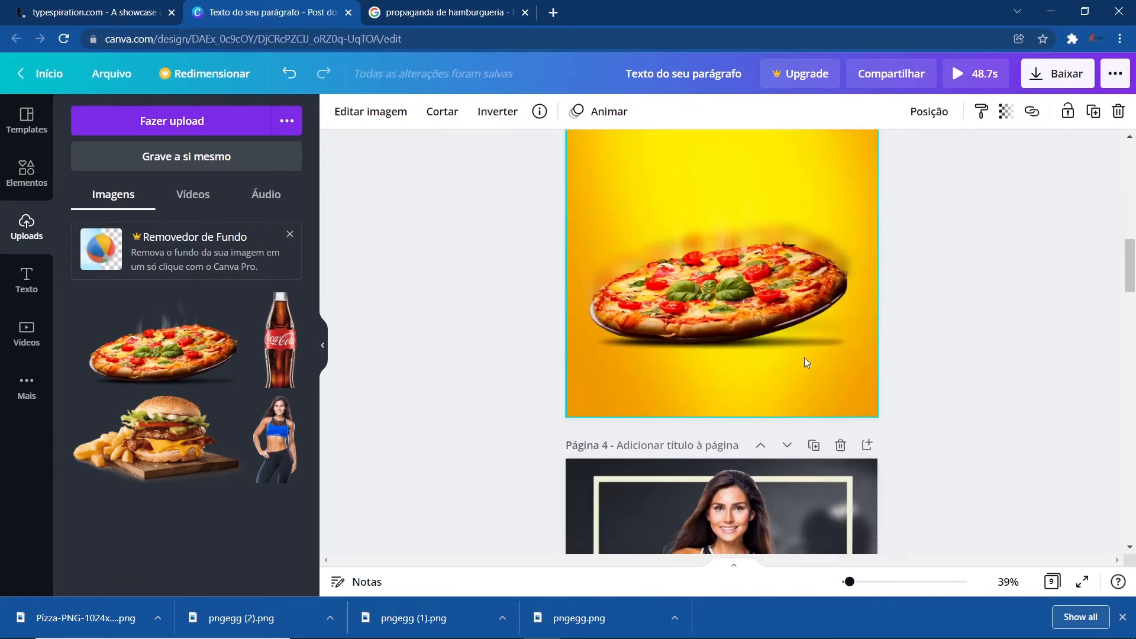
key("ctrl+v")
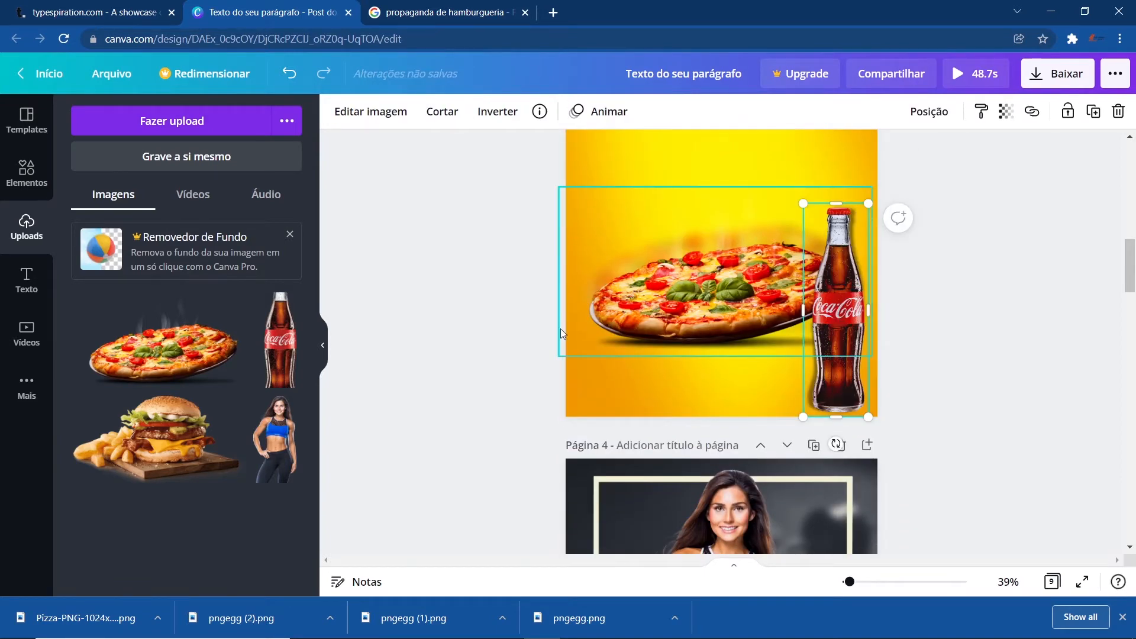
- Paste the copied MUITO MAIS text onto the pizza page
scroll(650, 237, "up", 1)
left_click(651, 237)
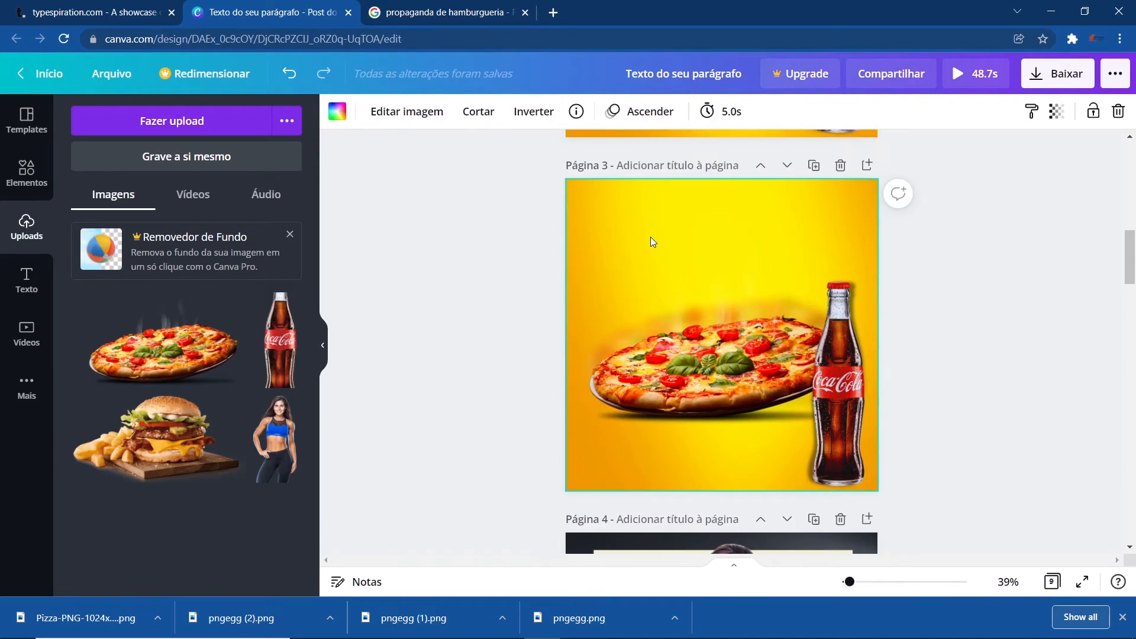
type("MUITO MAIS")
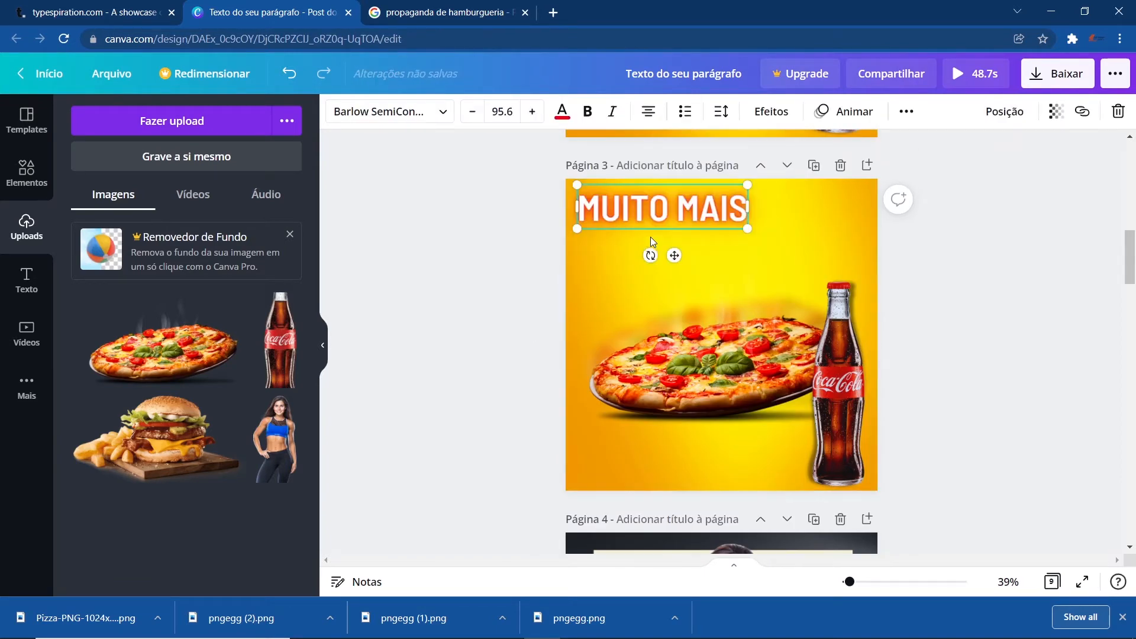
- Enlarge the pasted text and replace its wording with FOME
left_click_drag(747, 228, 853, 254)
left_click_drag(723, 242, 729, 249)
double_click(737, 234)
key("ctrl+a")
type("FOME")
- Apply the Vazado (hollow) effect to the FOME text with thickness 16
left_click(770, 111)
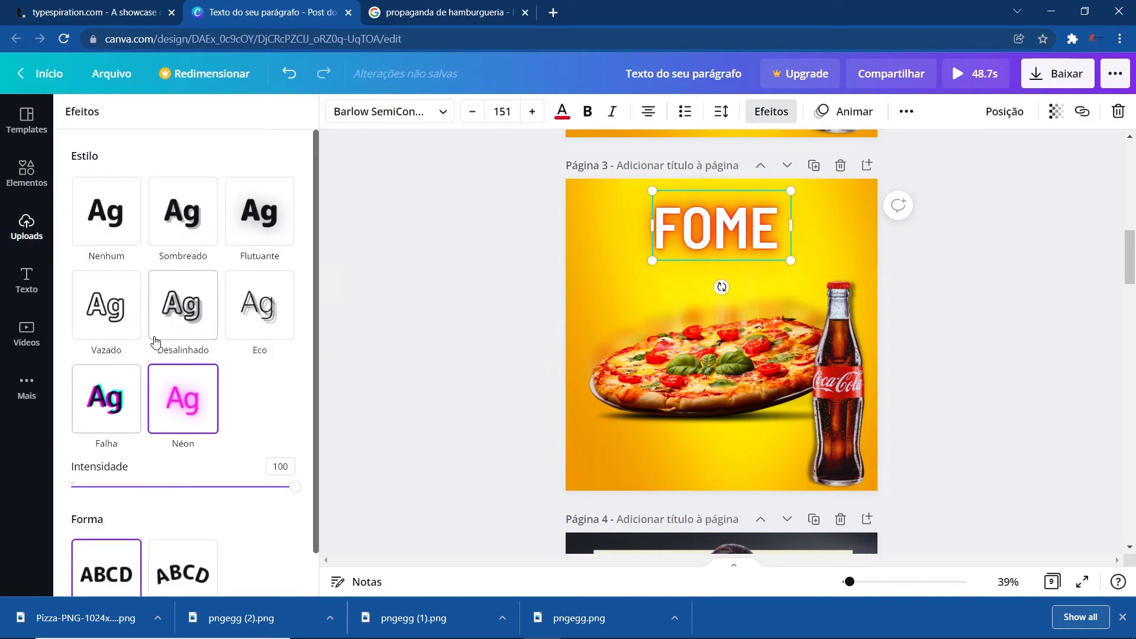
left_click(130, 320)
left_click_drag(180, 393, 106, 395)
- Enlarge the outlined FOME text to size 212 and reposition it on the pizza page
left_click_drag(791, 261, 846, 288)
left_click_drag(761, 242, 728, 362)
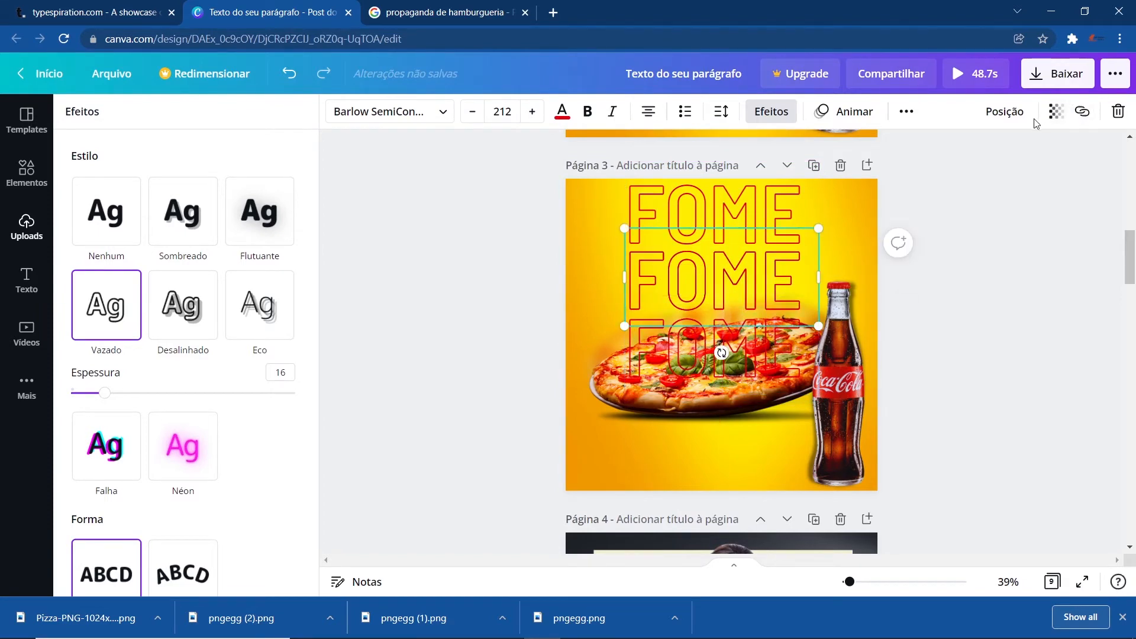
- Set the middle FOME copy's transparency to 20 and nudge it into place
left_click(1058, 115)
left_click_drag(979, 158, 933, 159)
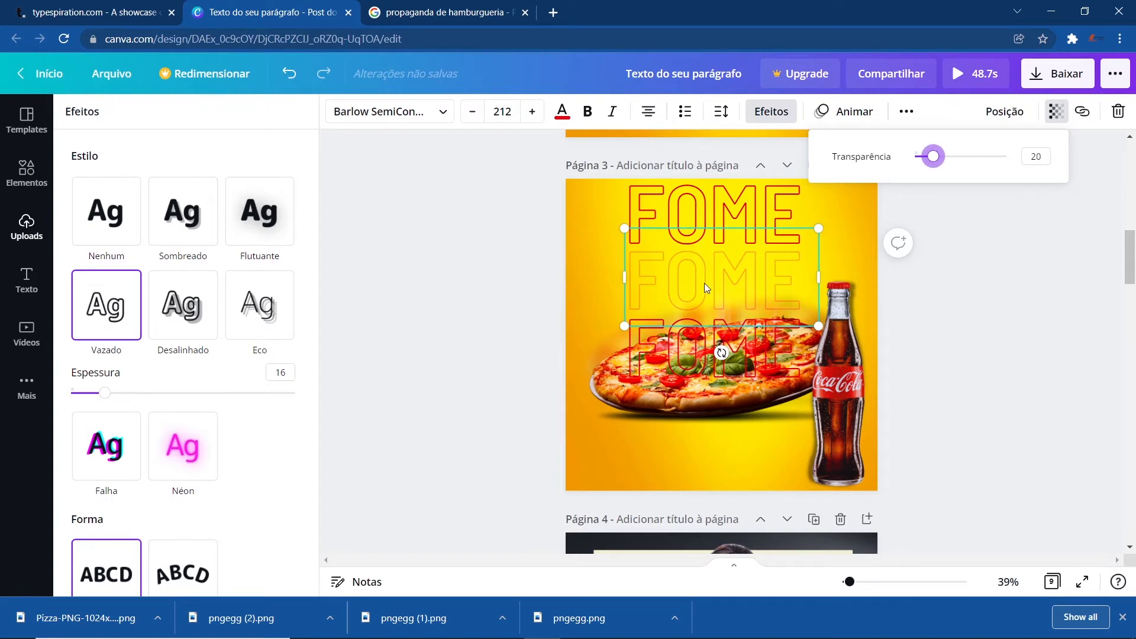
mouse_move(704, 283)
left_mouse_down()
mouse_move(704, 257)
mouse_move(704, 269)
left_mouse_up()
- Move the lower FOME copy up, remove its text effect so it is solid, and place it over the pizza
left_click(538, 328)
left_click_drag(699, 352, 699, 300)
left_click(771, 111)
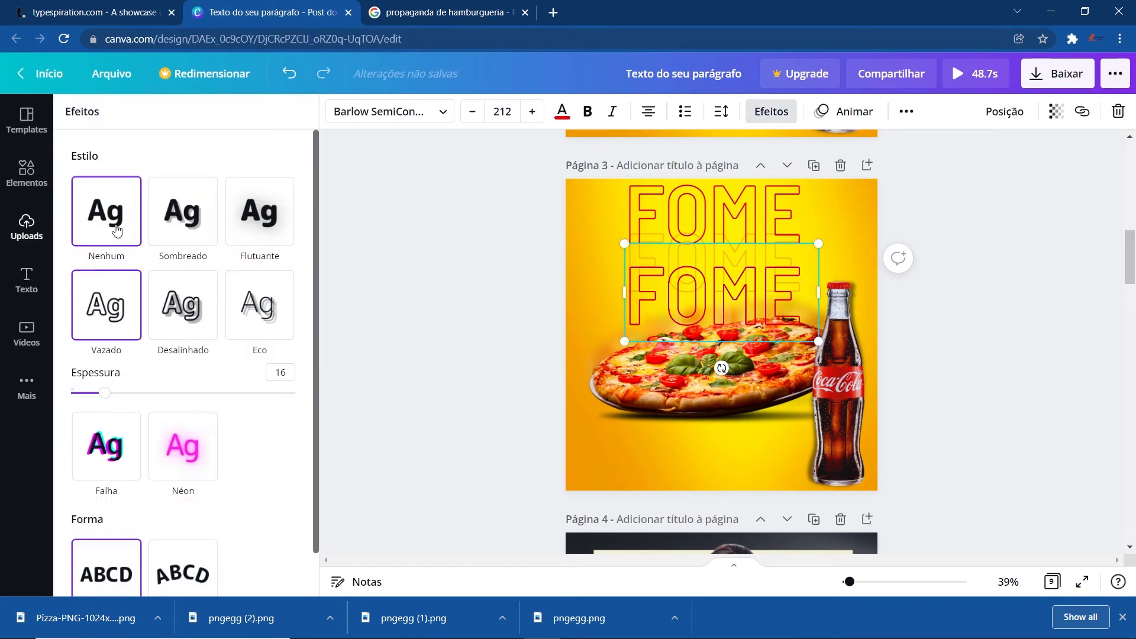
left_click(112, 224)
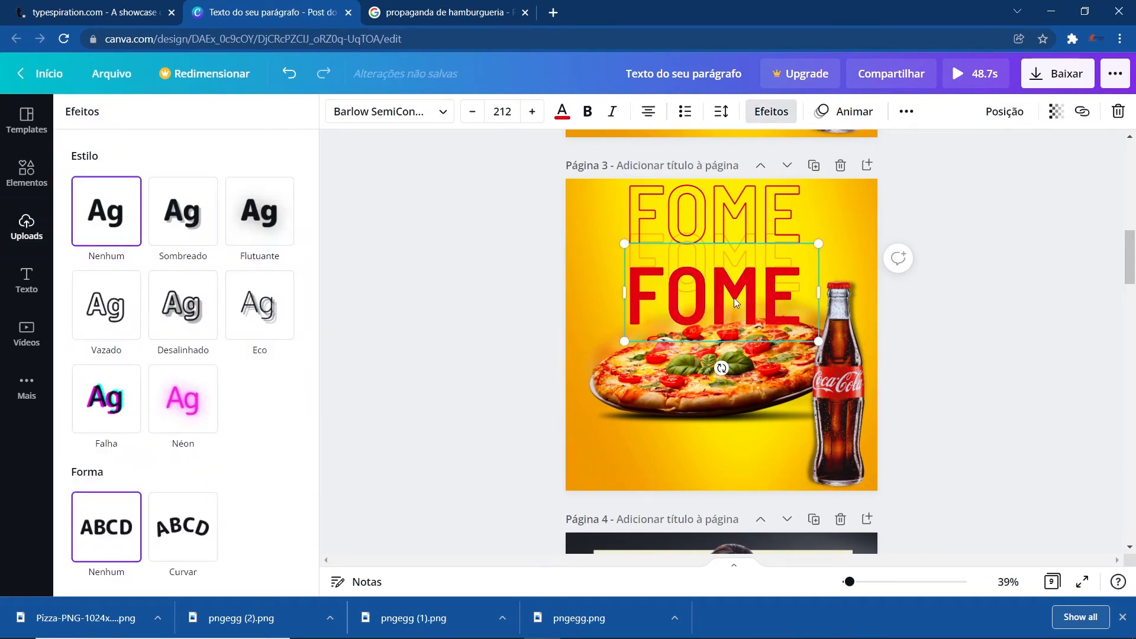
left_click_drag(733, 297, 734, 365)
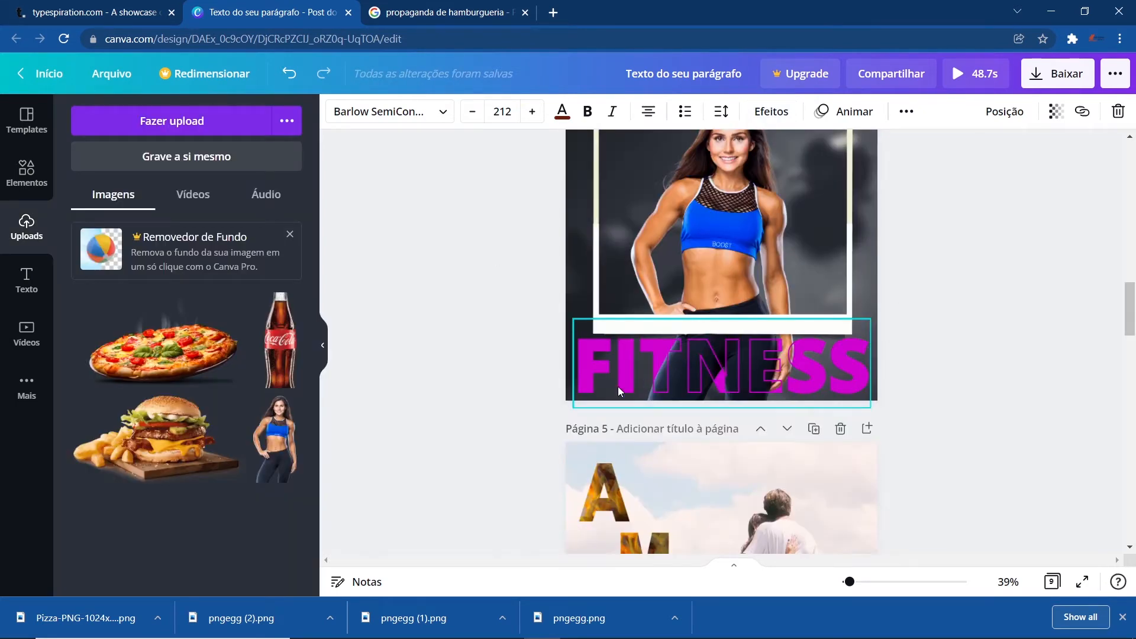
- Add a new blank page after the FITNESS page
scroll(561, 438, "up", 1)
scroll(562, 441, "down", 1)
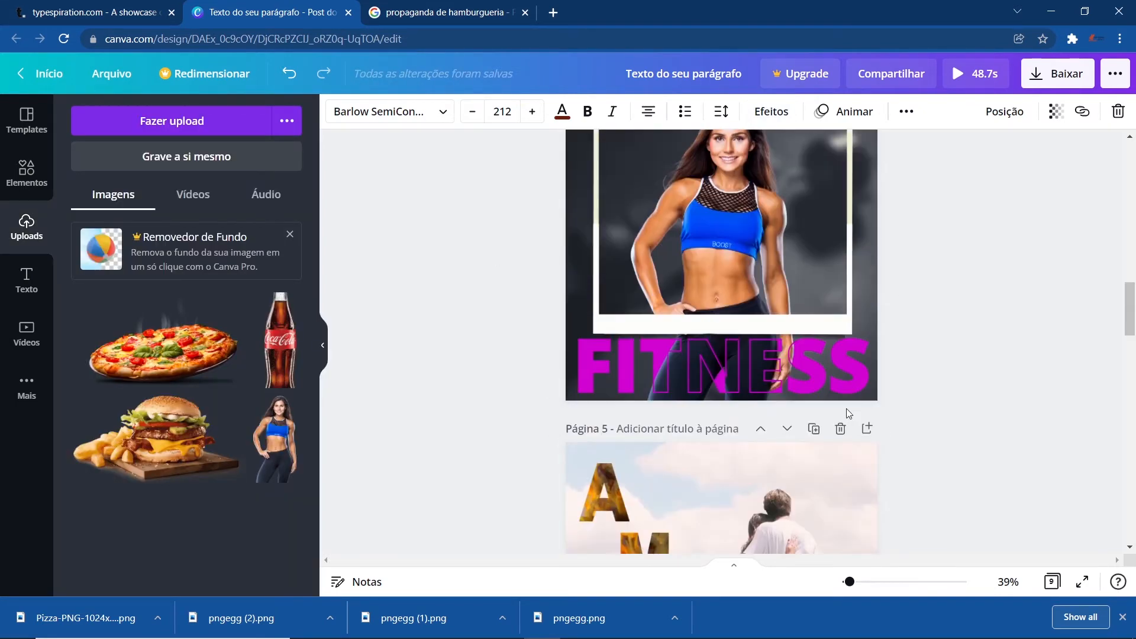
scroll(852, 354, "up", 1)
left_click(867, 148)
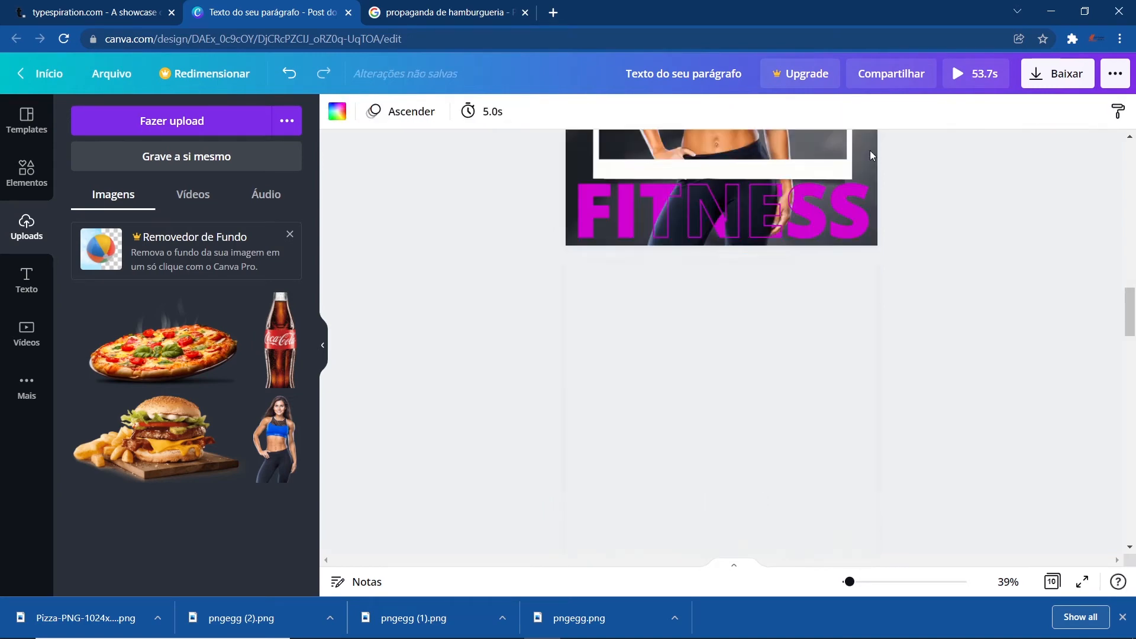
scroll(542, 434, "up", 2)
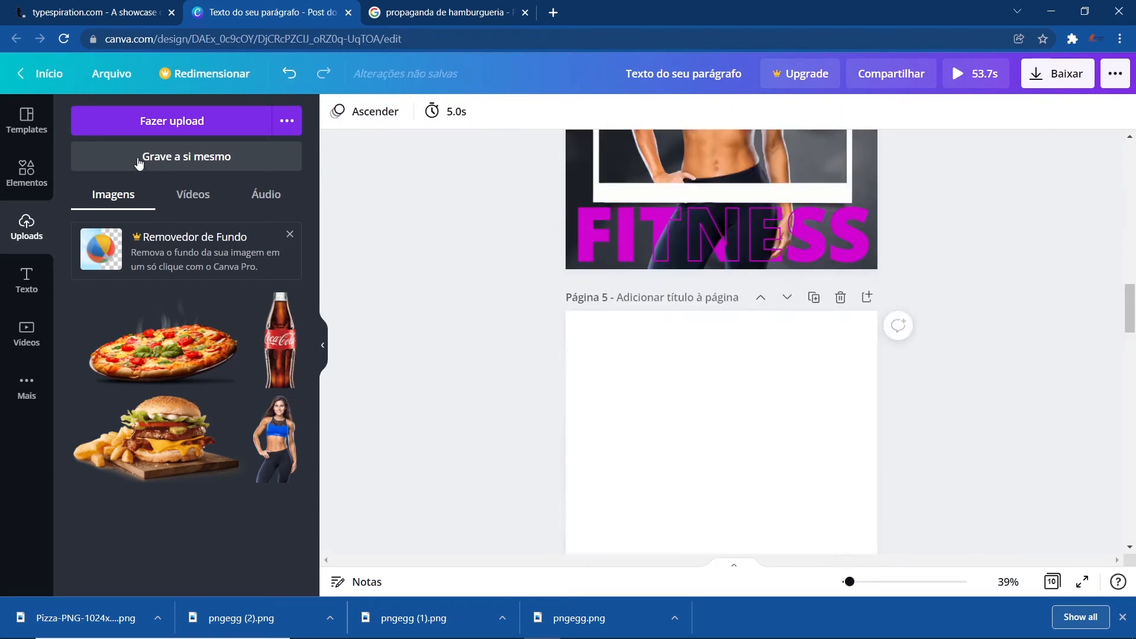
- Place the uploaded woman image on the new page 5 and enlarge it
left_click(148, 120)
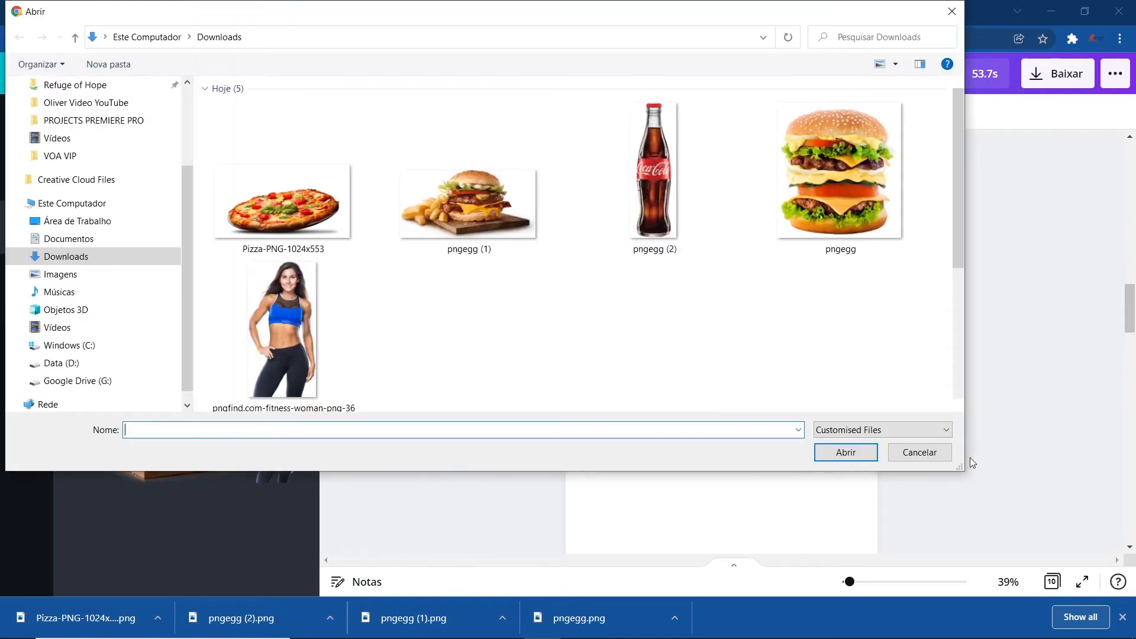
left_click(918, 453)
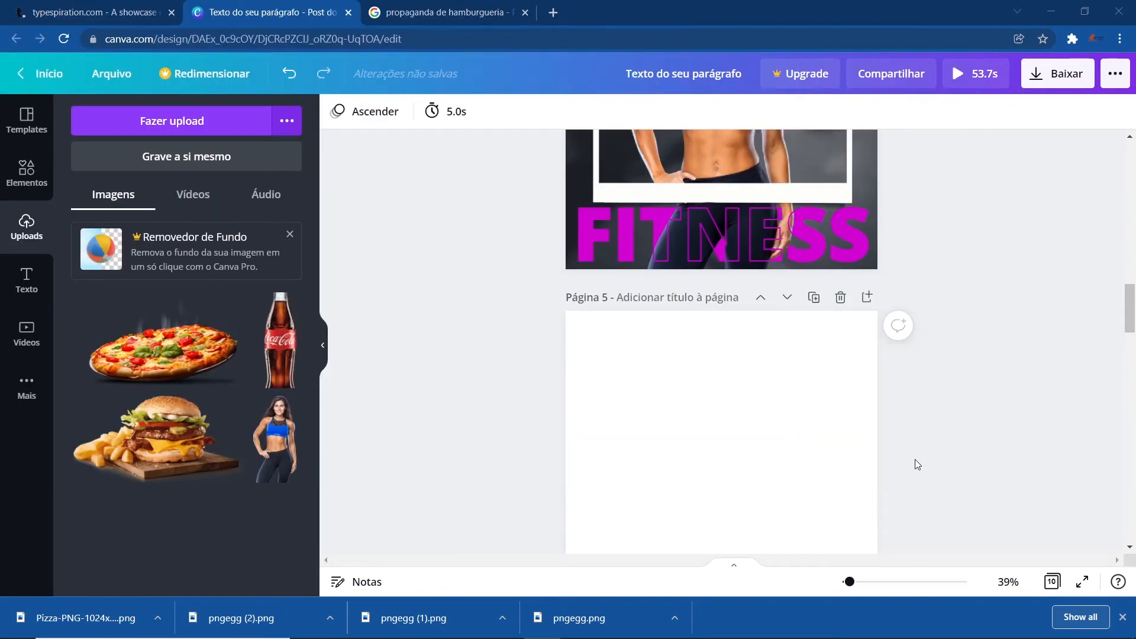
left_click(277, 439)
scroll(727, 385, "down", 3)
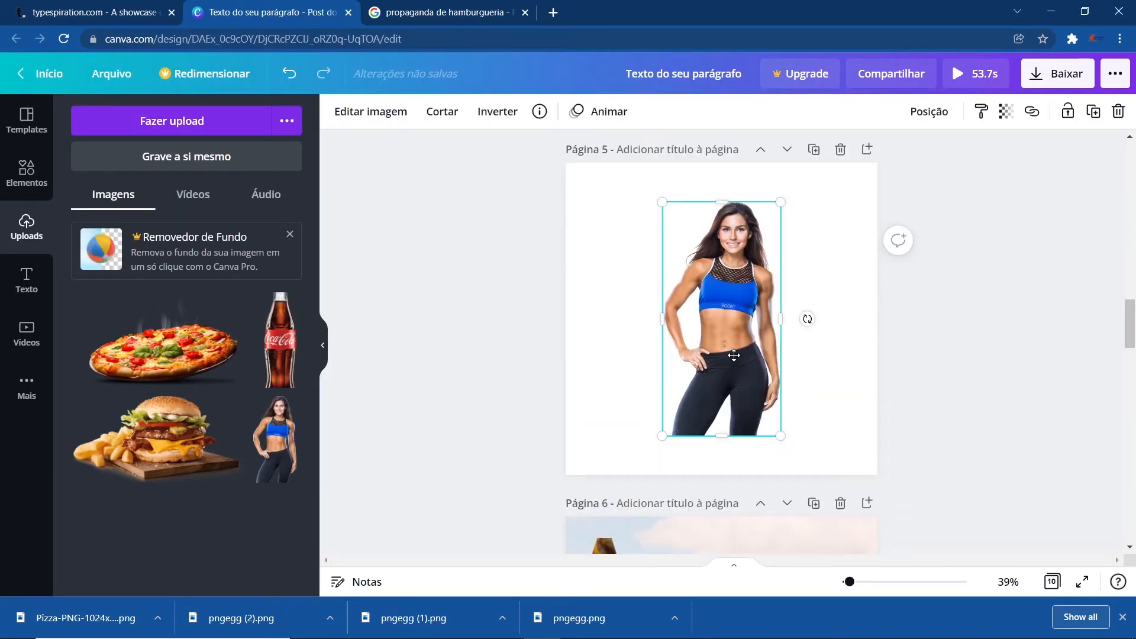
left_click_drag(734, 355, 743, 321)
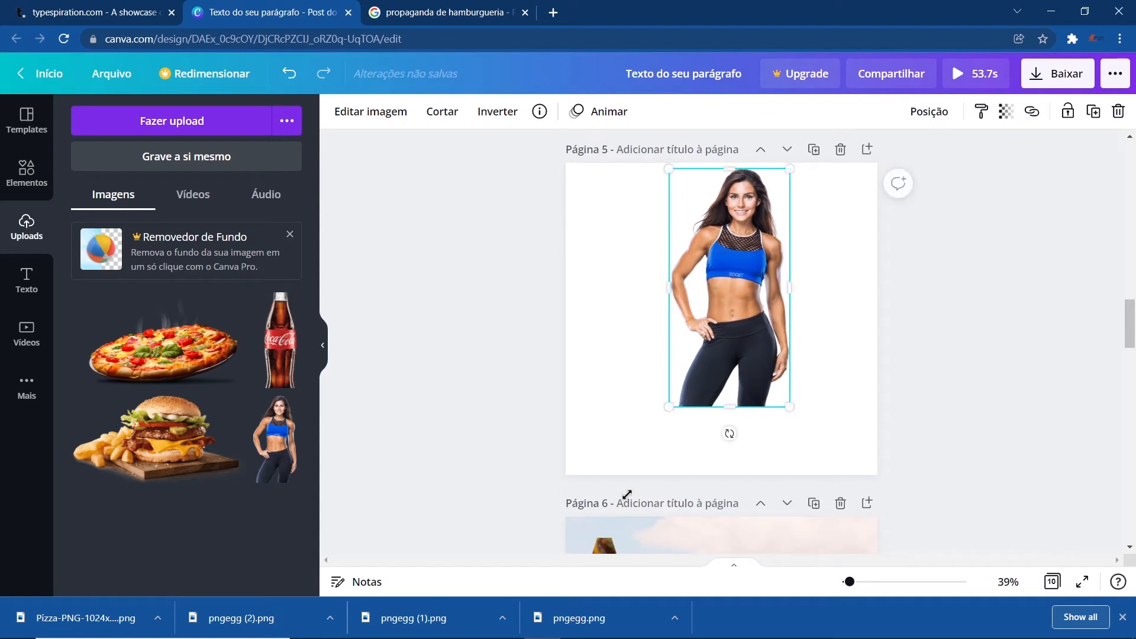
mouse_move(672, 408)
left_mouse_down()
mouse_move(612, 521)
mouse_move(682, 427)
mouse_move(671, 431)
left_mouse_up()
- Search elements for FUNDO GYM photos and set the dark barbell photo as page 5's background
scroll(948, 398, "up", 3)
scroll(948, 397, "up", 2)
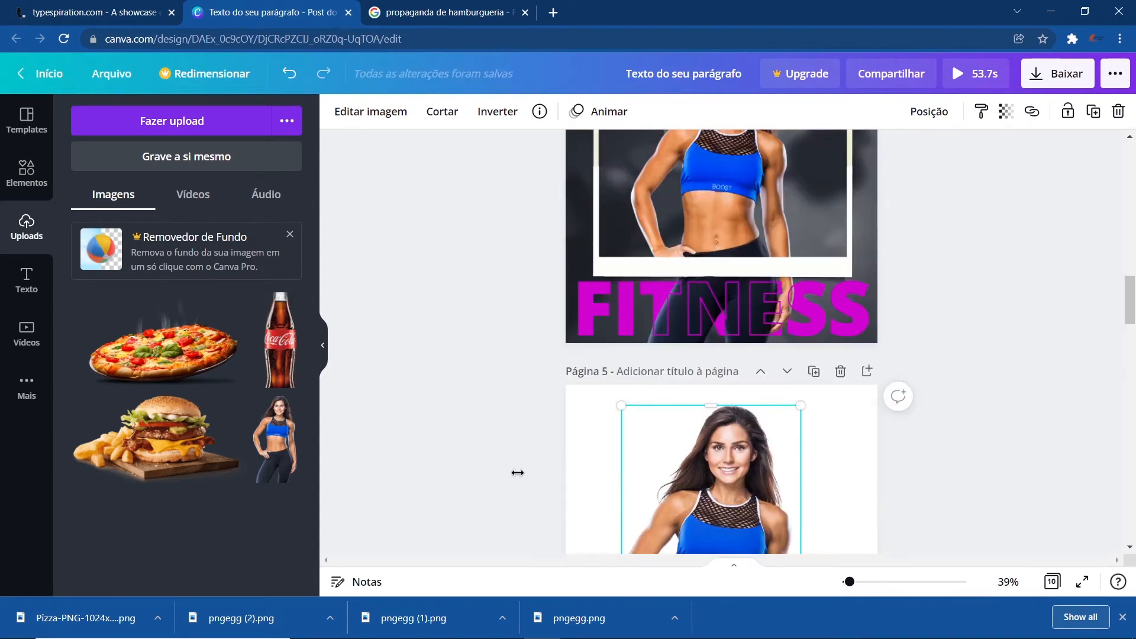
left_click(25, 168)
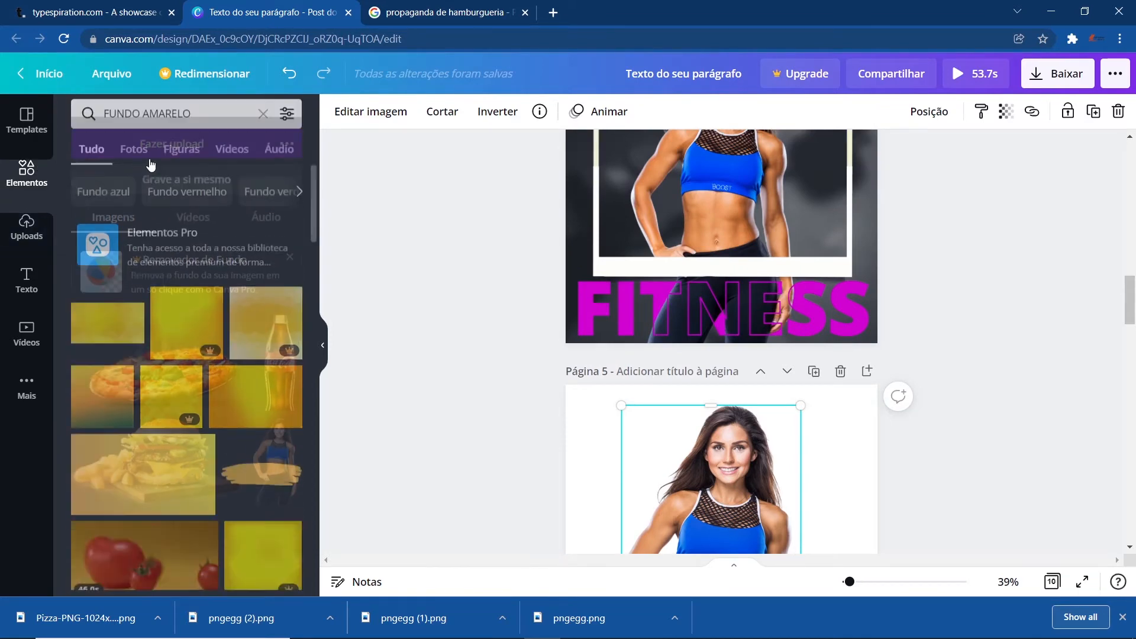
left_click(180, 120)
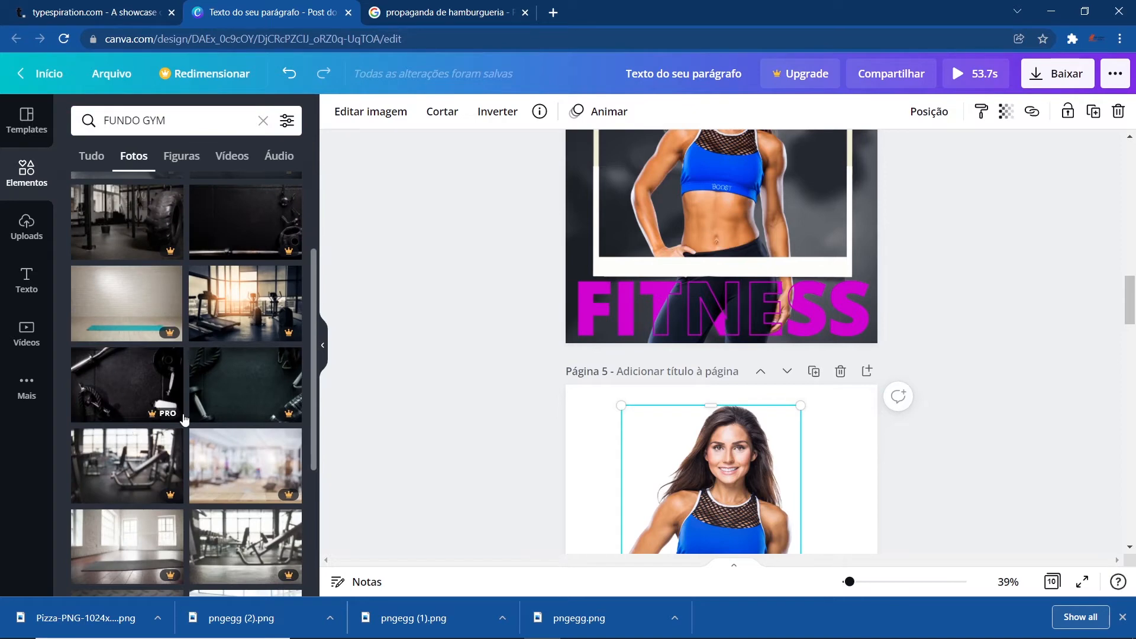
scroll(234, 422, "down", 5)
scroll(234, 422, "down", 5)
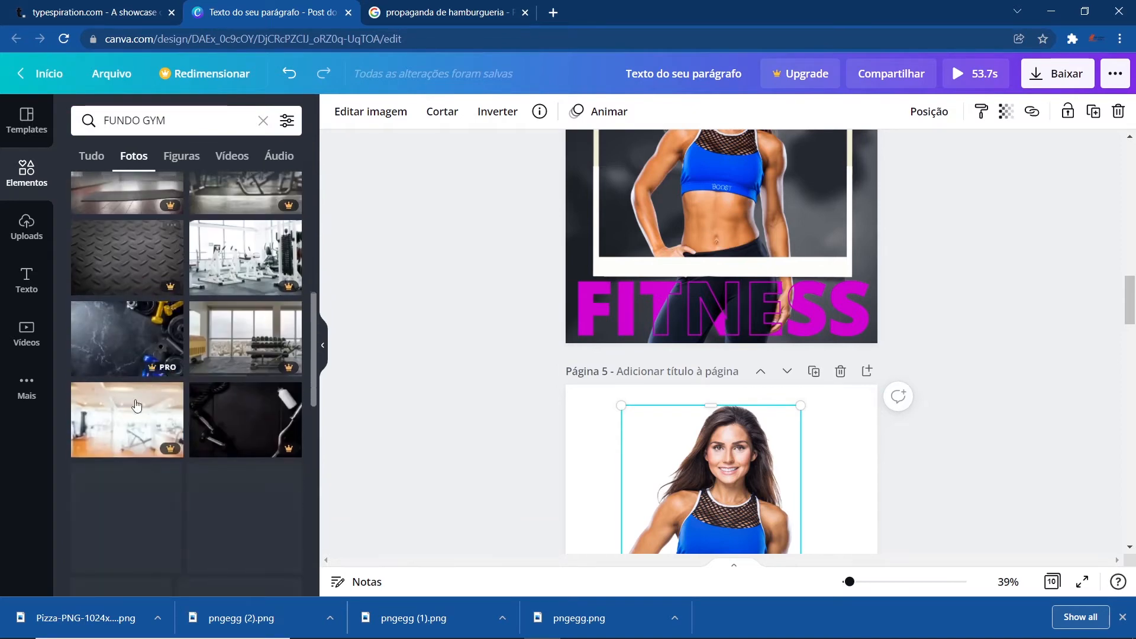
scroll(189, 385, "down", 4)
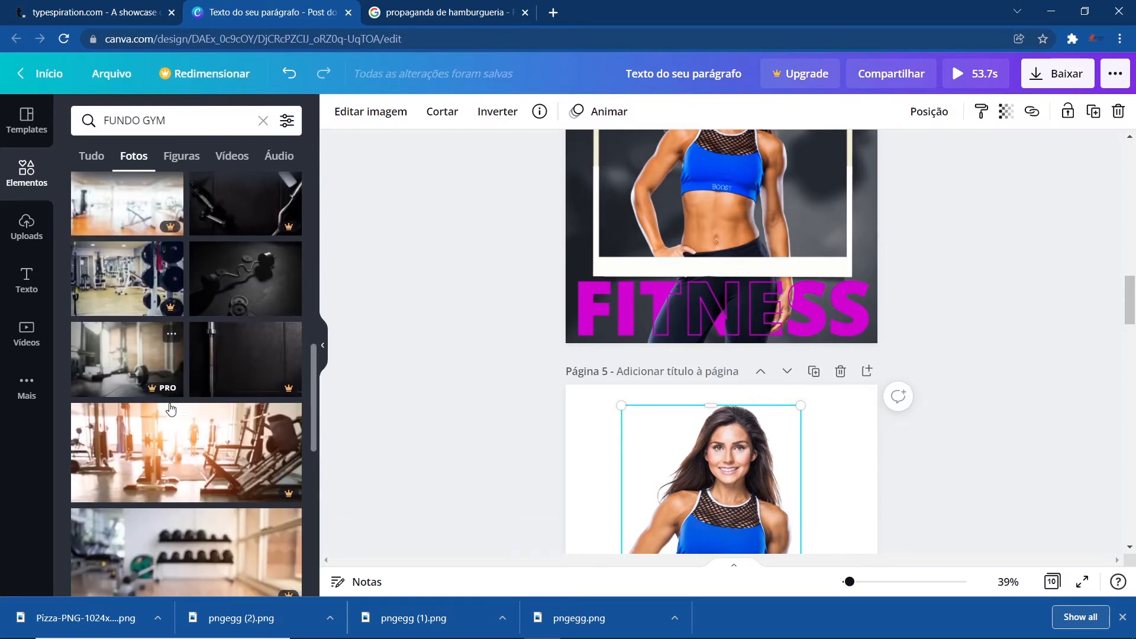
left_click(230, 300)
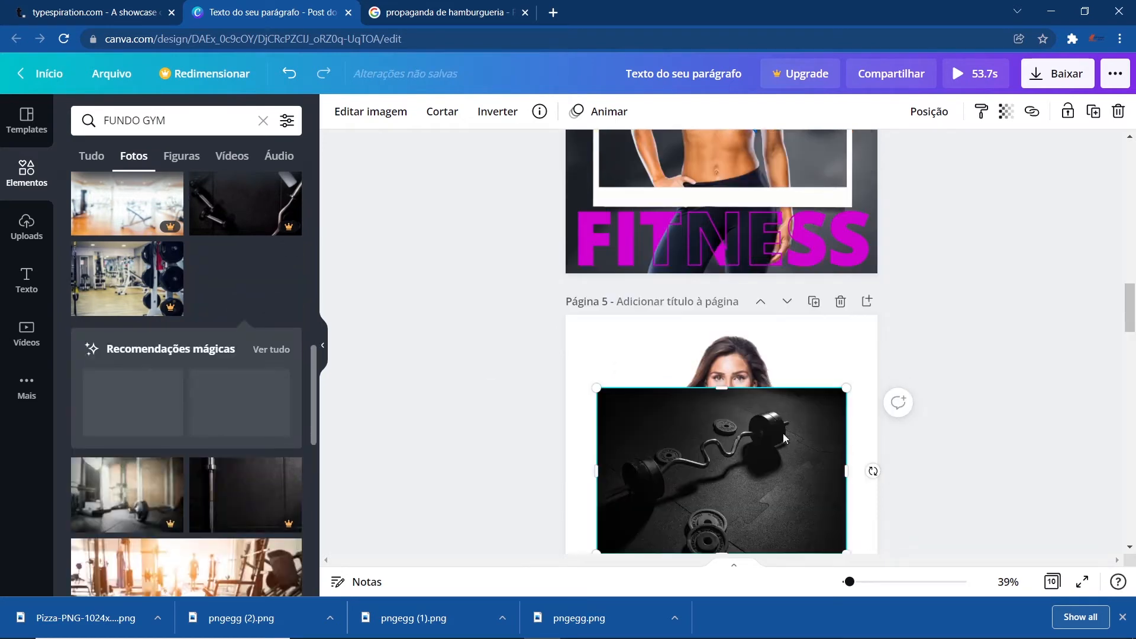
right_click(731, 336)
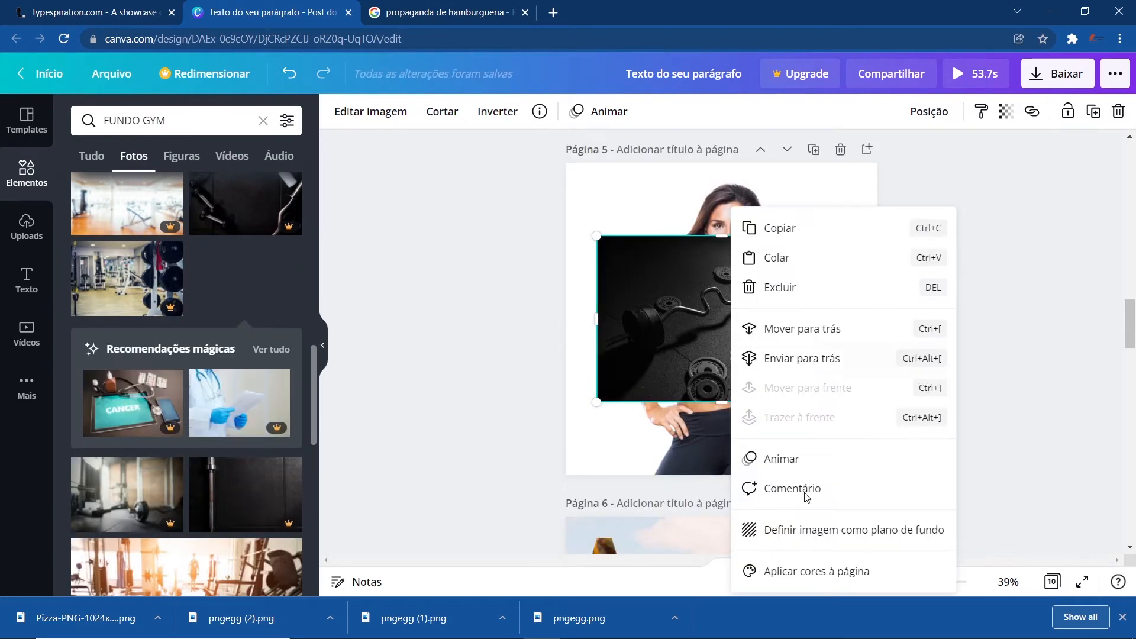
left_click(809, 530)
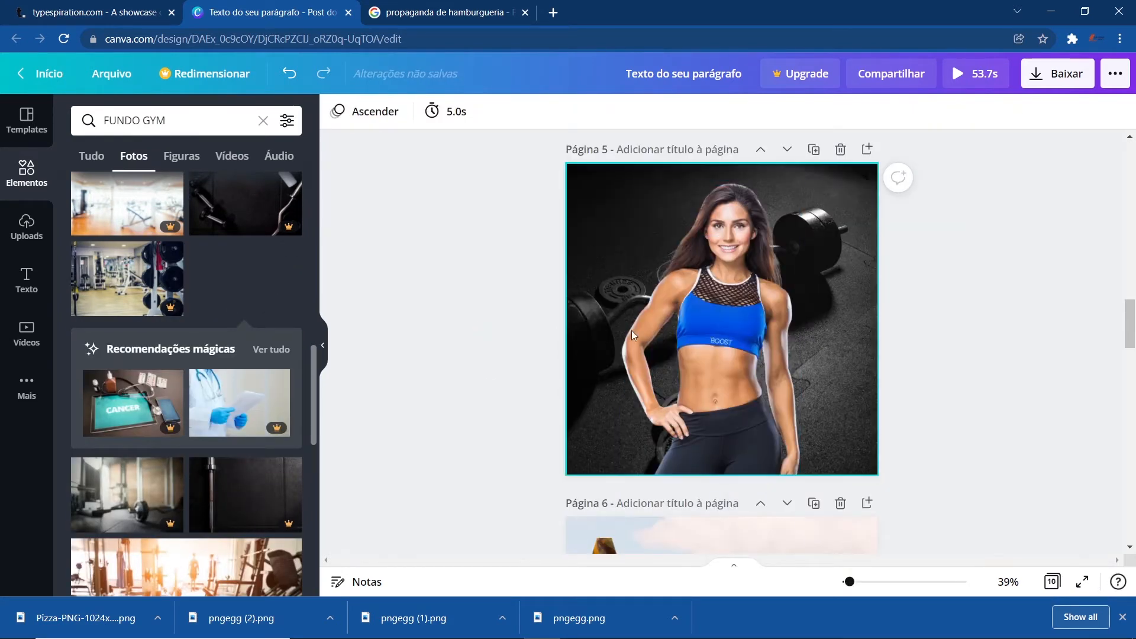
- Reposition the barbell background image within page 5
scroll(839, 417, "up", 2)
scroll(838, 416, "up", 3)
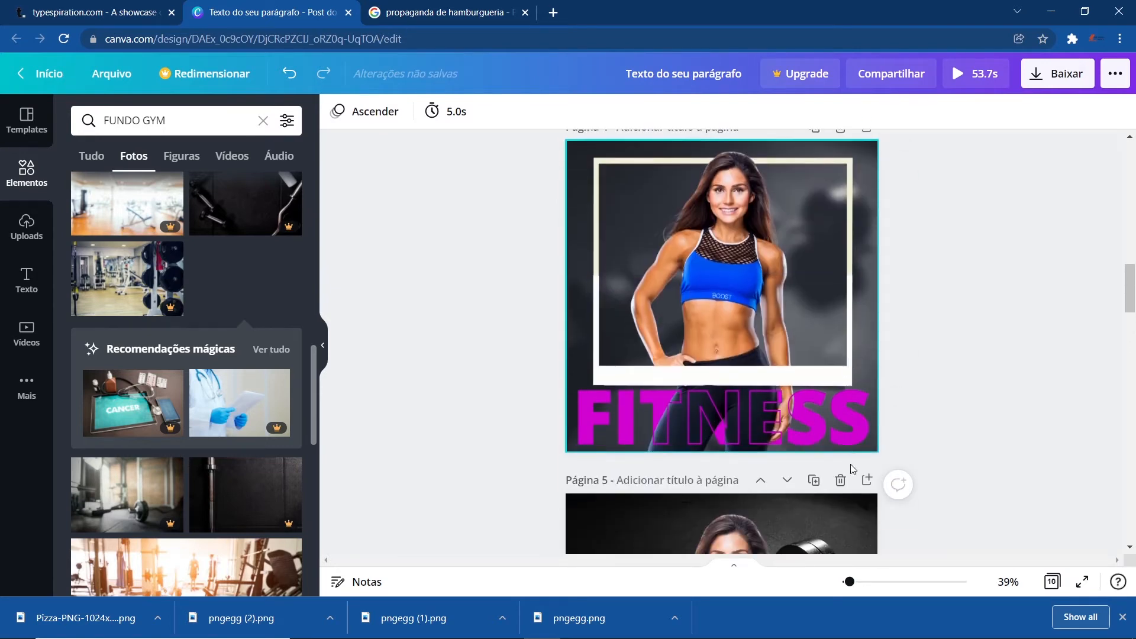
scroll(850, 463, "down", 2)
scroll(850, 452, "down", 3)
double_click(843, 420)
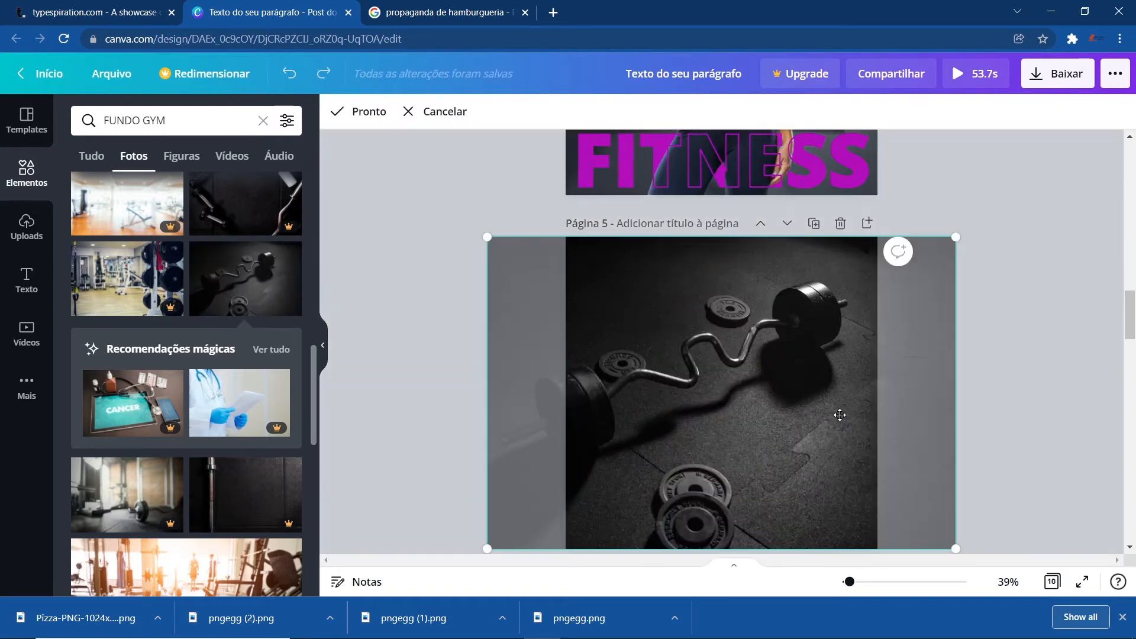
left_click_drag(843, 420, 878, 413)
left_click(1024, 447)
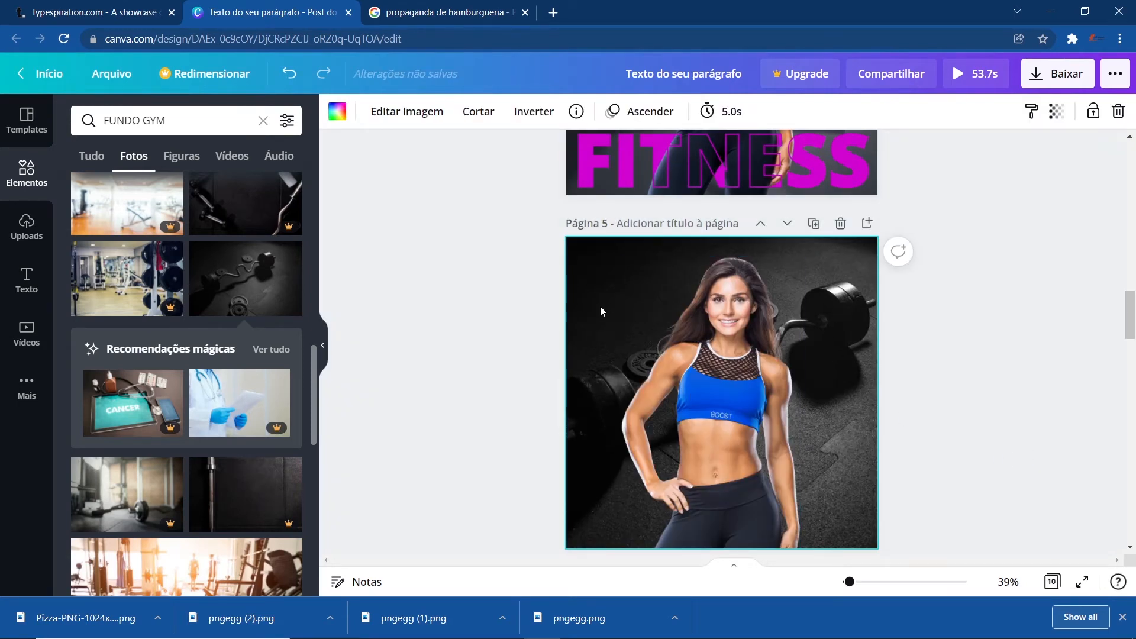
- Blur the page 5 background image to 22
left_click(395, 111)
scroll(195, 435, "down", 1)
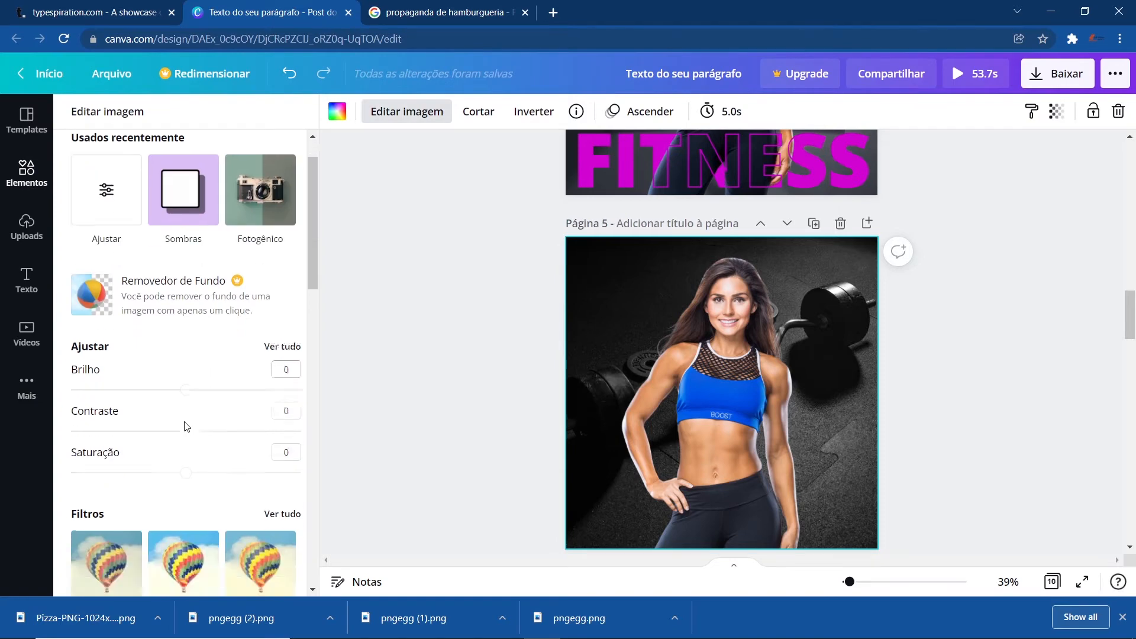
left_click(282, 326)
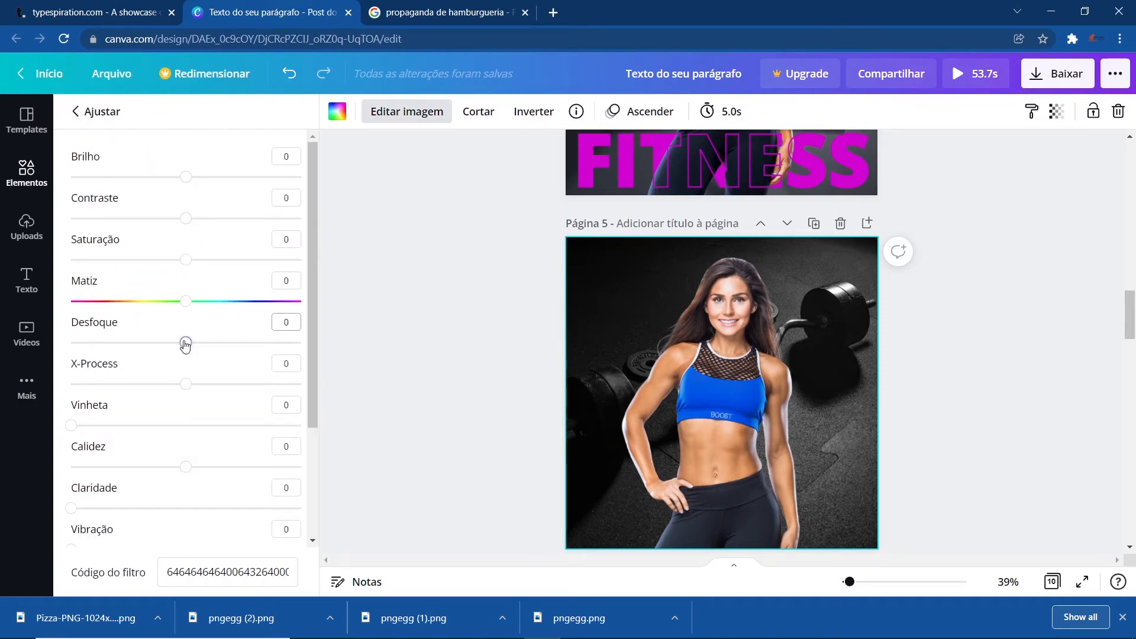
left_click_drag(186, 343, 212, 343)
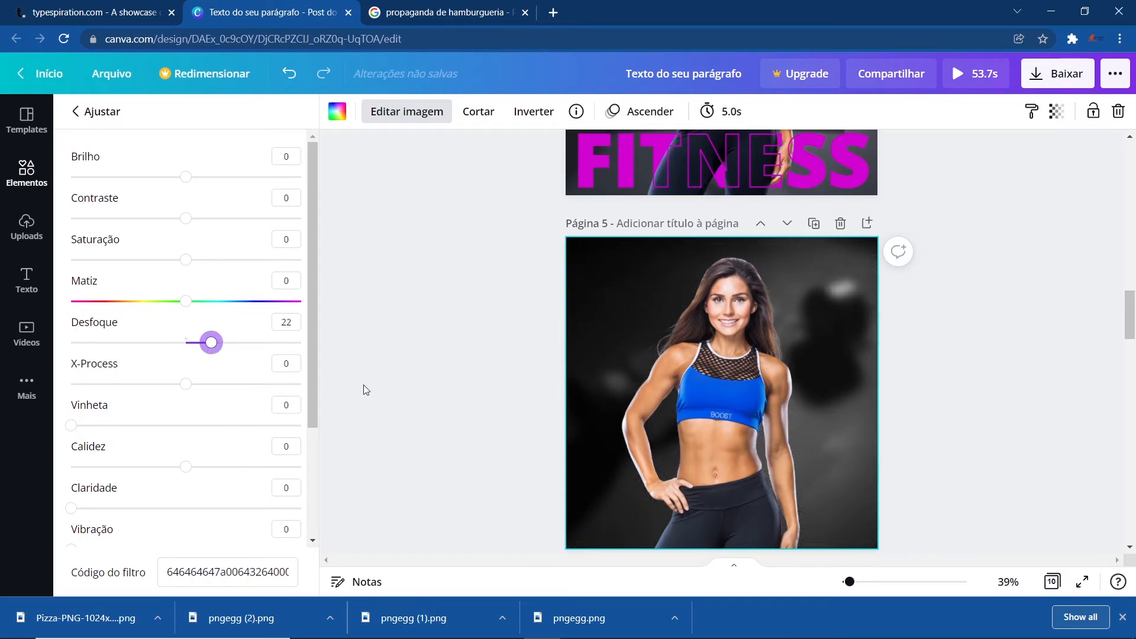
left_click(383, 399)
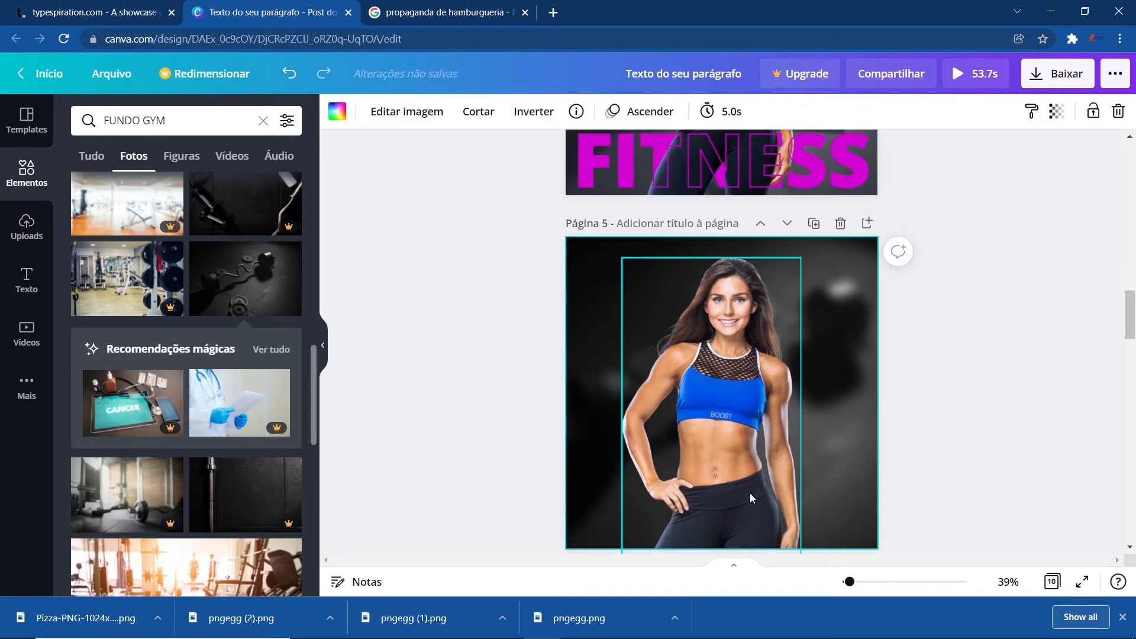
- Adjust the woman image to brightness -7, contrast 8 and saturation 6
left_click(733, 474)
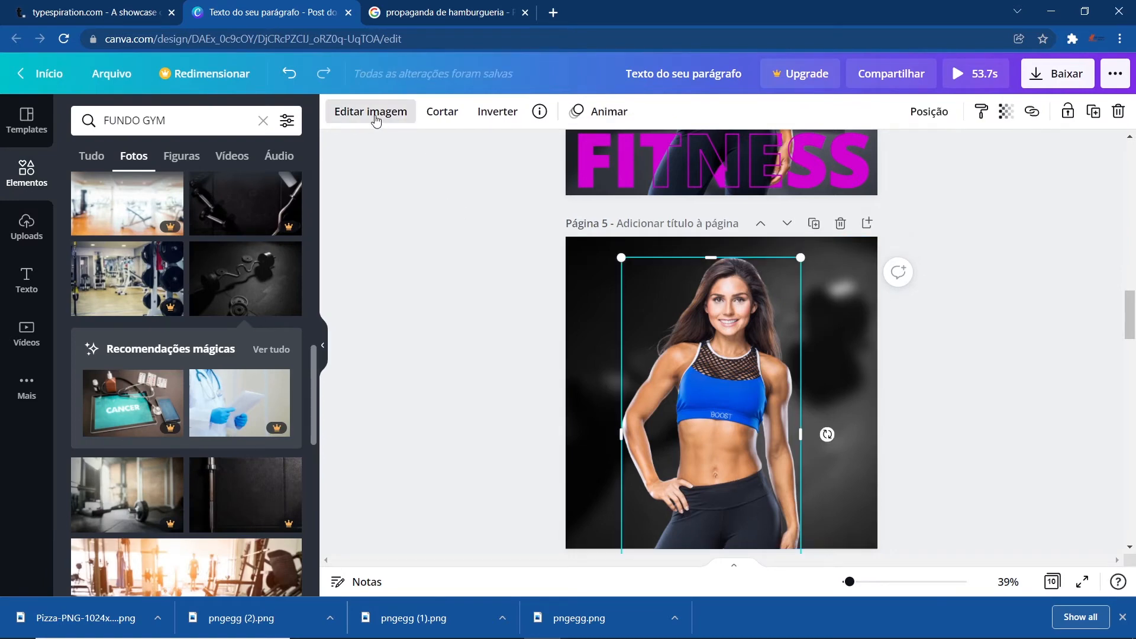
left_click(379, 116)
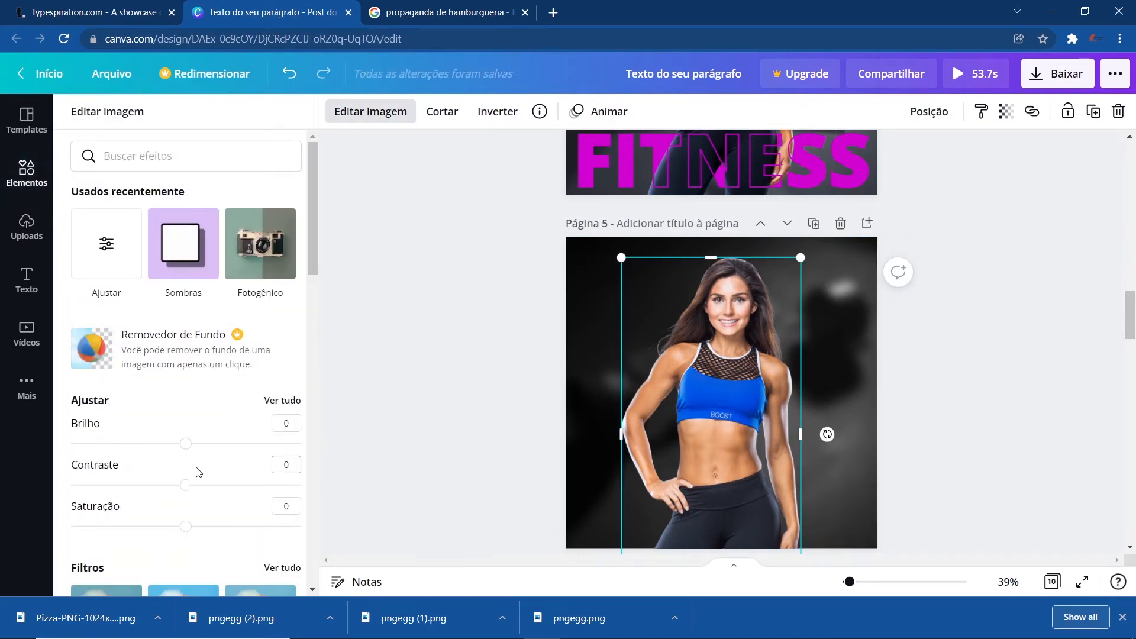
scroll(198, 471, "down", 1)
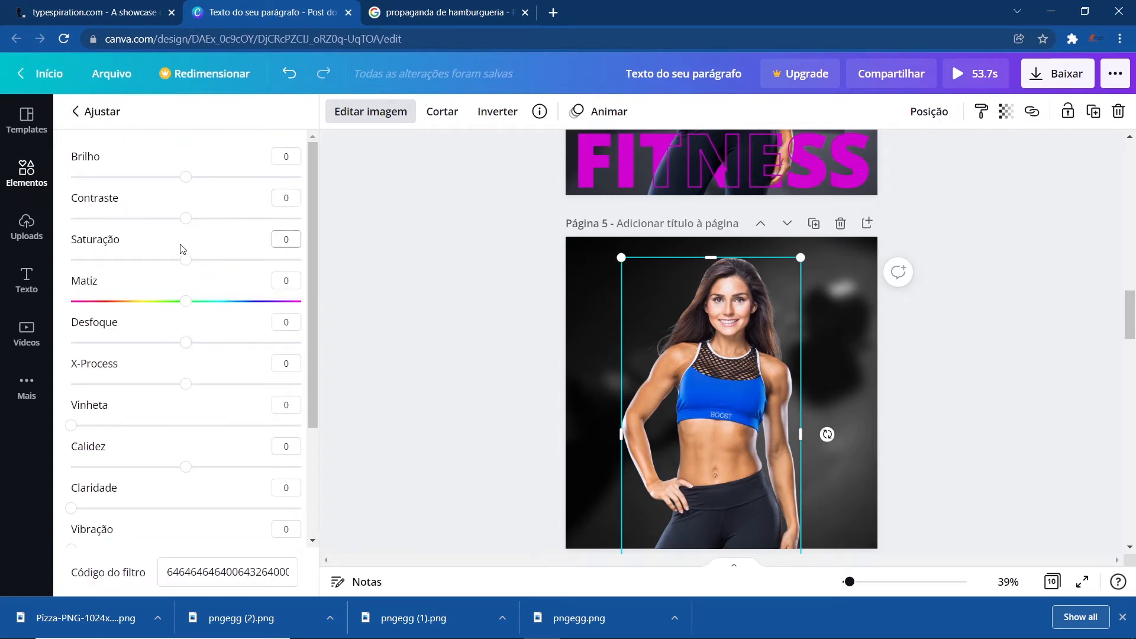
left_click_drag(185, 178, 179, 179)
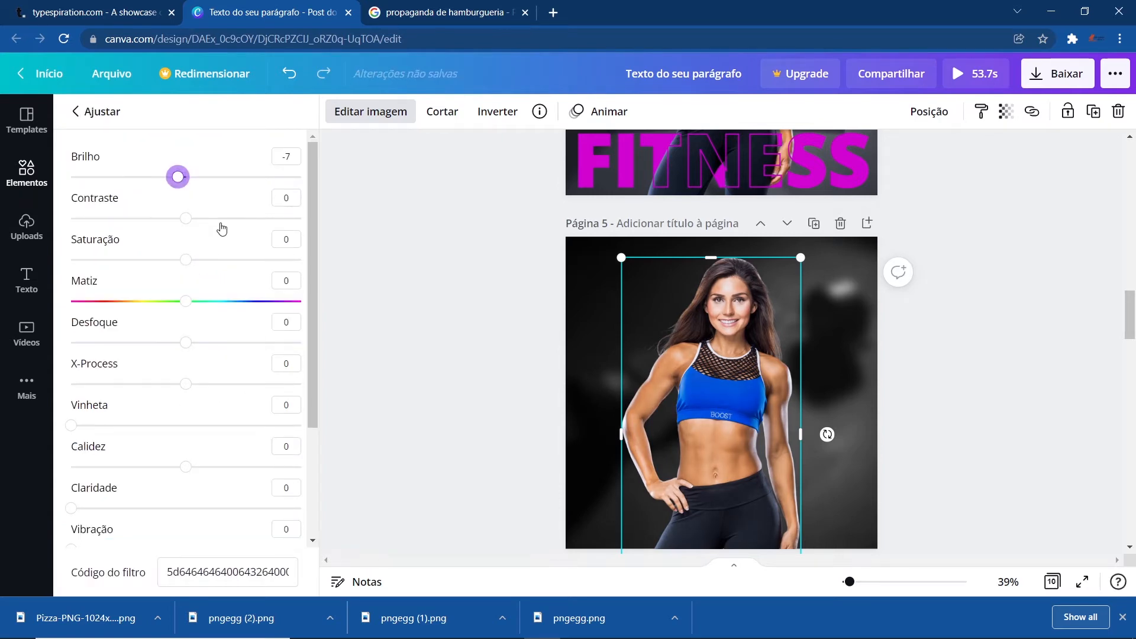
left_click_drag(193, 218, 195, 263)
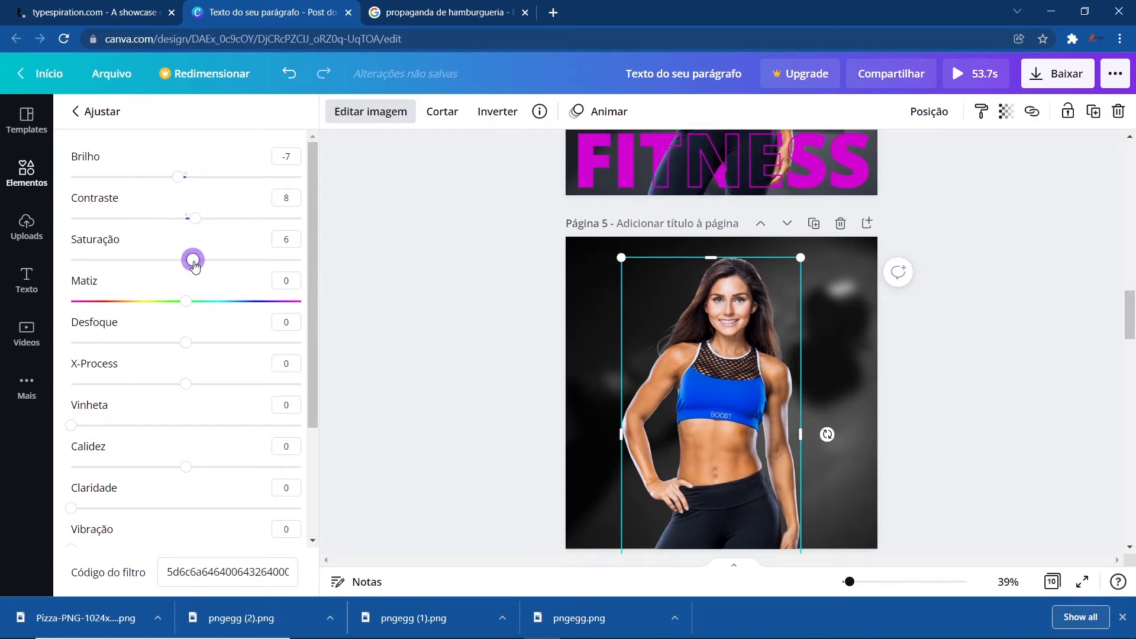
left_click(440, 404)
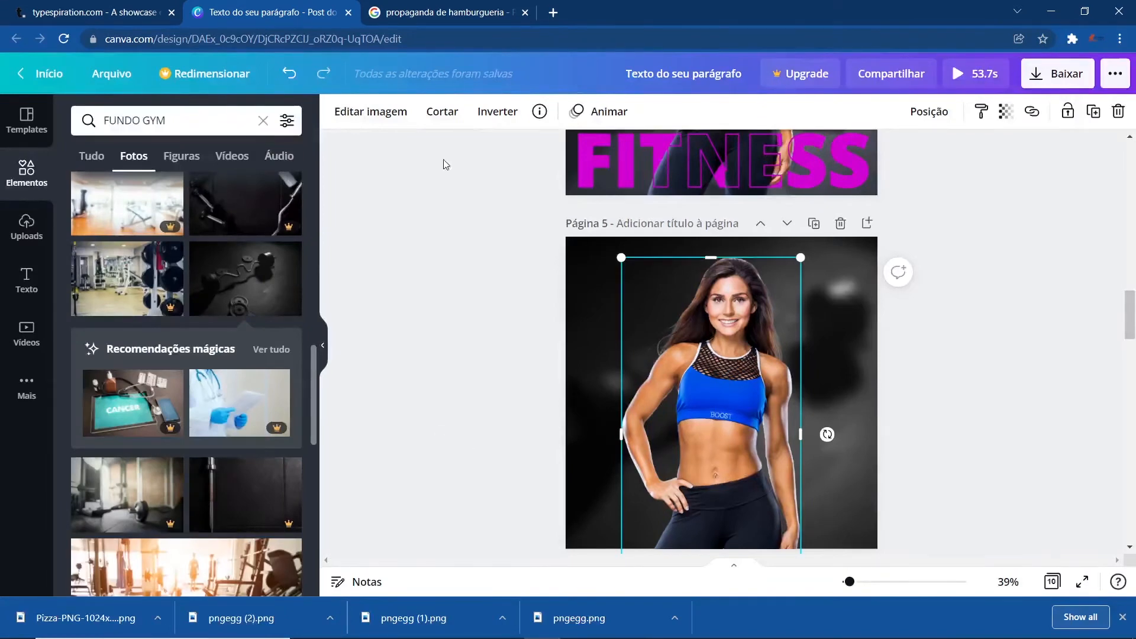
- Add a heading text reading FITNESS to page 5
left_click(538, 309)
left_click(28, 280)
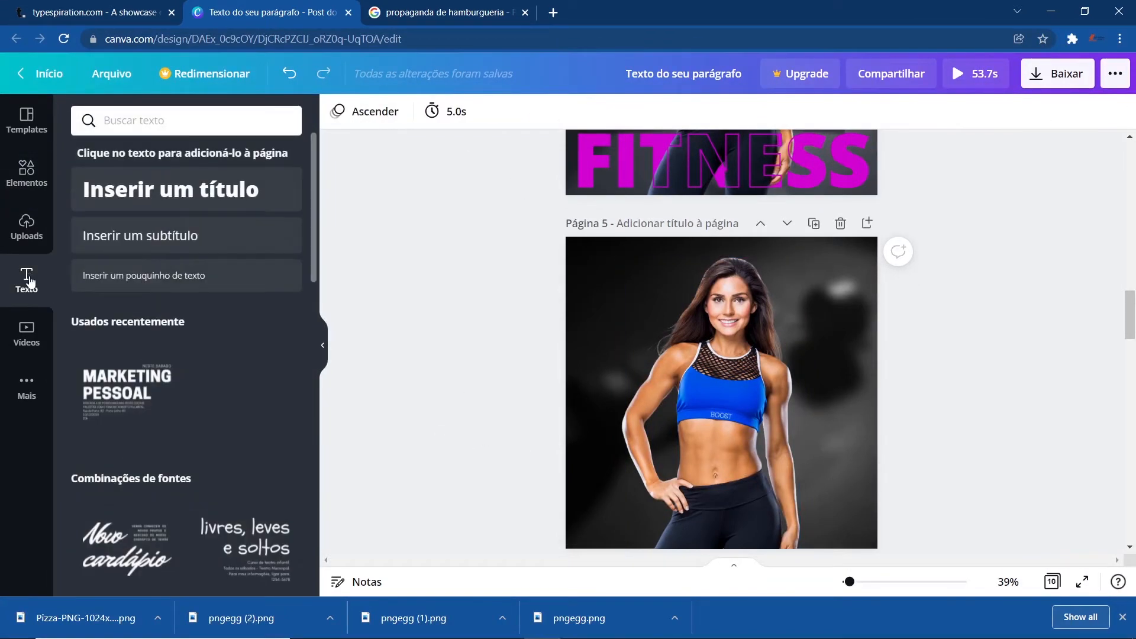
left_click(173, 190)
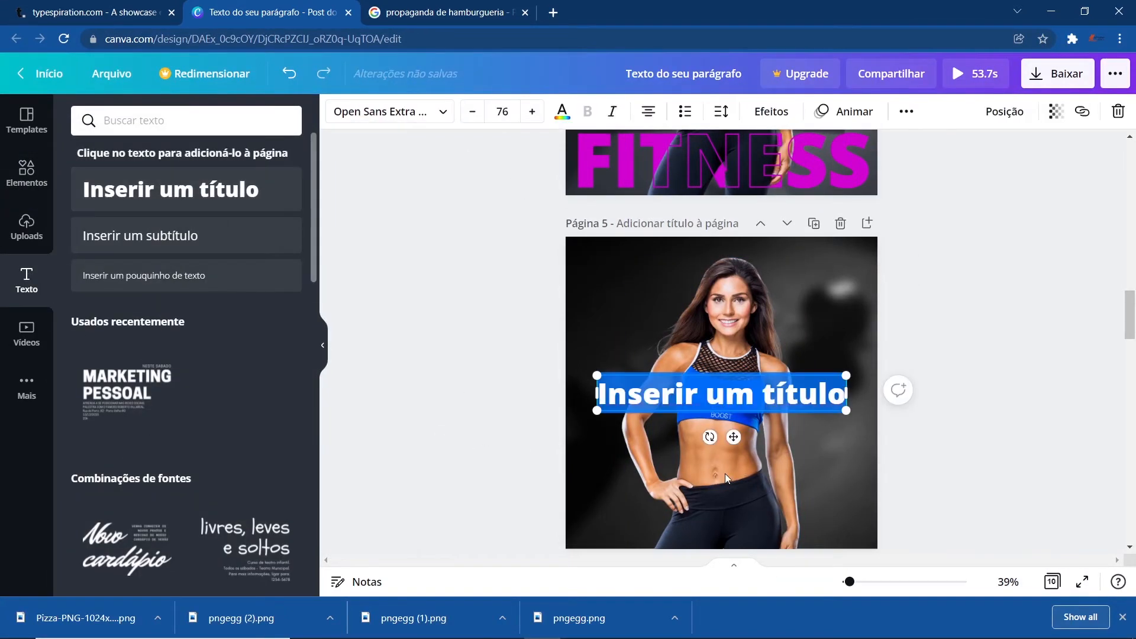
type("FITNESS")
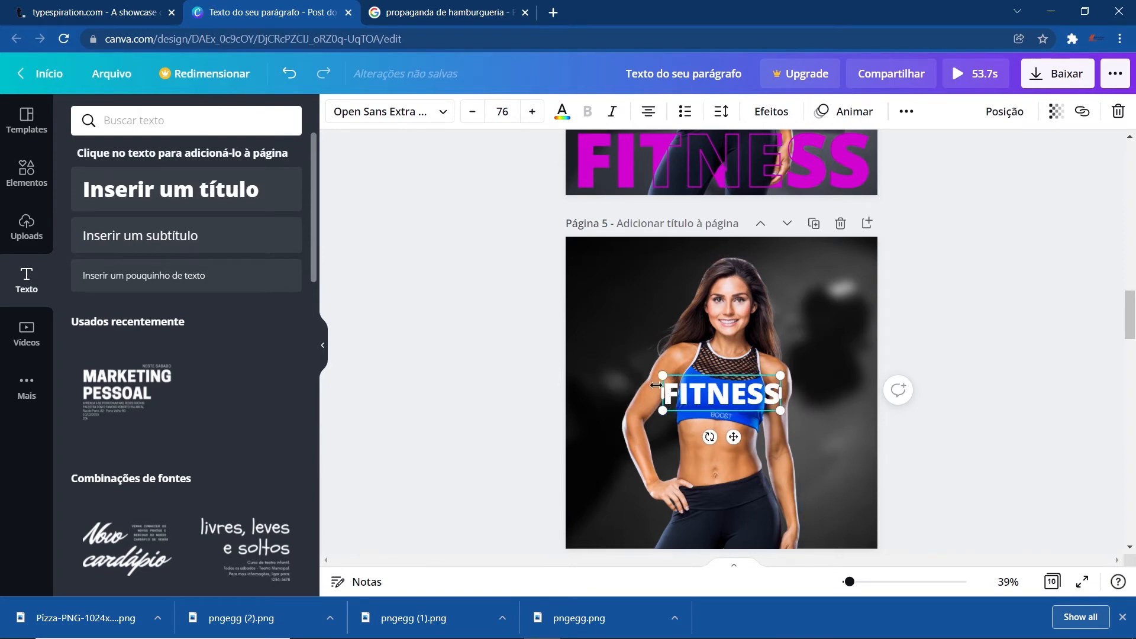
- Enlarge the FITNESS text to size 191 and place it across the lower part of page 5
left_click_drag(662, 370, 577, 350)
left_click_drag(780, 410, 864, 432)
left_click_drag(768, 345, 768, 424)
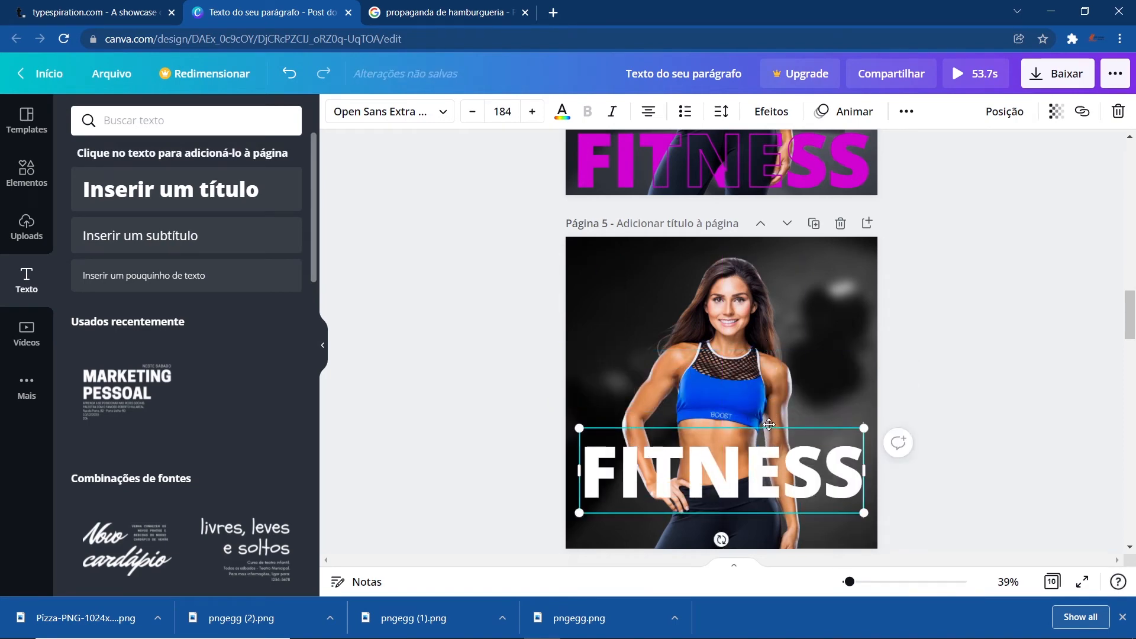
left_click_drag(863, 434, 877, 414)
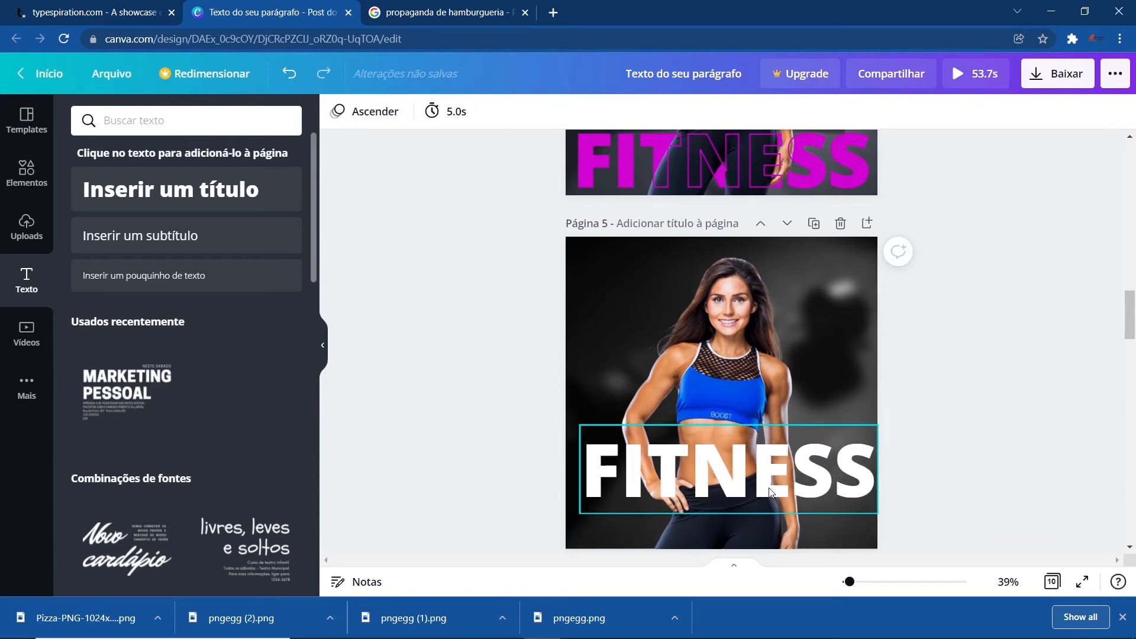
left_click_drag(768, 488, 761, 488)
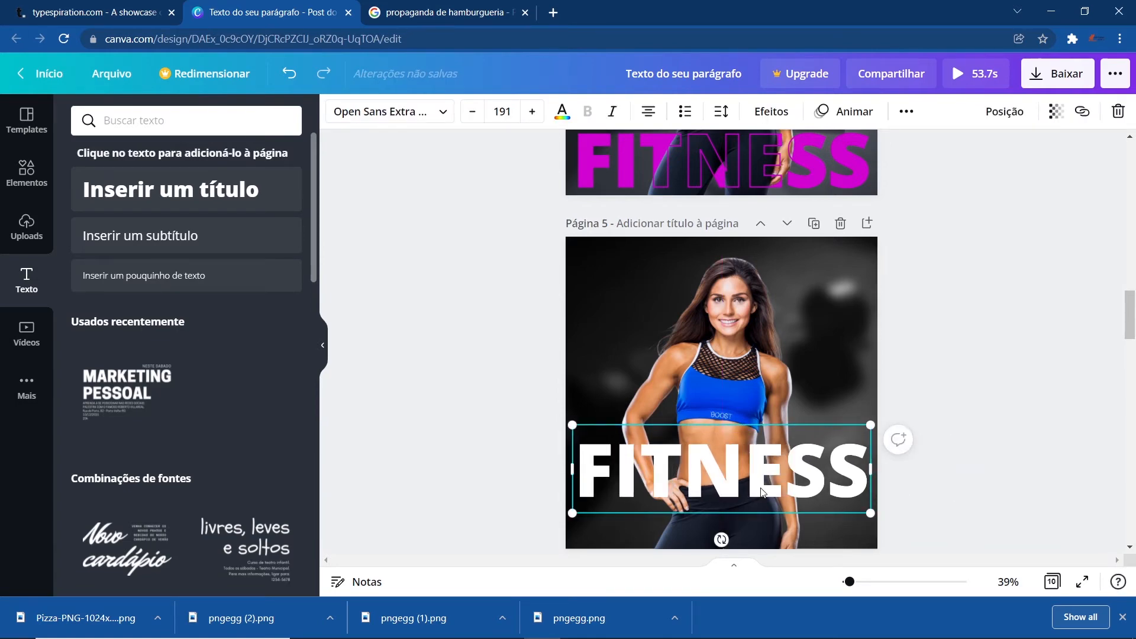
- Duplicate the FITNESS text, allowing clipboard access for the site
right_click(734, 486)
left_click(765, 336)
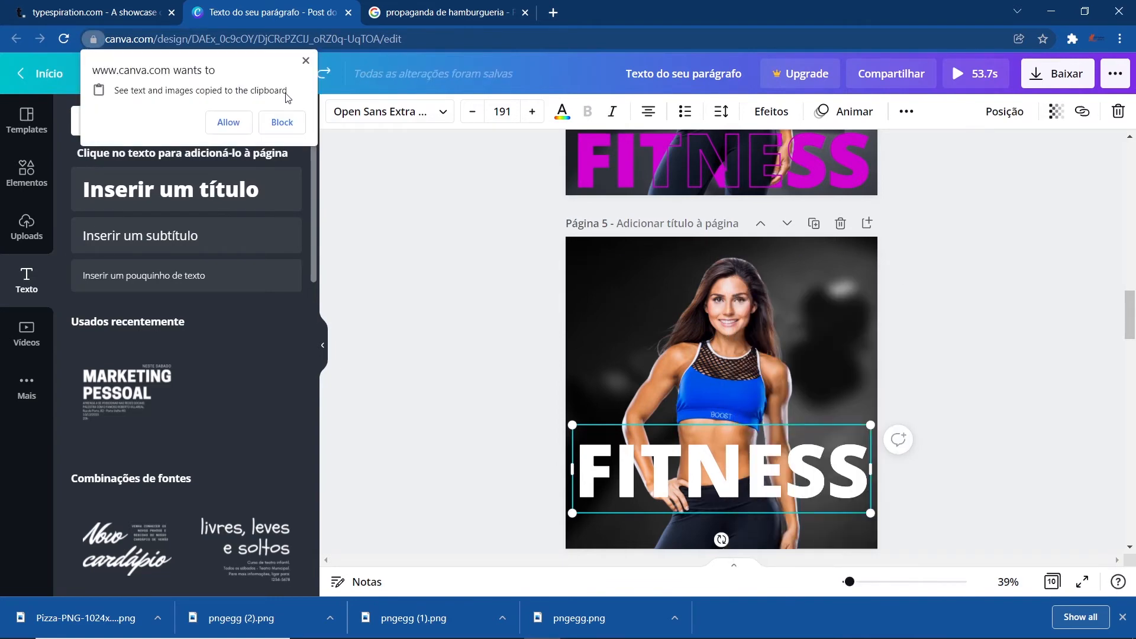
left_click(228, 122)
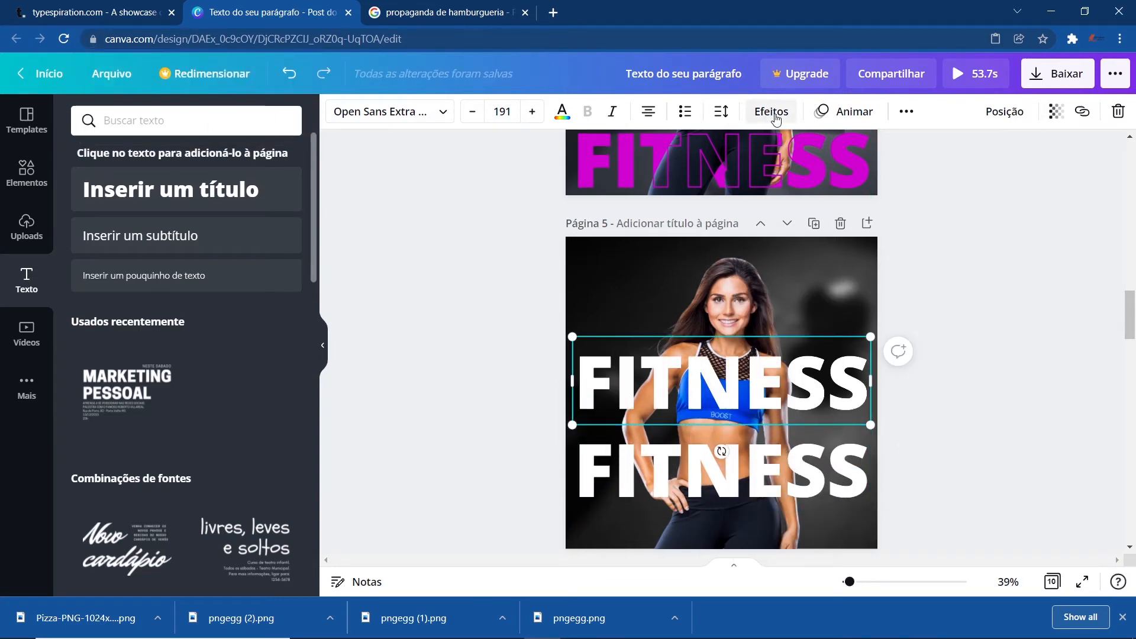
- Apply the Vazado (hollow) effect to the upper FITNESS copy with thickness 20
left_click(771, 111)
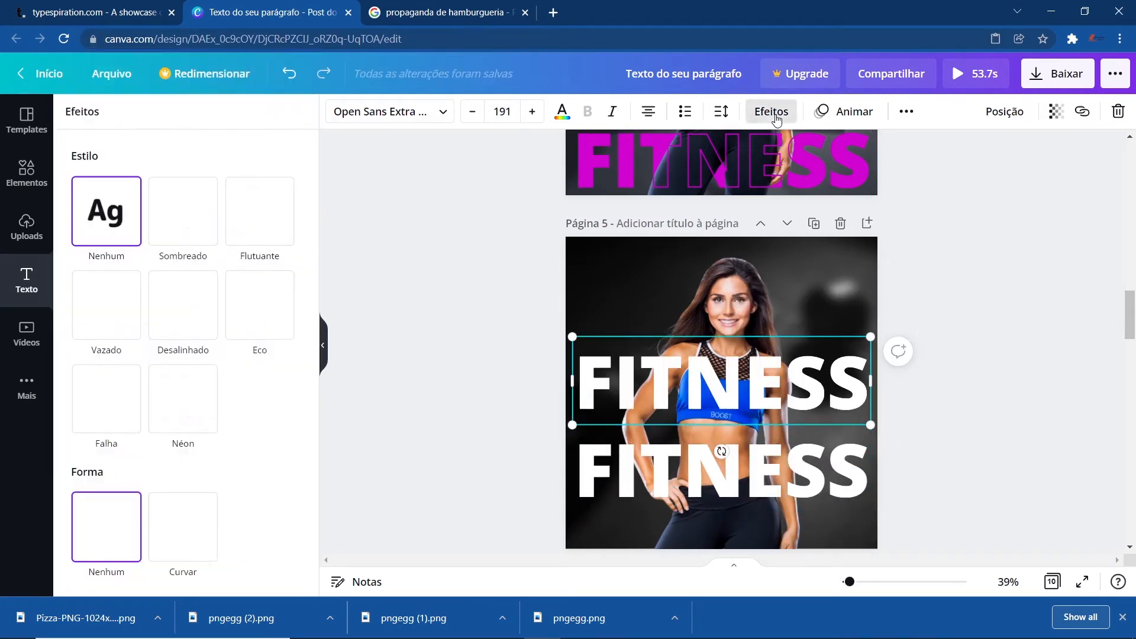
left_click(133, 300)
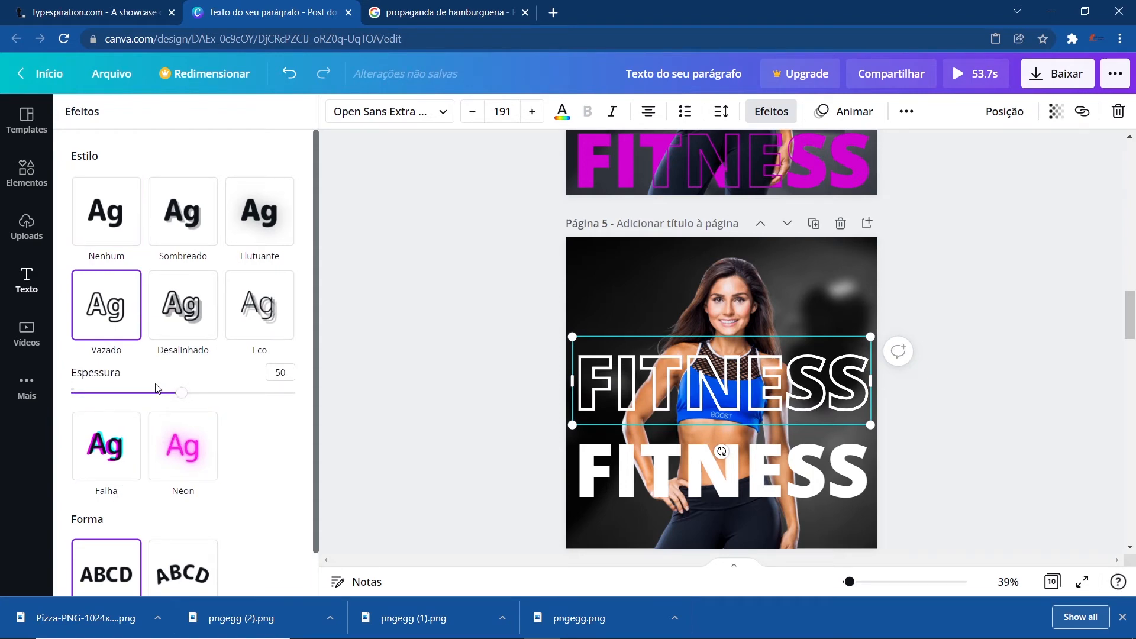
left_click_drag(132, 394, 120, 394)
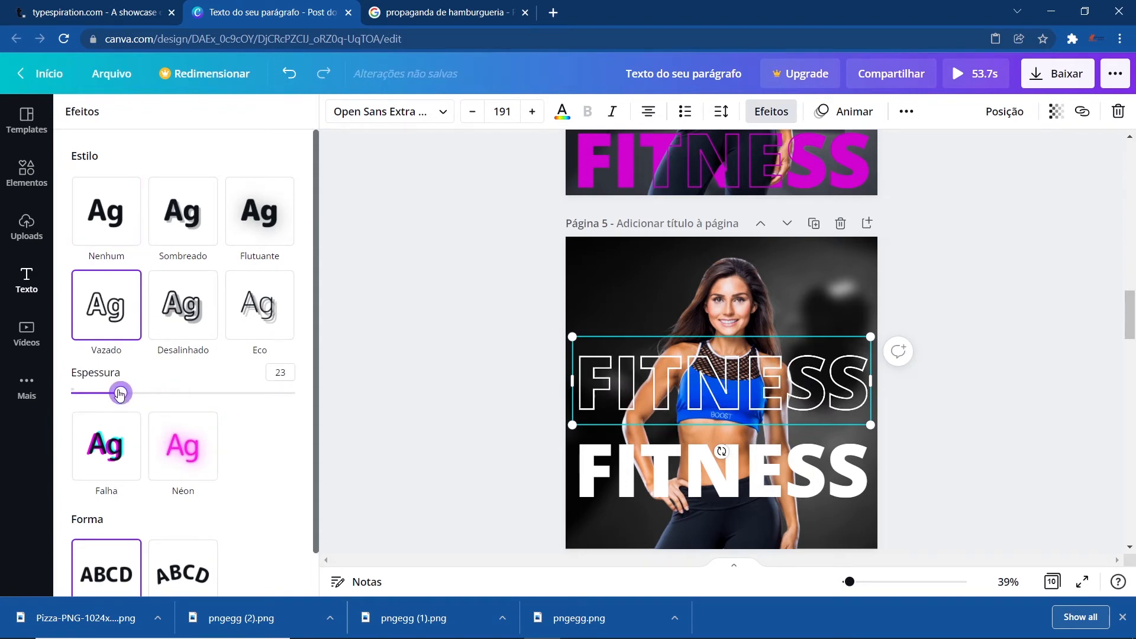
- Send the solid FITNESS text to the back behind the woman and move the hollow copy over it
right_click(676, 466)
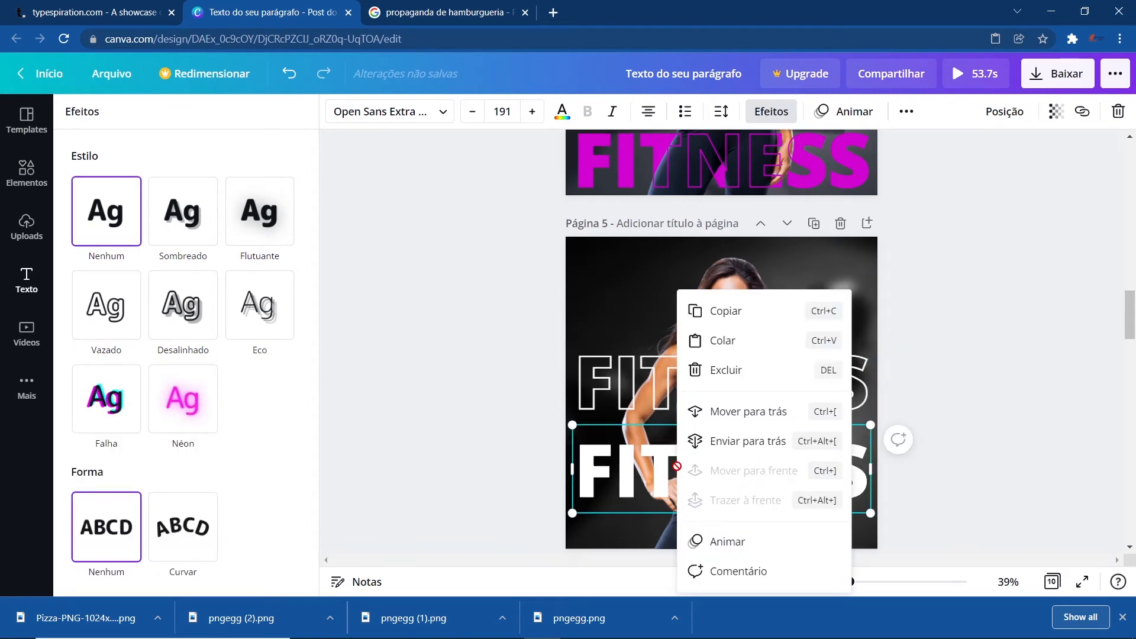
left_click(772, 443)
left_click_drag(774, 394, 772, 467)
left_click(922, 385)
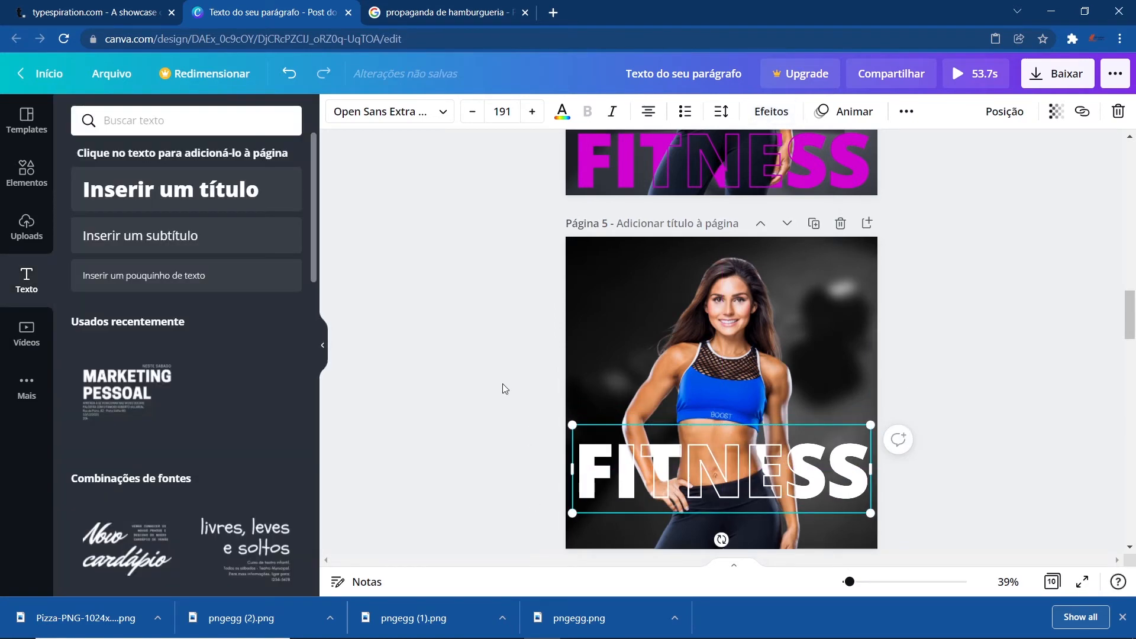
- Color both FITNESS texts pink, picking the swatch from the palettes found by searching AZUL
left_click(580, 480)
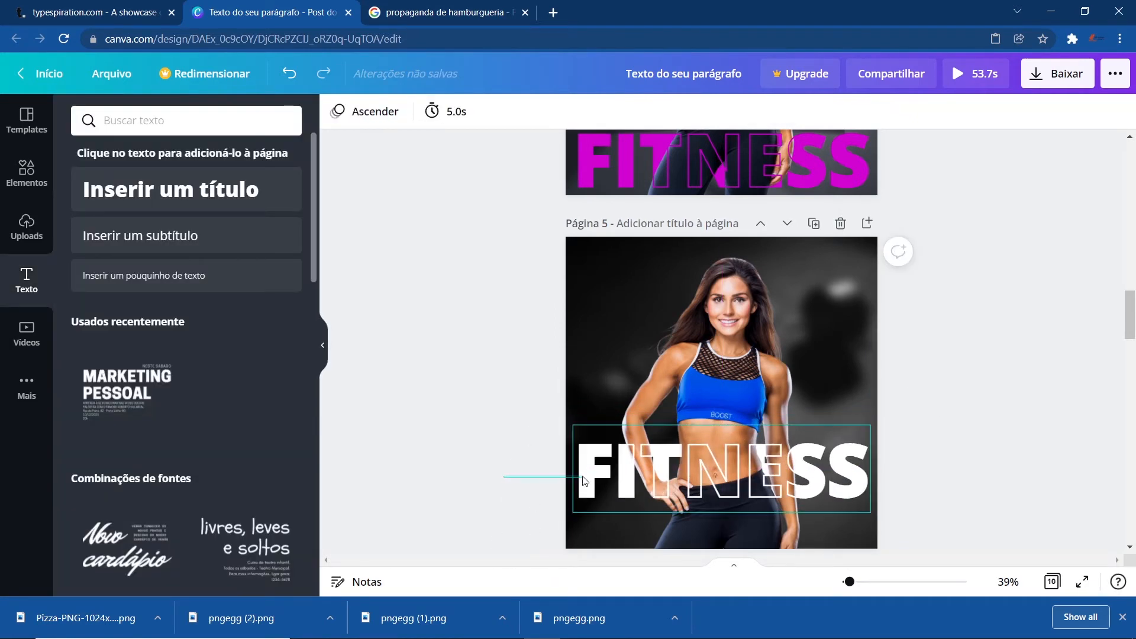
left_click(562, 112)
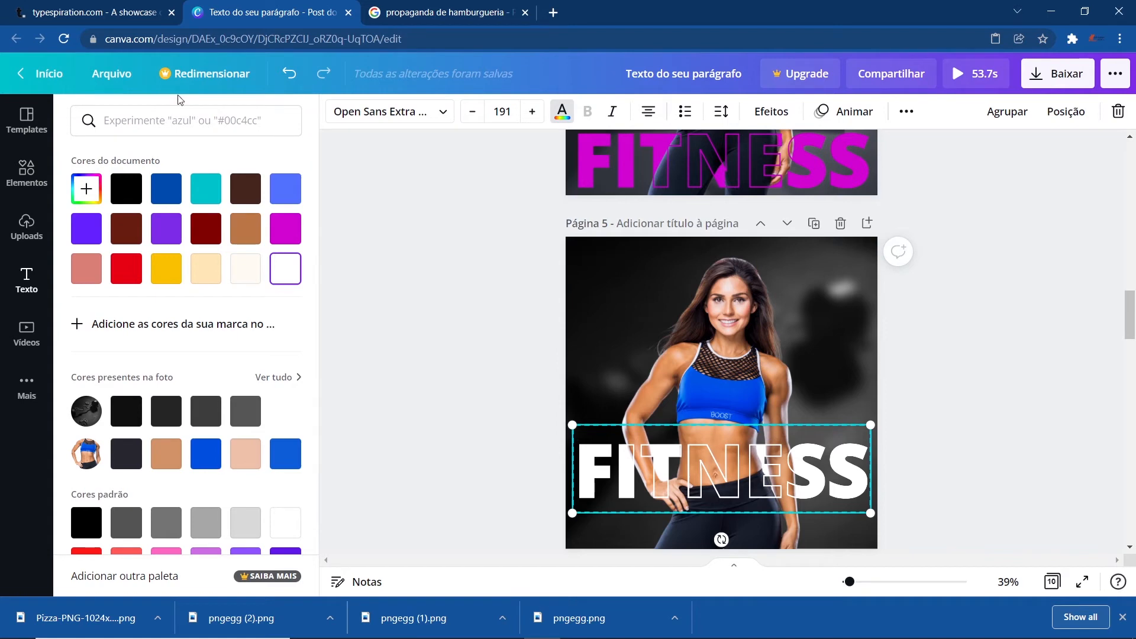
left_click(182, 118)
type("AZUL")
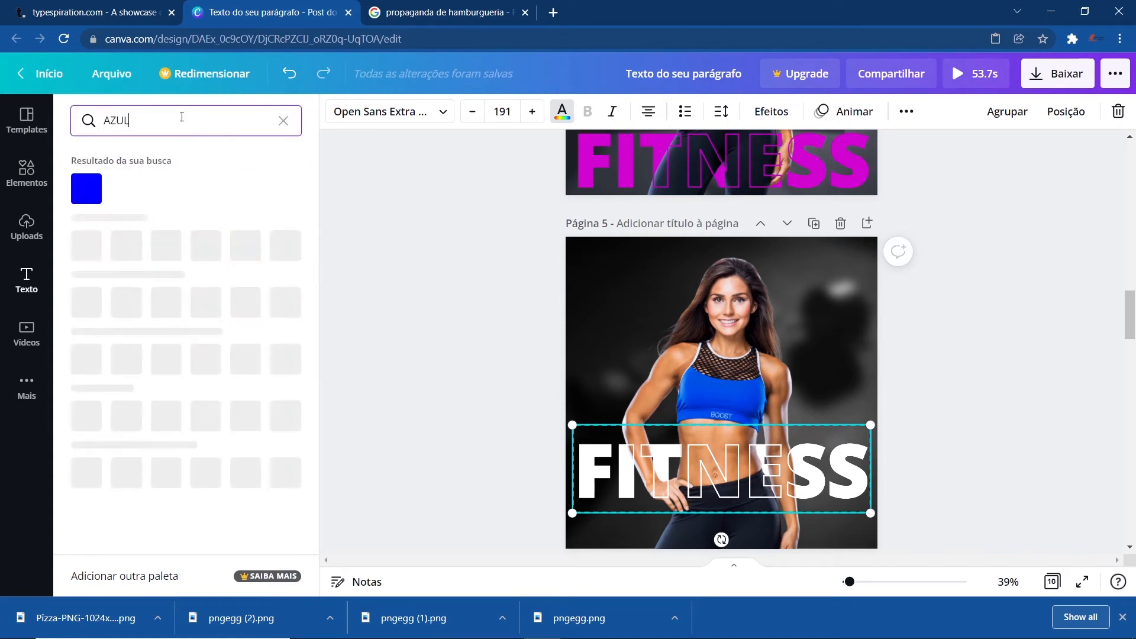
scroll(201, 355, "down", 5)
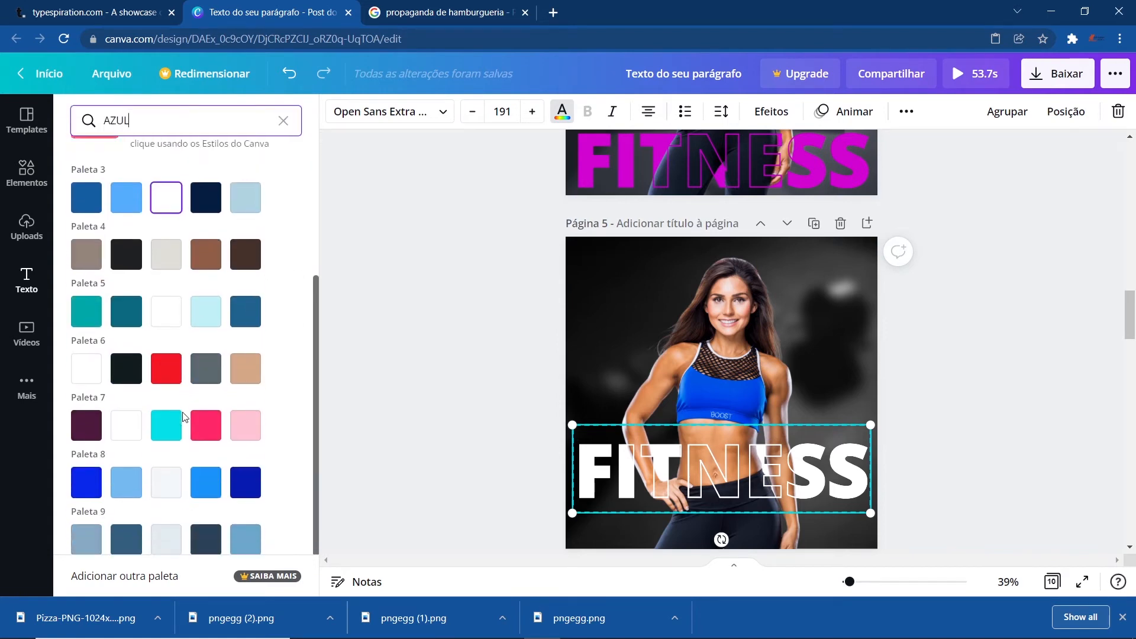
left_click(204, 370)
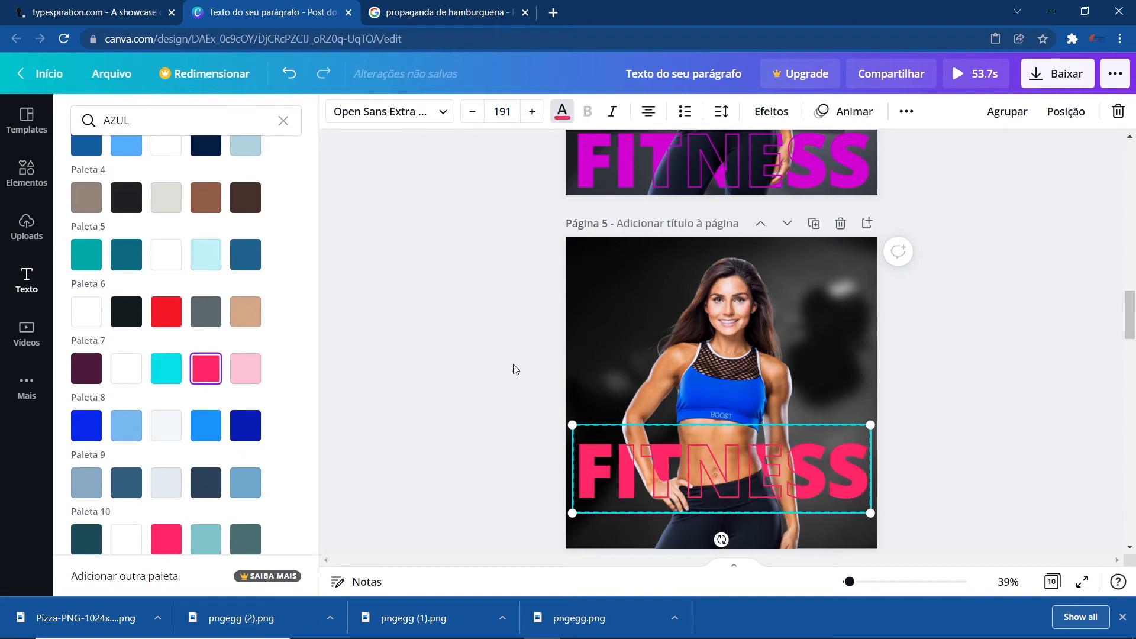
left_click(491, 356)
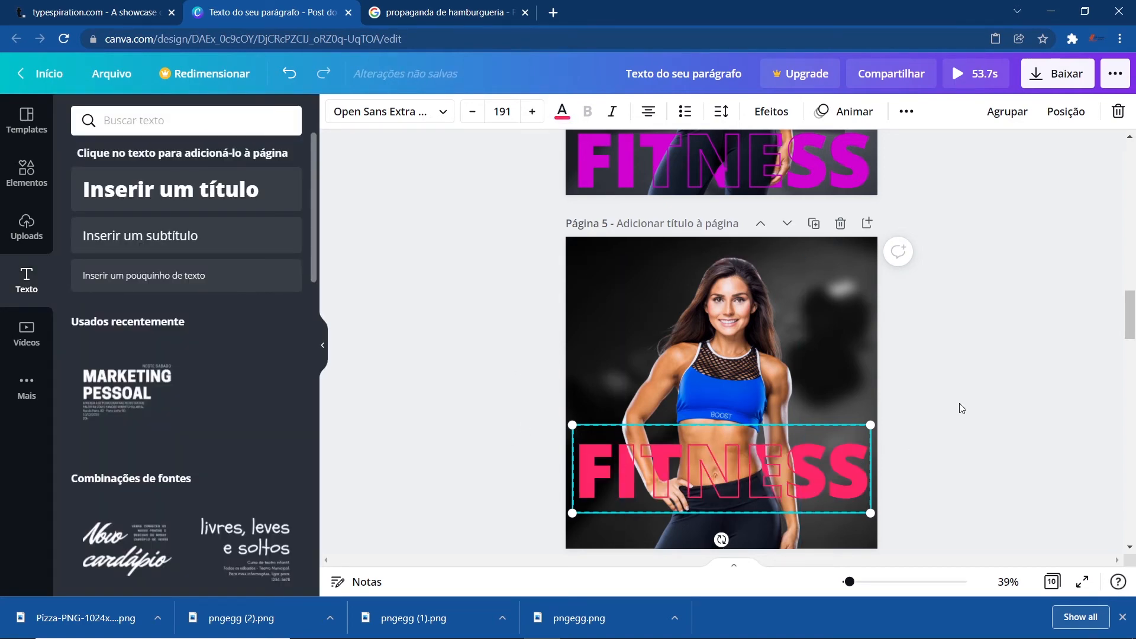
- Copy the light photo frame from page 4 onto page 5
scroll(798, 403, "up", 6)
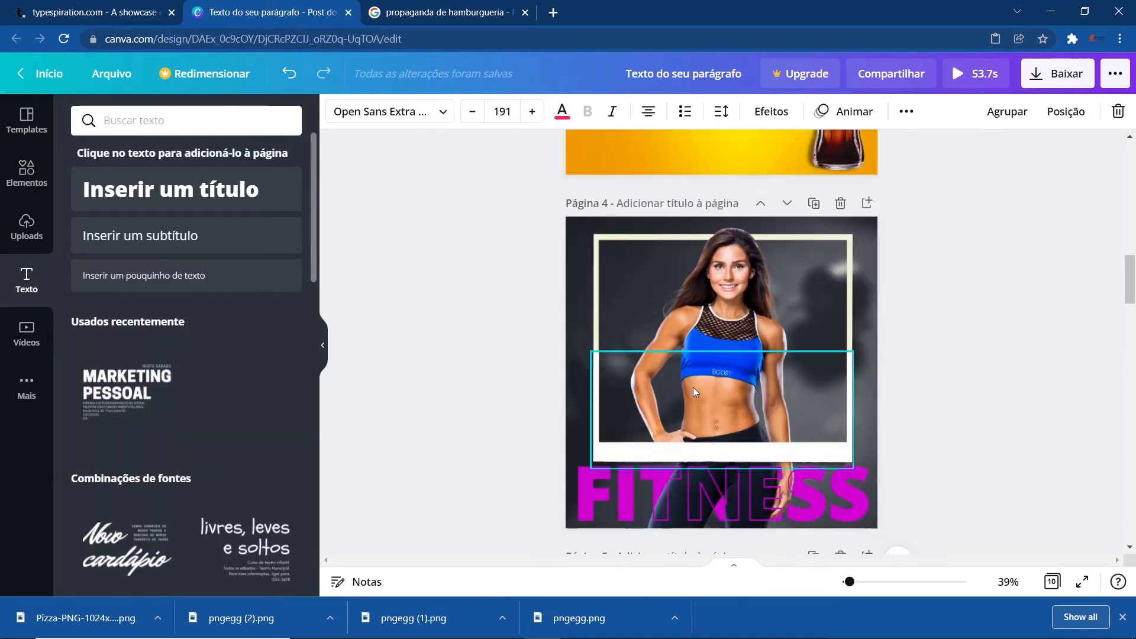
left_click(613, 281)
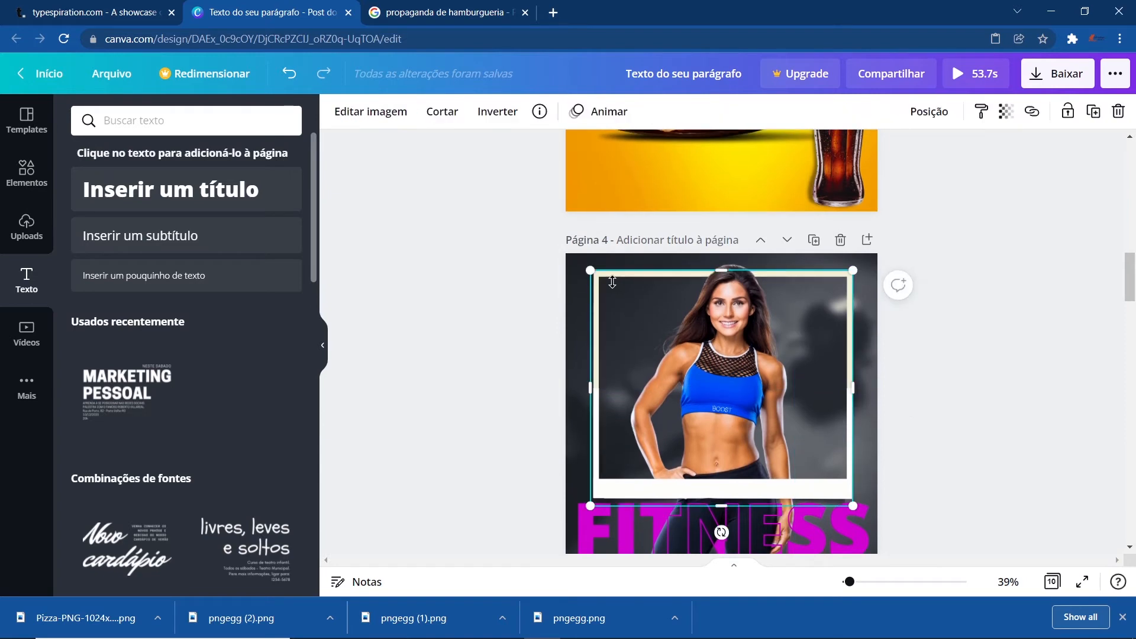
scroll(612, 282, "down", 5)
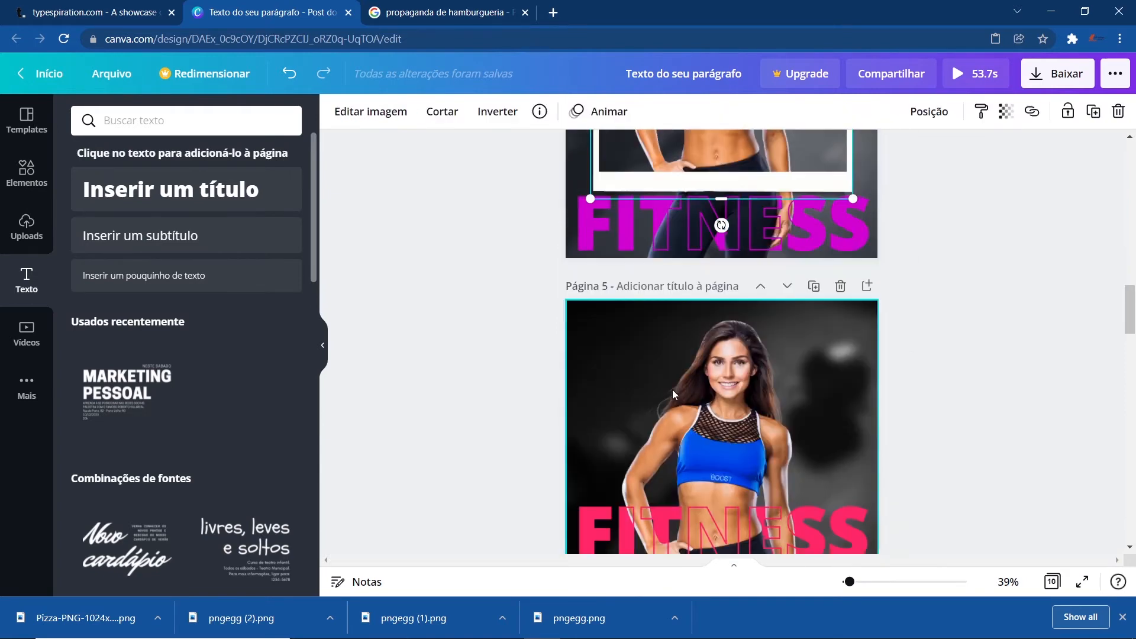
left_click(596, 307)
left_click(596, 308)
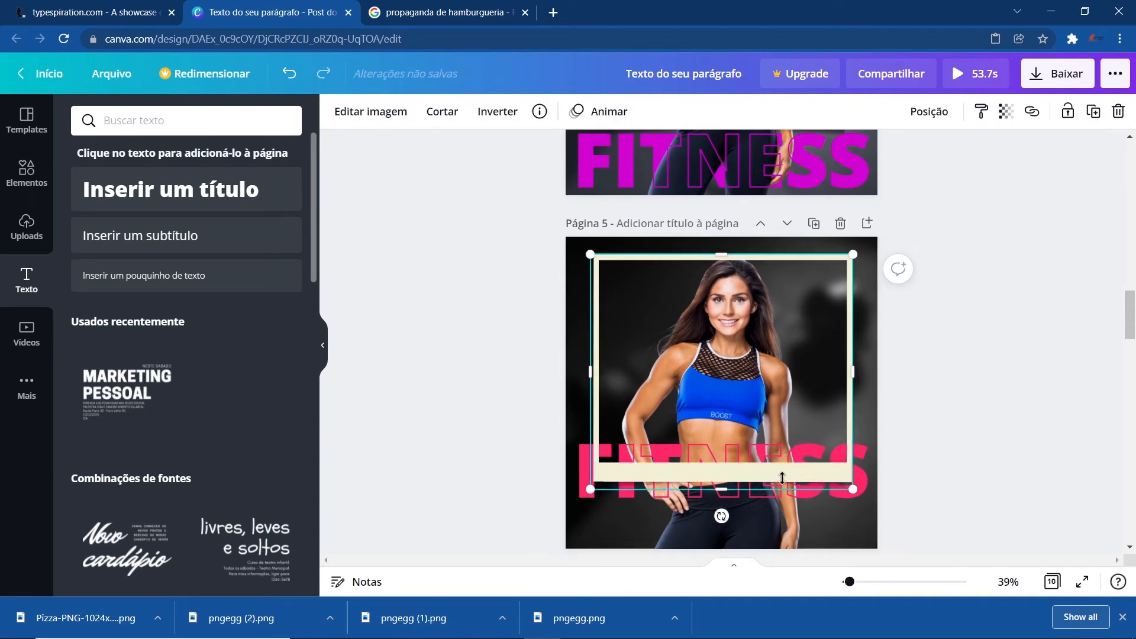
- Shrink the frame and center it over the woman's upper body on page 5
left_click_drag(854, 490, 807, 447)
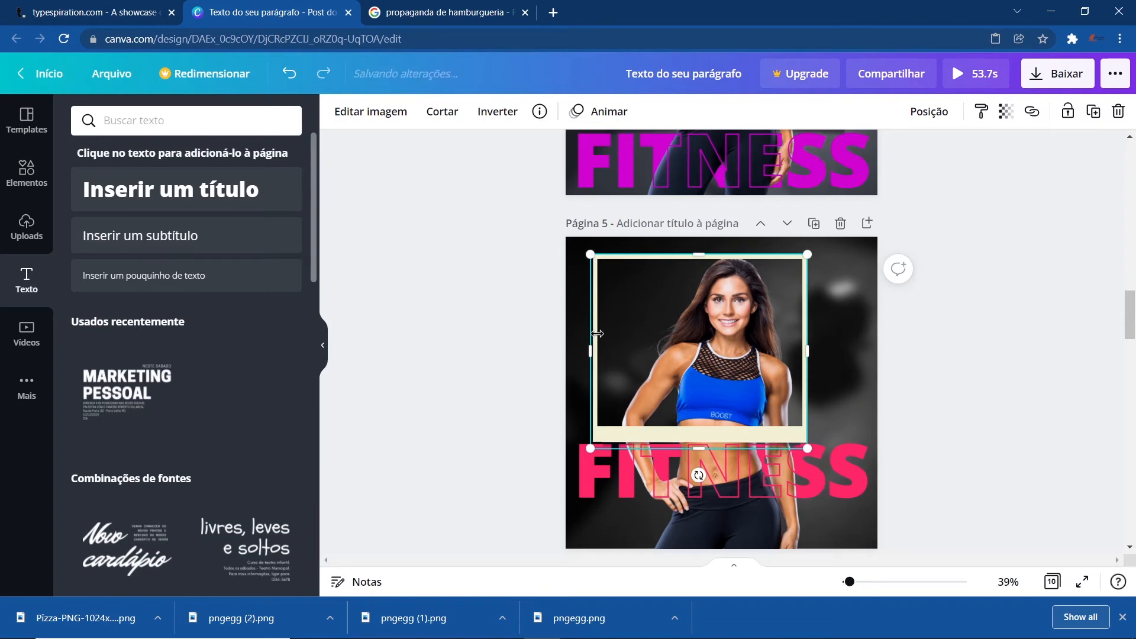
mouse_move(669, 340)
left_mouse_down()
mouse_move(710, 329)
mouse_move(687, 329)
mouse_move(690, 348)
left_mouse_up()
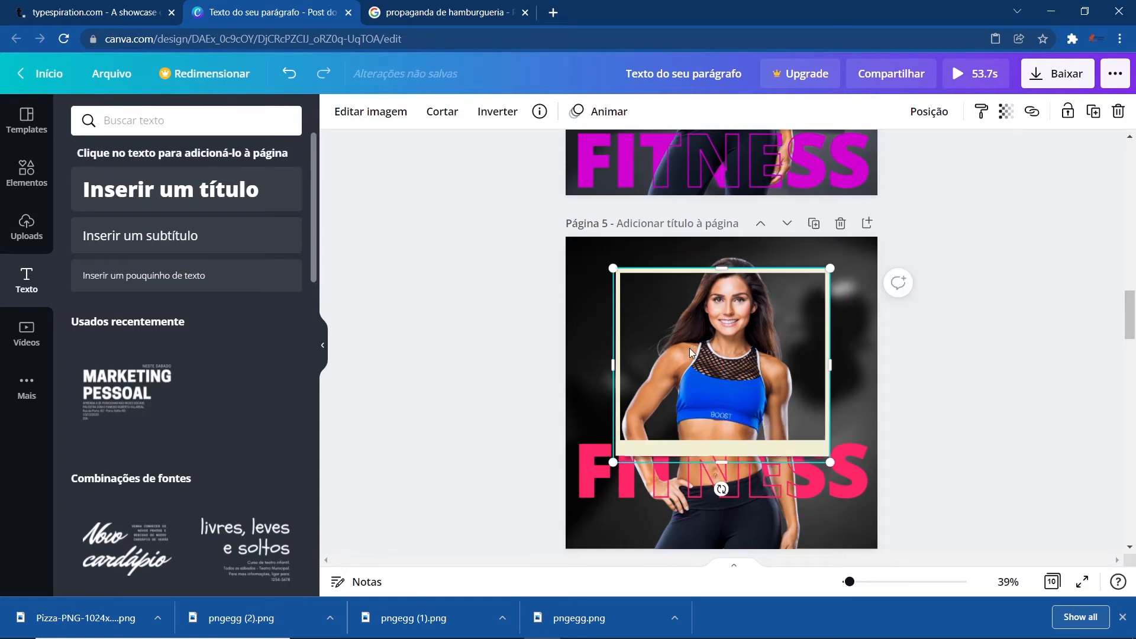
- Rearrange the layer order so the frame sits between the background and a pasted copy of the woman image
right_click(690, 348)
left_click(719, 358)
right_click(622, 313)
left_click(659, 228)
right_click(625, 314)
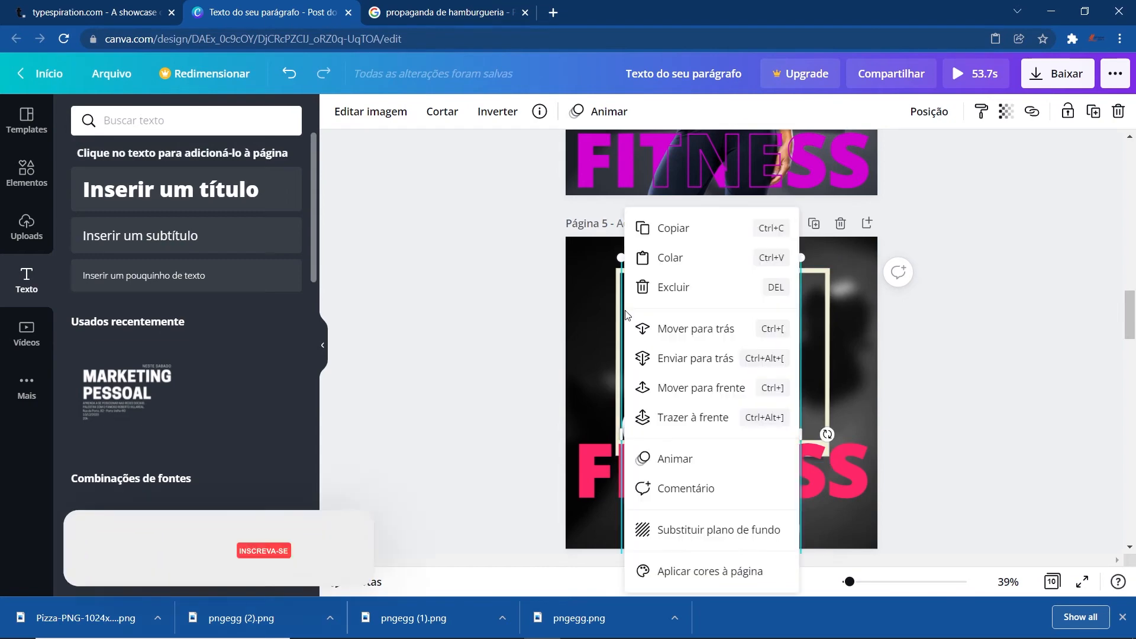
left_click(683, 259)
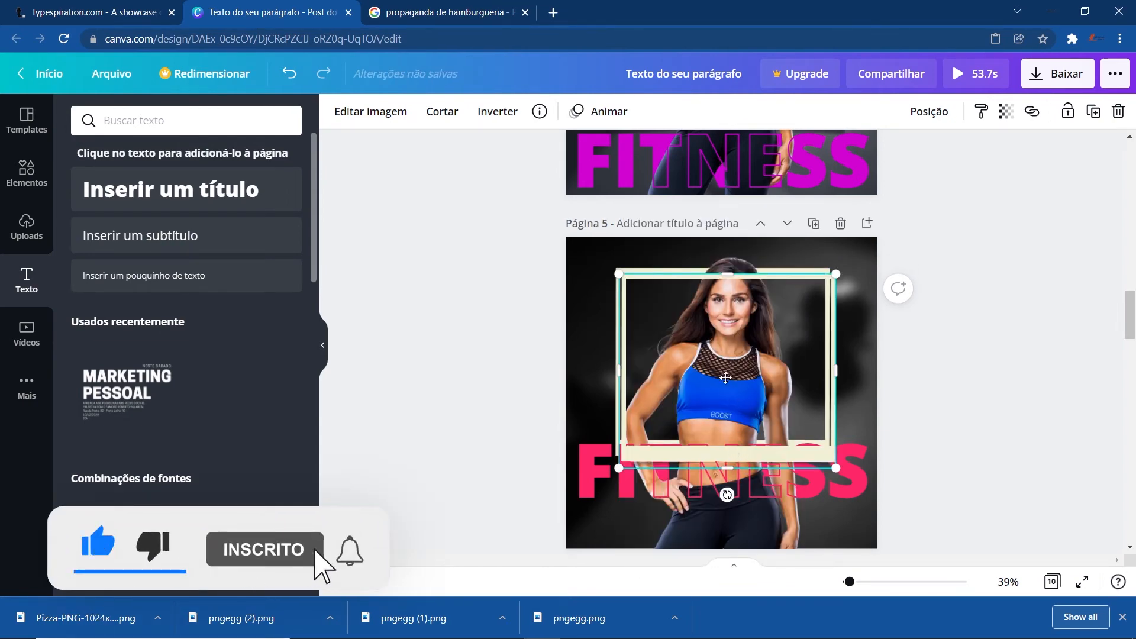
left_click_drag(735, 395, 729, 387)
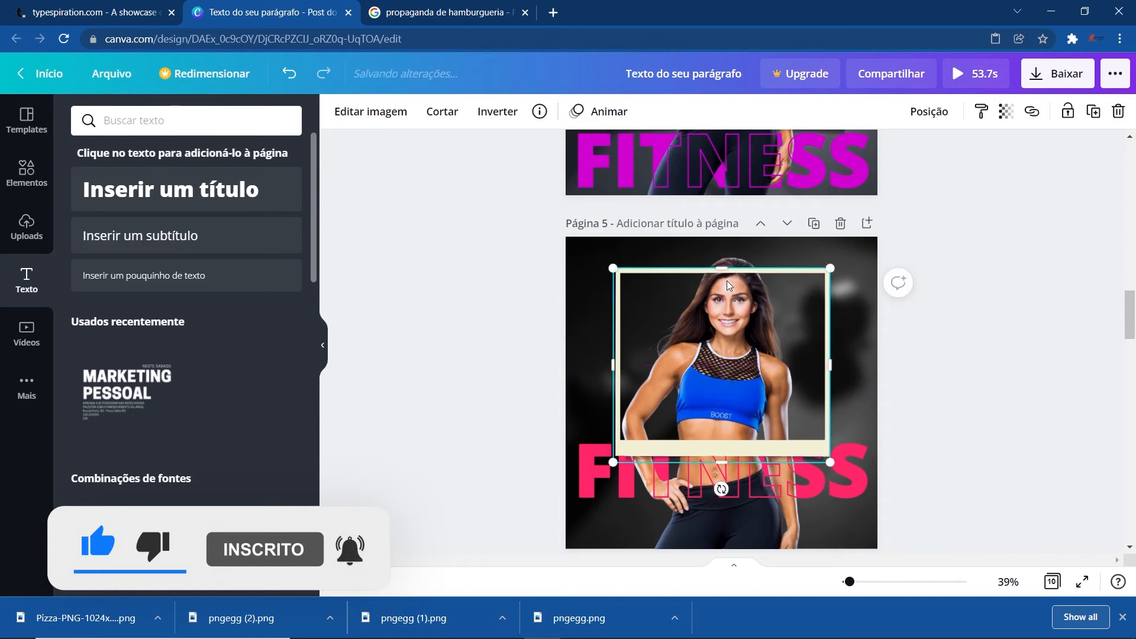
- Crop the top of the front woman image down to the frame's upper edge so her head overlaps it
left_click_drag(718, 270, 715, 317)
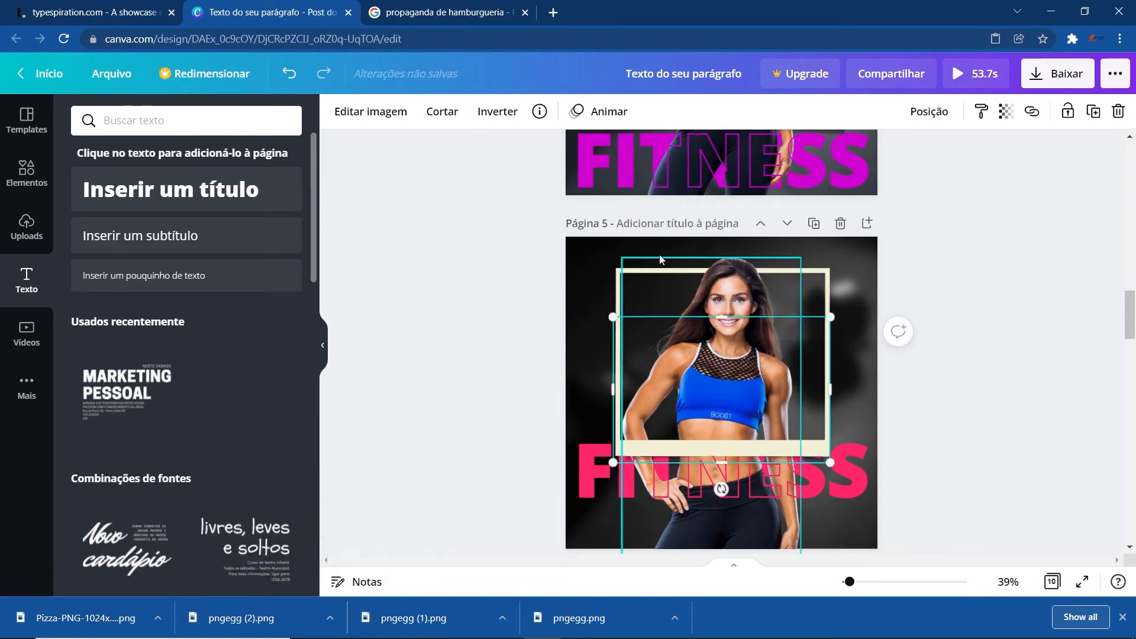
left_click(472, 282)
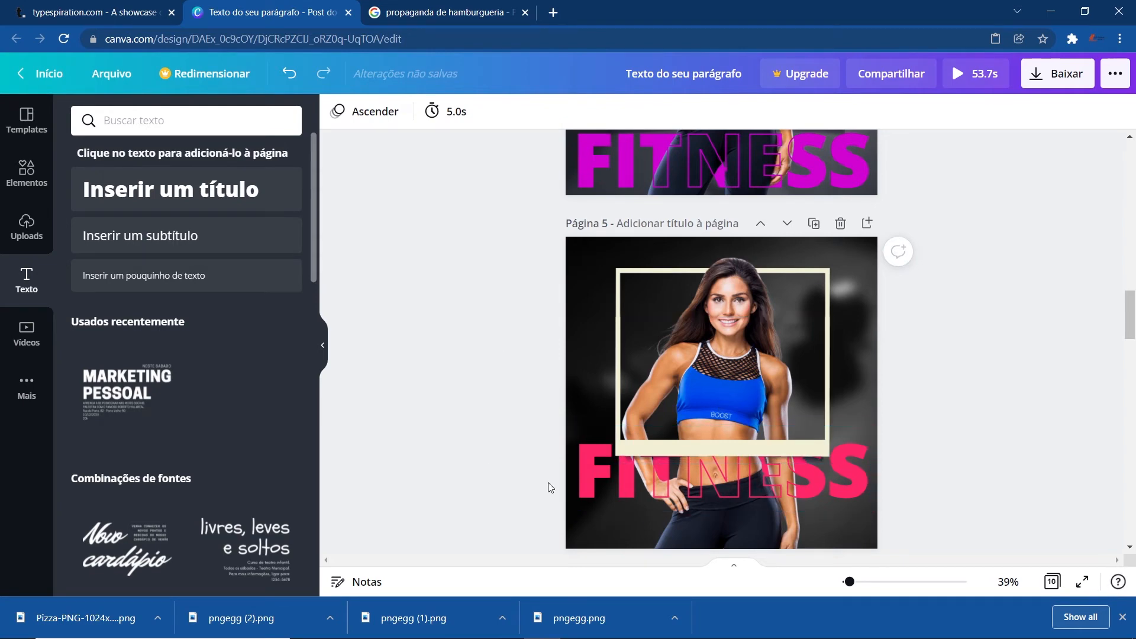
- Move the FITNESS text slightly lower on page 5
left_click_drag(585, 482, 587, 503)
left_click(510, 405)
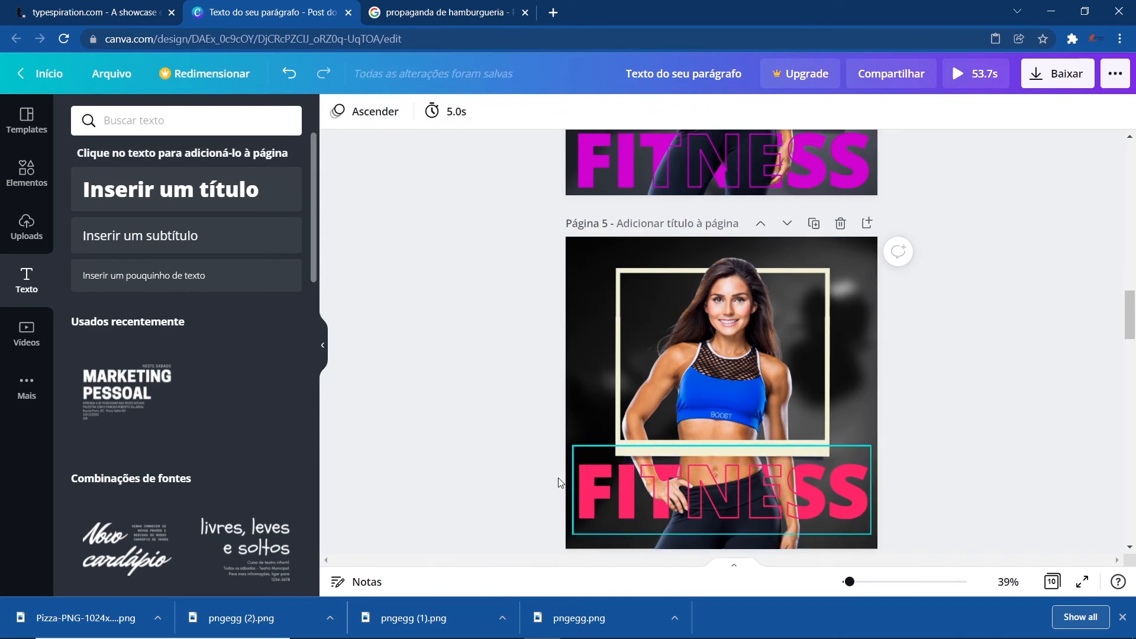
- Add a new blank page after page 6
scroll(552, 432, "down", 5)
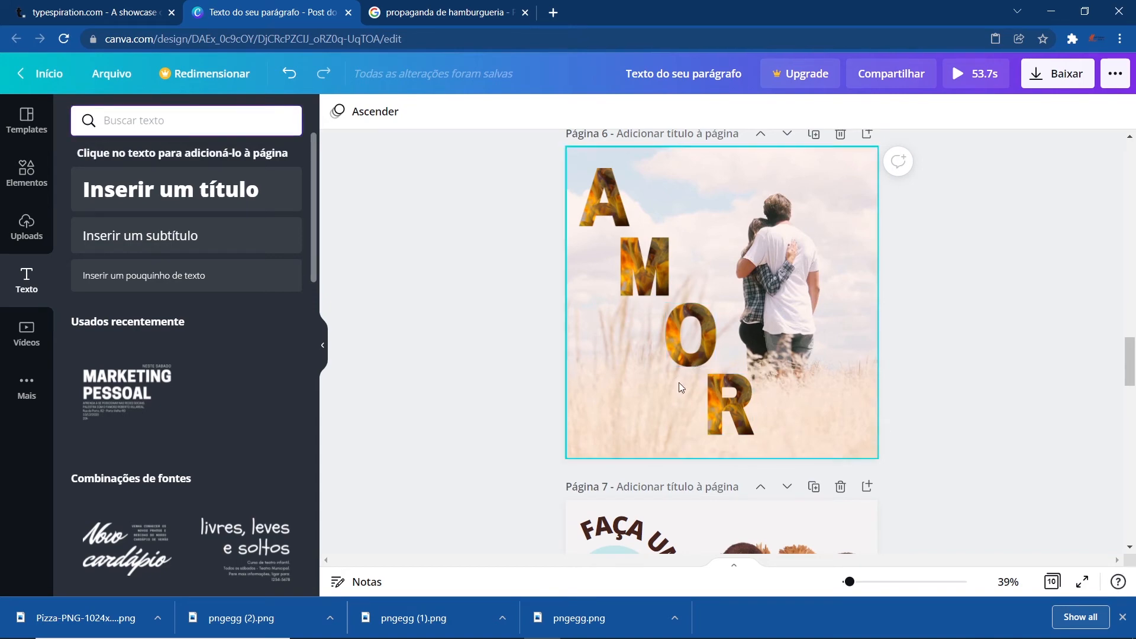
left_click(867, 135)
- Search the elements library for LETTER FRAME A
type("LETRA")
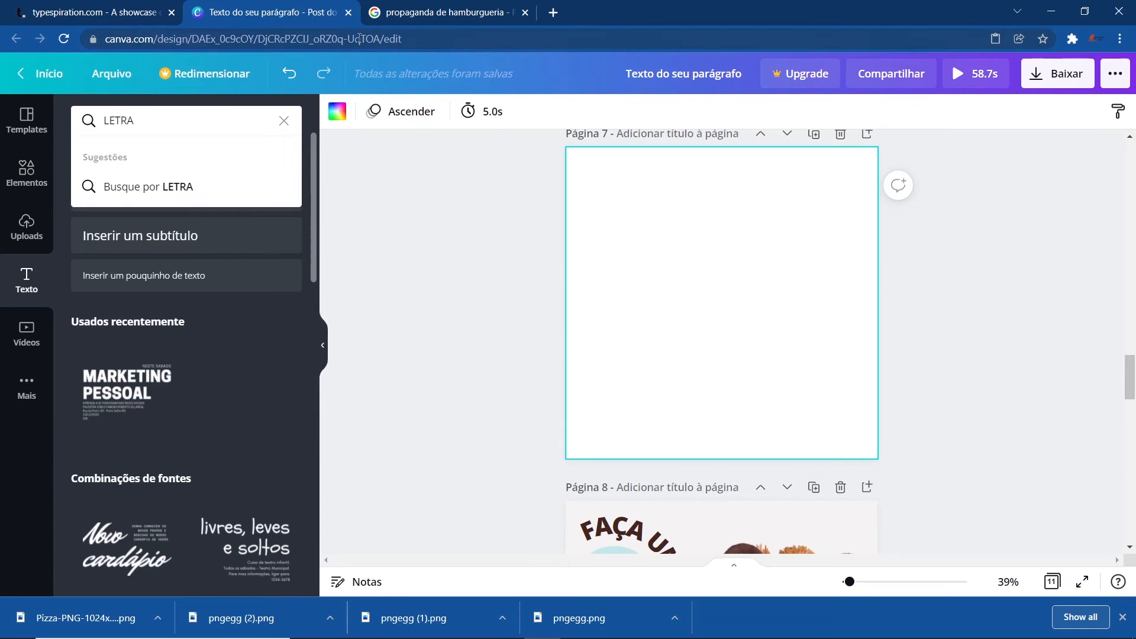
left_click(15, 177)
type("LETTER FRAME")
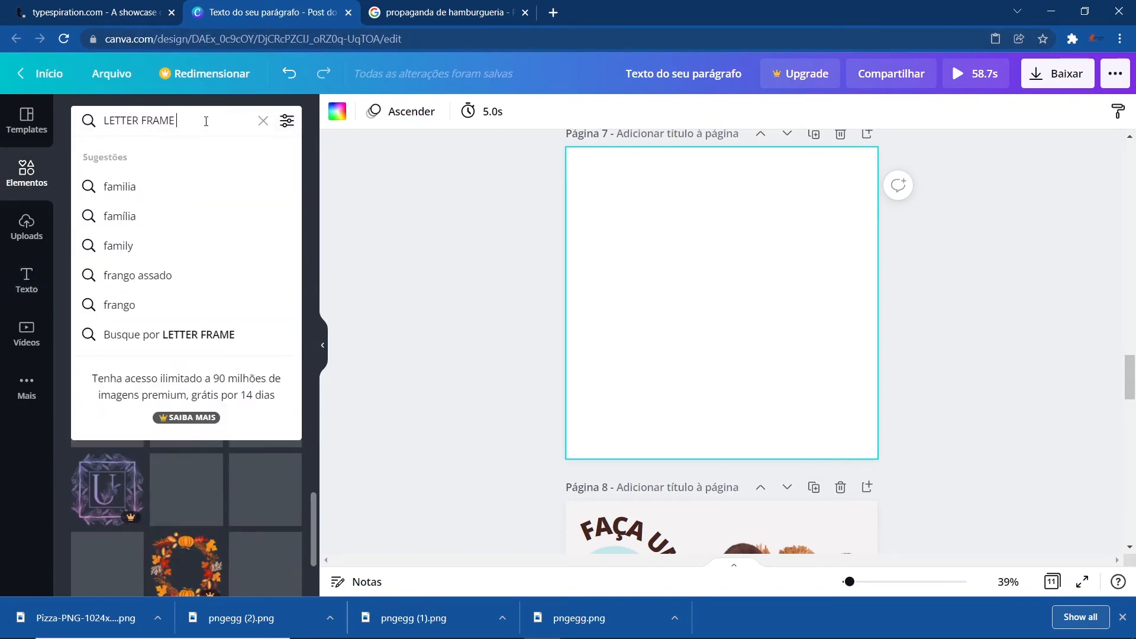
type(" A")
key("Return")
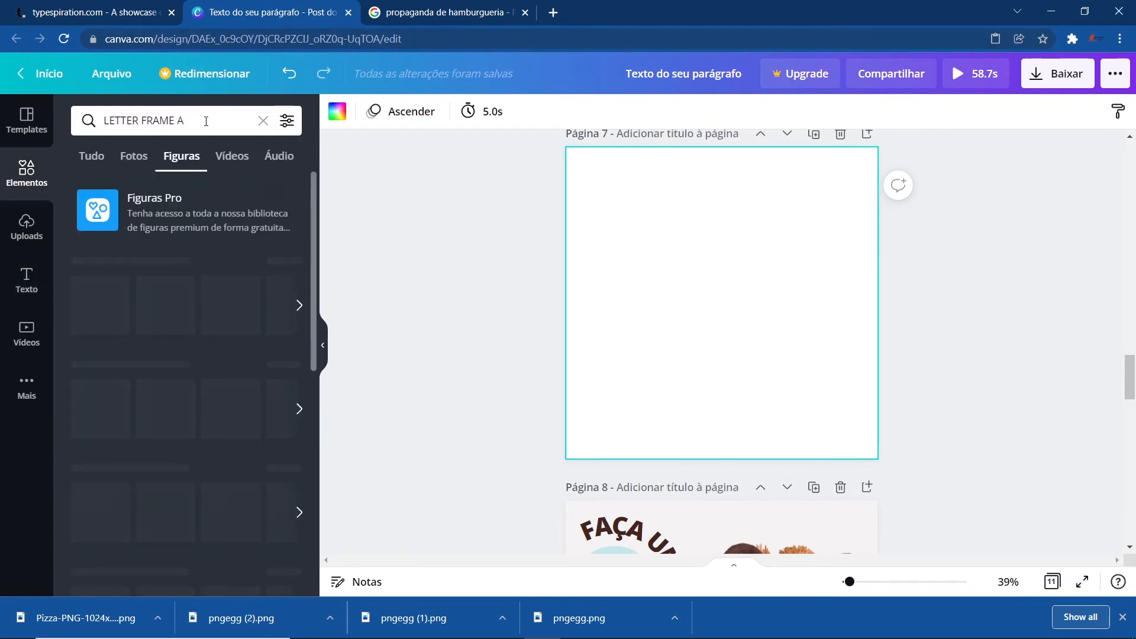
- Add the free Letter A Frame from the search results to page 7
scroll(175, 449, "down", 3)
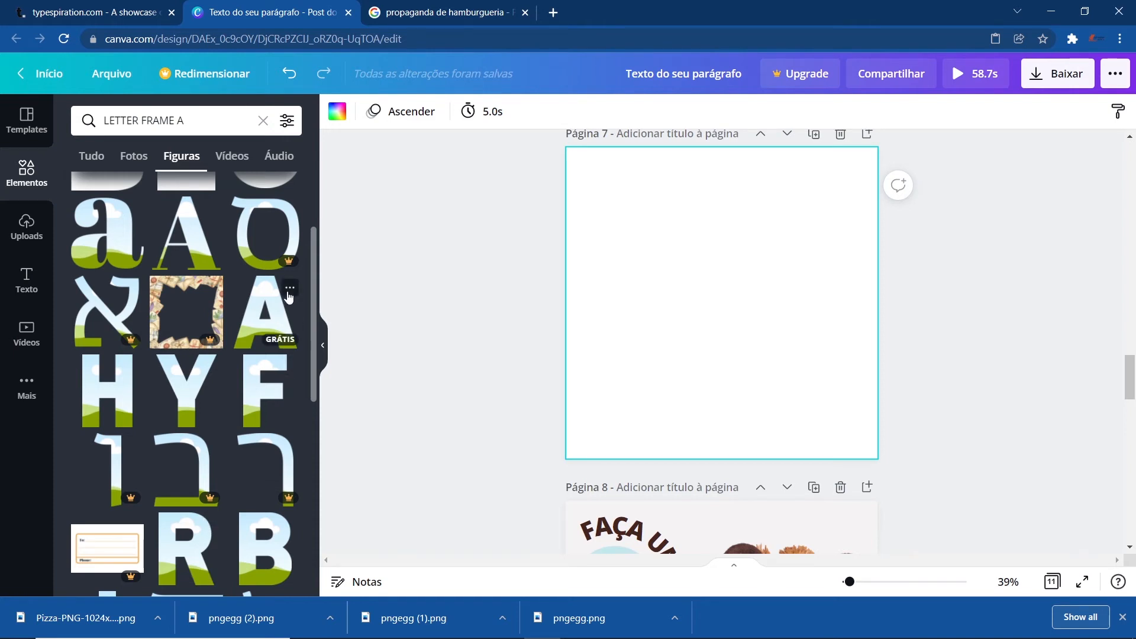
left_click(289, 290)
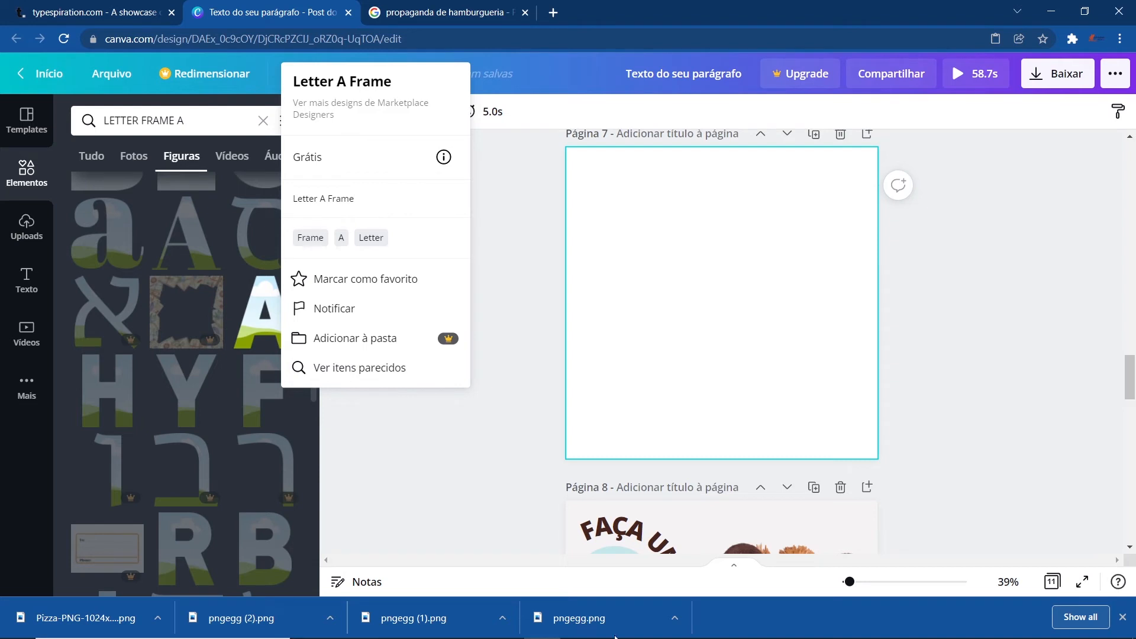
left_click(445, 494)
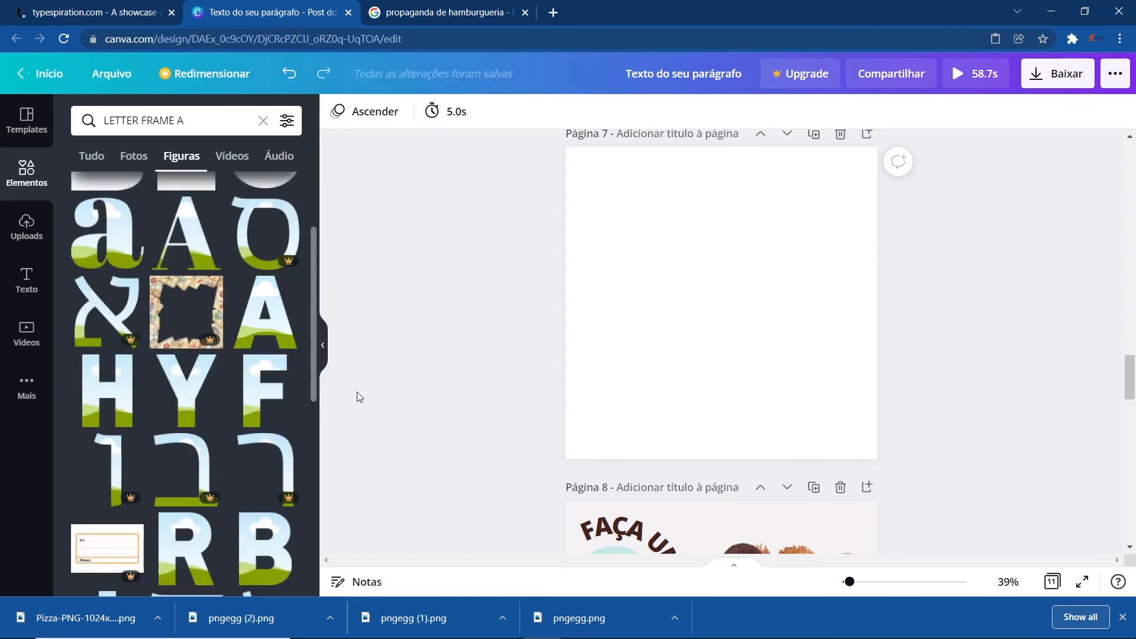
left_click(256, 320)
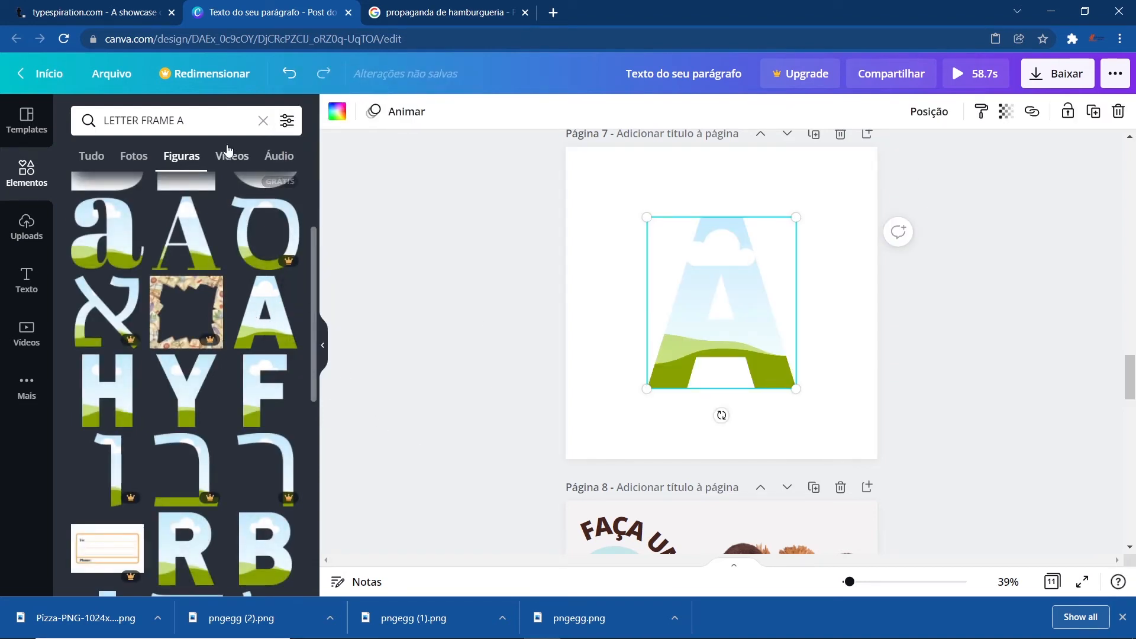
- Add B and C letter frames and place the A, B and C frames diagonally across page 7
left_click(216, 124)
left_click_drag(454, 205, 746, 348)
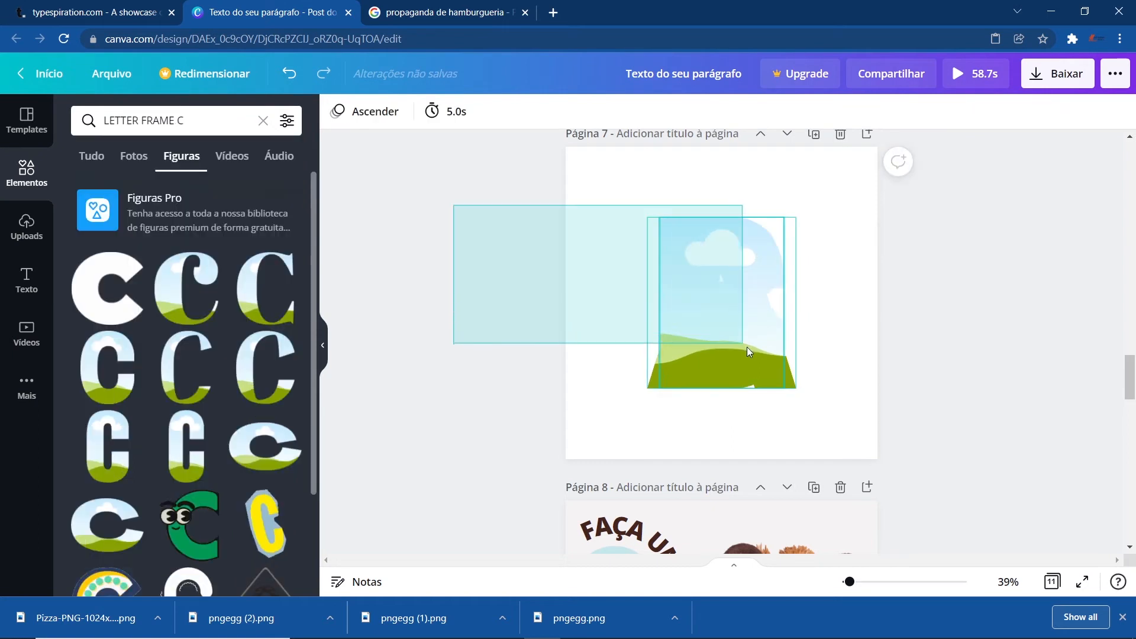
left_click_drag(793, 391, 705, 338)
left_click(629, 292)
left_click_drag(687, 269, 809, 405)
left_click_drag(683, 272, 618, 223)
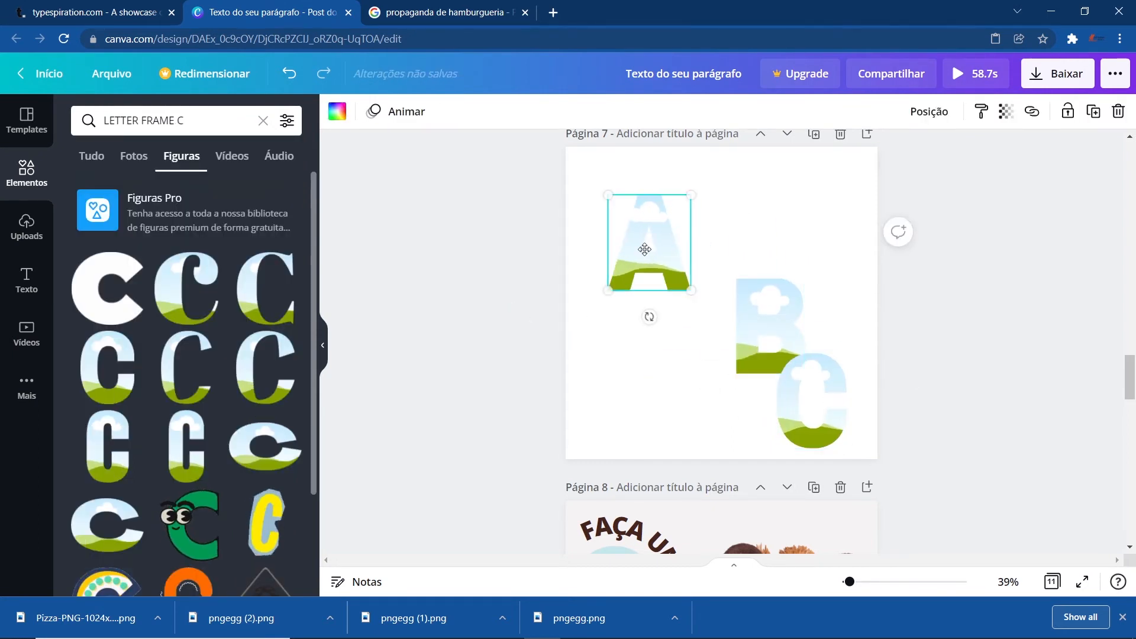
left_click_drag(754, 318, 704, 305)
left_click_drag(819, 424, 832, 421)
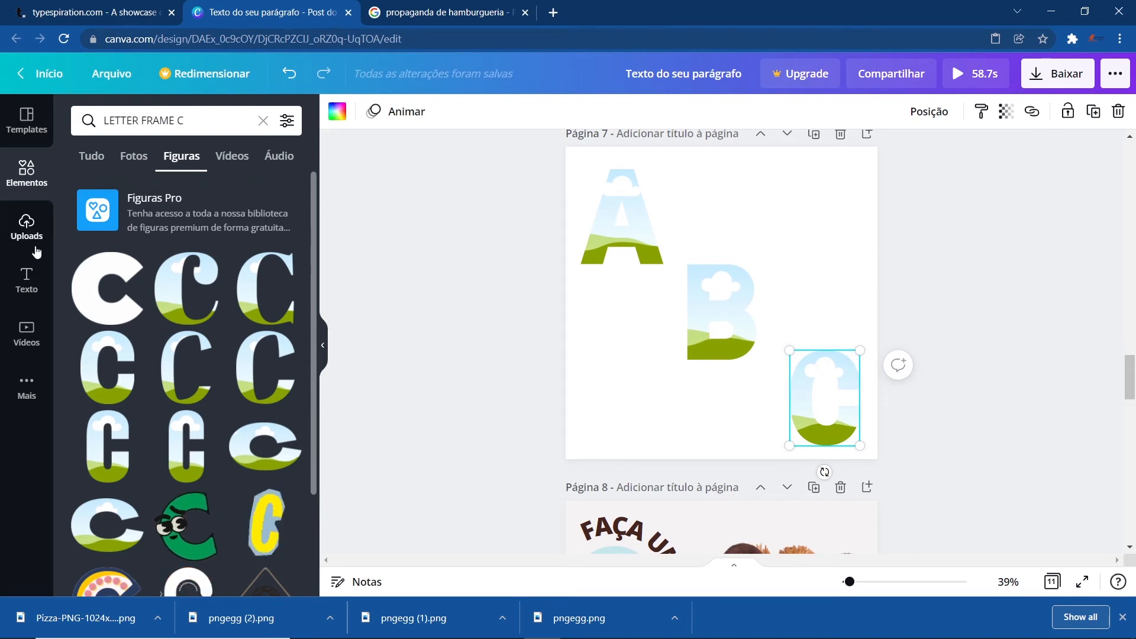
- Search photos for FUNDO GREEN and drop the dark green photo into the A frame
left_click(263, 120)
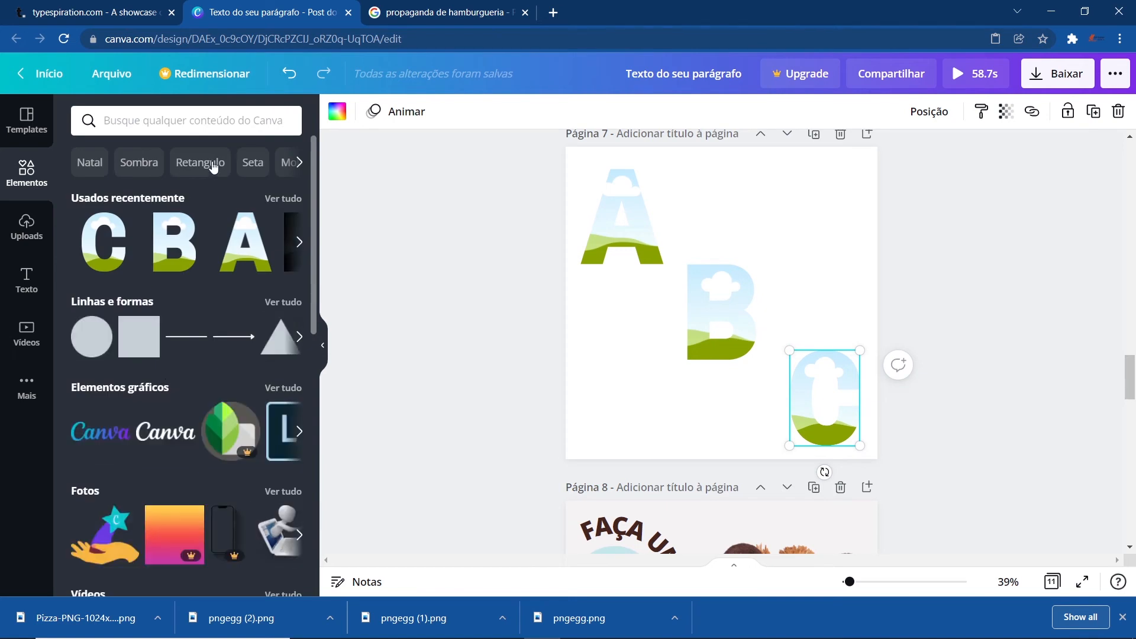
left_click(163, 130)
type("FUNDO GREEN")
key("Return")
left_click(126, 349)
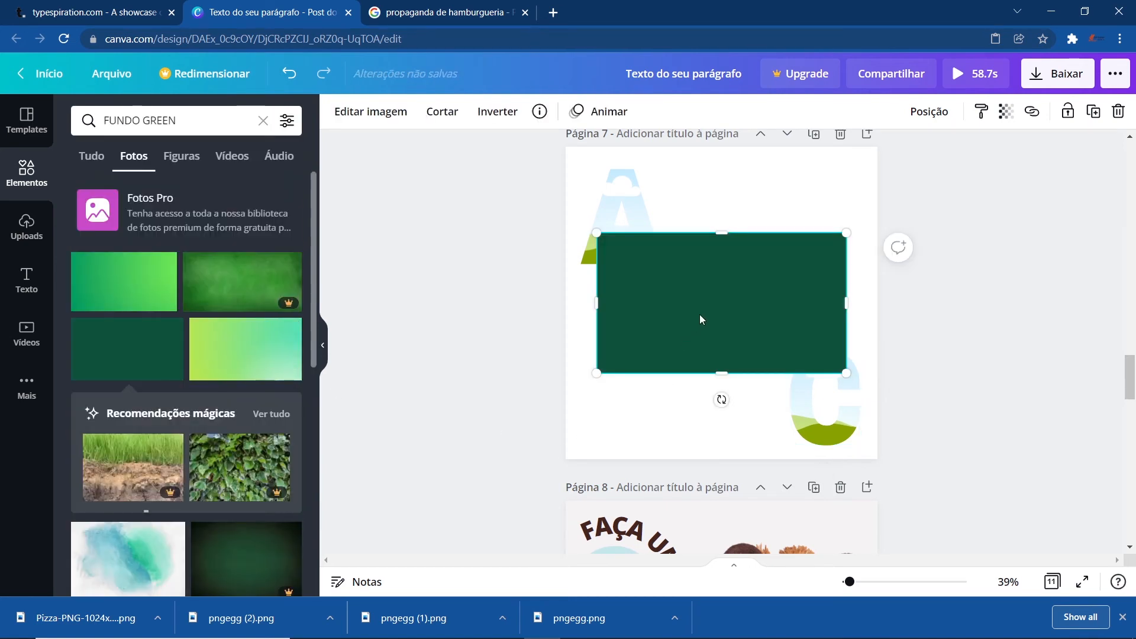
left_click_drag(699, 315, 634, 238)
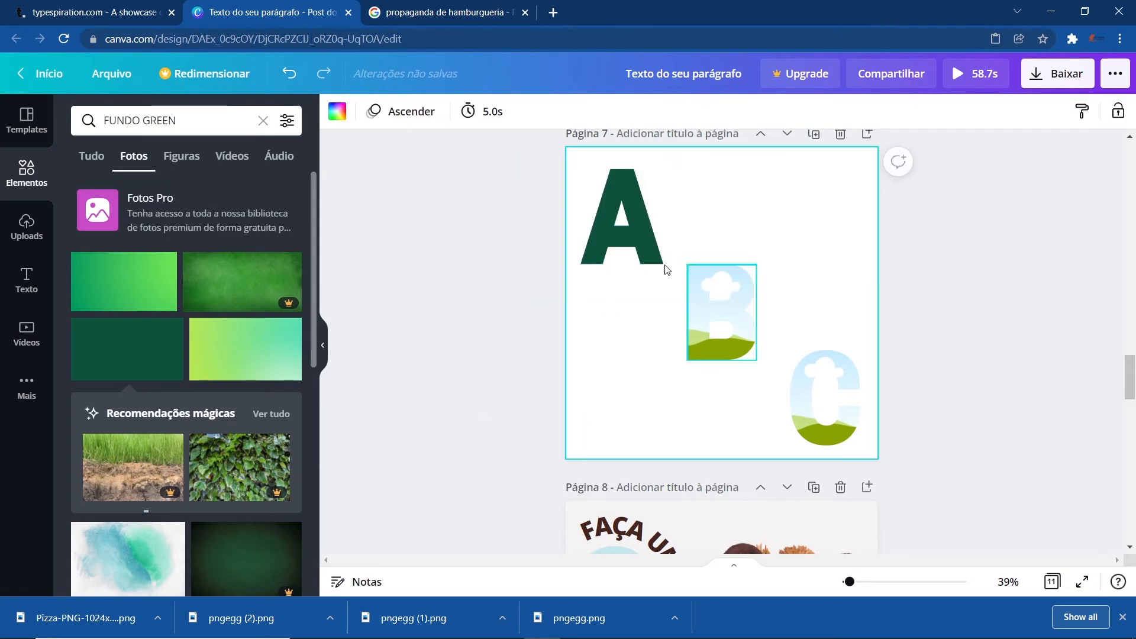
- Search photos for FOTO FAMILIA and add the autumn family photo to page 7
scroll(208, 500, "down", 4)
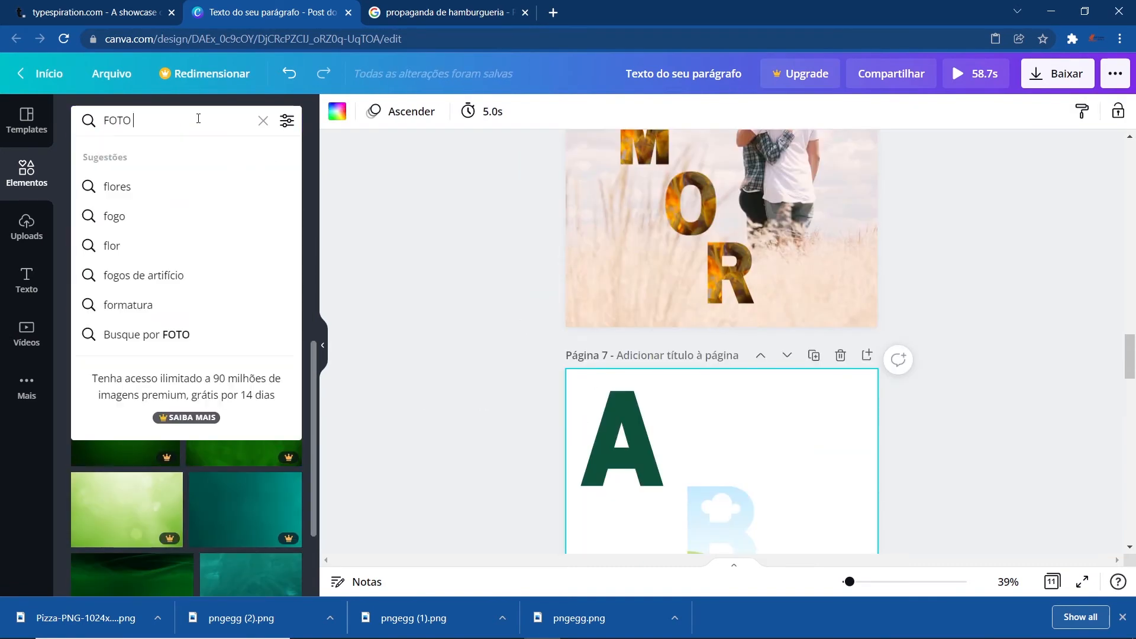
type("FAMILIA")
key("Return")
scroll(630, 456, "down", 2)
left_click_drag(653, 423, 707, 408)
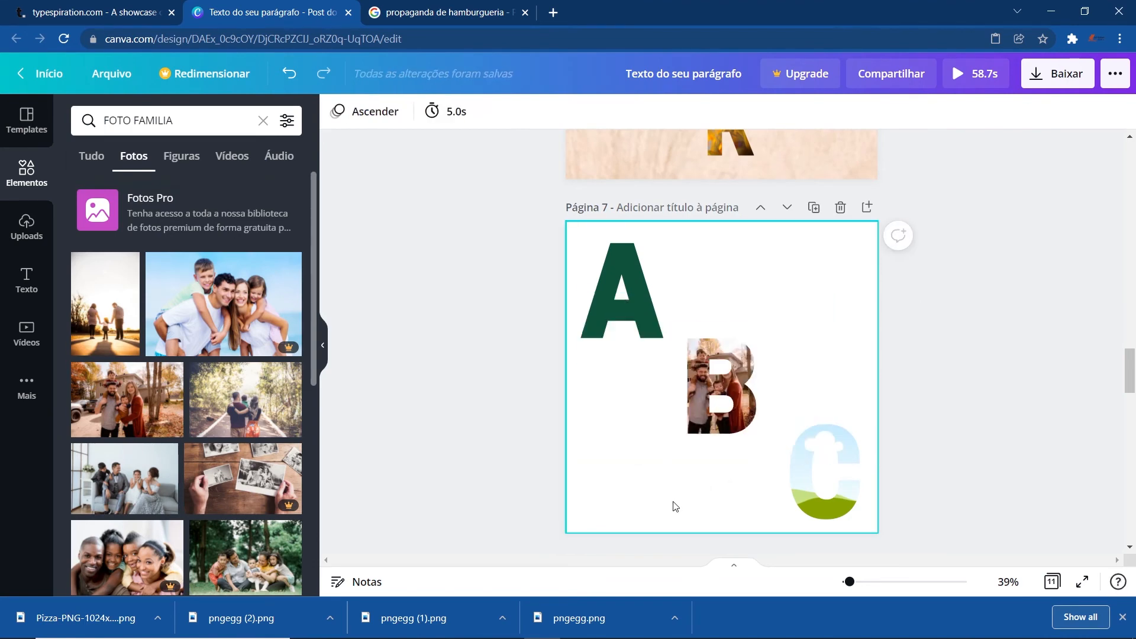
key("ctrl+z")
- Remove the green photo from the A letter frame
left_click(608, 257)
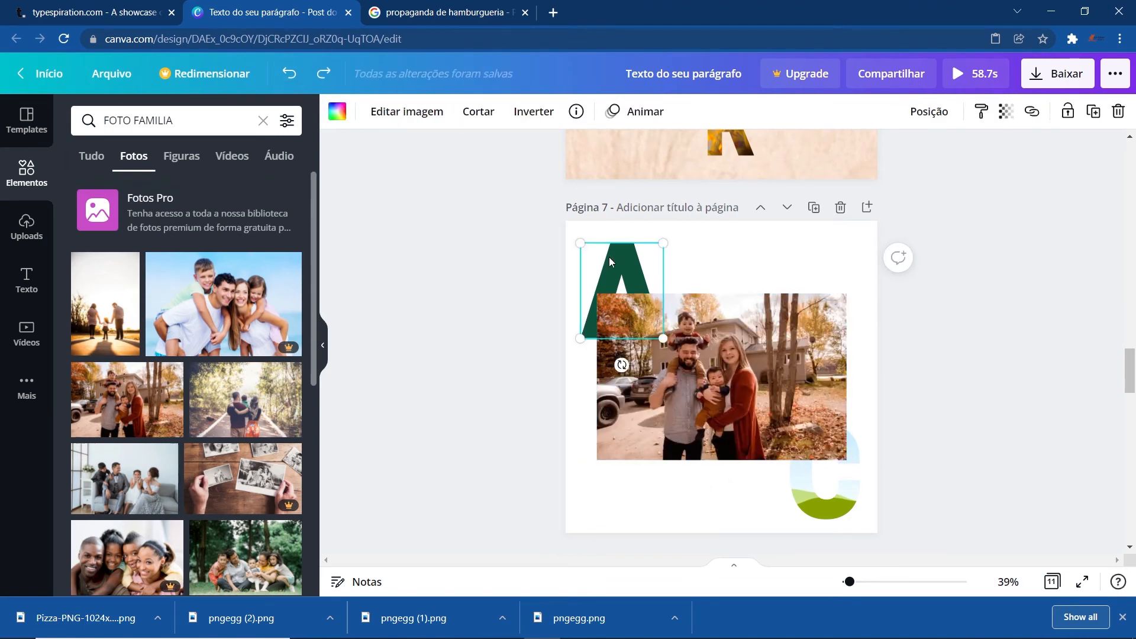
key("Delete")
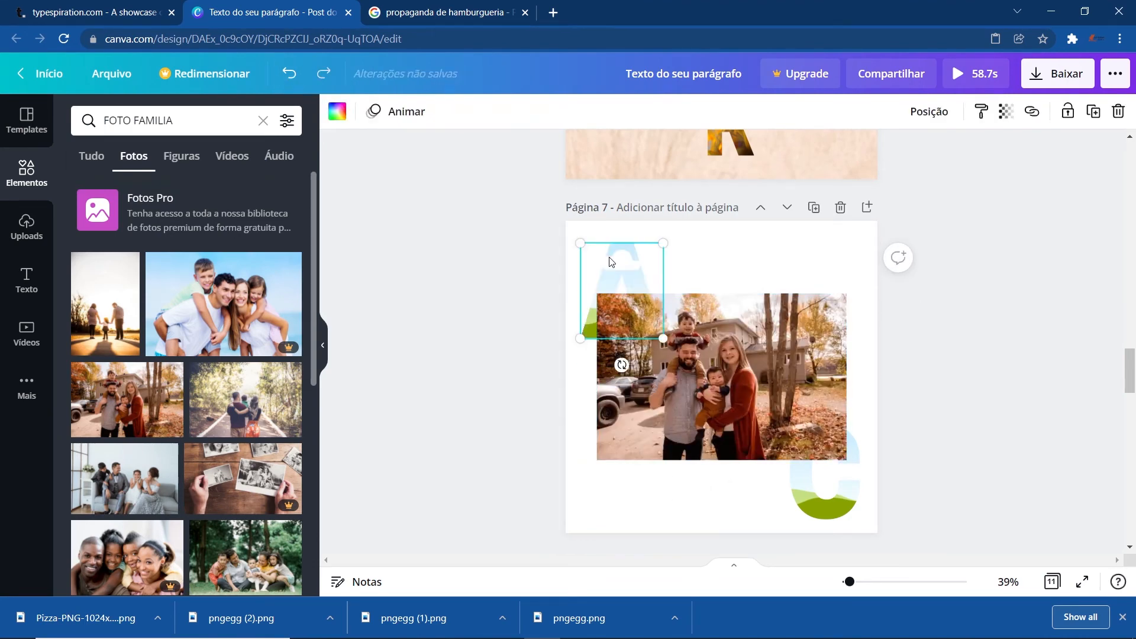
- Arrange the A, B and C frames in a horizontal row across page 7
left_click_drag(707, 416, 707, 448)
left_click_drag(623, 279, 629, 381)
left_click_drag(733, 396, 720, 260)
left_click_drag(724, 424, 723, 430)
left_click_drag(812, 496, 793, 416)
left_click_drag(747, 323, 756, 498)
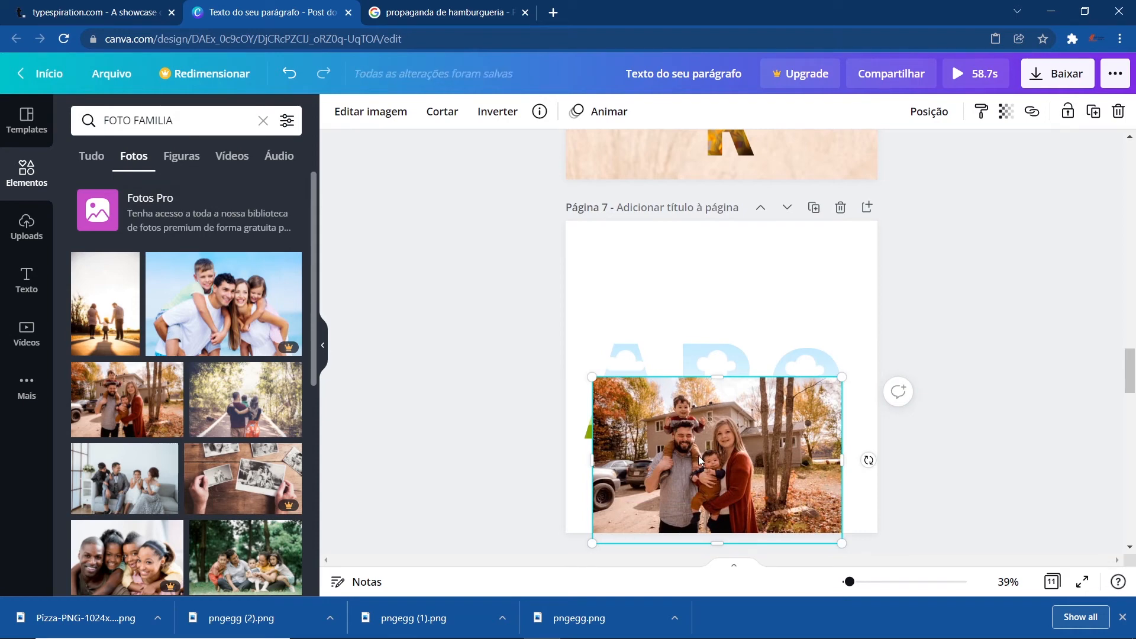
- Duplicate the family photo and drop copies into the A, B and C frames
key("ctrl+v")
key("ctrl+v")
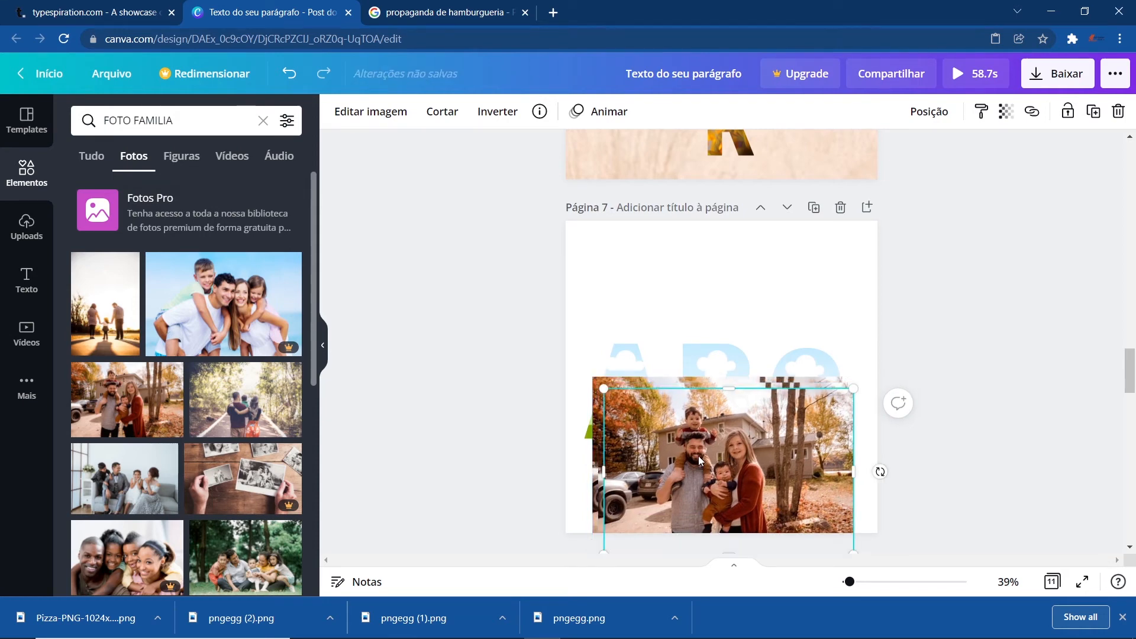
left_click_drag(694, 416, 684, 273)
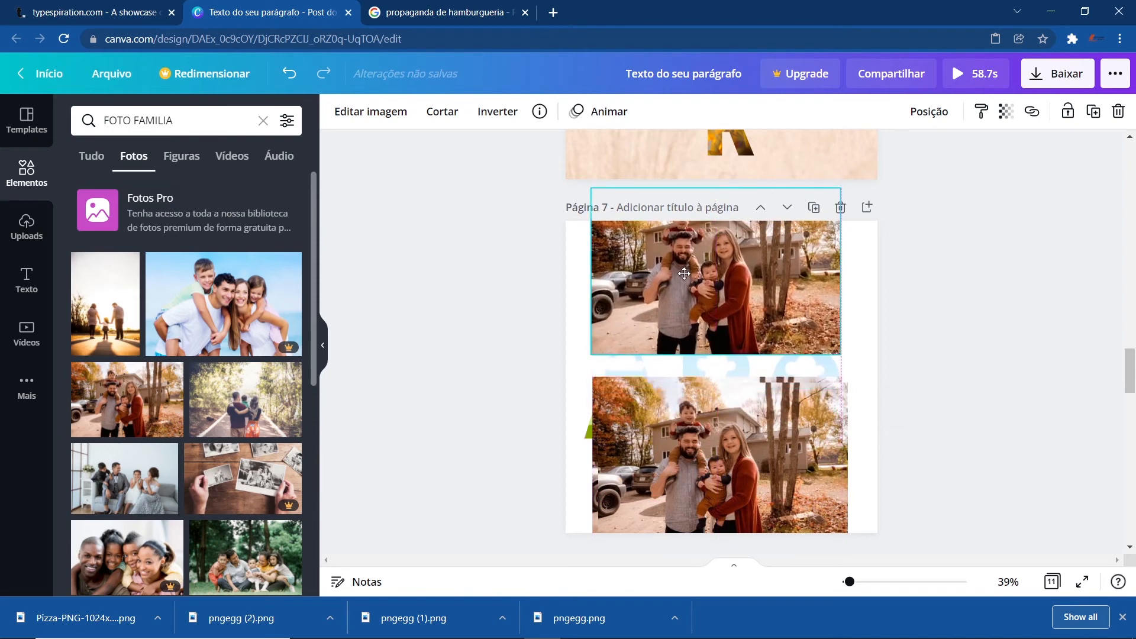
left_click_drag(697, 477, 712, 356)
left_click(629, 418)
left_click_drag(630, 417, 757, 334)
left_click(718, 474)
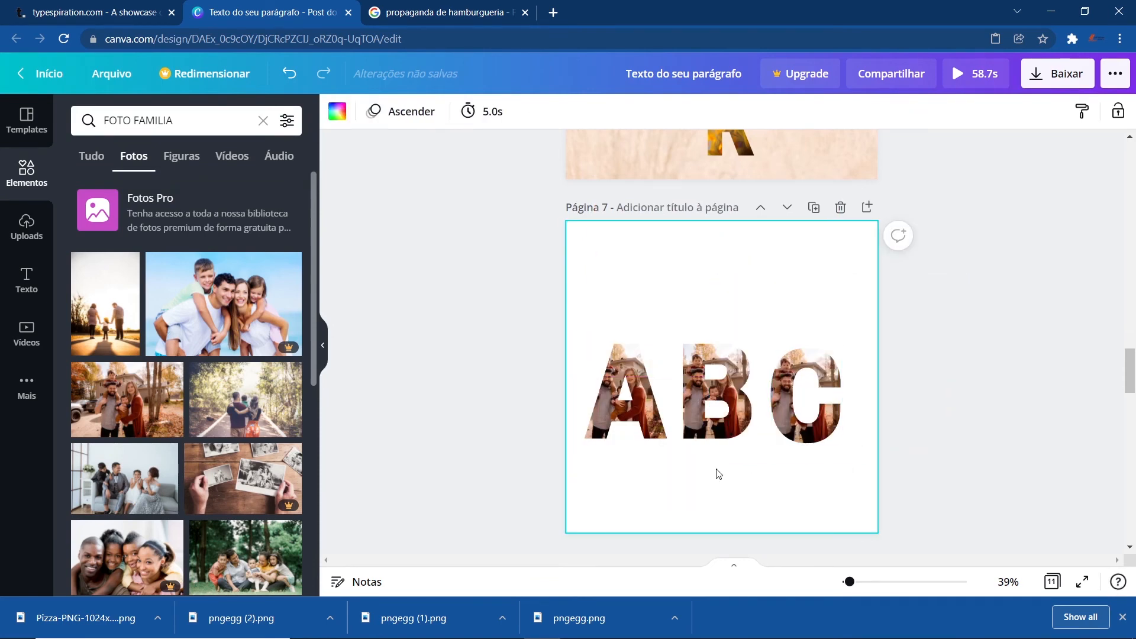
- Reposition the family photo inside the A frame
left_click(718, 473)
scroll(718, 473, "up", 3, "ctrl")
scroll(713, 475, "down", 3)
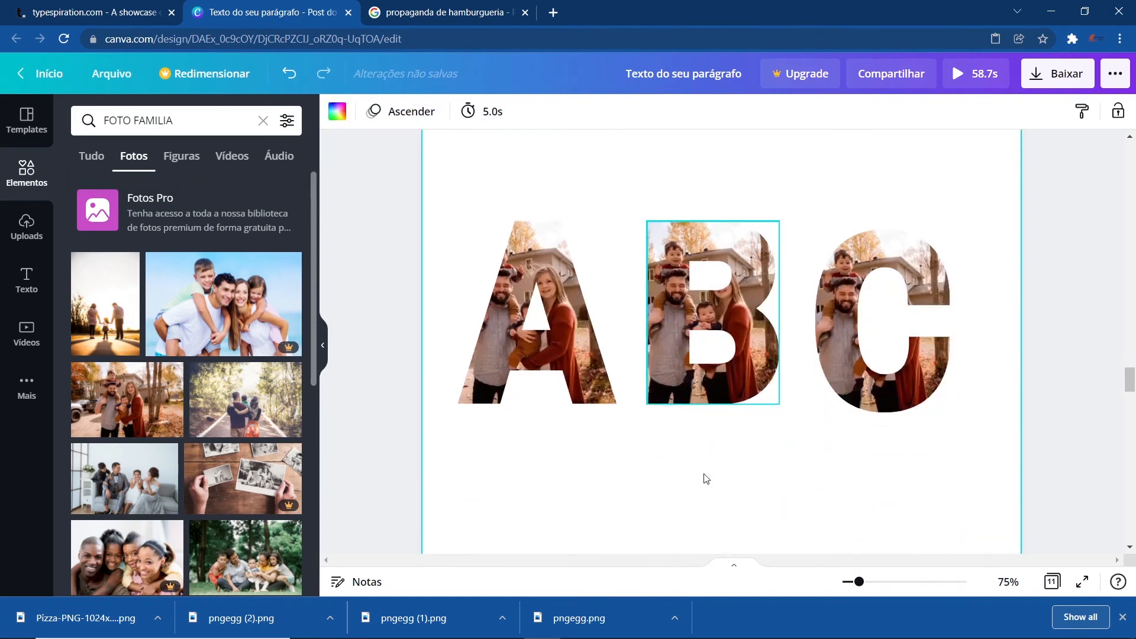
left_click(573, 321)
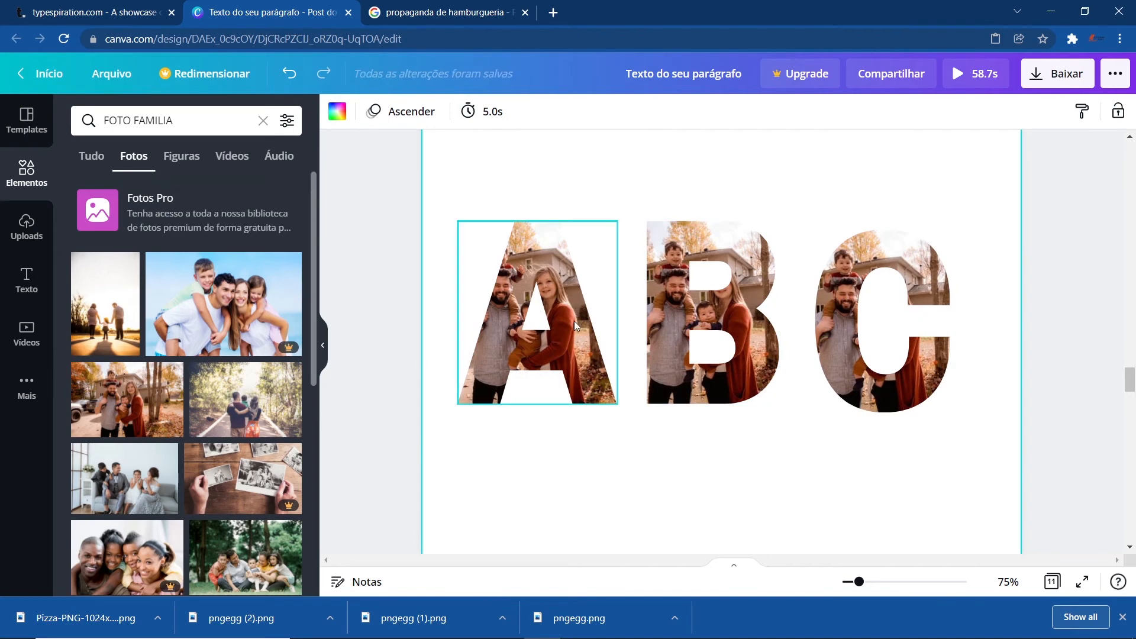
double_click(574, 320)
left_click_drag(582, 321, 650, 330)
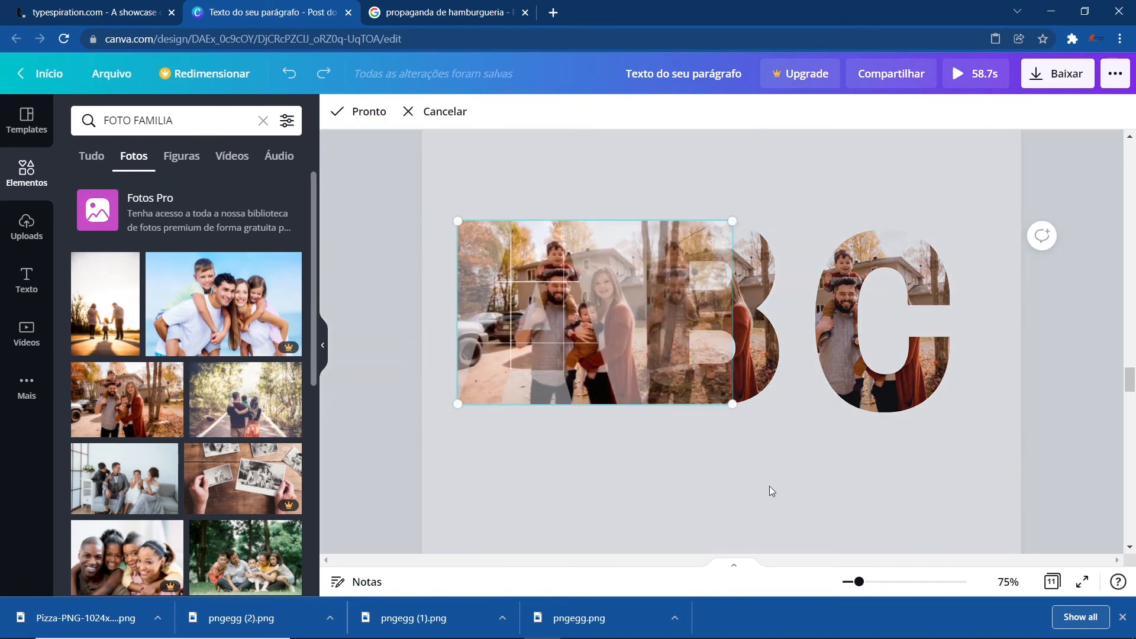
left_click(769, 485)
- Reposition the photo inside the B frame and move the B frame slightly left
left_click(733, 358)
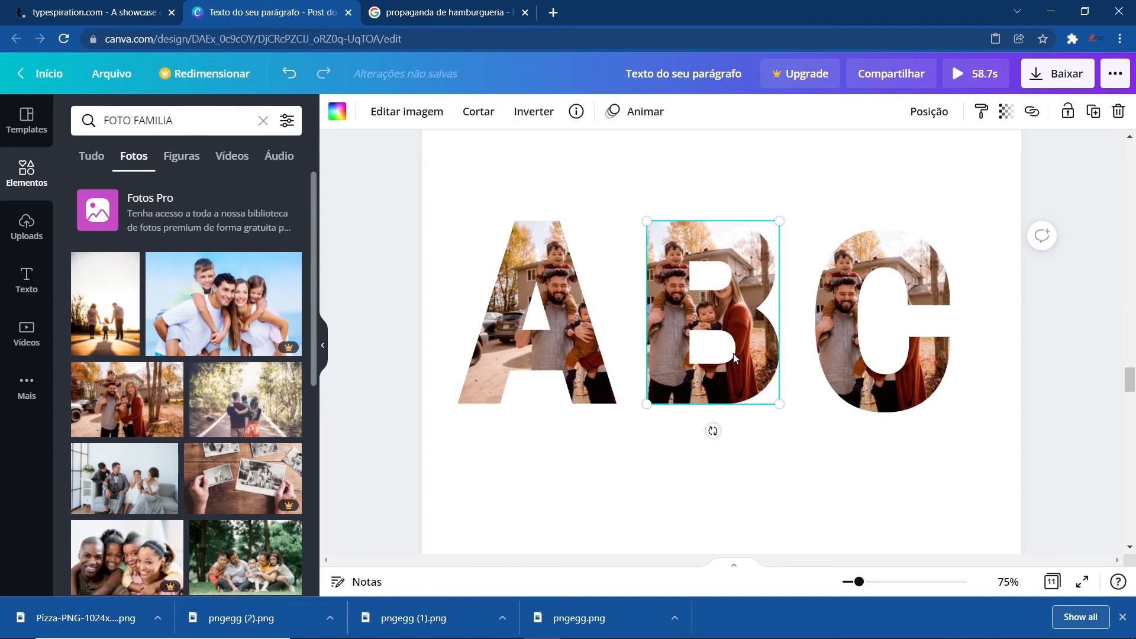
double_click(704, 312)
left_click_drag(695, 309, 763, 324)
left_click(710, 432)
left_click_drag(713, 375, 683, 376)
- Reposition the photo inside the C frame and move the C frame closer to B
left_click(879, 353)
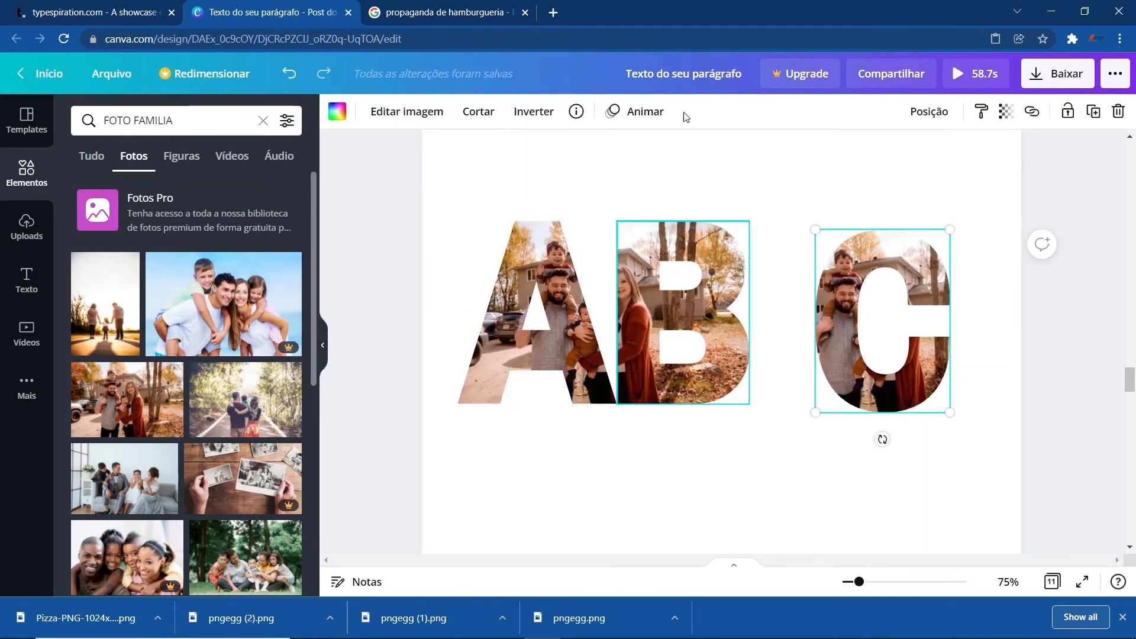
double_click(829, 356)
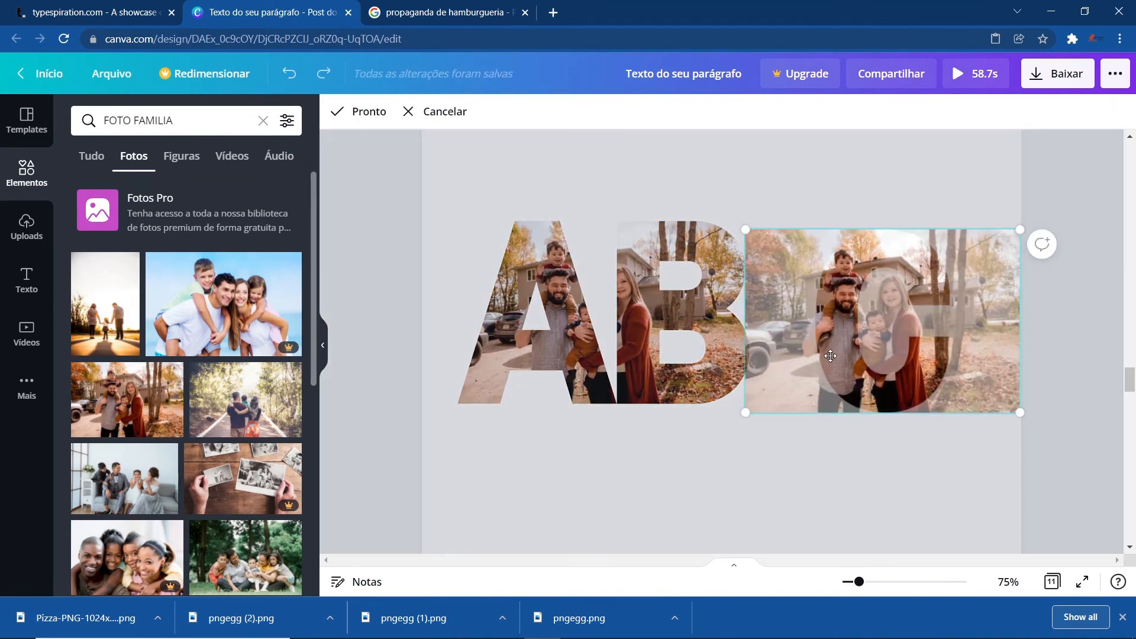
left_click_drag(833, 349, 620, 342)
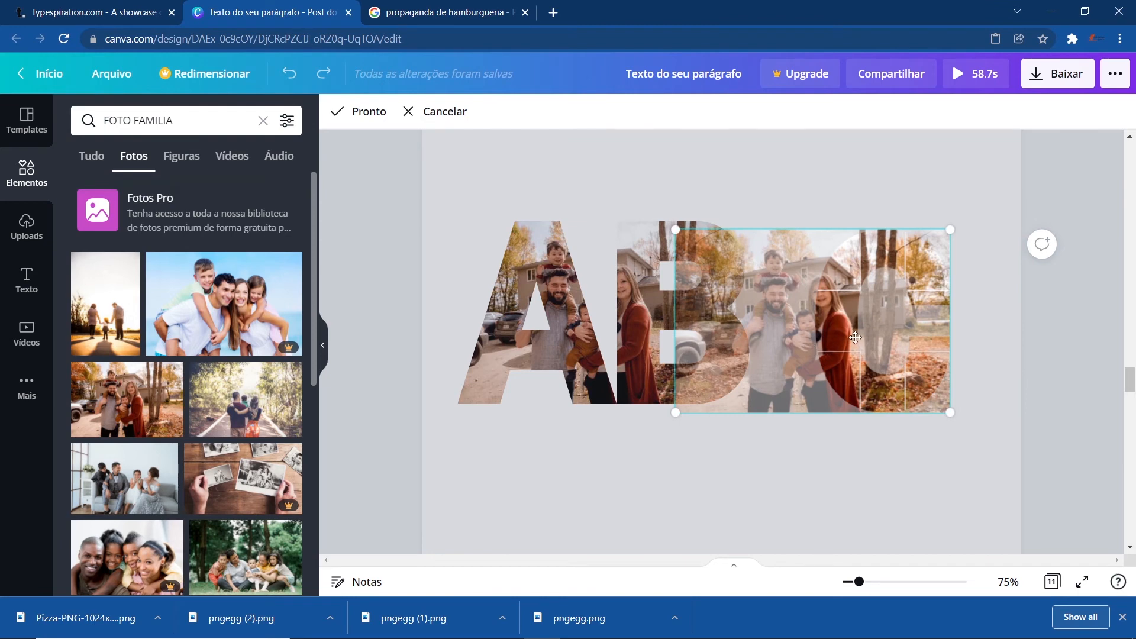
left_click(793, 464)
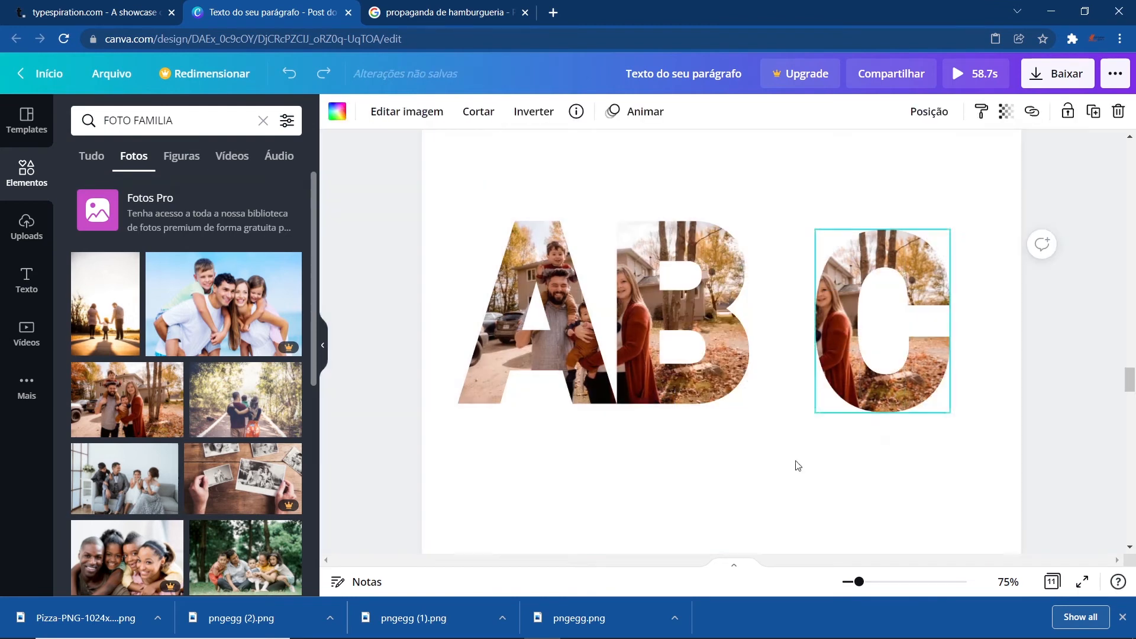
left_click_drag(822, 338, 766, 345)
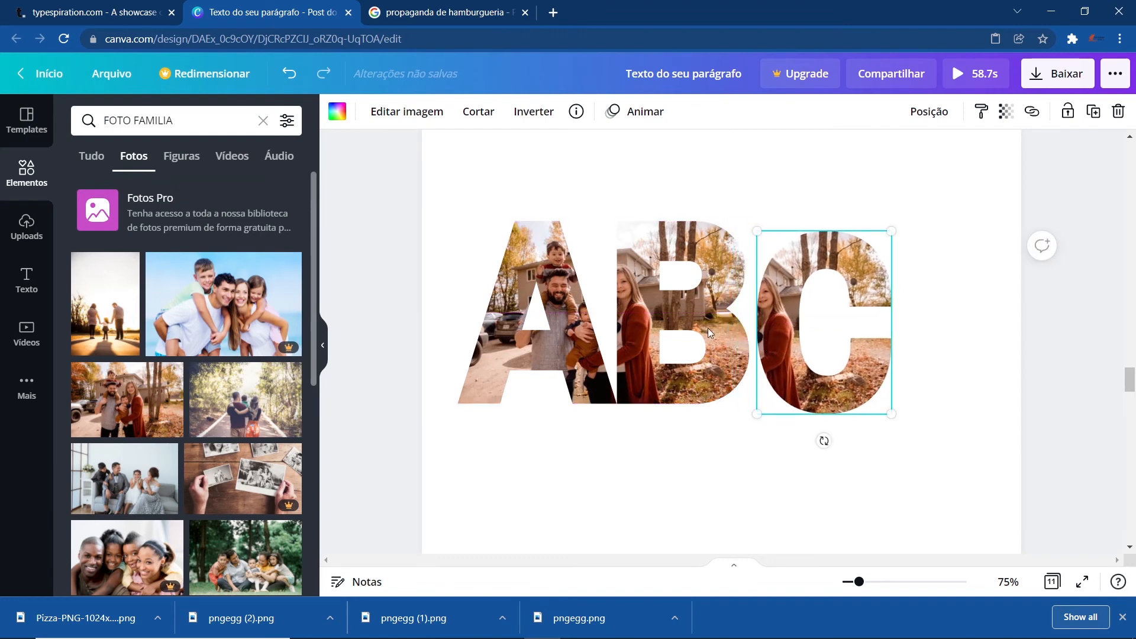
- Inspect the video-filled A letter on page 6
scroll(664, 461, "down", 4)
scroll(663, 462, "up", 15)
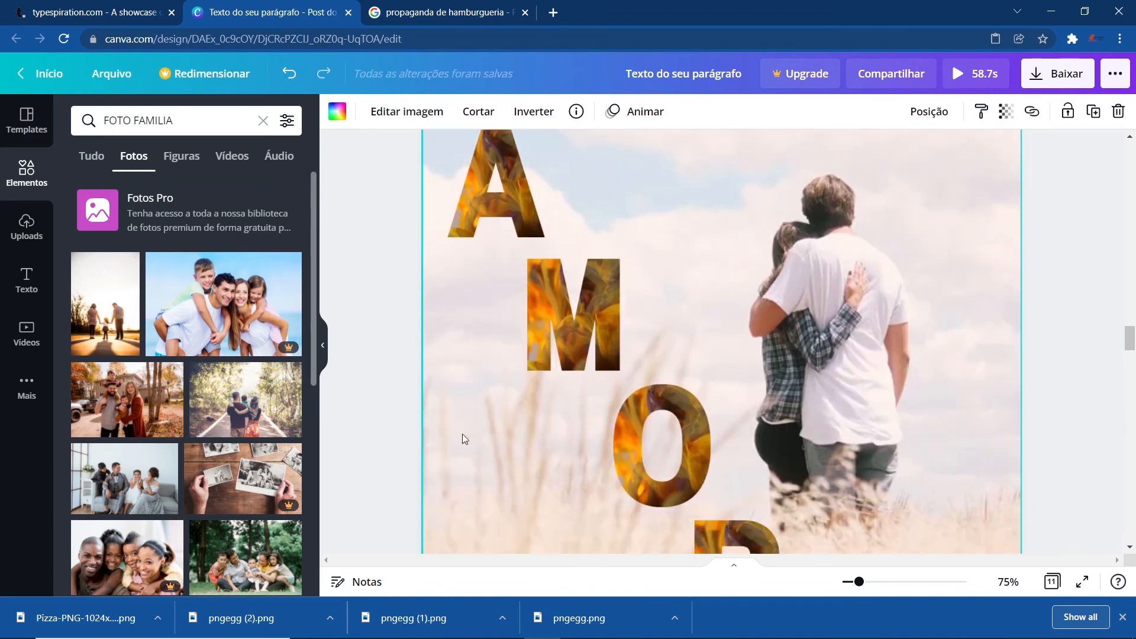
left_click(371, 334)
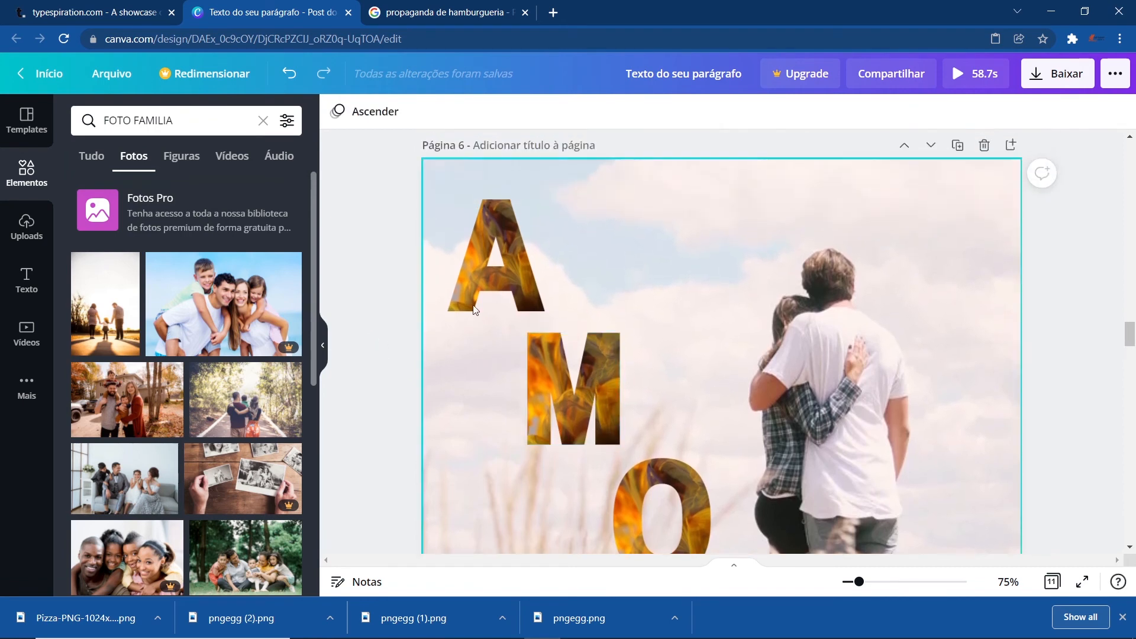
left_click(496, 260)
left_click(496, 254)
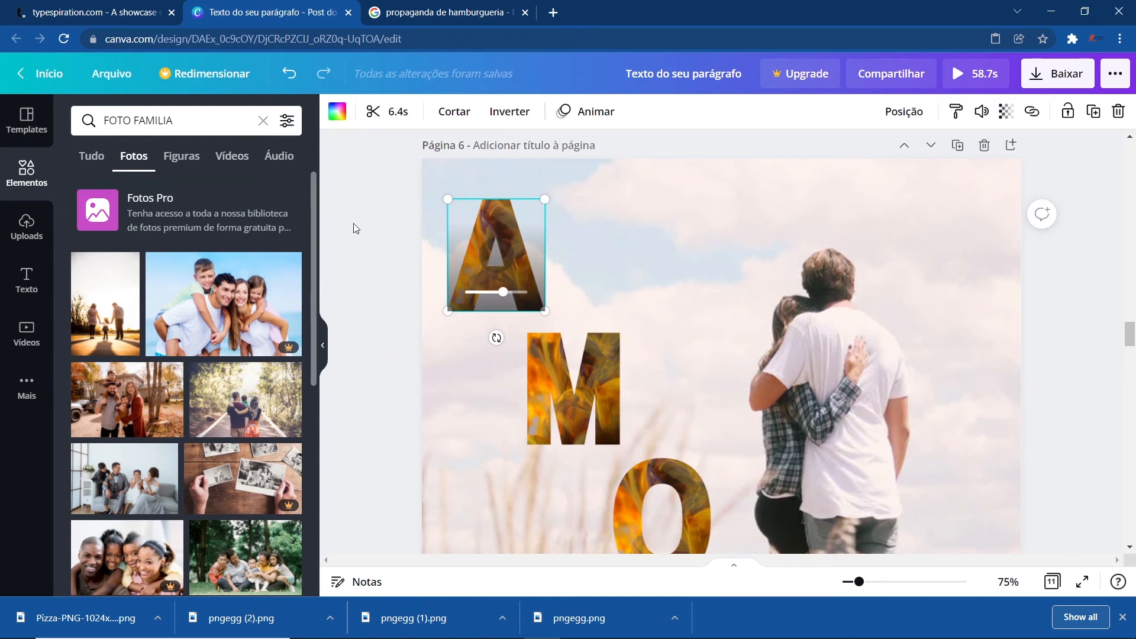
- Add the fire video to page 6, preview its playback, and delete it
left_click(26, 334)
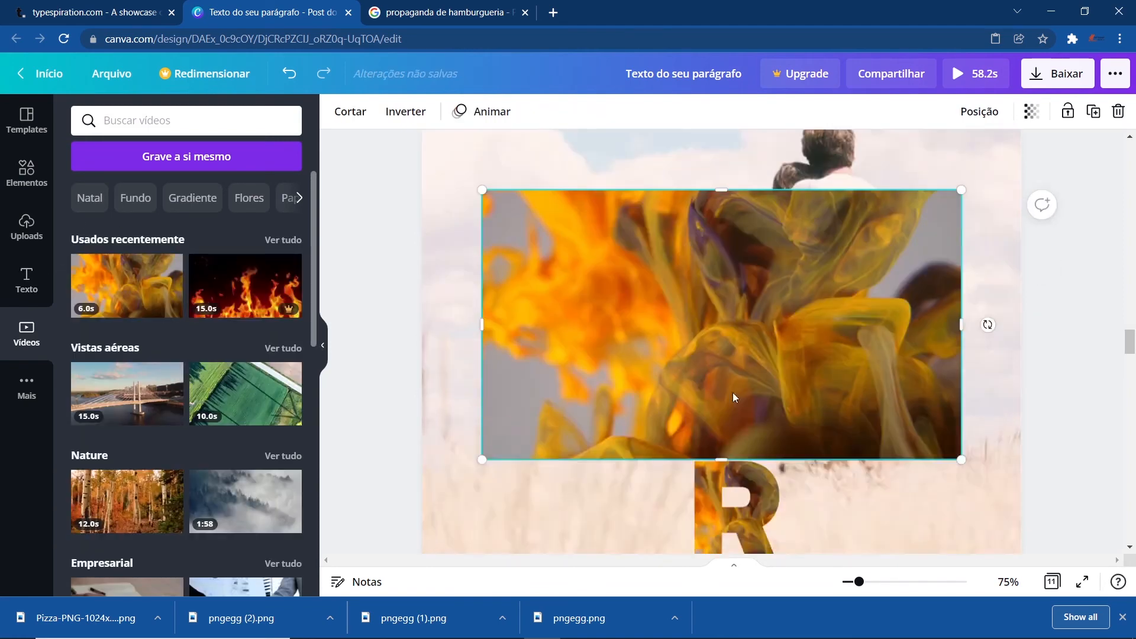
left_click_drag(721, 377, 712, 357)
key("Delete")
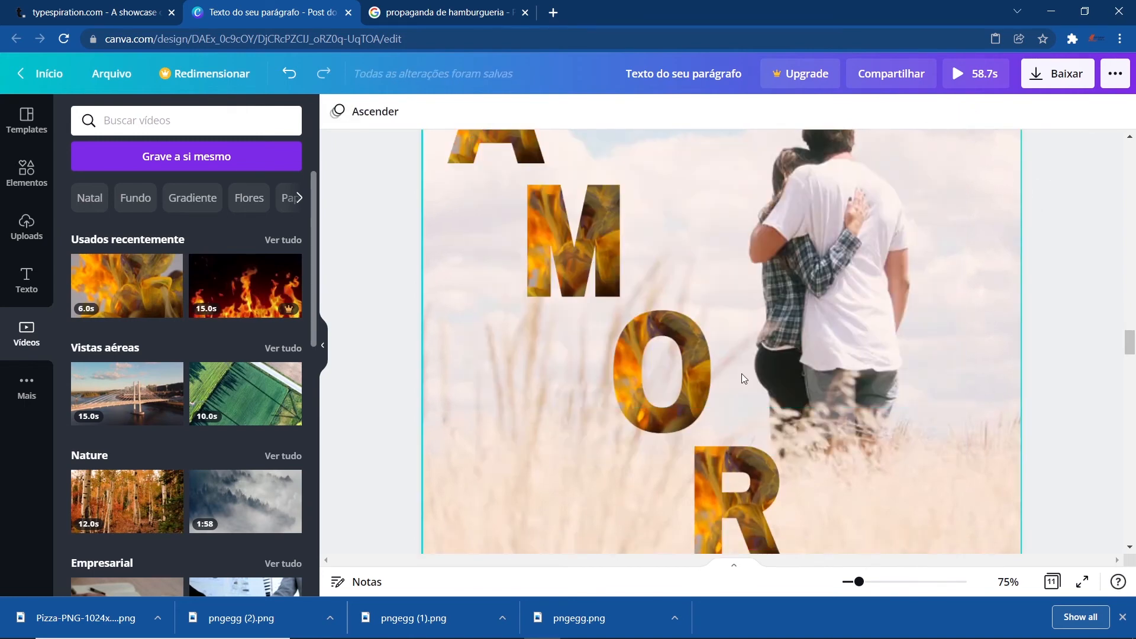
scroll(771, 357, "up", 1)
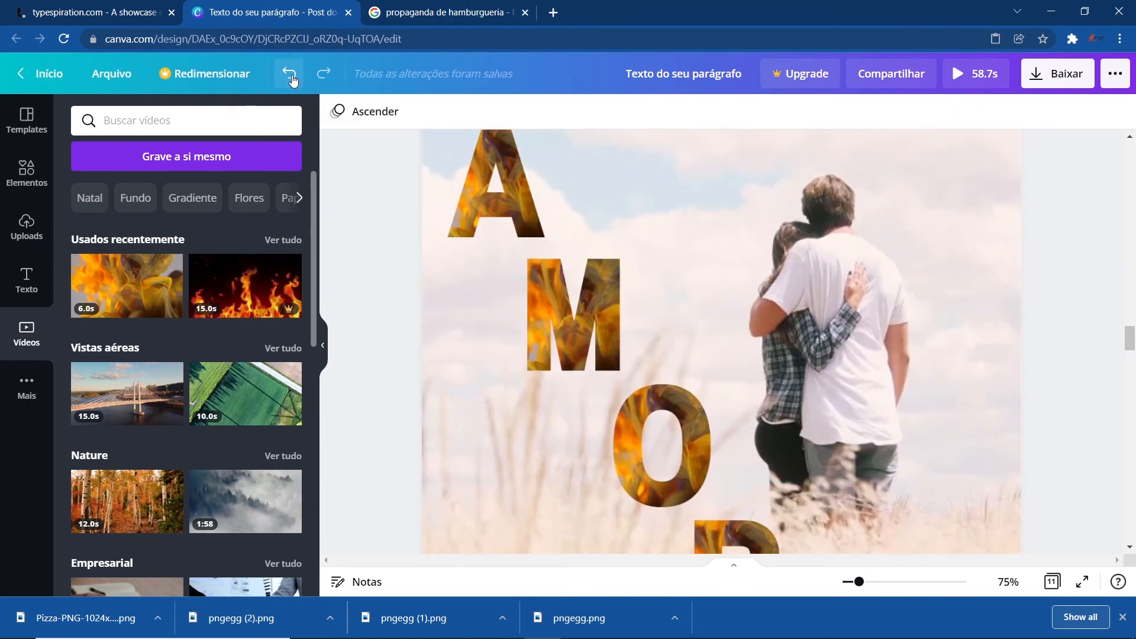
left_click(291, 80)
left_click(763, 355)
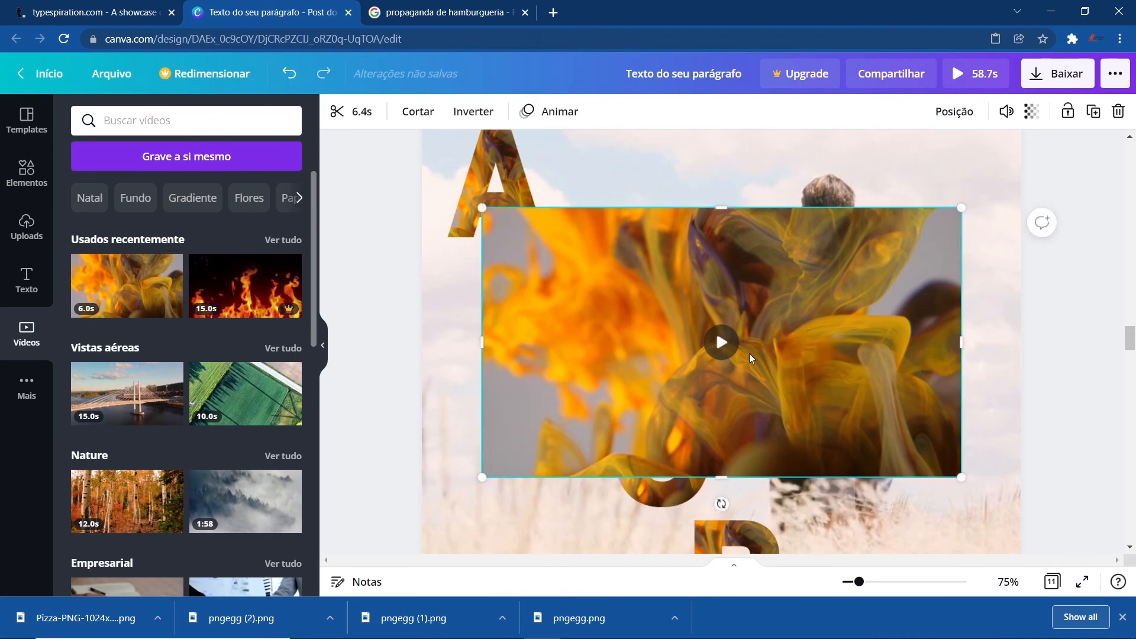
left_click(719, 342)
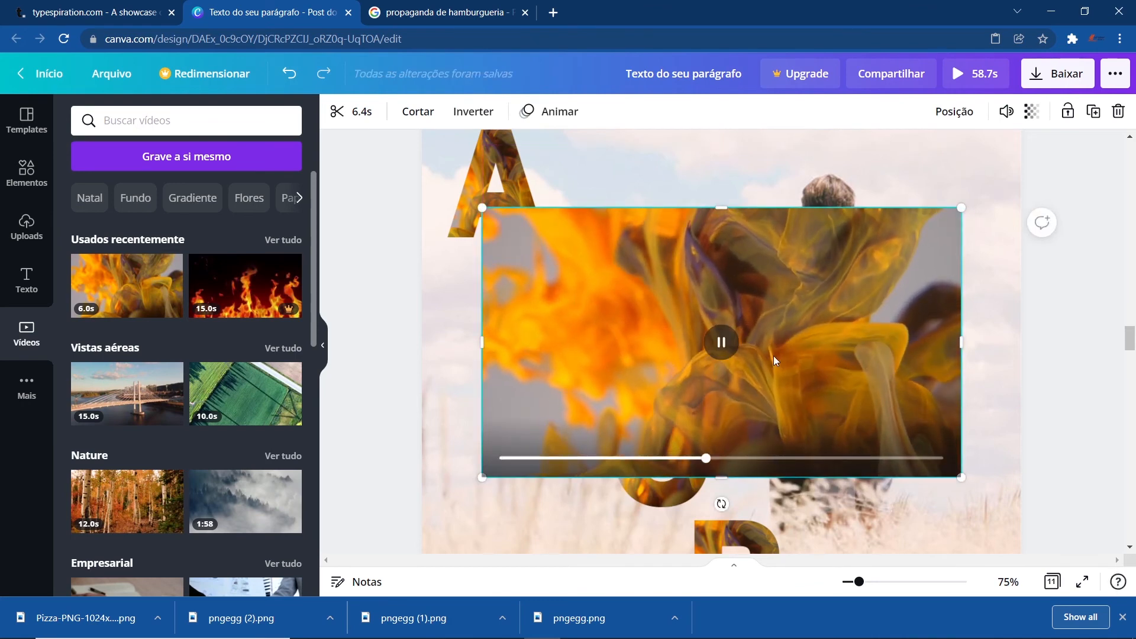
key("space")
key("Delete")
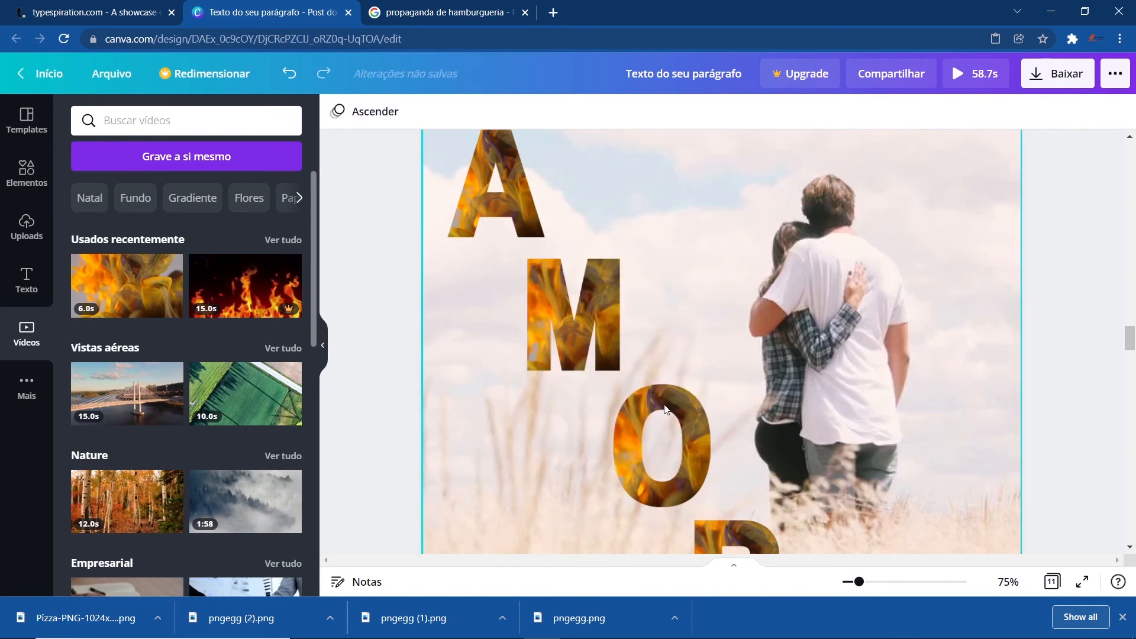
left_click(1042, 74)
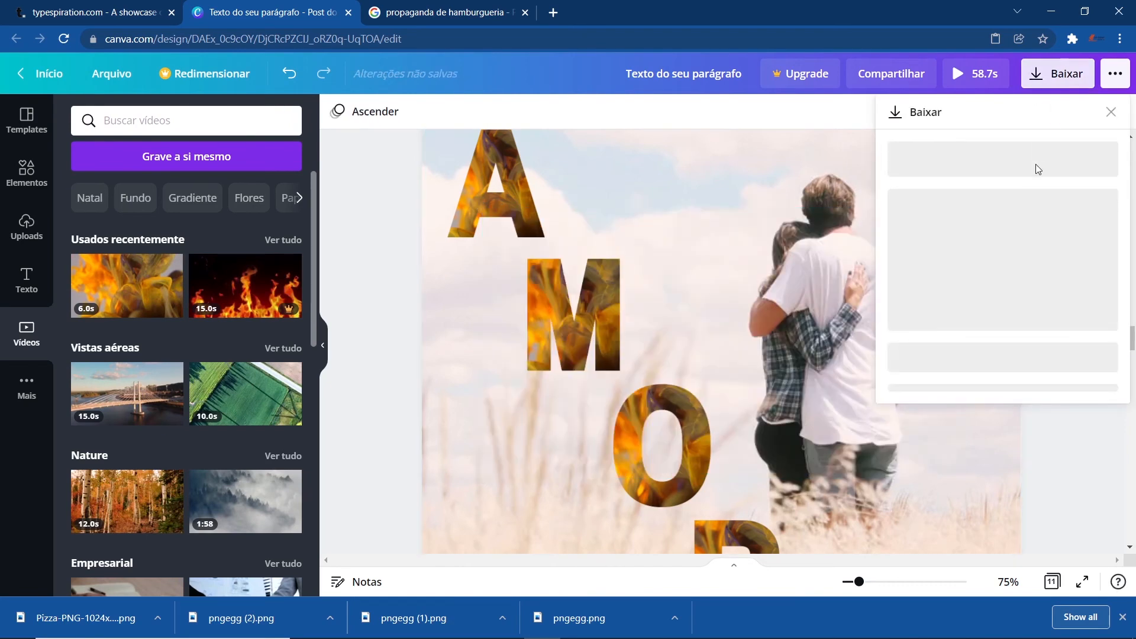
left_click(388, 214)
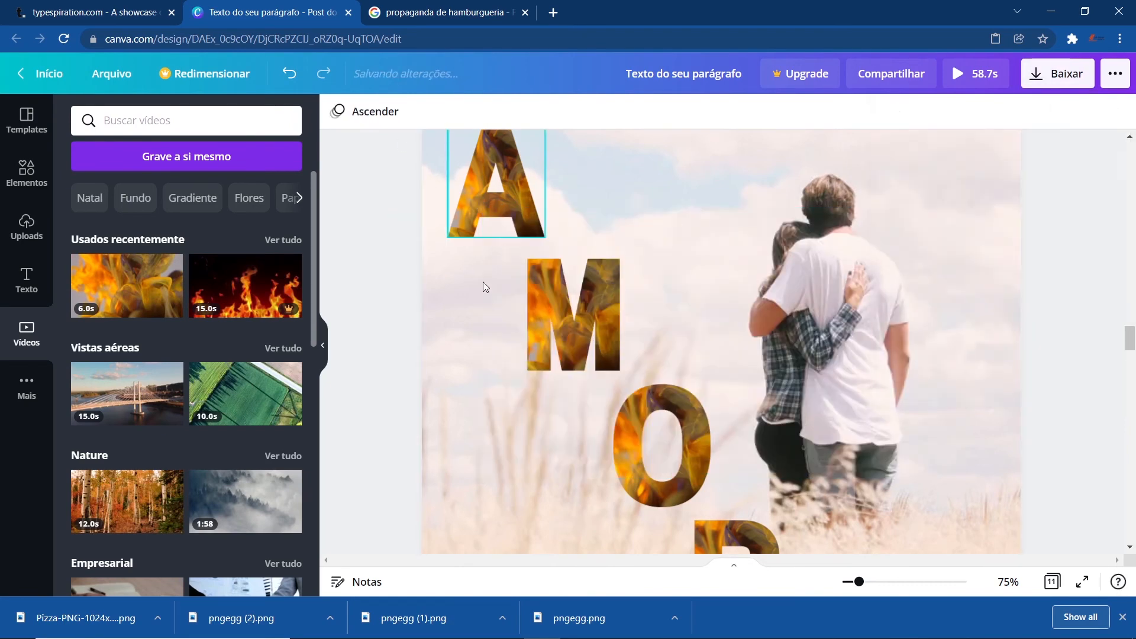
left_click(509, 200)
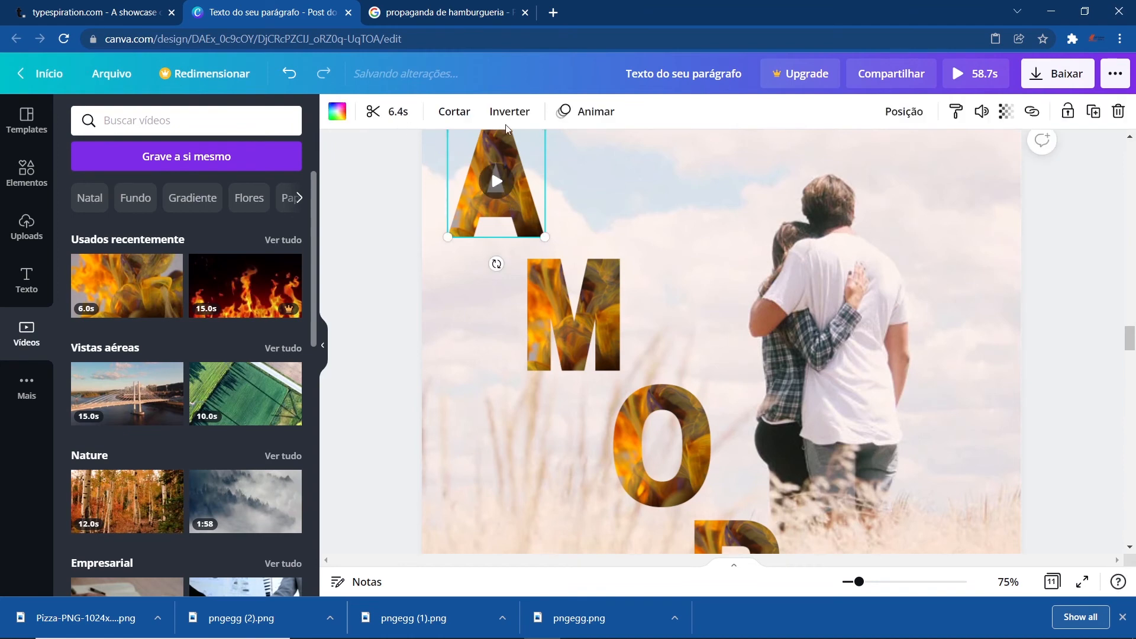
left_click(592, 116)
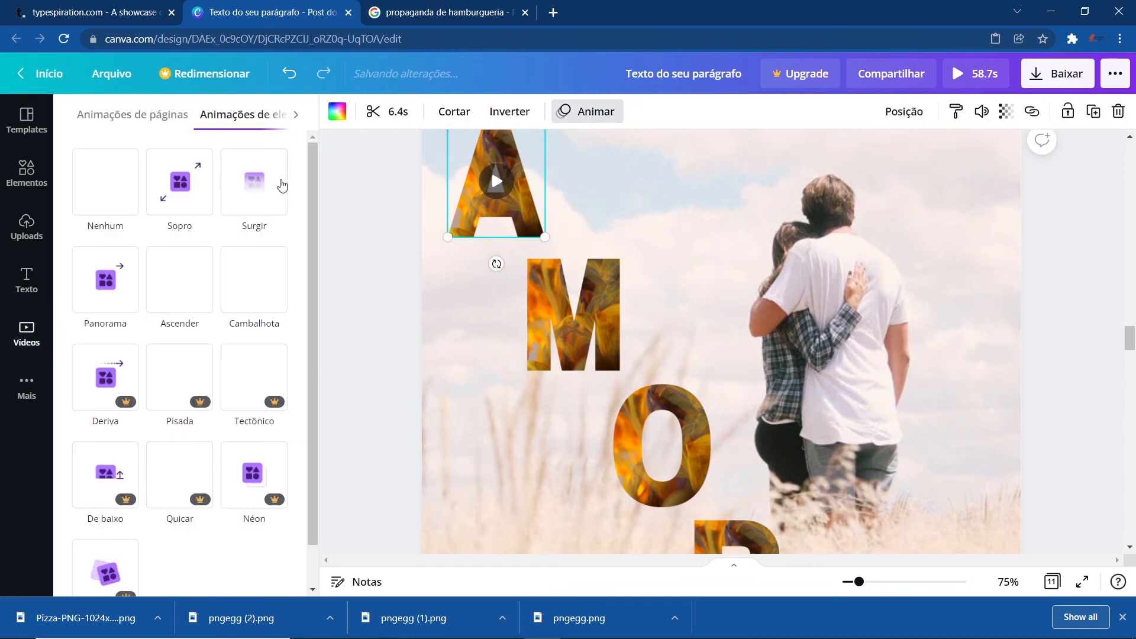
left_click(380, 265)
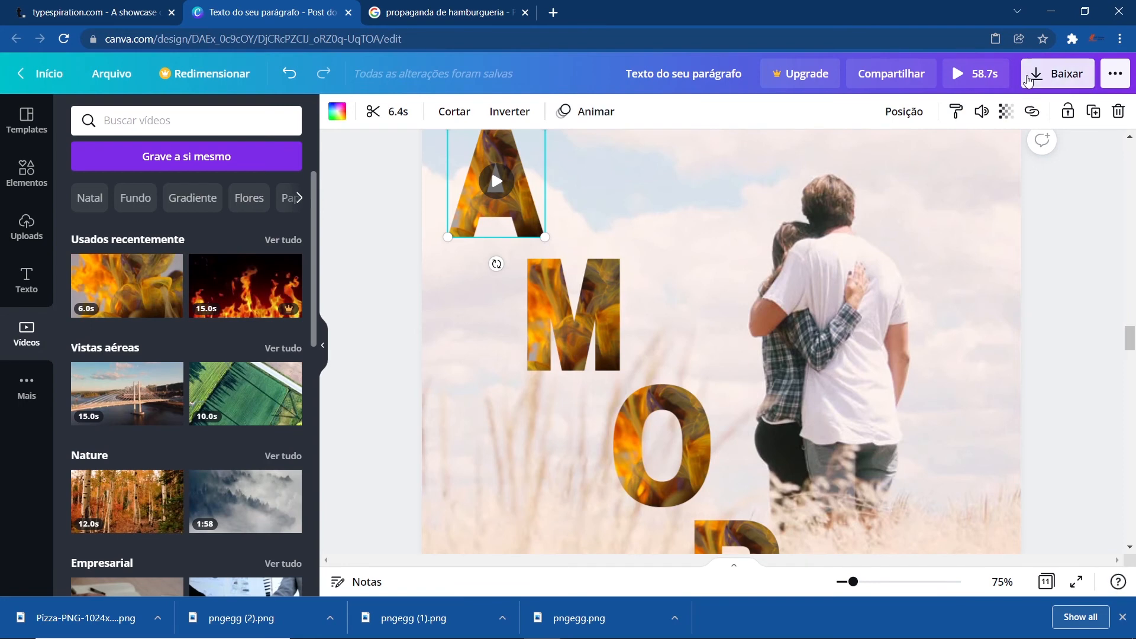
- Download only page 6 of the design as an MP4 video
left_click(1055, 78)
left_click(1069, 233)
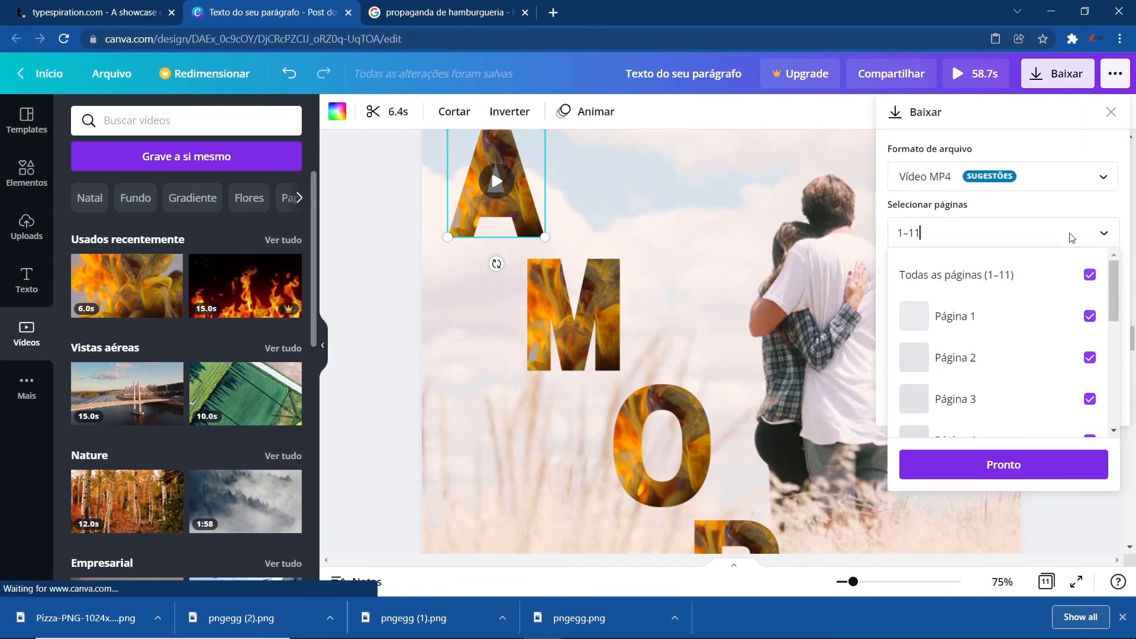
left_click(1086, 281)
scroll(1009, 366, "down", 3)
left_click(1009, 362)
left_click(1006, 463)
left_click(1024, 406)
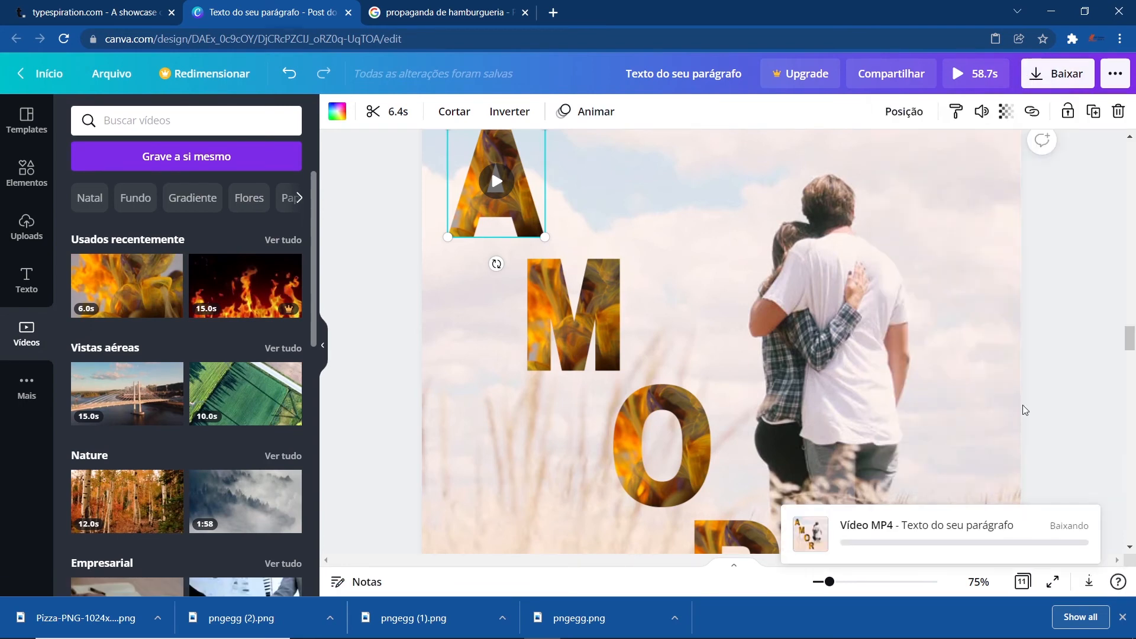
- Insert a new blank page after page 8 and add a title text box to it
scroll(402, 349, "down", 15)
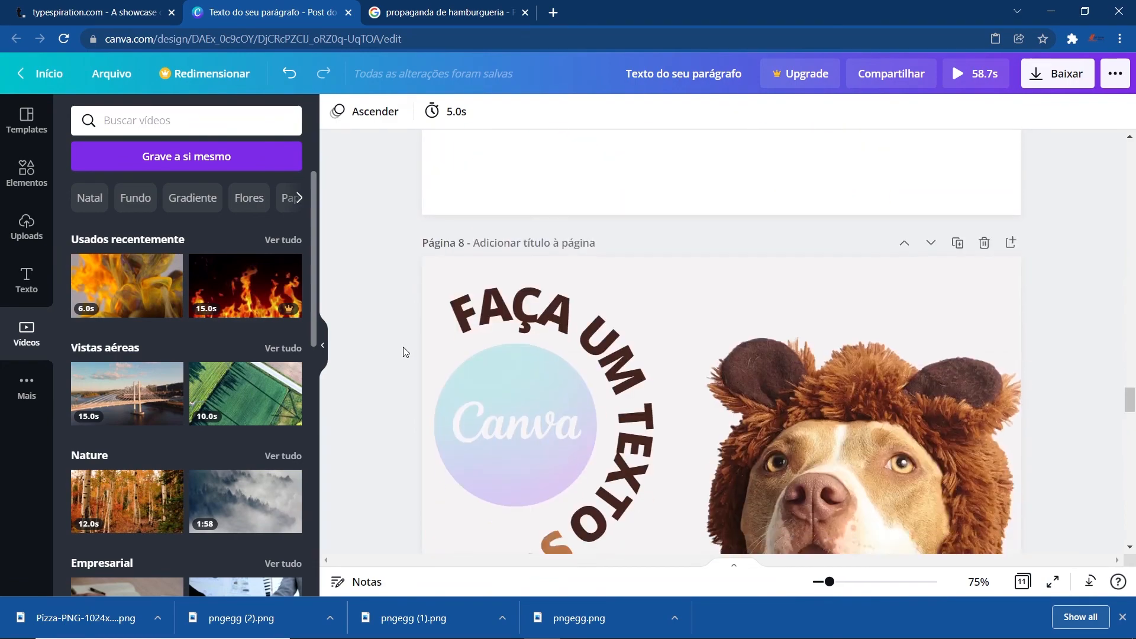
scroll(509, 417, "down", 3)
scroll(398, 384, "up", 3)
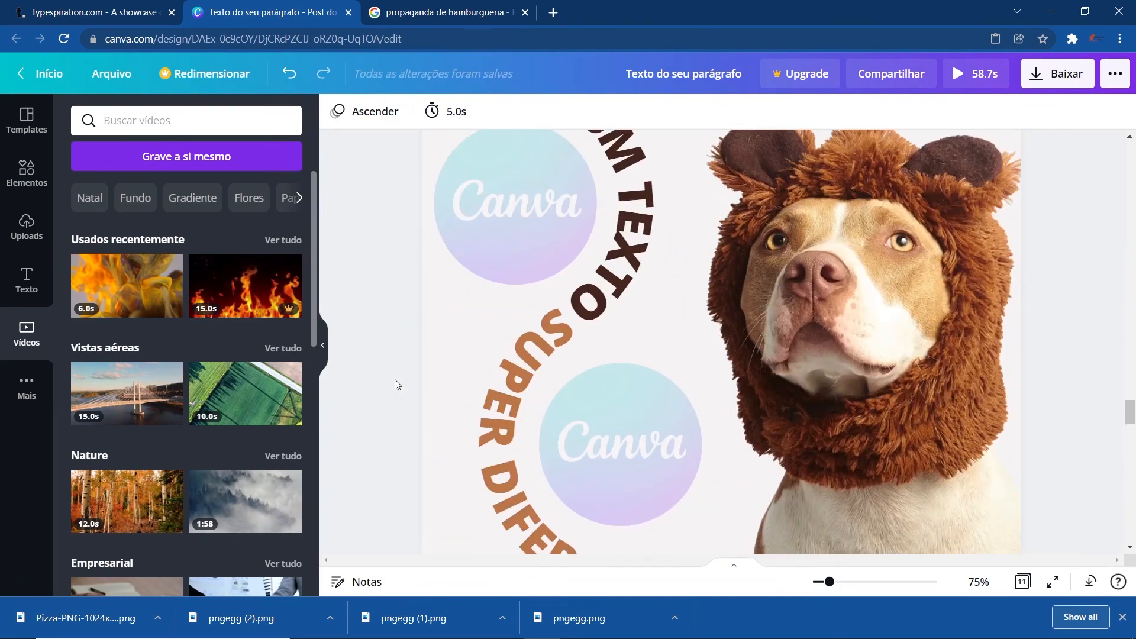
key("ctrl+minus")
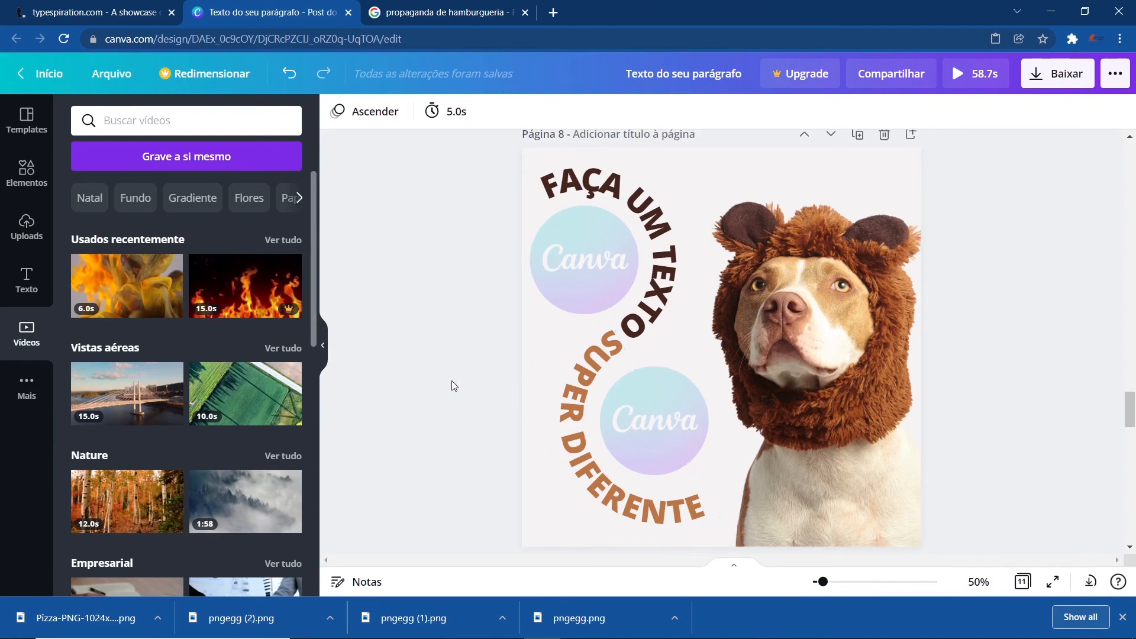
scroll(573, 421, "down", 2)
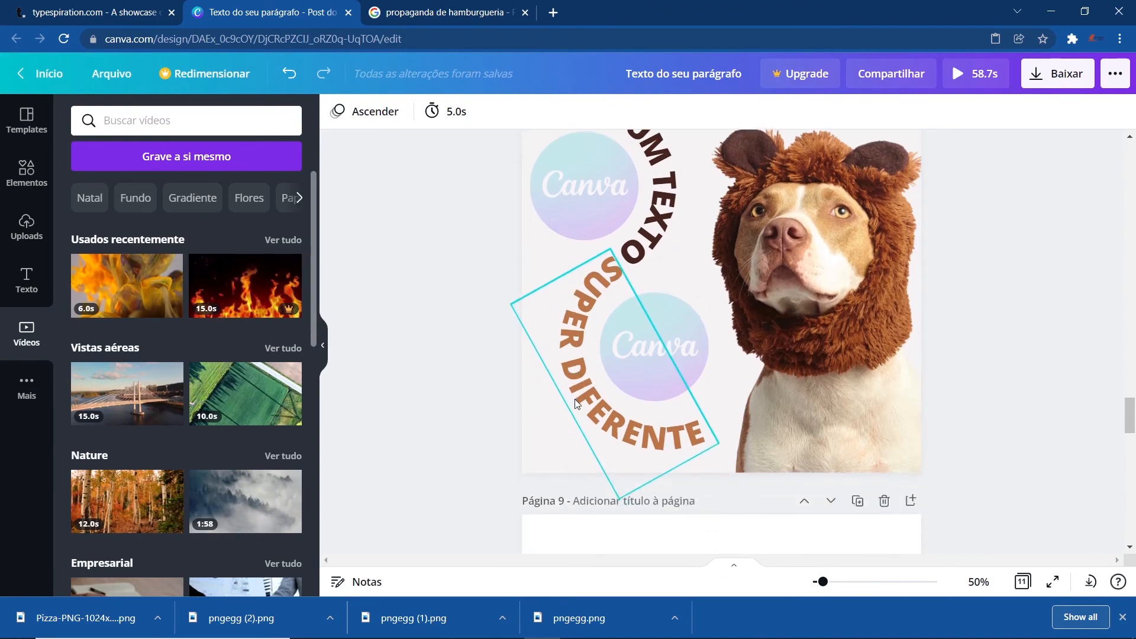
scroll(577, 402, "up", 3)
scroll(585, 396, "down", 4)
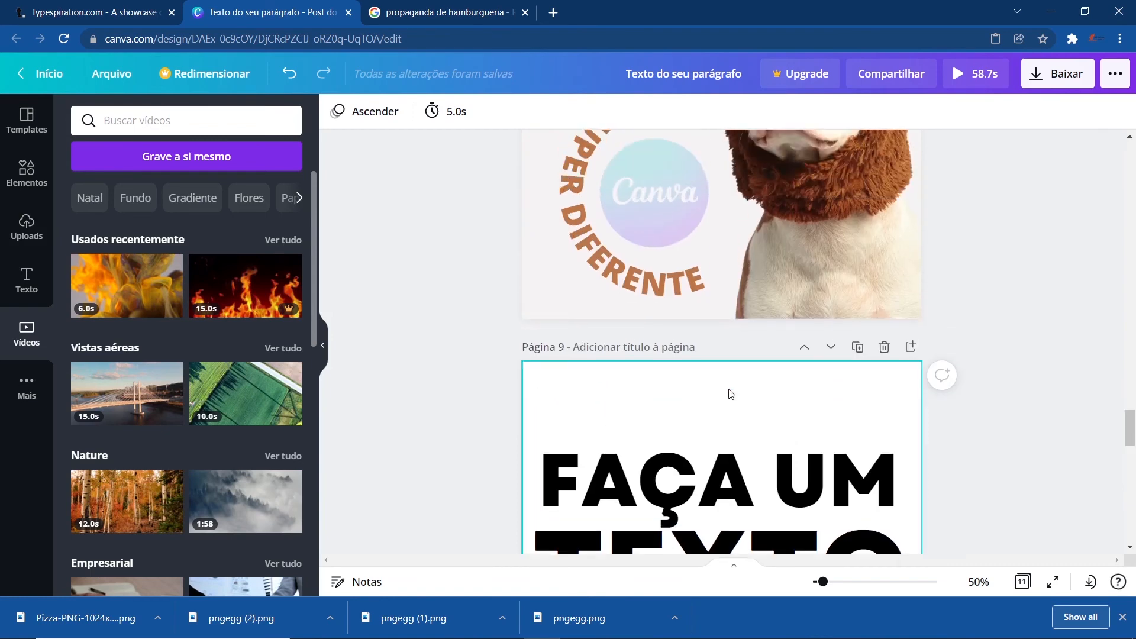
scroll(730, 393, "up", 5)
left_click(911, 209)
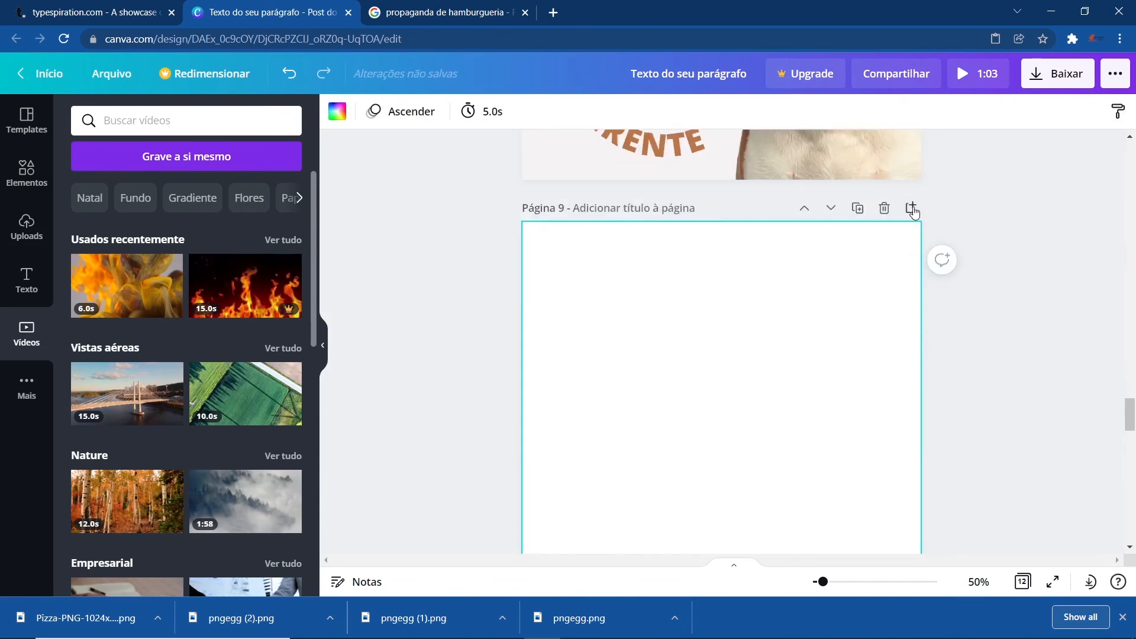
left_click(27, 278)
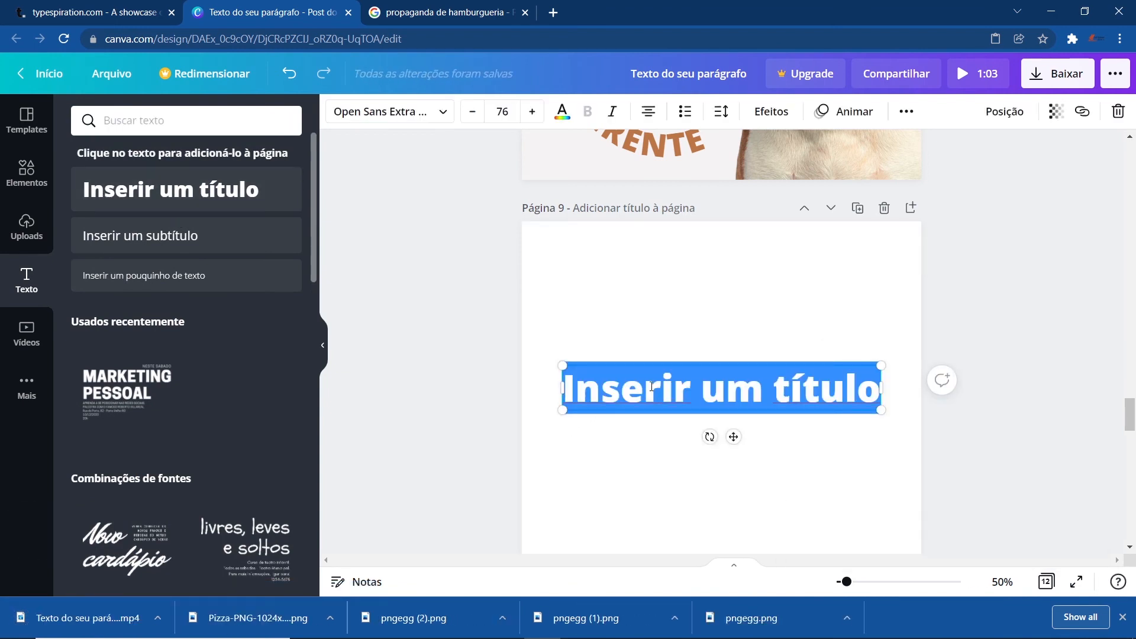
- Replace the title text with "FAÇA UM TEXTO"
triple_click(651, 388)
type("FAÇA UM TEX")
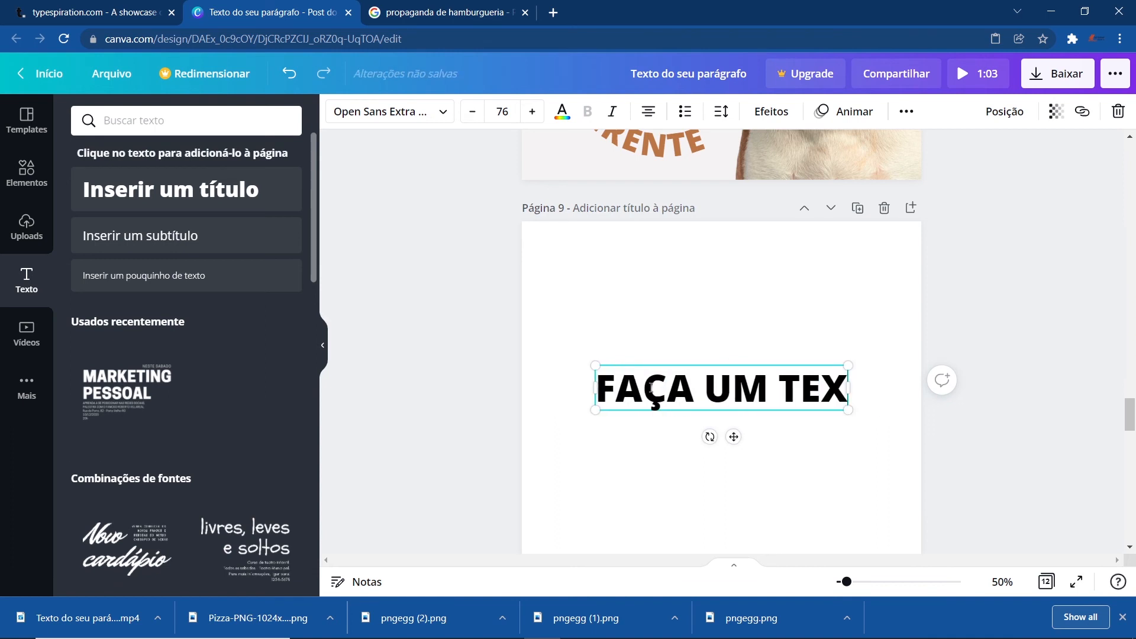
type("TO")
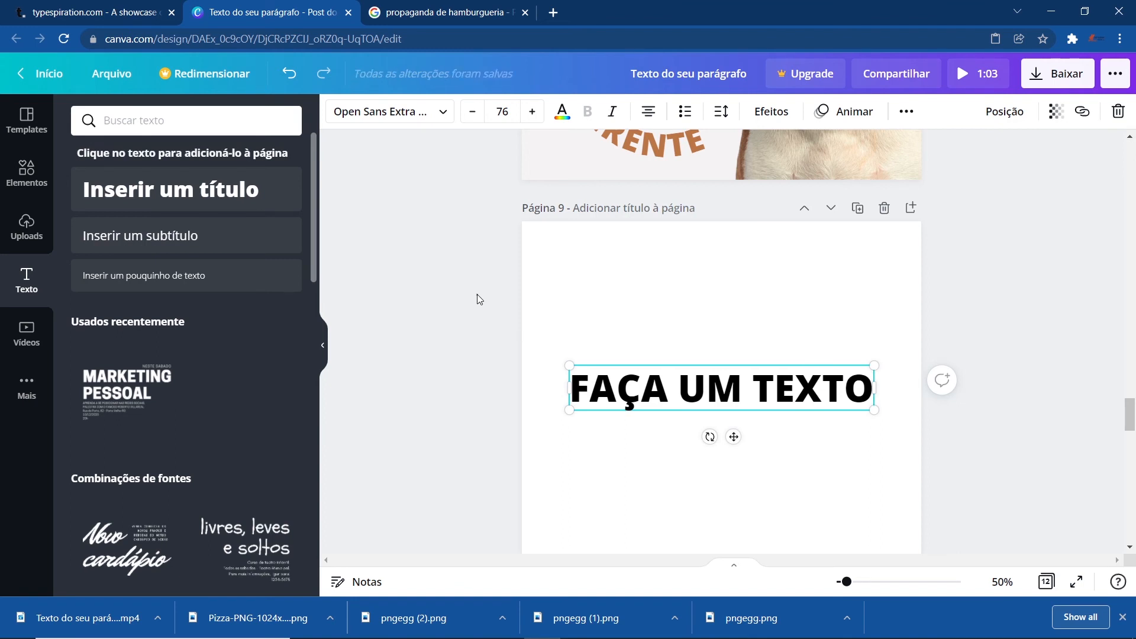
left_click(479, 298)
- Duplicate the title below itself and change the copy's text to "MUITO LEGAL"
left_click(655, 388)
left_click_drag(655, 389, 648, 461, "alt")
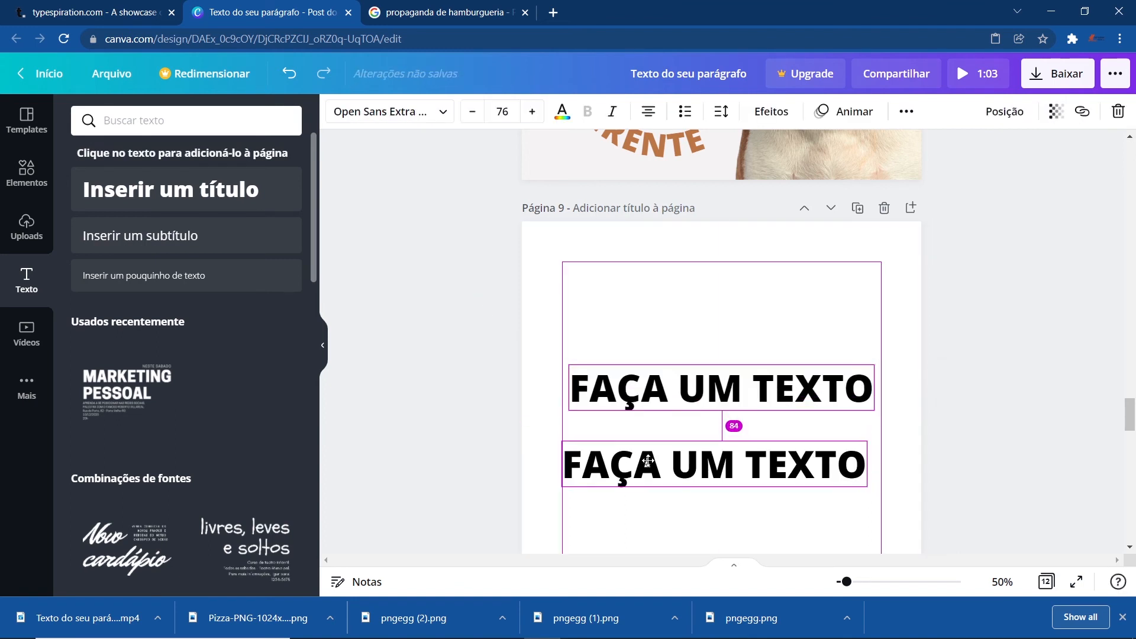
double_click(649, 460)
type("MUITO LEGAL")
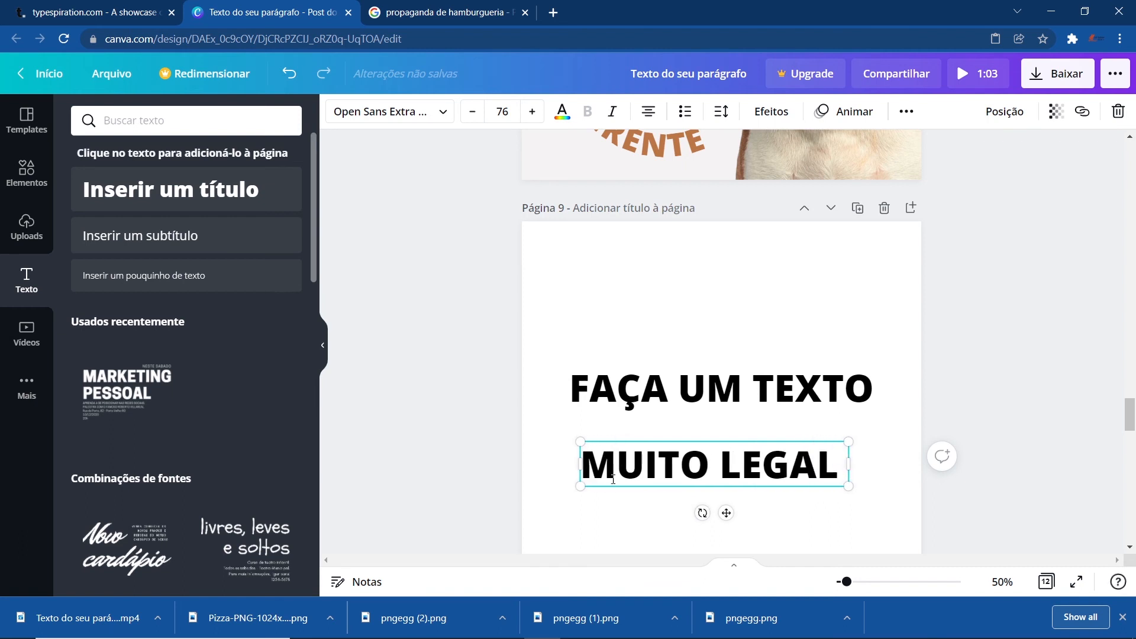
left_click(655, 418)
- Apply the Curve effect to "FAÇA UM TEXTO" and move it to the page's upper left
left_click(646, 398)
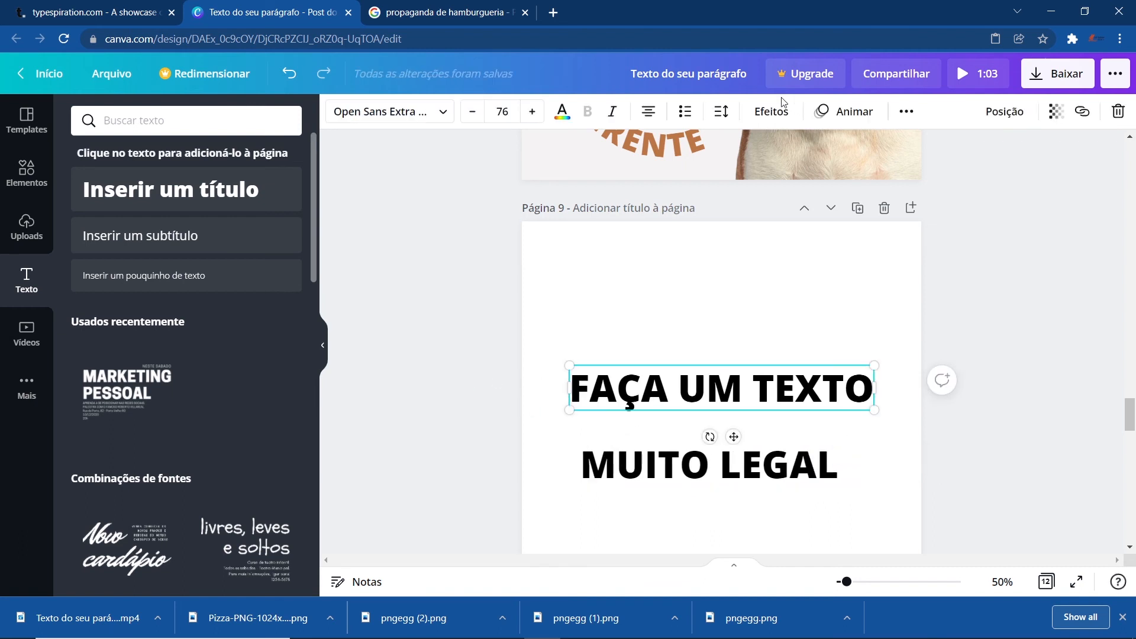
left_click(771, 111)
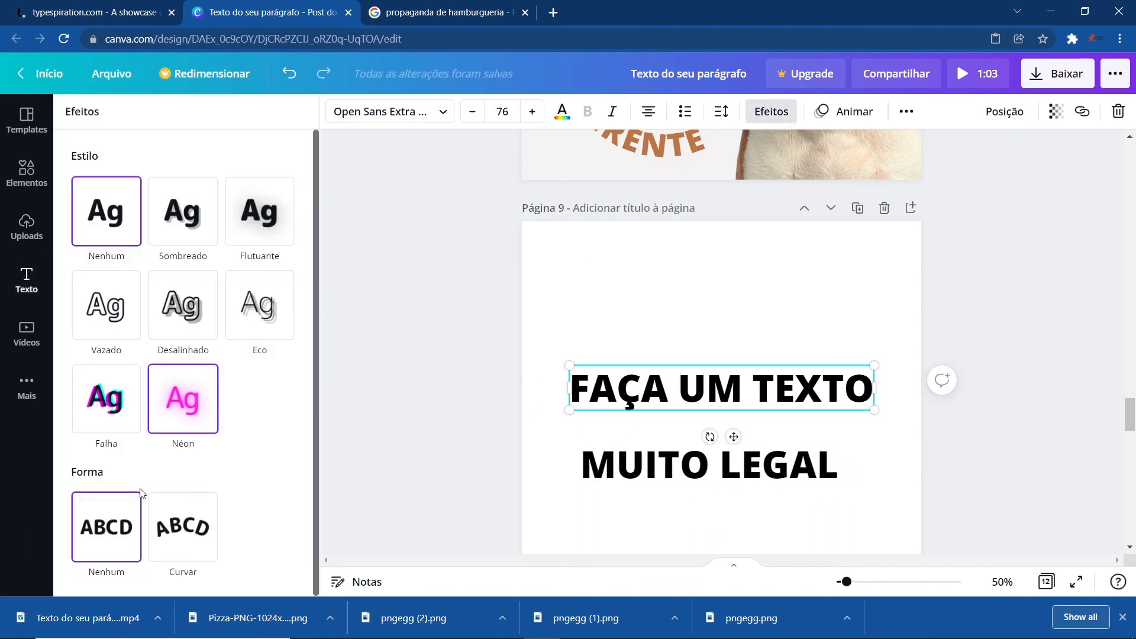
left_click(188, 532)
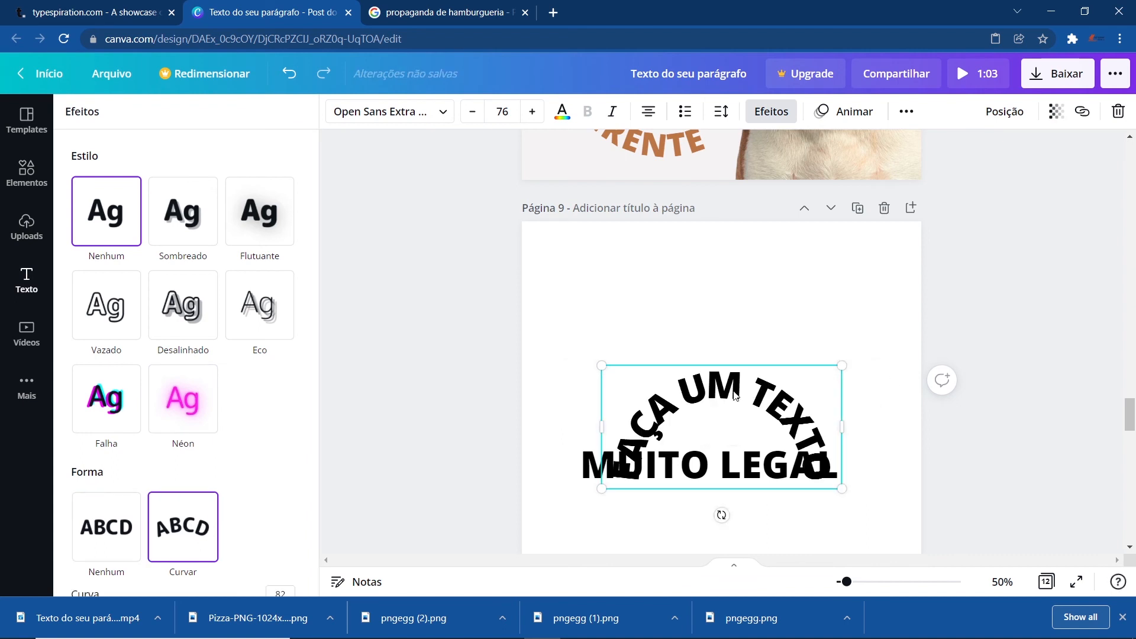
left_click_drag(736, 396, 649, 275)
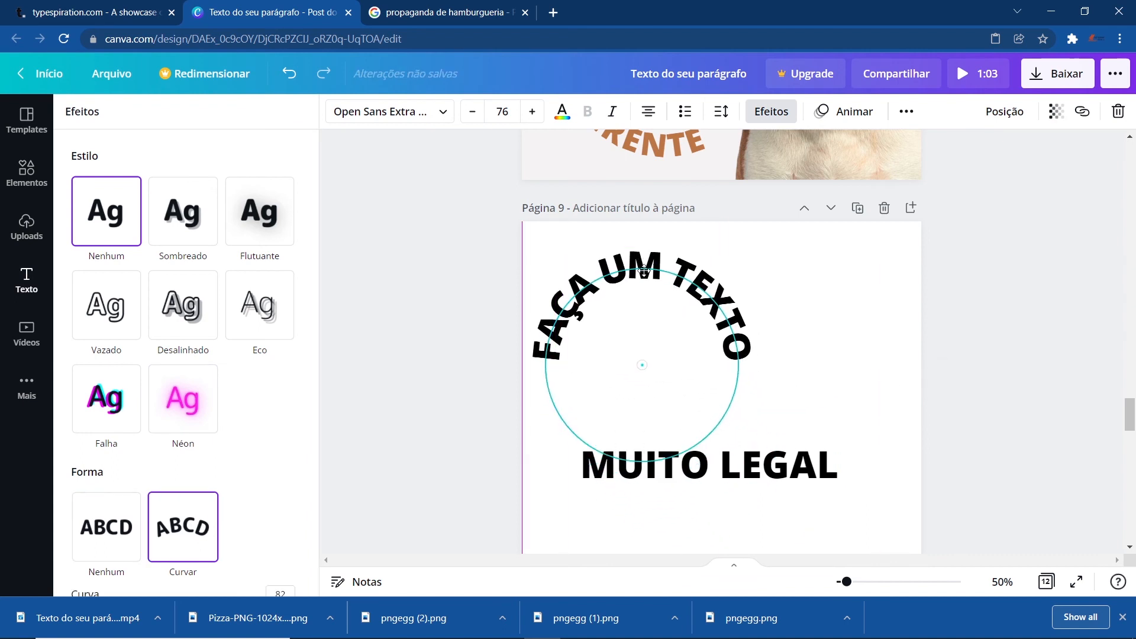
- Apply the Curve effect to "MUITO LEGAL", set its curve to -89, and move it rightward
left_click(765, 479)
left_click(183, 526)
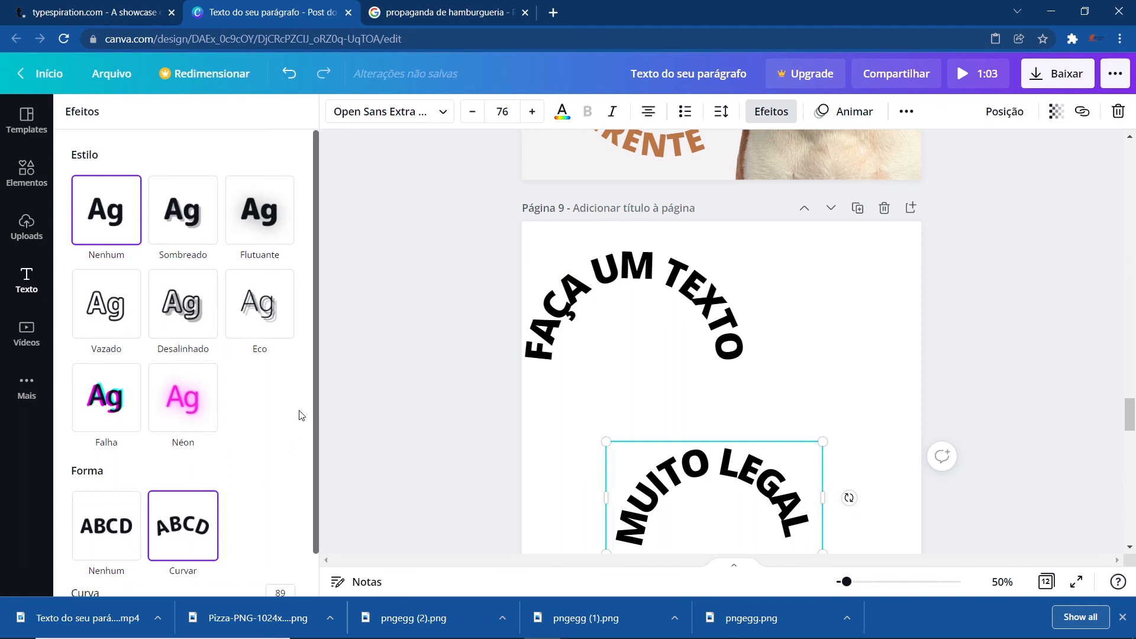
scroll(290, 449, "down", 1)
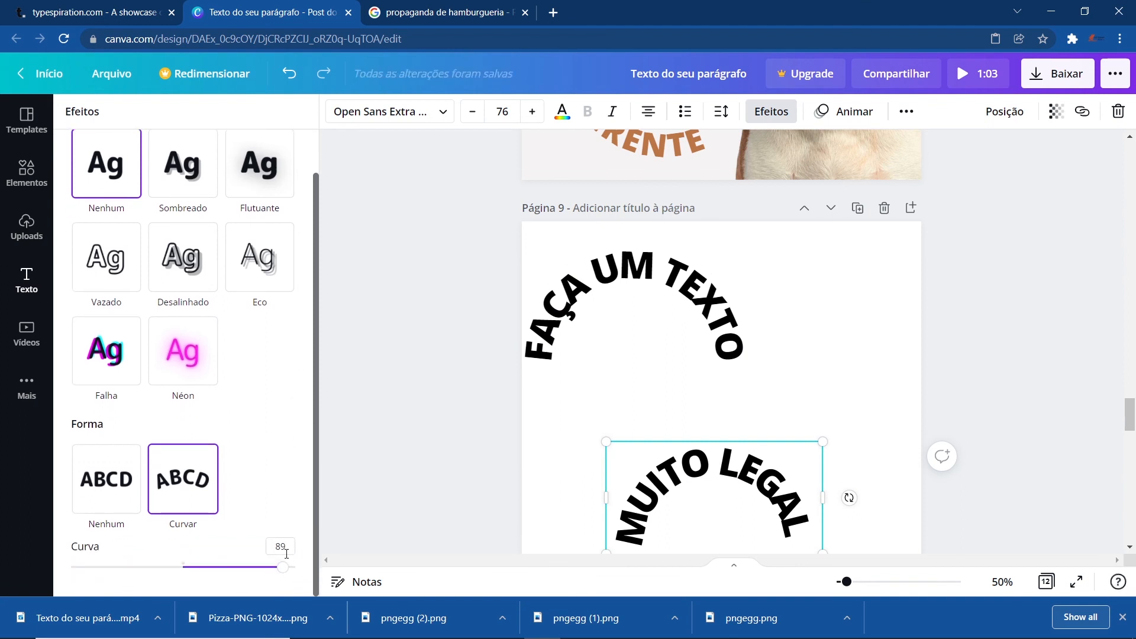
left_click_drag(281, 569, 84, 566)
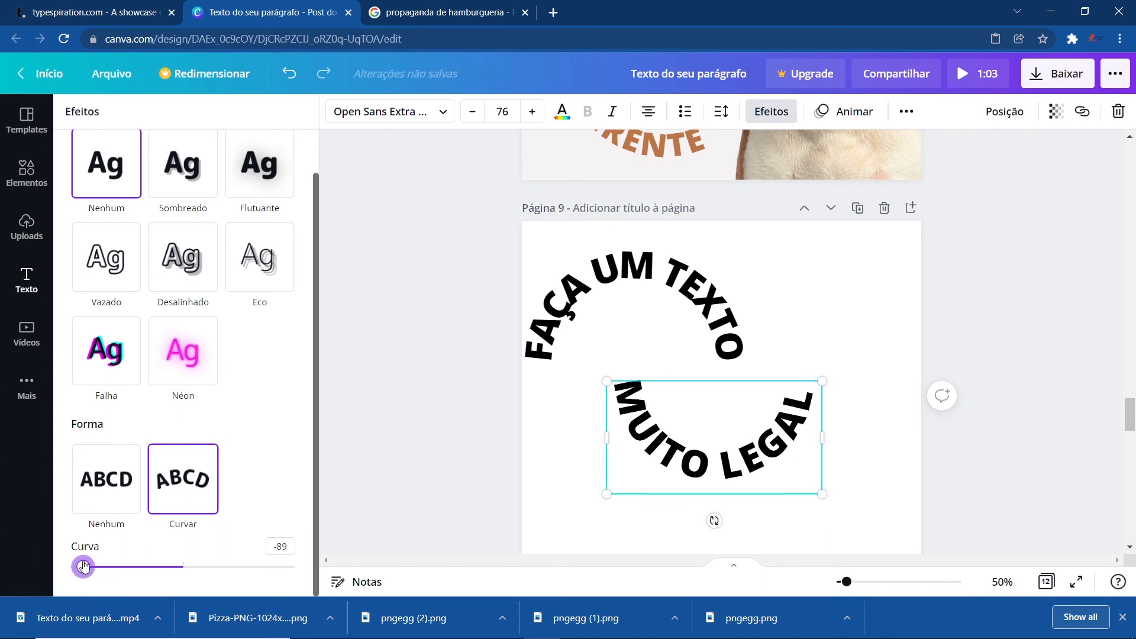
left_click_drag(695, 453, 810, 440)
- Select both curved texts, scale them down together, and fit them into an S shape
left_click_drag(366, 295, 776, 455)
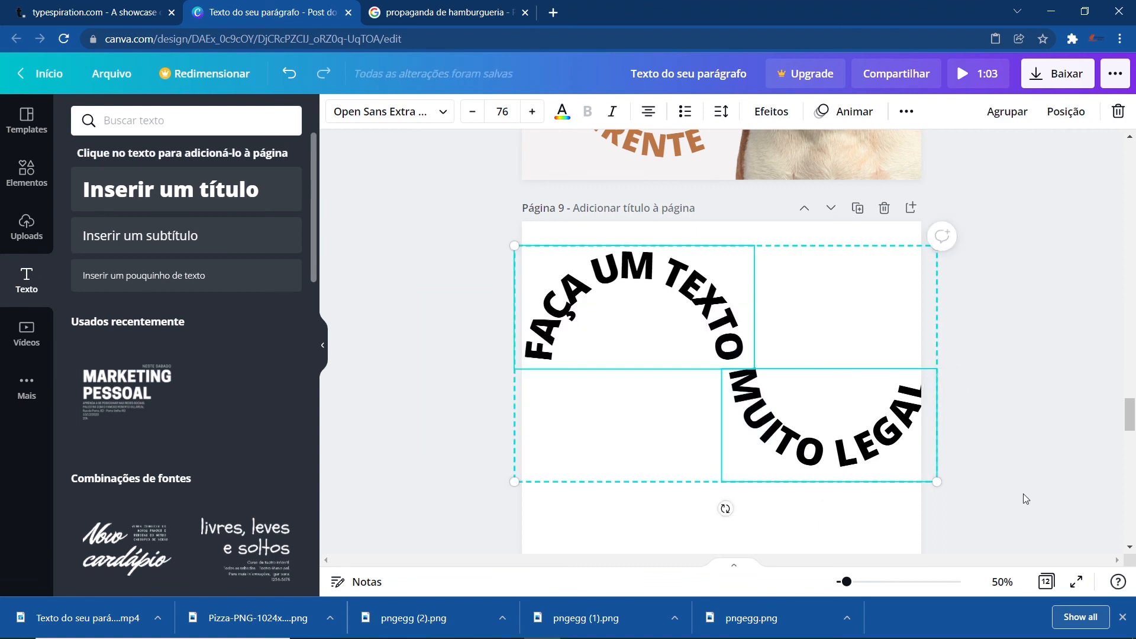
left_click_drag(938, 478, 873, 446)
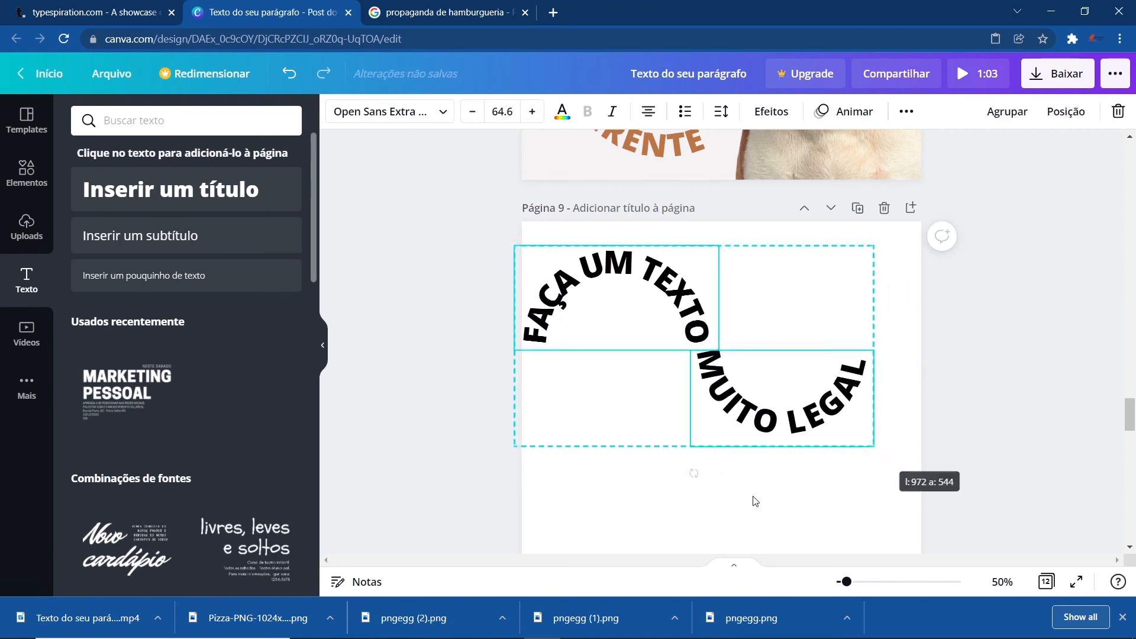
left_click_drag(695, 472, 534, 491)
left_click_drag(706, 324, 670, 398)
scroll(702, 386, "down", 2)
left_click_drag(560, 361, 550, 351)
left_click_drag(849, 362, 745, 309)
left_click(455, 314)
- Select the three text lines on page 10 and scale them down together
scroll(561, 397, "down", 4)
scroll(561, 396, "down", 1)
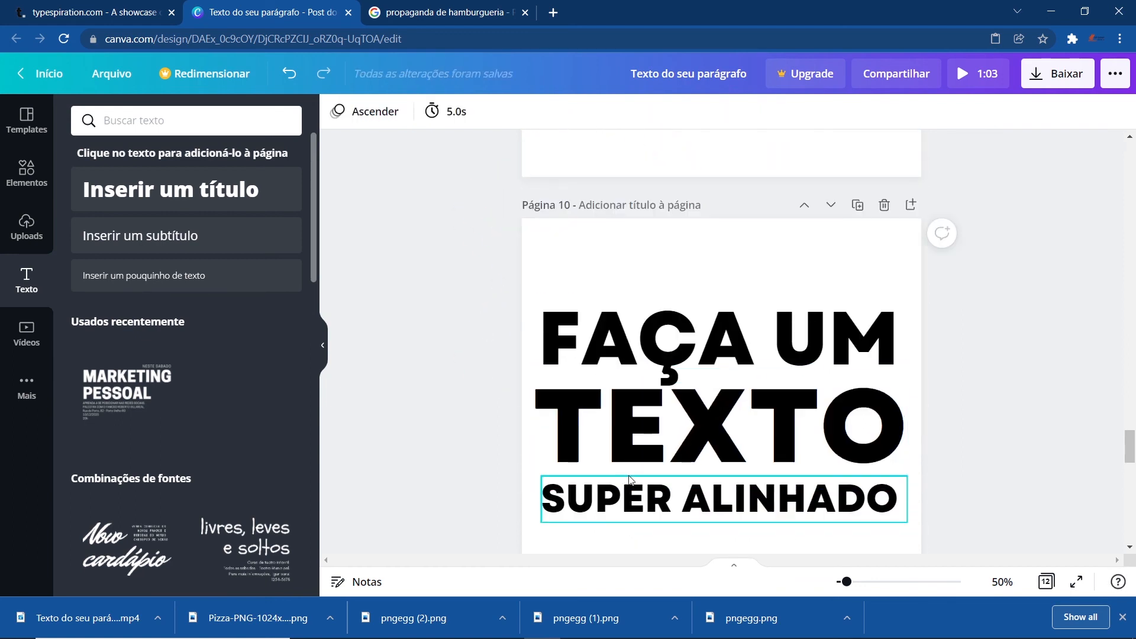
scroll(456, 426, "down", 3)
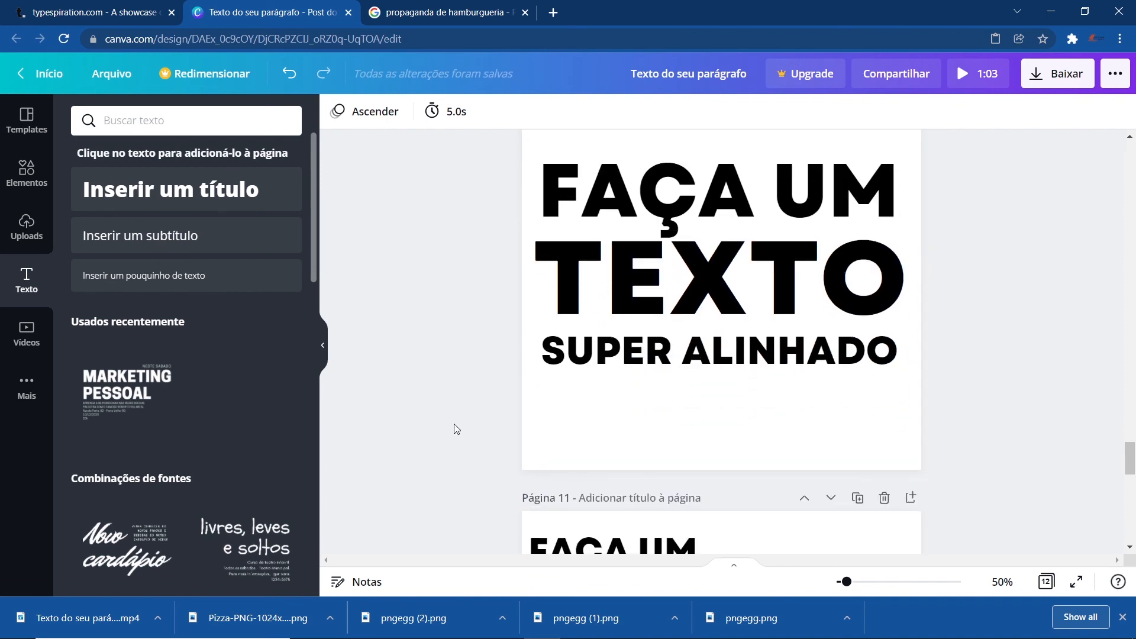
scroll(591, 450, "up", 3)
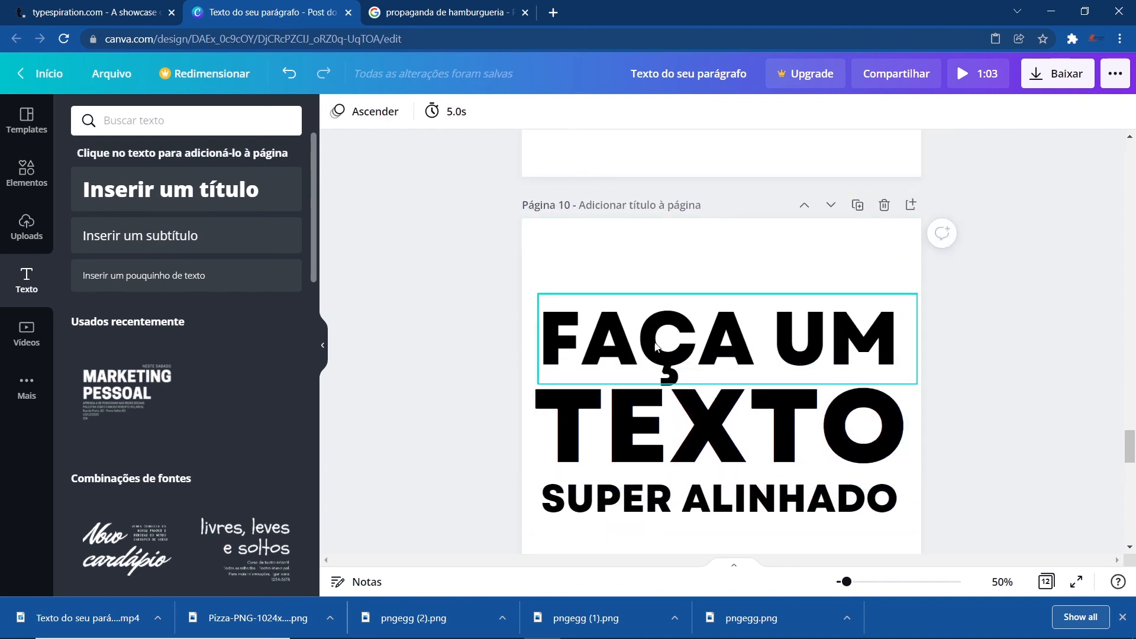
left_click_drag(454, 274, 723, 429)
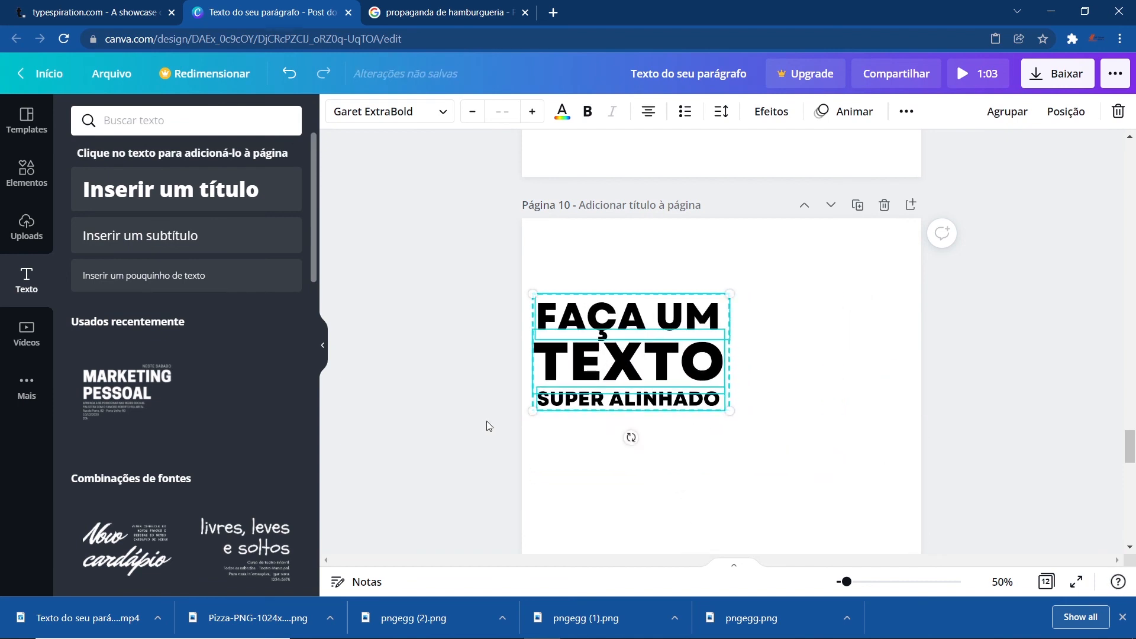
scroll(482, 424, "down", 1)
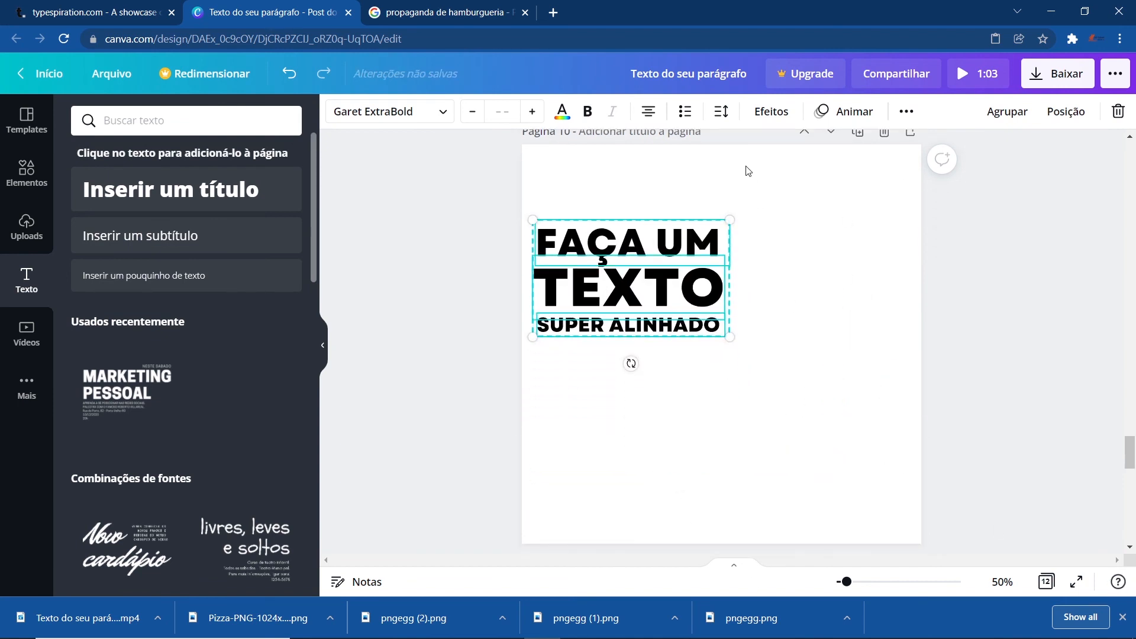
left_click(444, 331)
- Spread the lines apart by moving "FAÇA UM" and "TEXTO" upward
left_click(627, 235)
left_click_drag(627, 236, 627, 189)
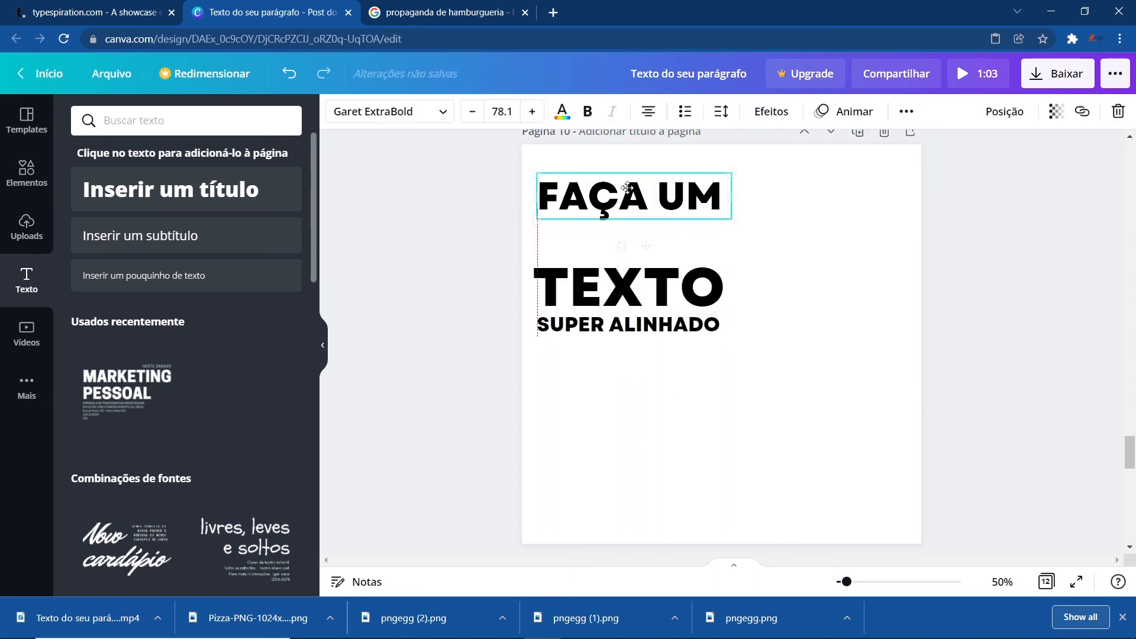
left_click(636, 290)
left_click_drag(636, 290, 636, 254)
left_click(628, 322)
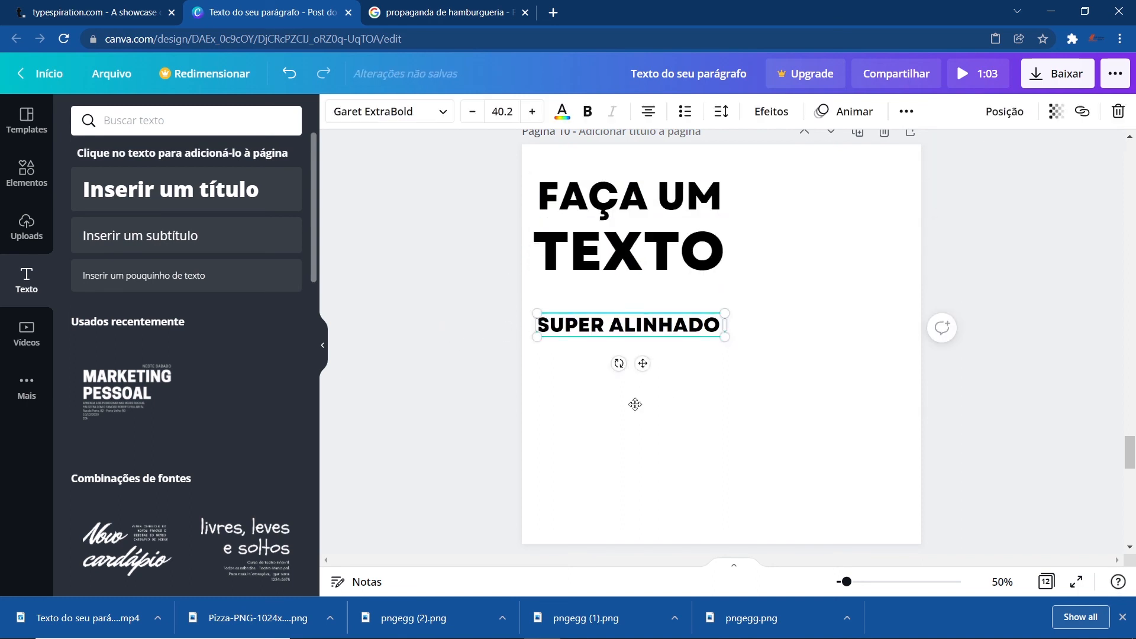
left_click_drag(634, 404, 635, 403)
- Stack "TEXTO" and "SUPER ALINHADO" under "FAÇA UM", resizing each to match its width
left_click(633, 252)
mouse_move(633, 251)
left_mouse_down()
mouse_move(799, 327)
mouse_move(794, 300)
mouse_move(630, 266)
mouse_move(633, 244)
left_mouse_up()
left_click(641, 193)
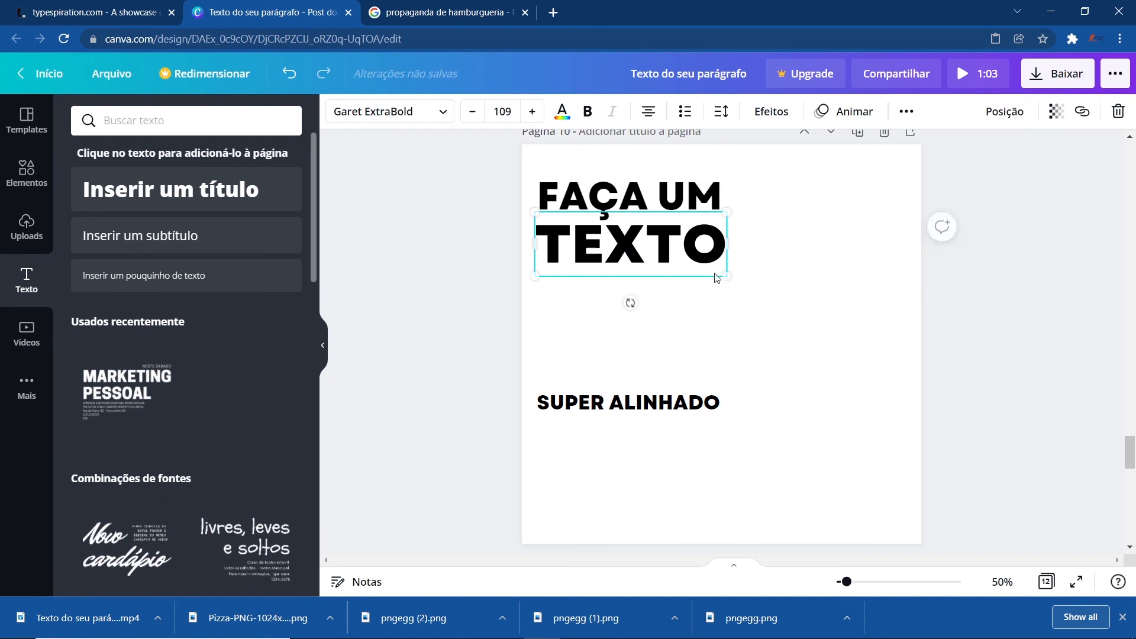
left_click_drag(727, 272, 696, 350)
left_click_drag(629, 405, 629, 289)
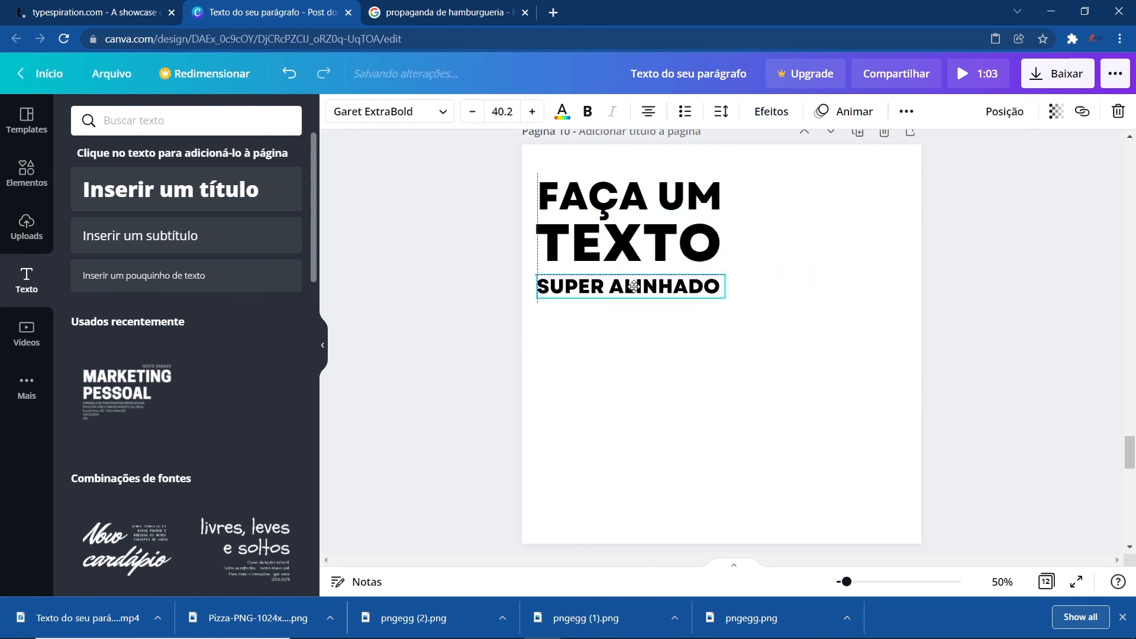
left_click_drag(727, 302, 710, 378)
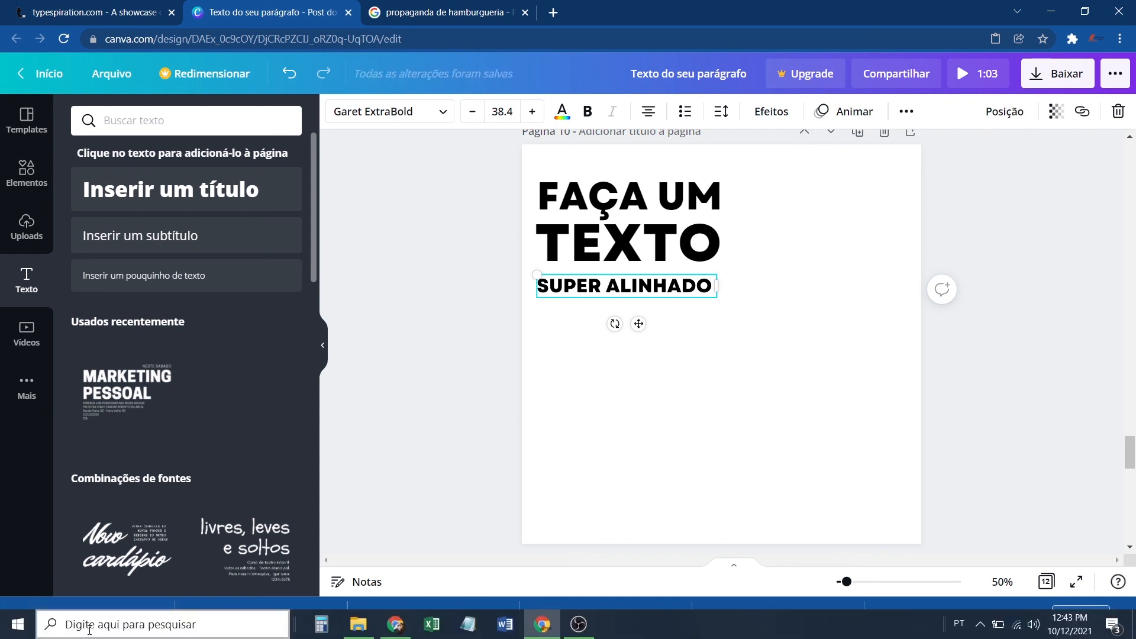
- Open the downloaded MP4 in the video player and play it
left_click(136, 619)
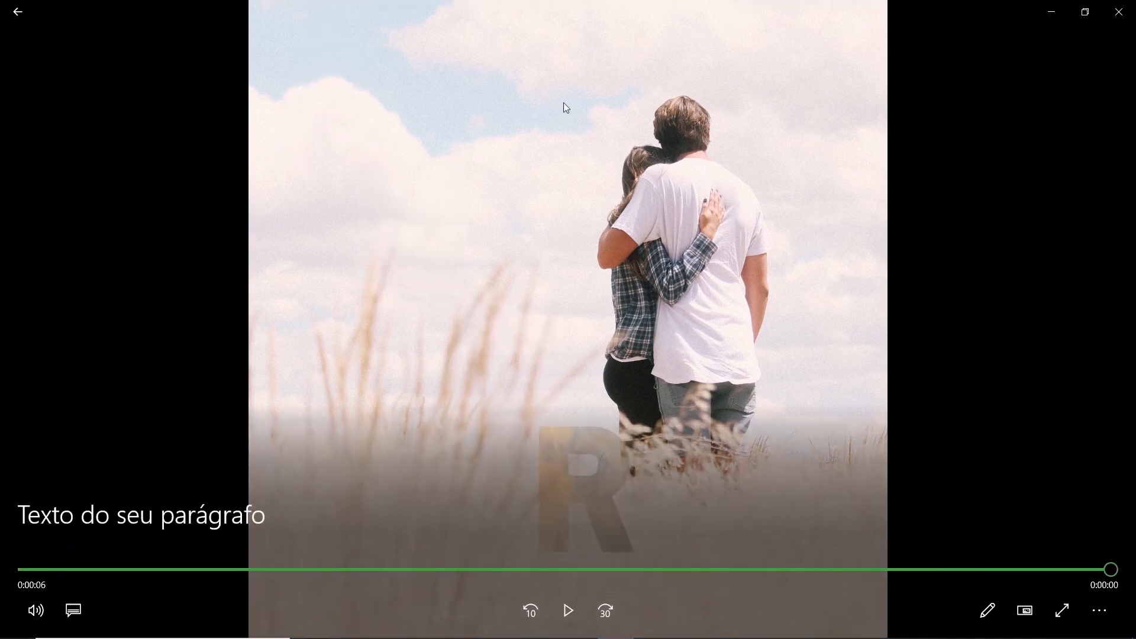
left_click(565, 614)
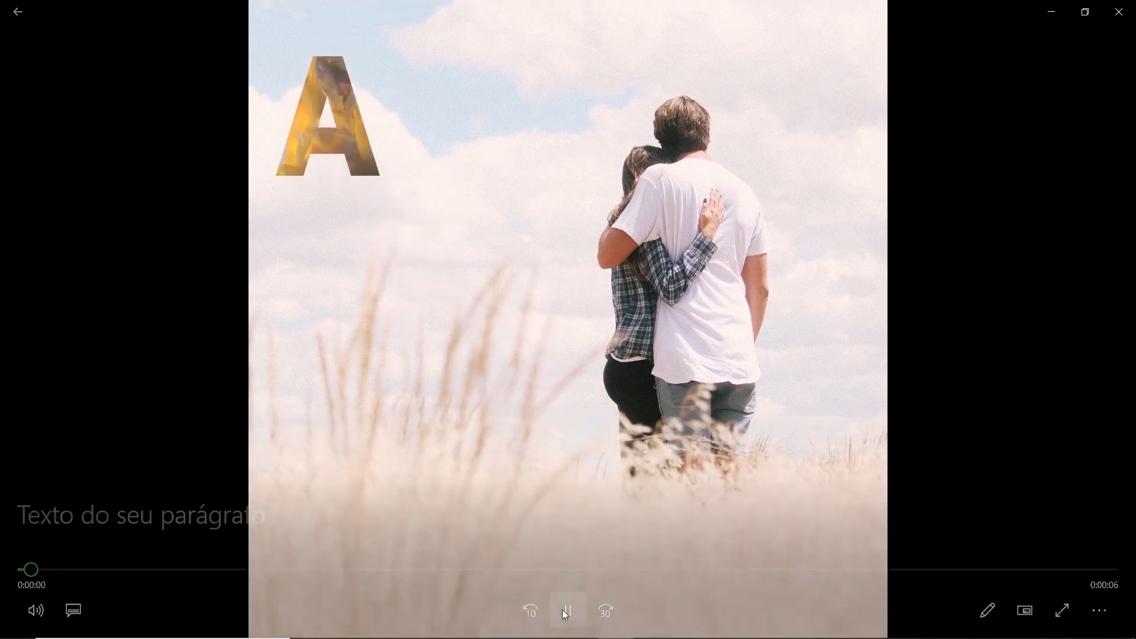